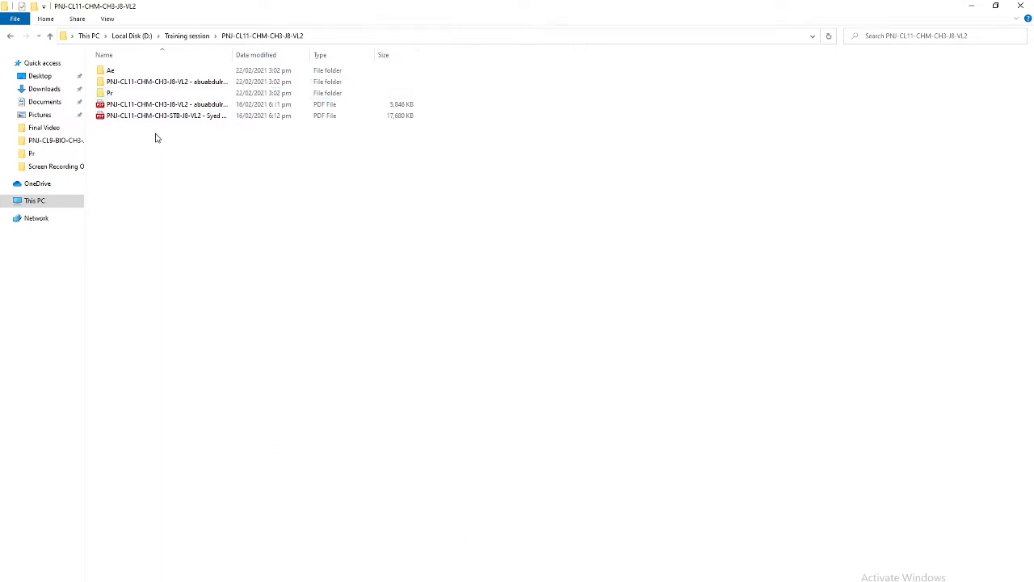
Step: Open the Premiere project 06 from the Pr folder, launch After Effects and dismiss its welcome window
{"action": "double_click", "coordinate": [110, 93]}
{"action": "double_click", "coordinate": [118, 150]}
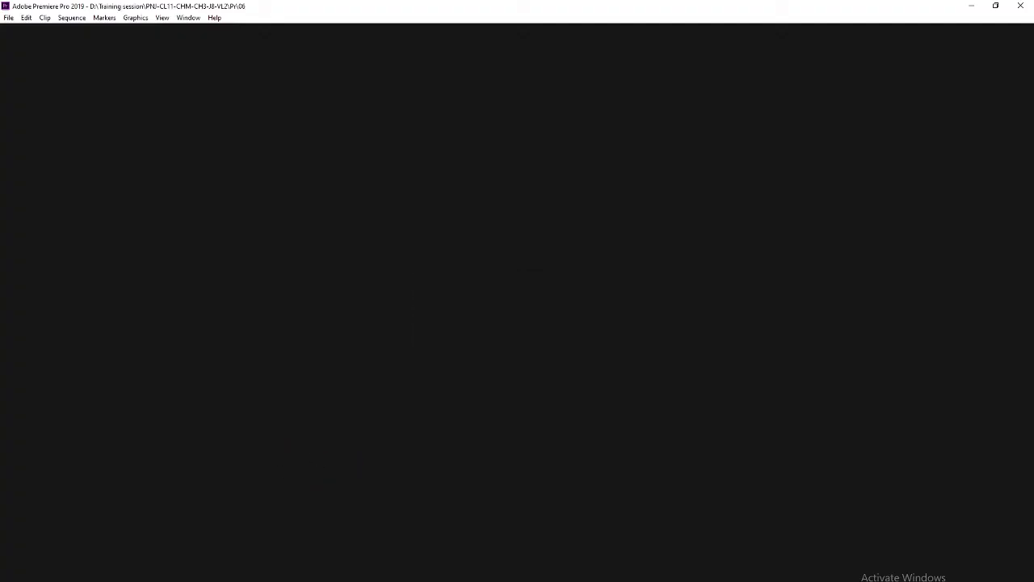
{"action": "left_click", "coordinate": [437, 563]}
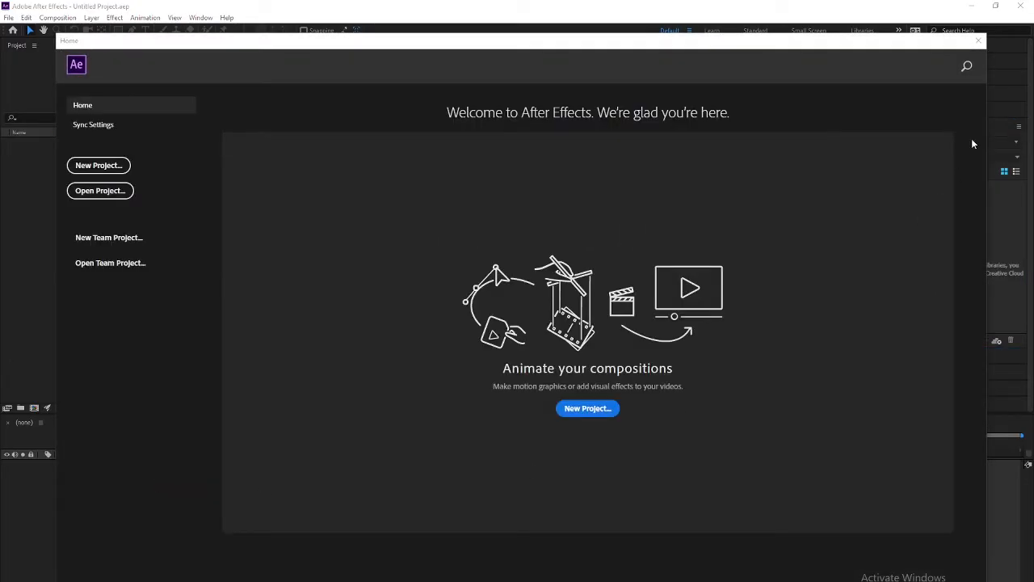
{"action": "left_click", "coordinate": [976, 41]}
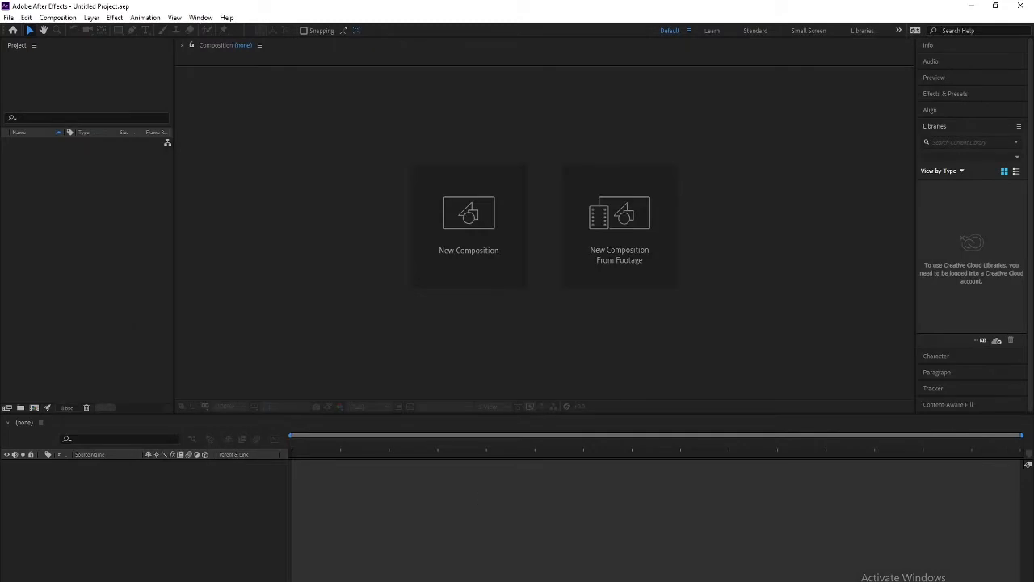
Step: Switch to Premiere Pro and review the placed animations along the second half of the Data Manager sequence
{"action": "left_click", "coordinate": [410, 580]}
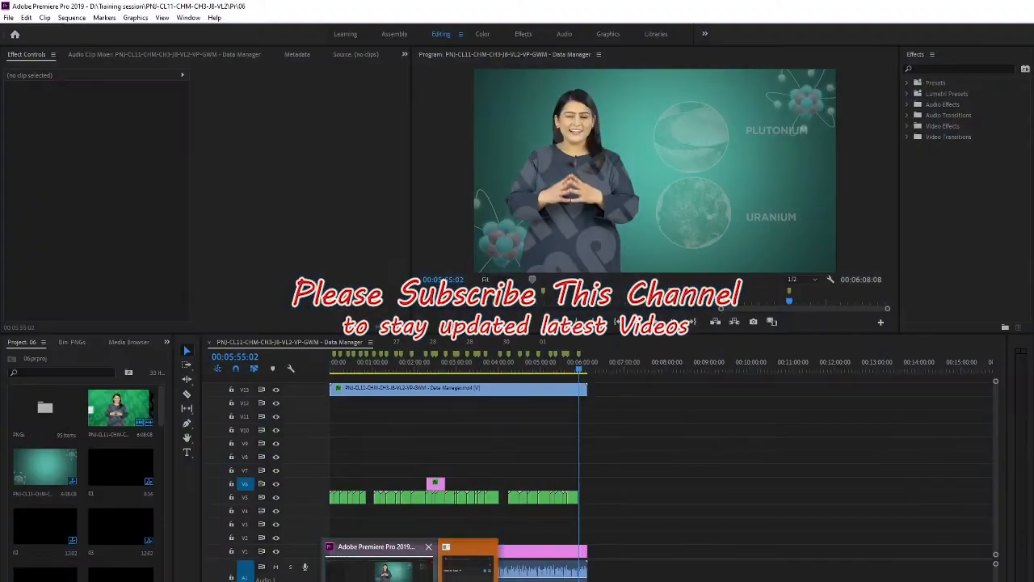
{"action": "left_click", "coordinate": [380, 566]}
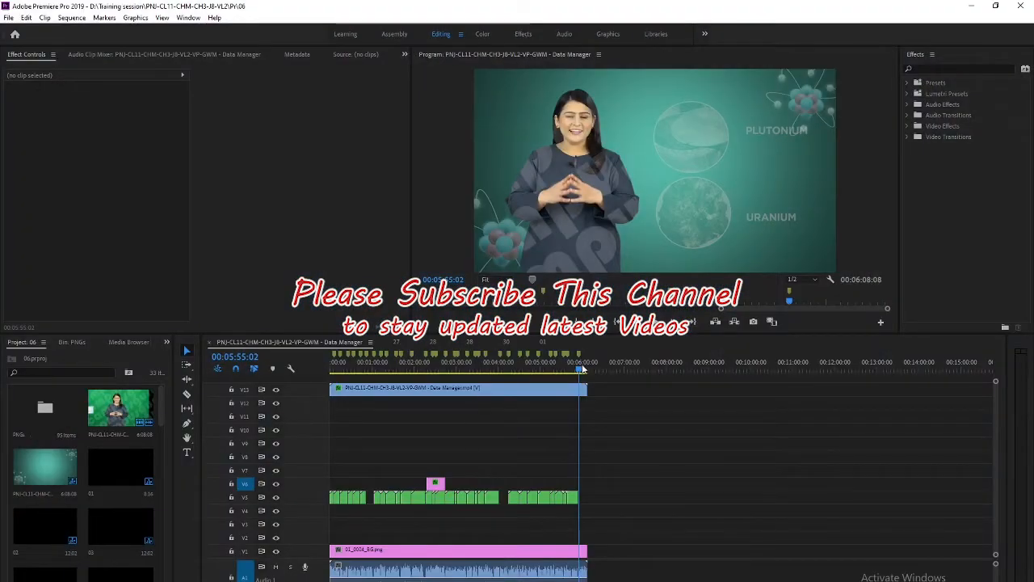
{"action": "left_click_drag", "start_coordinate": [578, 369], "coordinate": [487, 371]}
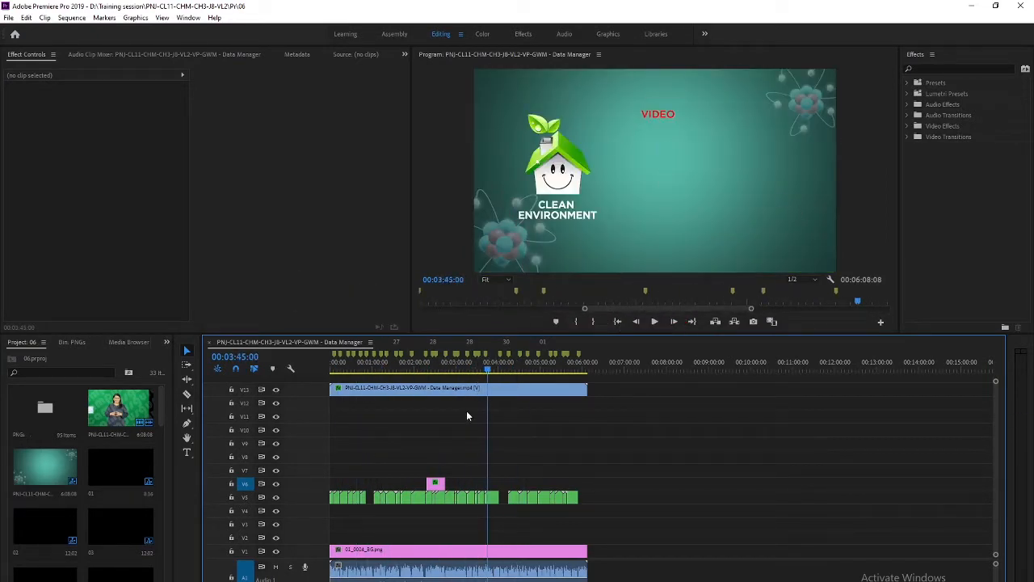
{"action": "scroll", "coordinate": [458, 444], "scroll_direction": "up", "scroll_amount": 3}
{"action": "scroll", "coordinate": [452, 457], "scroll_direction": "up", "scroll_amount": 2}
{"action": "left_click_drag", "start_coordinate": [594, 366], "coordinate": [651, 389]}
{"action": "scroll", "coordinate": [388, 446], "scroll_direction": "down", "scroll_amount": 3}
{"action": "scroll", "coordinate": [608, 476], "scroll_direction": "up", "scroll_amount": 3}
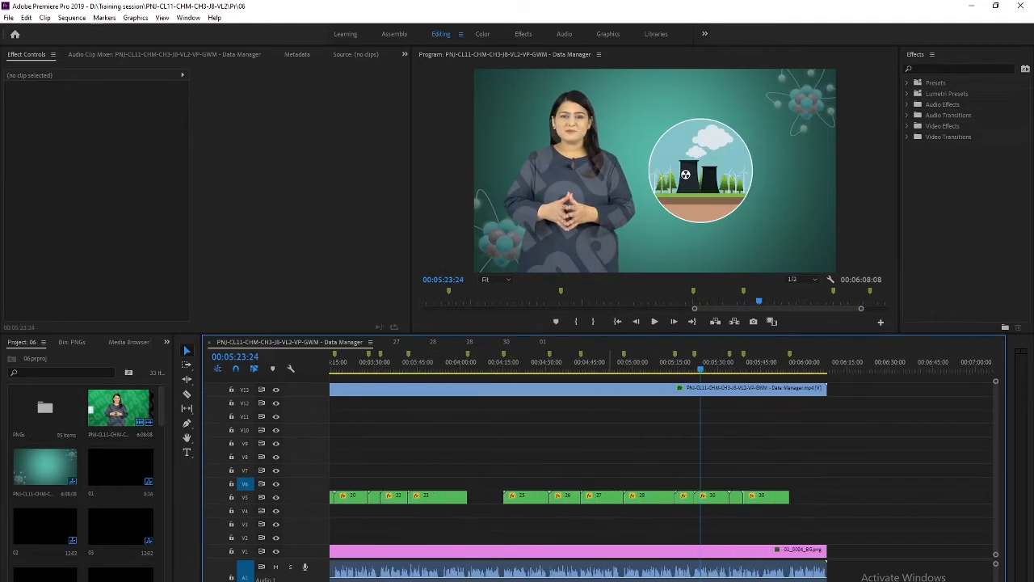
{"action": "key", "text": "alt+Tab"}
{"action": "key", "text": "alt+Tab"}
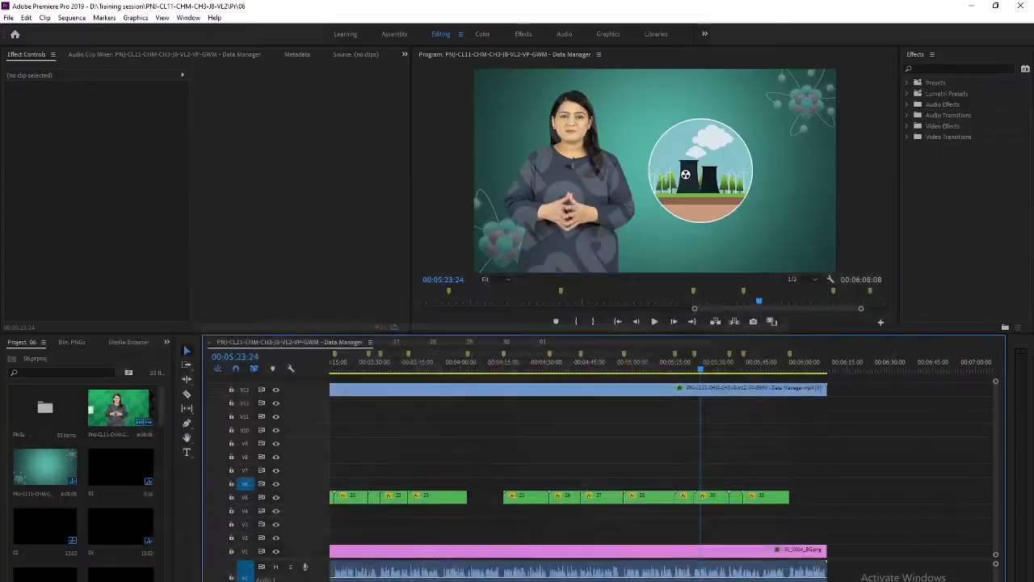
{"action": "left_click_drag", "start_coordinate": [696, 363], "coordinate": [570, 368]}
{"action": "scroll", "coordinate": [491, 526], "scroll_direction": "up", "scroll_amount": 3}
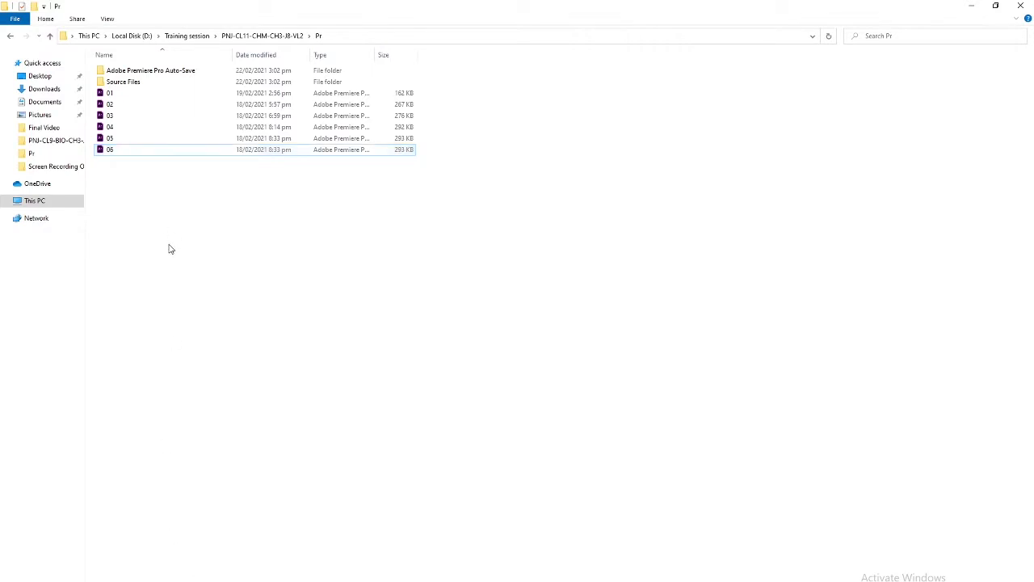
Step: Open the artwork file 25.psd from the project's Photoshop folder in Photoshop
{"action": "key", "text": "alt+Up"}
{"action": "double_click", "coordinate": [121, 82]}
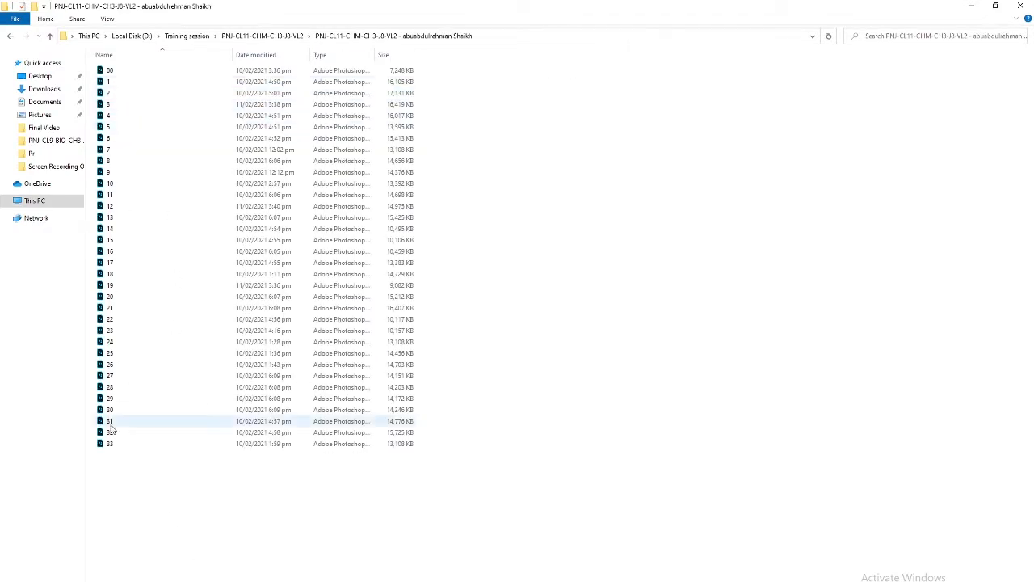
{"action": "left_click", "coordinate": [105, 356]}
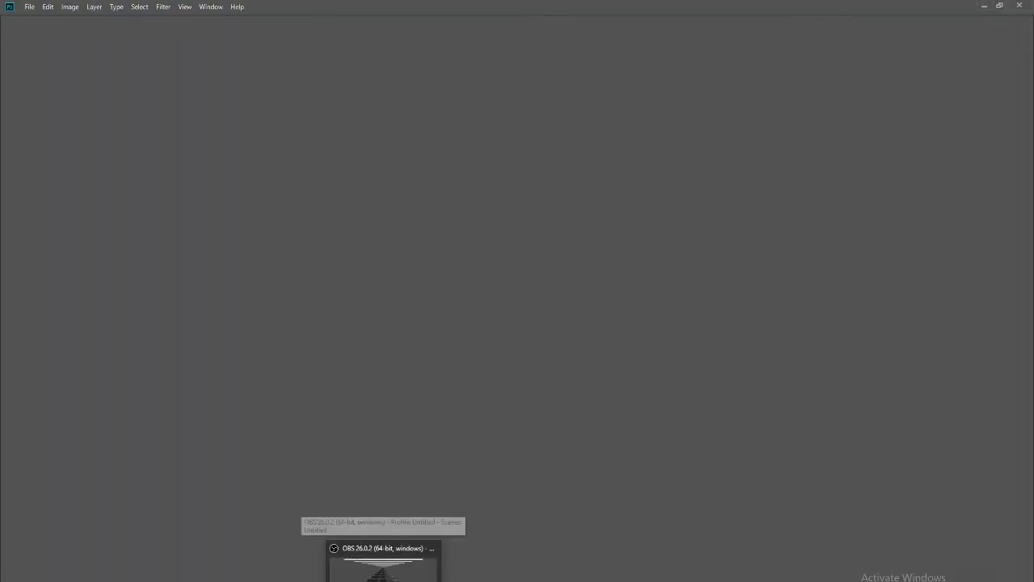
{"action": "mouse_move", "coordinate": [445, 565]}
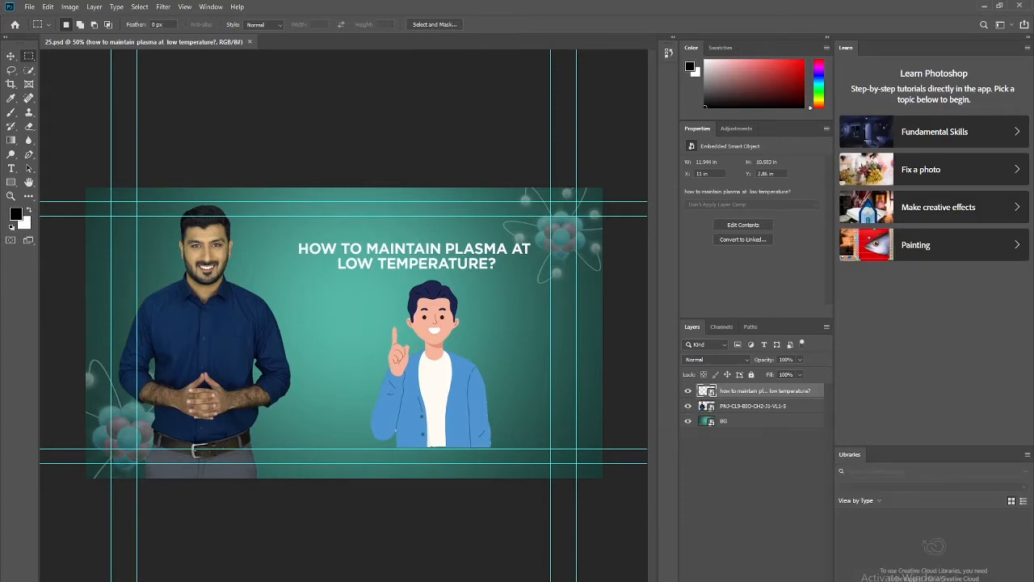
Step: Open the contents of the "how to maintain plasma at low temperature?" smart object, leaving the missing Gotham Bold font unresolved
{"action": "left_click", "coordinate": [688, 391]}
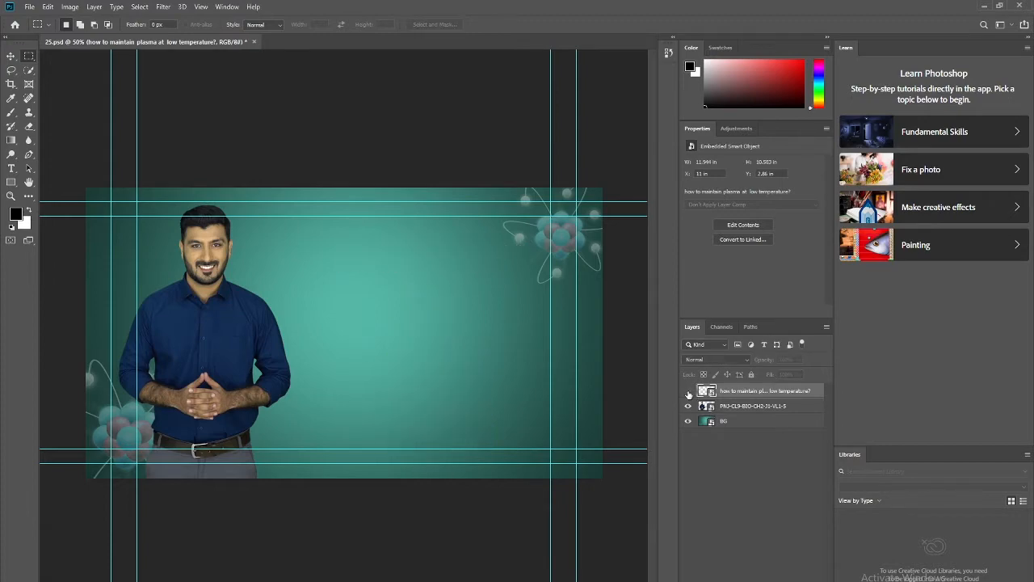
{"action": "left_click", "coordinate": [689, 391]}
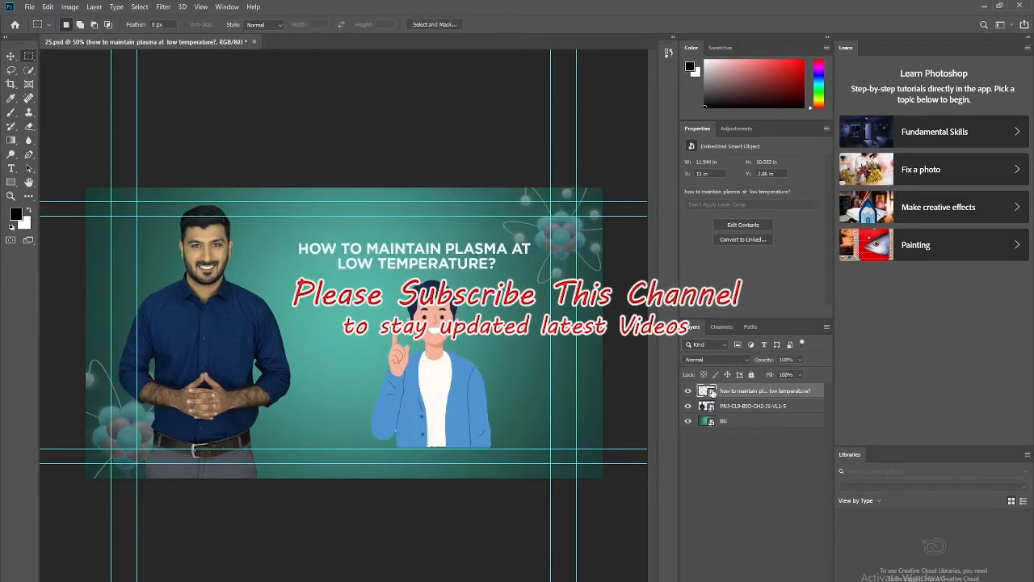
{"action": "double_click", "coordinate": [708, 391]}
{"action": "left_click", "coordinate": [526, 242]}
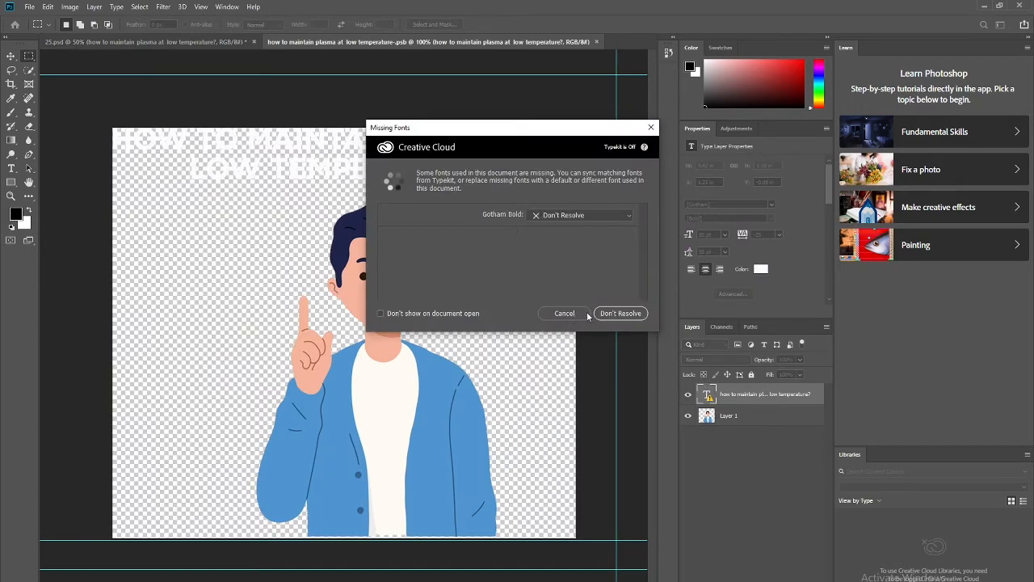
{"action": "left_click", "coordinate": [616, 315]}
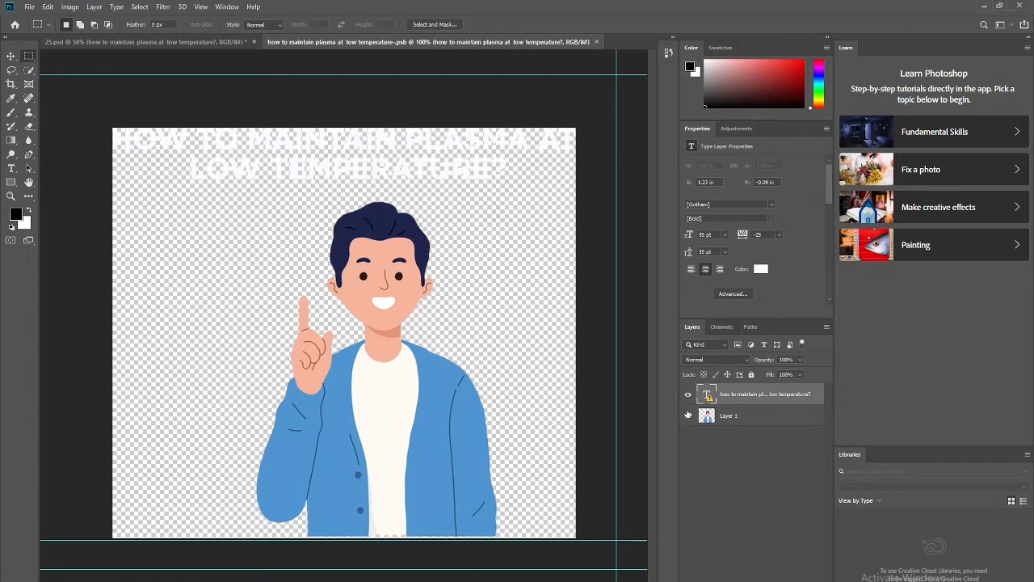
Step: Toggle the visibility of Layer 1 repeatedly to check which parts of the character it holds
{"action": "left_click", "coordinate": [688, 415]}
{"action": "left_click", "coordinate": [688, 415]}
{"action": "left_click", "coordinate": [687, 415]}
{"action": "left_click", "coordinate": [688, 416]}
{"action": "left_click", "coordinate": [687, 415]}
{"action": "left_click", "coordinate": [688, 415]}
{"action": "left_click", "coordinate": [688, 415]}
{"action": "left_click", "coordinate": [687, 416]}
{"action": "left_click", "coordinate": [701, 416]}
{"action": "left_click", "coordinate": [688, 415]}
{"action": "left_click", "coordinate": [688, 415]}
{"action": "left_click", "coordinate": [687, 415]}
{"action": "left_click", "coordinate": [688, 415]}
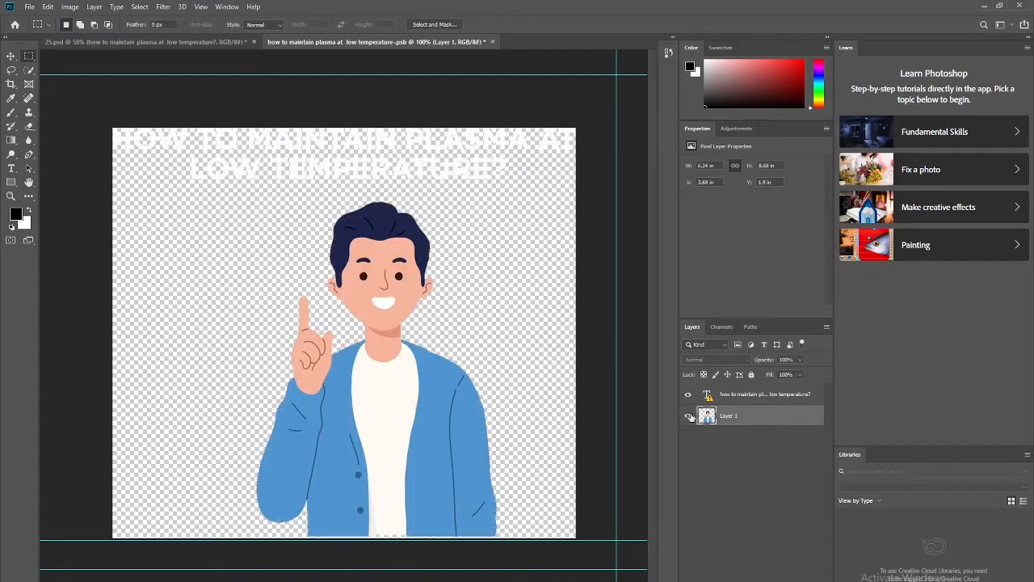
{"action": "left_click", "coordinate": [688, 416]}
{"action": "left_click", "coordinate": [687, 415]}
{"action": "left_click", "coordinate": [687, 415]}
{"action": "left_click", "coordinate": [688, 415]}
Step: Try moving the whole character on Layer 1 upward, and undo the move
{"action": "left_click", "coordinate": [10, 56]}
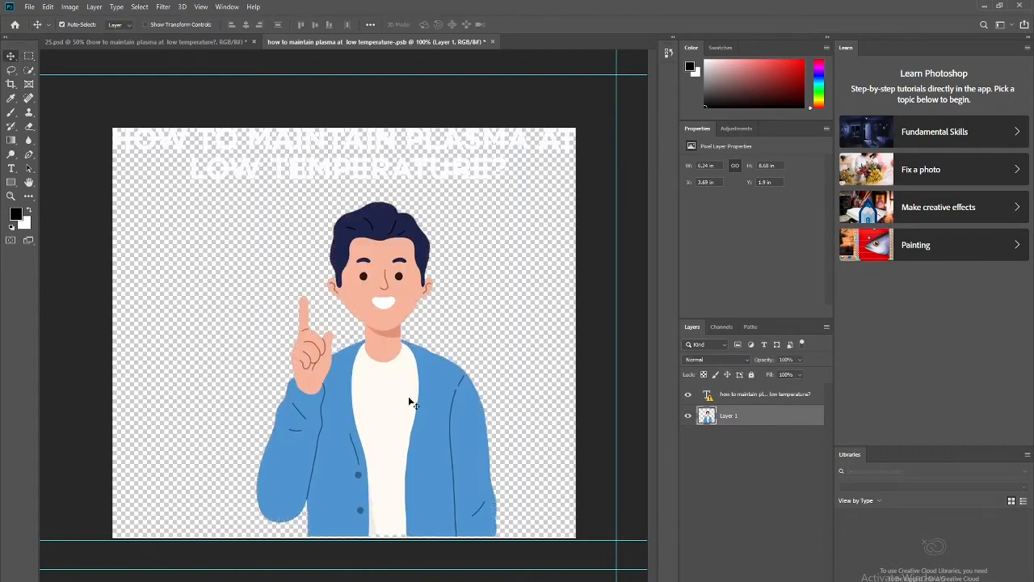
{"action": "left_click_drag", "start_coordinate": [409, 398], "coordinate": [412, 348]}
{"action": "key", "text": "ctrl+z"}
Step: Select the character's raised hand and arm on Layer 1 with the Polygonal Lasso, tracing along the sleeve and jacket edge
{"action": "left_click", "coordinate": [11, 71]}
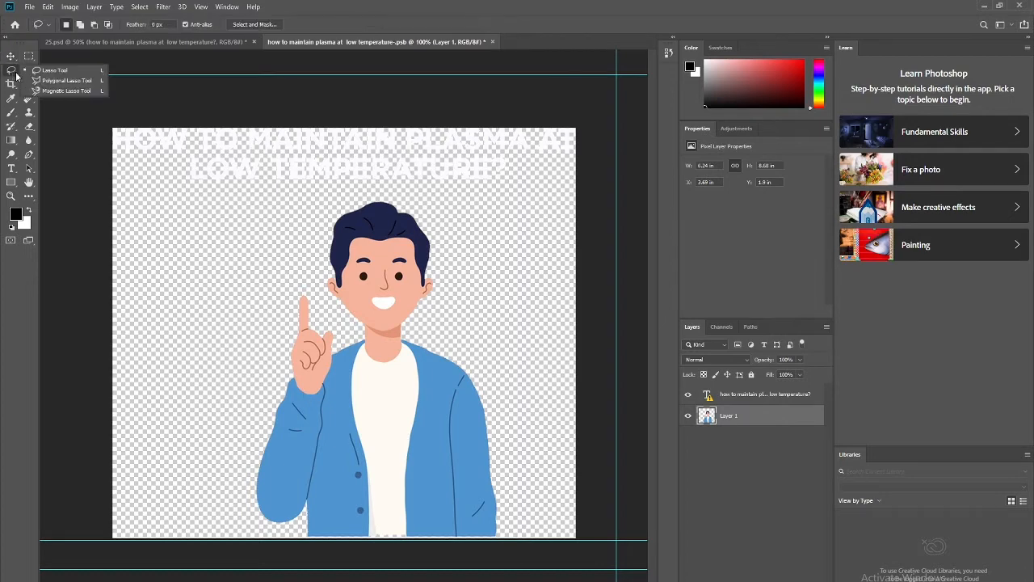
{"action": "left_click", "coordinate": [38, 82]}
{"action": "key", "text": "ctrl+plus"}
{"action": "key", "text": "ctrl+plus"}
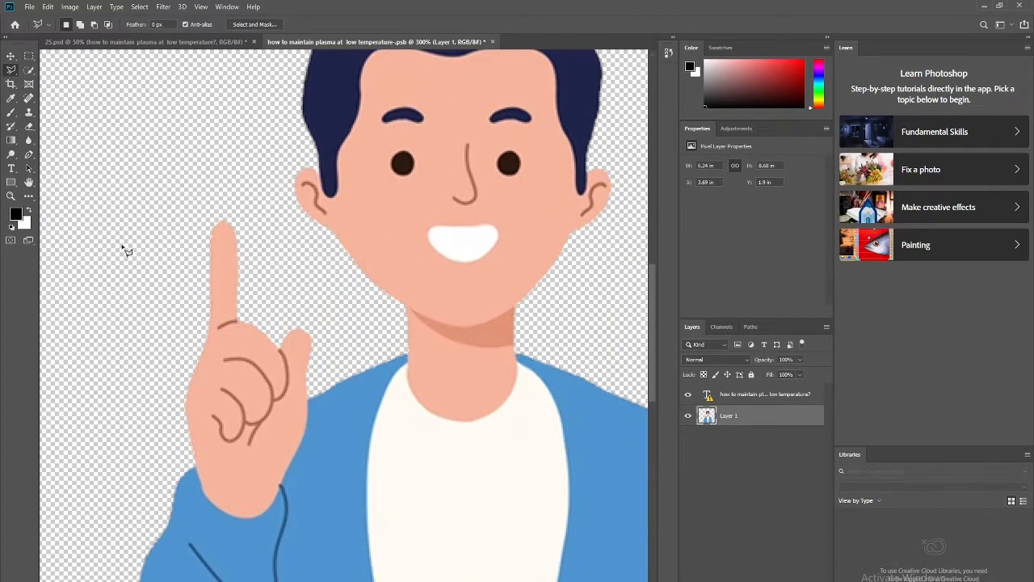
{"action": "mouse_move", "coordinate": [248, 403]}
{"action": "left_mouse_down"}
{"action": "mouse_move", "coordinate": [264, 265]}
{"action": "mouse_move", "coordinate": [257, 172]}
{"action": "left_mouse_up"}
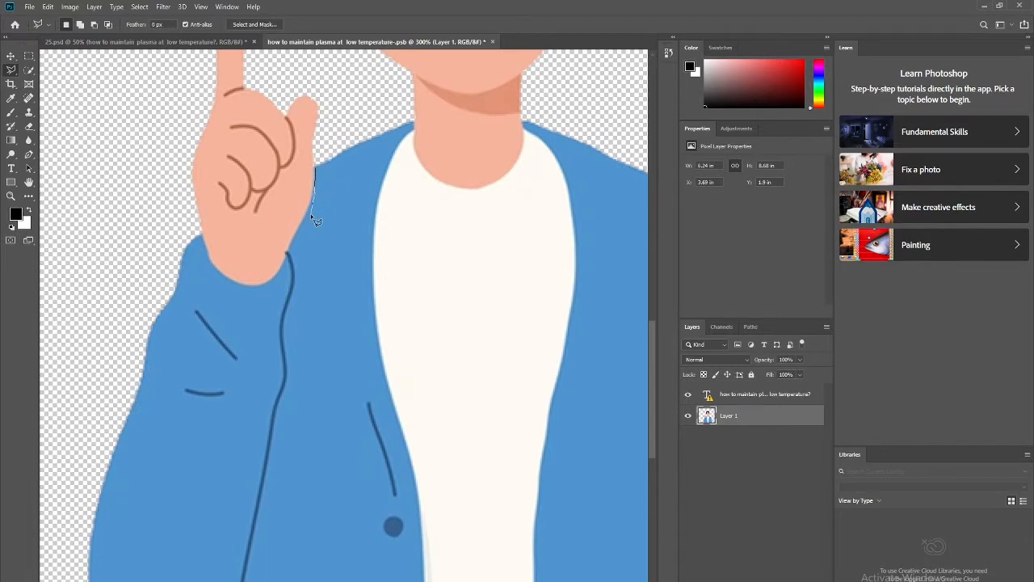
{"action": "mouse_move", "coordinate": [315, 221]}
{"action": "left_mouse_down"}
{"action": "mouse_move", "coordinate": [288, 252]}
{"action": "mouse_move", "coordinate": [298, 373]}
{"action": "mouse_move", "coordinate": [277, 487]}
{"action": "mouse_move", "coordinate": [268, 501]}
{"action": "mouse_move", "coordinate": [282, 342]}
{"action": "mouse_move", "coordinate": [288, 376]}
{"action": "mouse_move", "coordinate": [238, 496]}
{"action": "mouse_move", "coordinate": [220, 508]}
{"action": "mouse_move", "coordinate": [232, 515]}
{"action": "mouse_move", "coordinate": [123, 524]}
{"action": "mouse_move", "coordinate": [86, 461]}
{"action": "mouse_move", "coordinate": [73, 390]}
{"action": "mouse_move", "coordinate": [137, 154]}
{"action": "mouse_move", "coordinate": [106, 349]}
{"action": "mouse_move", "coordinate": [166, 91]}
{"action": "mouse_move", "coordinate": [166, 196]}
{"action": "mouse_move", "coordinate": [194, 94]}
{"action": "mouse_move", "coordinate": [261, 117]}
{"action": "mouse_move", "coordinate": [292, 202]}
{"action": "mouse_move", "coordinate": [307, 206]}
{"action": "mouse_move", "coordinate": [318, 261]}
{"action": "mouse_move", "coordinate": [302, 319]}
{"action": "left_mouse_up"}
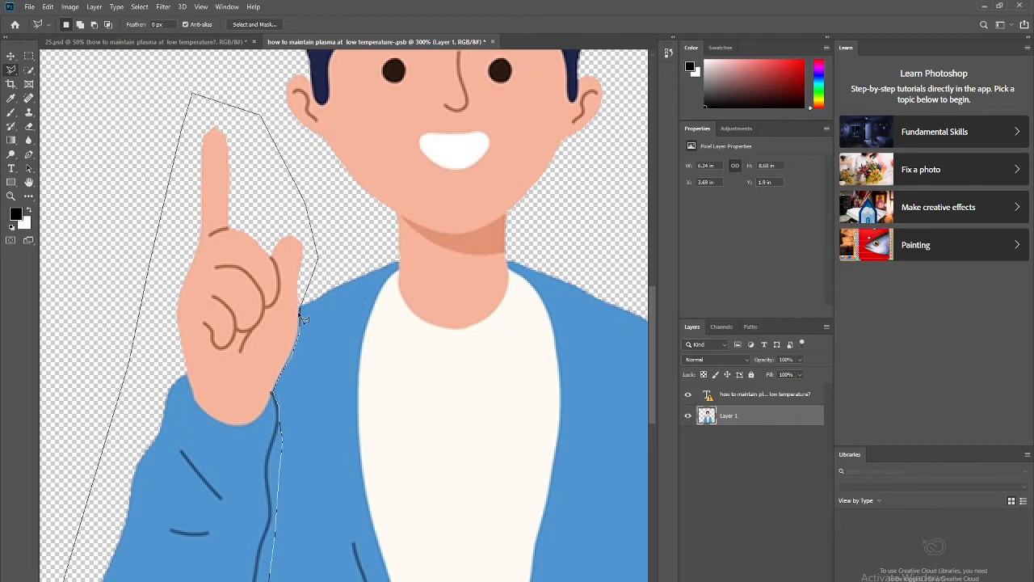
{"action": "left_click", "coordinate": [300, 312]}
{"action": "key", "text": "ctrl+minus"}
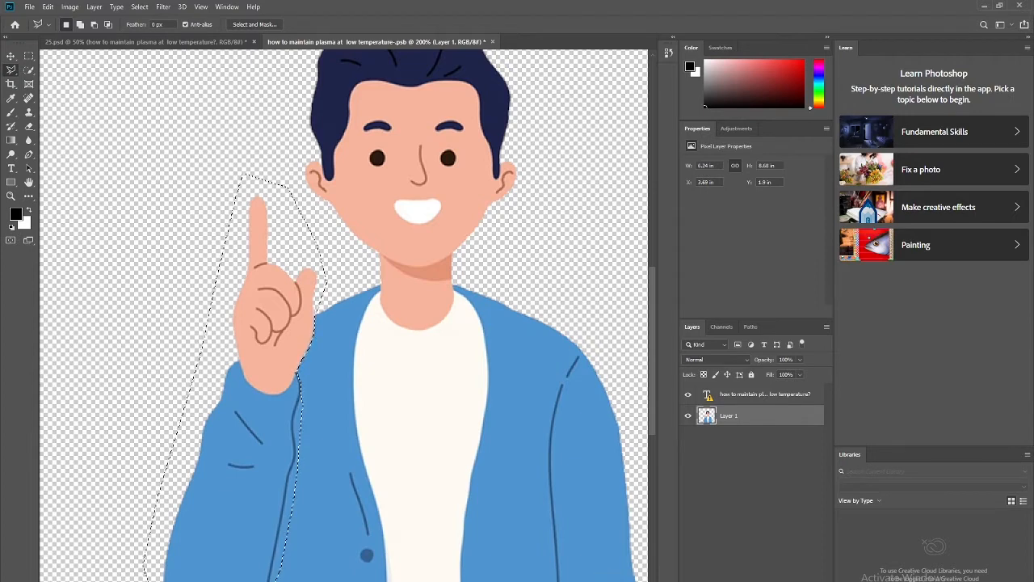
Step: Cut the selected arm from Layer 1 and paste it in its original position on a new layer
{"action": "key", "text": "Delete"}
{"action": "key", "text": "ctrl+shift+alt+n"}
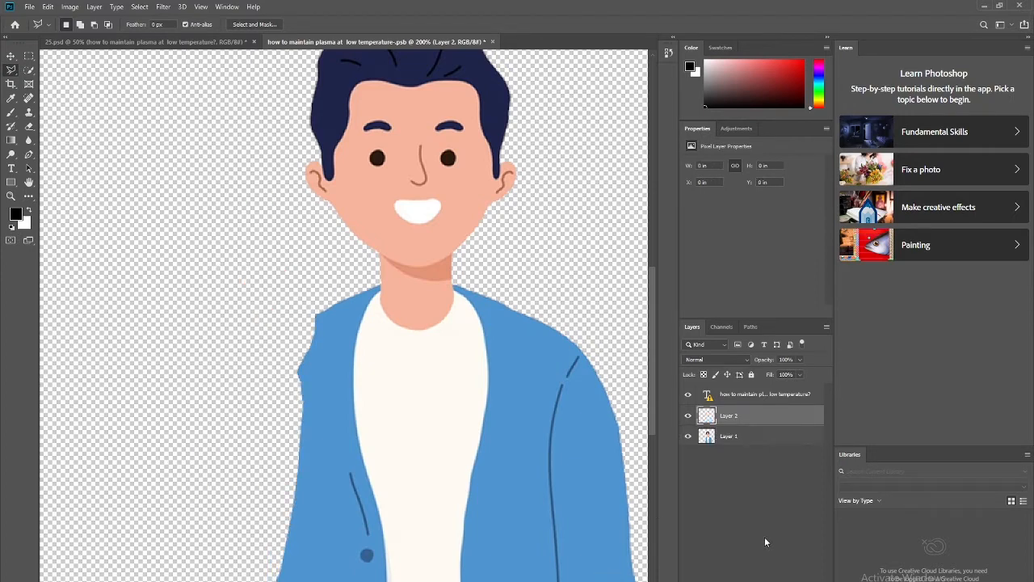
{"action": "key", "text": "ctrl+v"}
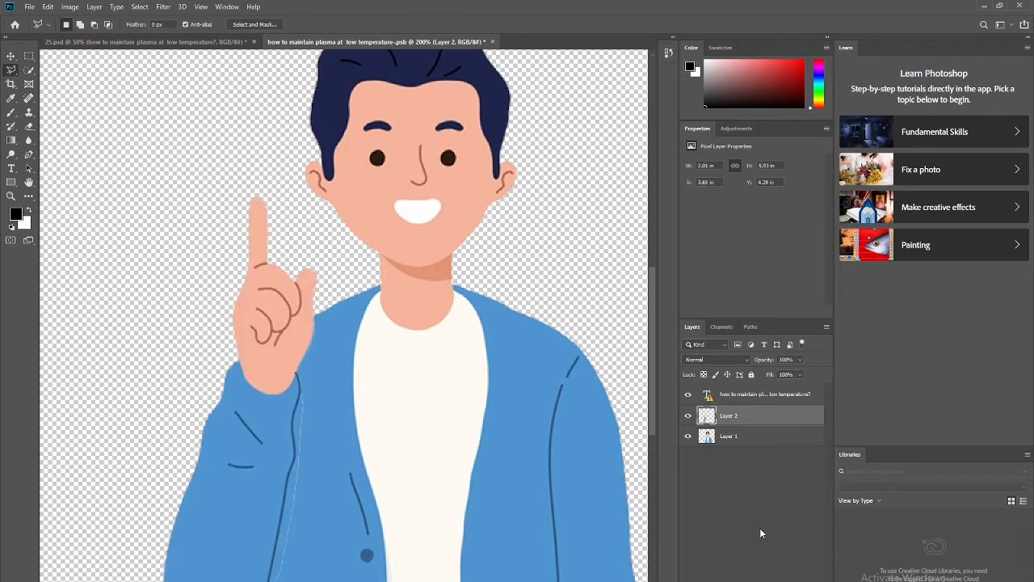
Step: Examine the separated arm and its seam with the body at different magnifications
{"action": "key", "text": "ctrl+minus"}
{"action": "key", "text": "ctrl+minus"}
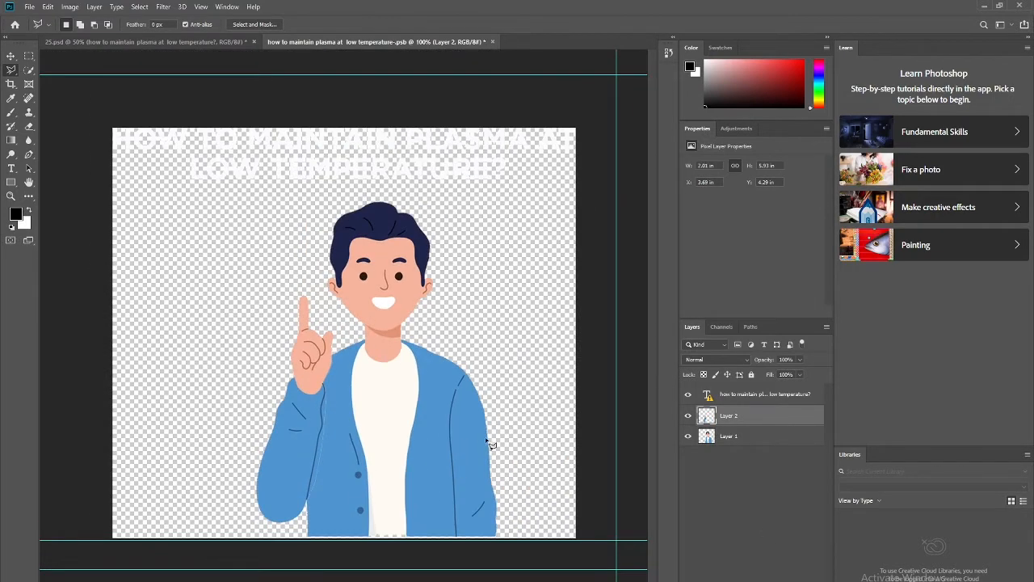
{"action": "key", "text": "ctrl+plus"}
{"action": "key", "text": "ctrl+plus"}
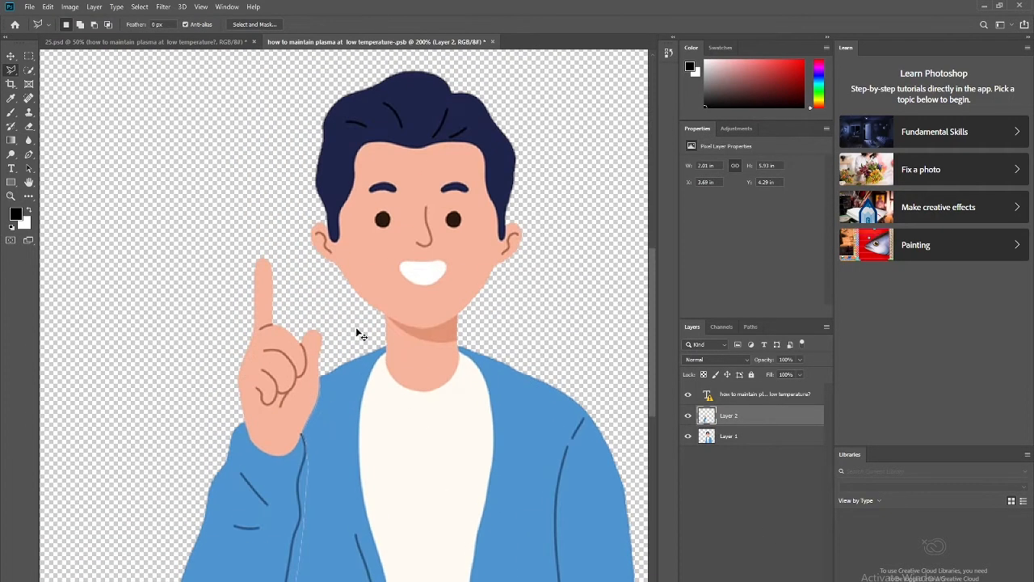
{"action": "key", "text": "ctrl+minus"}
{"action": "key", "text": "ctrl+minus"}
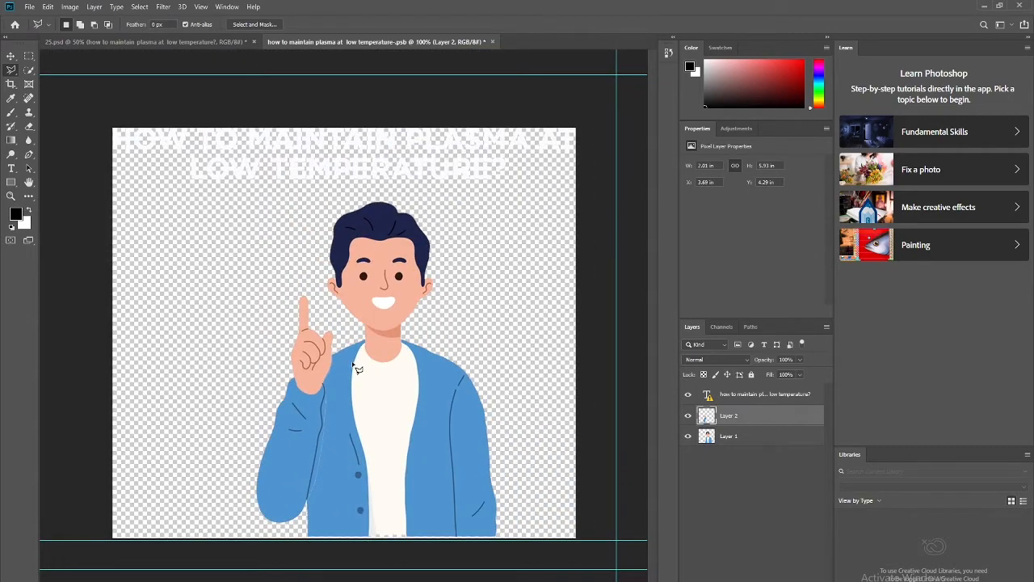
{"action": "key", "text": "ctrl+plus"}
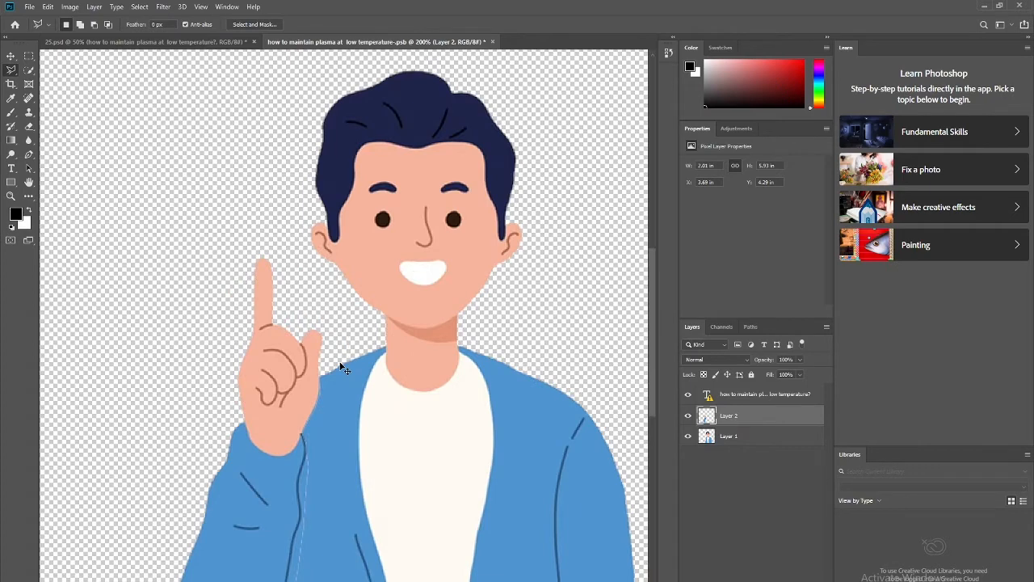
{"action": "key", "text": "ctrl+plus"}
{"action": "key", "text": "ctrl+minus"}
Step: Delete the "how to maintain plasma at low temperature?" text layer, keeping only the two character layers
{"action": "left_click", "coordinate": [736, 437]}
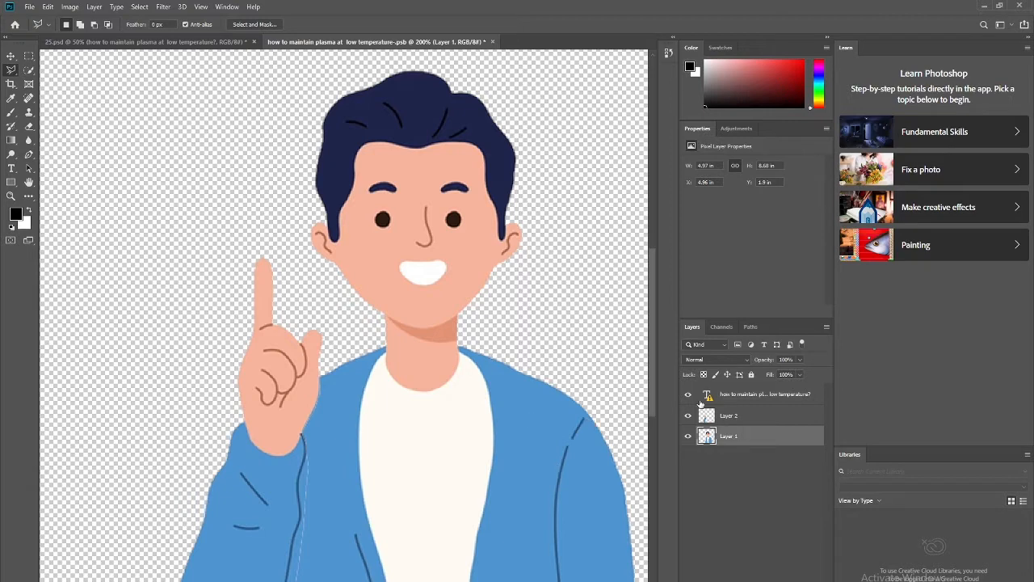
{"action": "left_click", "coordinate": [747, 395]}
{"action": "key", "text": "Delete"}
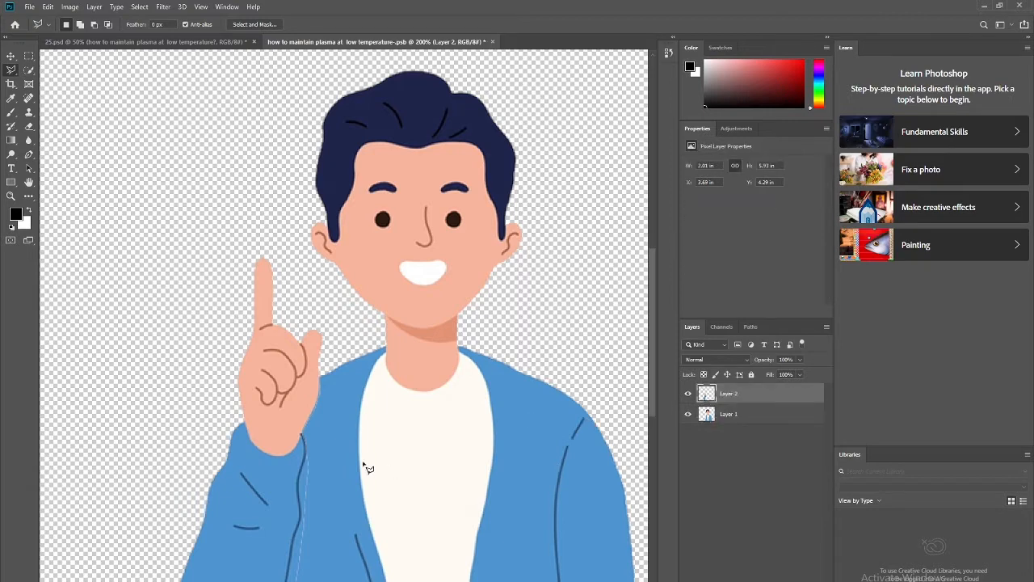
Step: Start saving a copy of the document and browse to D: > Training session > PNJ-CL11-CHM-CH3-J8-VL2 > Ae > Assets
{"action": "key", "text": "ctrl+shift+s"}
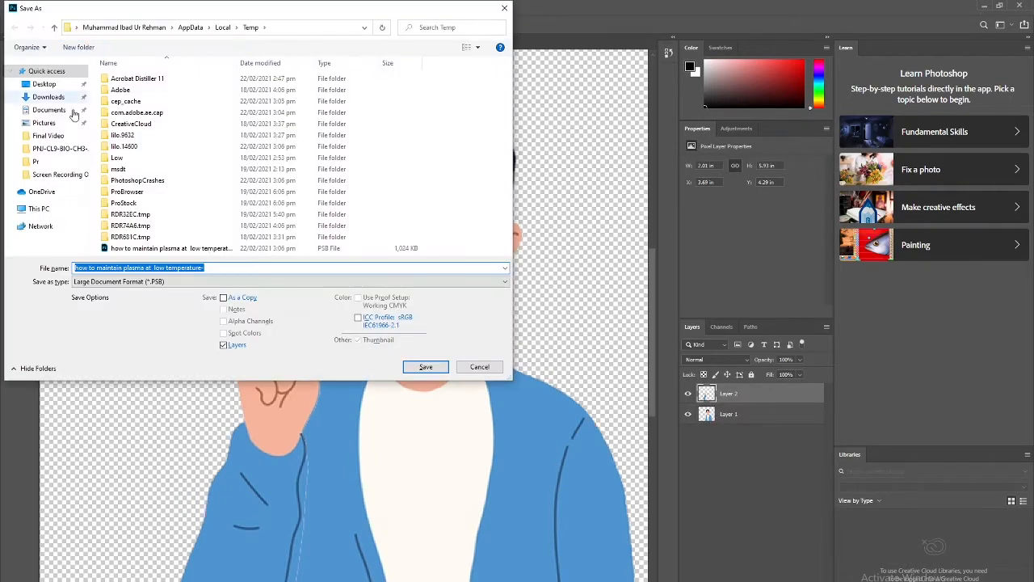
{"action": "left_click", "coordinate": [42, 209]}
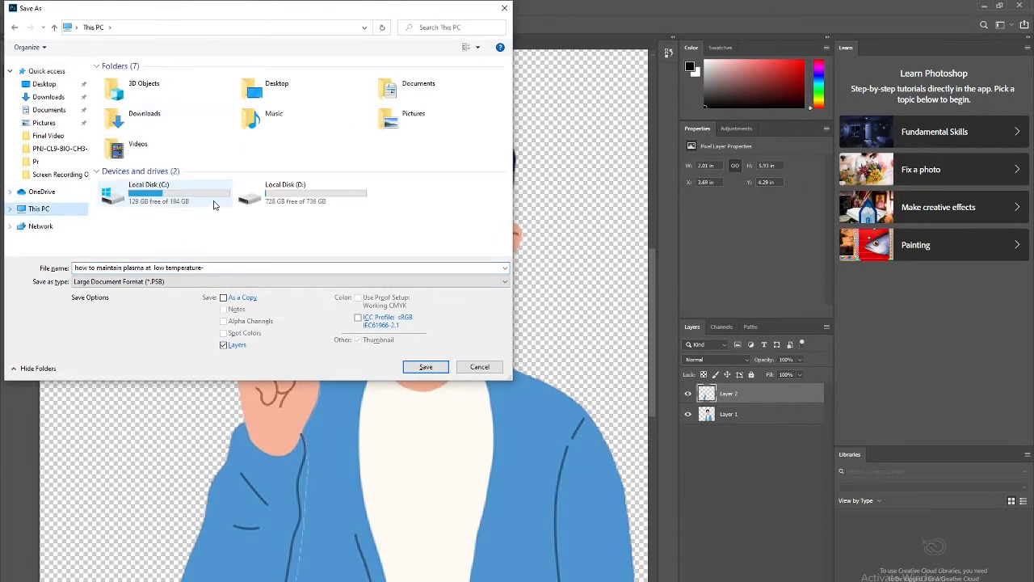
{"action": "left_click", "coordinate": [280, 202]}
{"action": "double_click", "coordinate": [279, 202]}
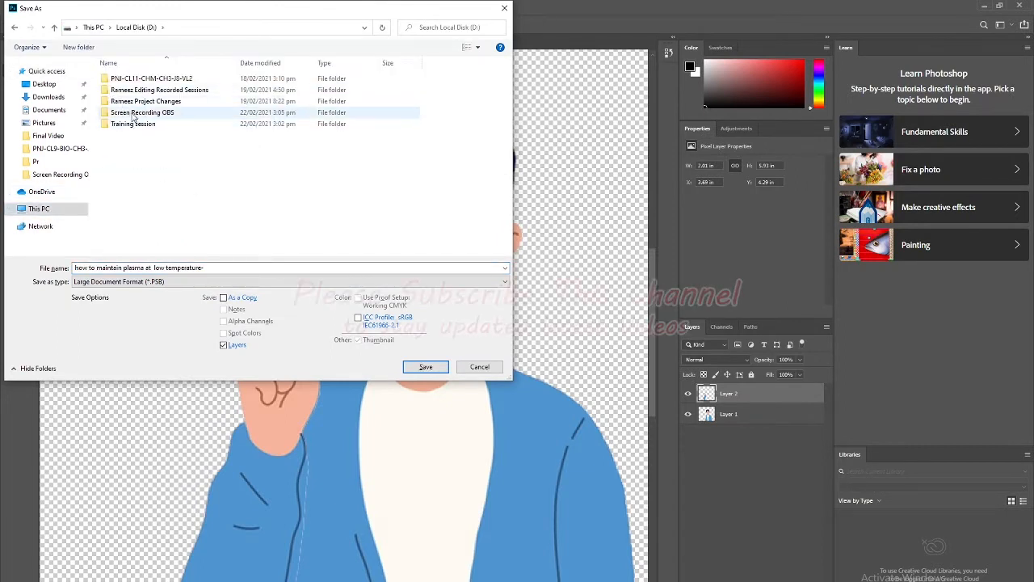
{"action": "double_click", "coordinate": [134, 125]}
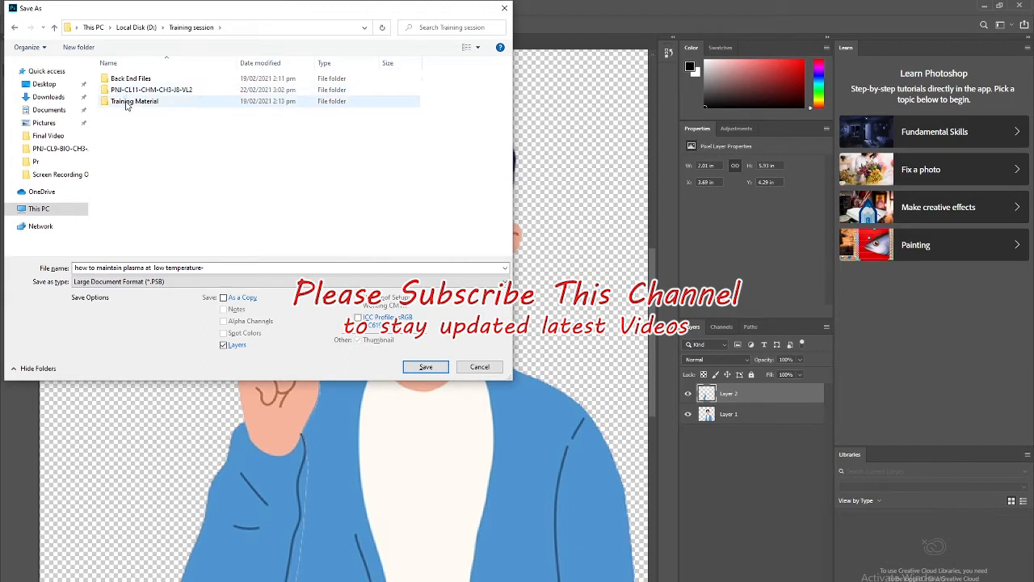
{"action": "double_click", "coordinate": [128, 93]}
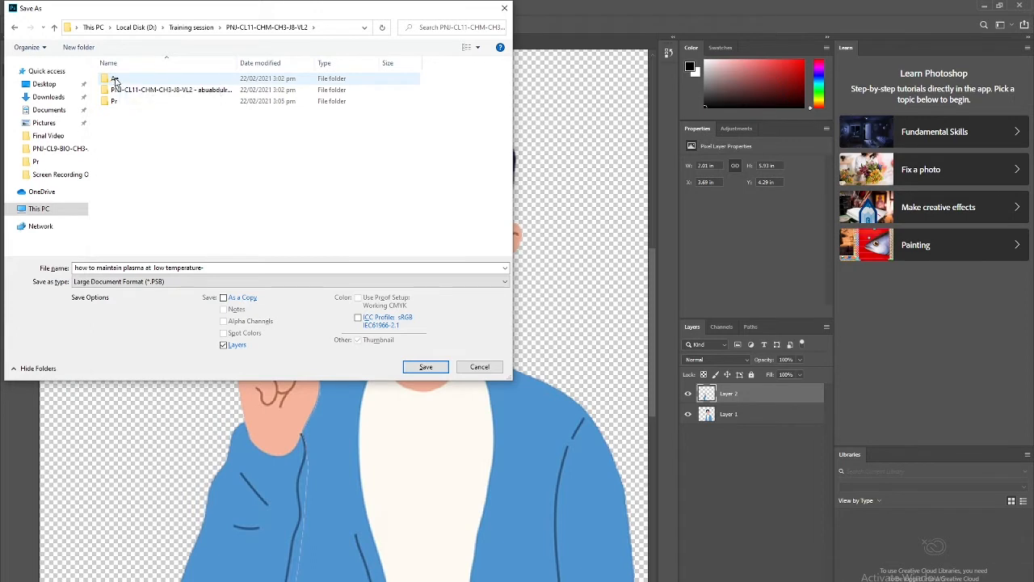
{"action": "double_click", "coordinate": [117, 81]}
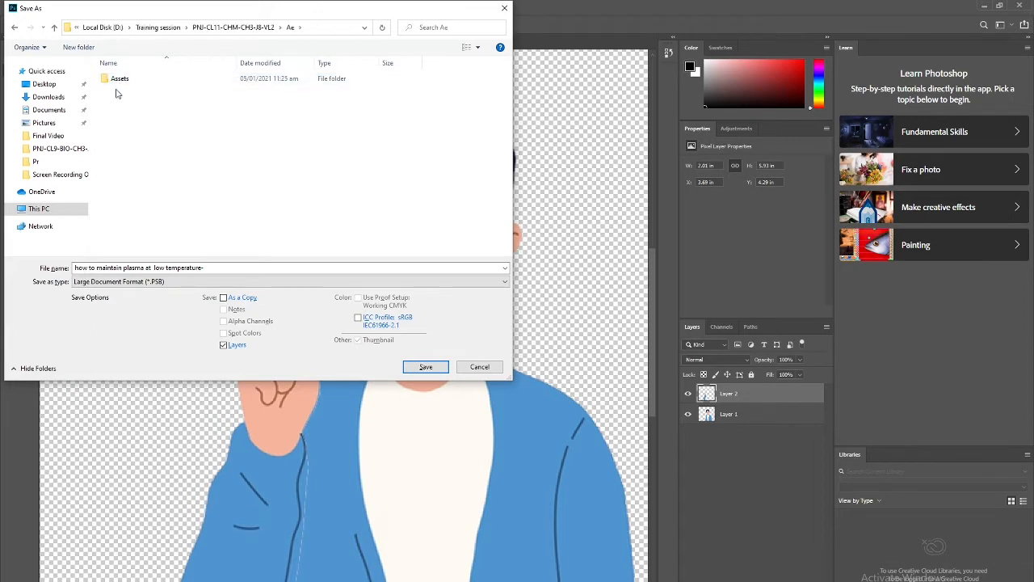
{"action": "double_click", "coordinate": [122, 80]}
Step: Save the document as "S25 - Character" in Photoshop (PSD) format with Maximize Compatibility on
{"action": "triple_click", "coordinate": [223, 267]}
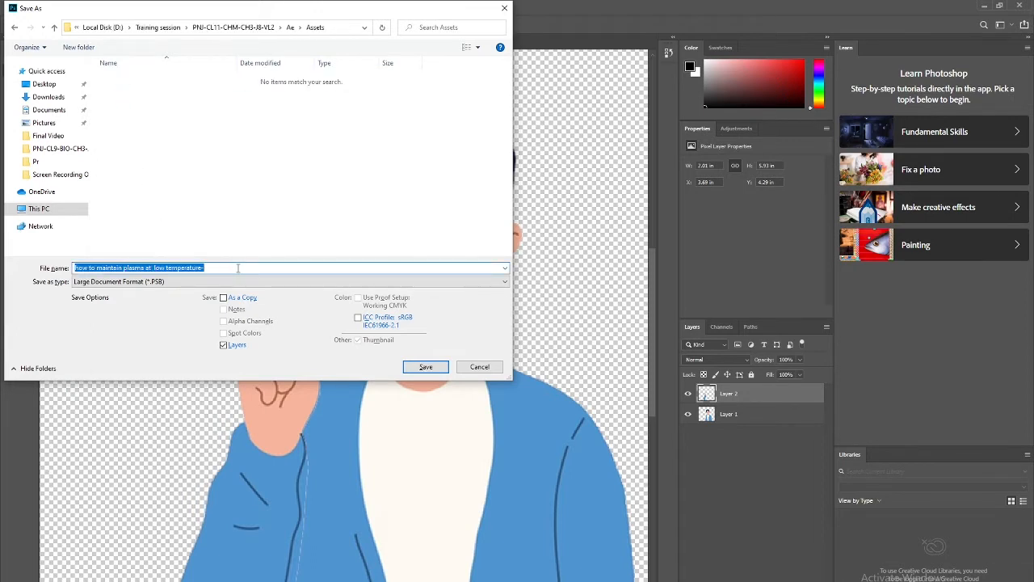
{"action": "type", "text": "S25 - Character"}
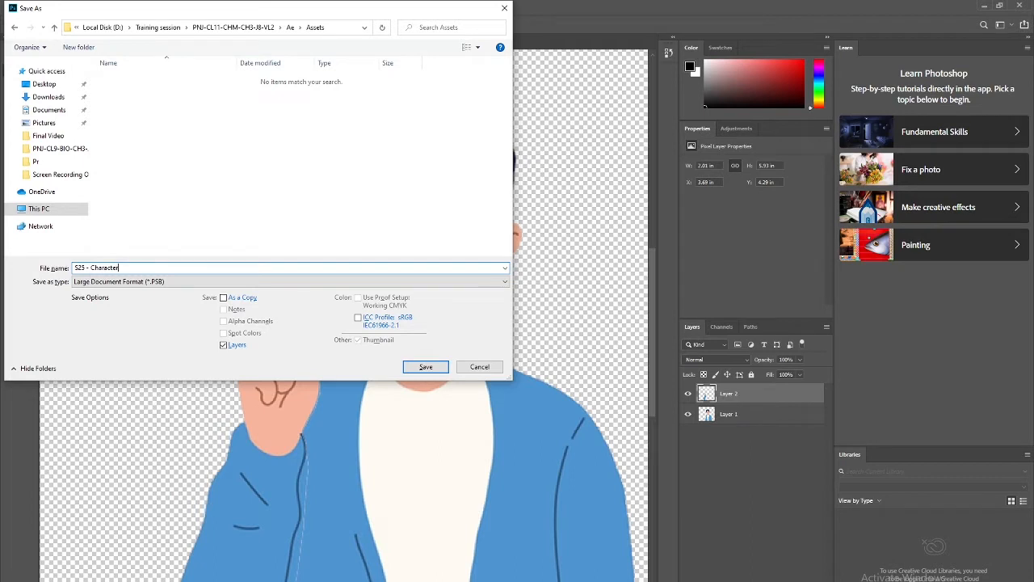
{"action": "left_click", "coordinate": [299, 282]}
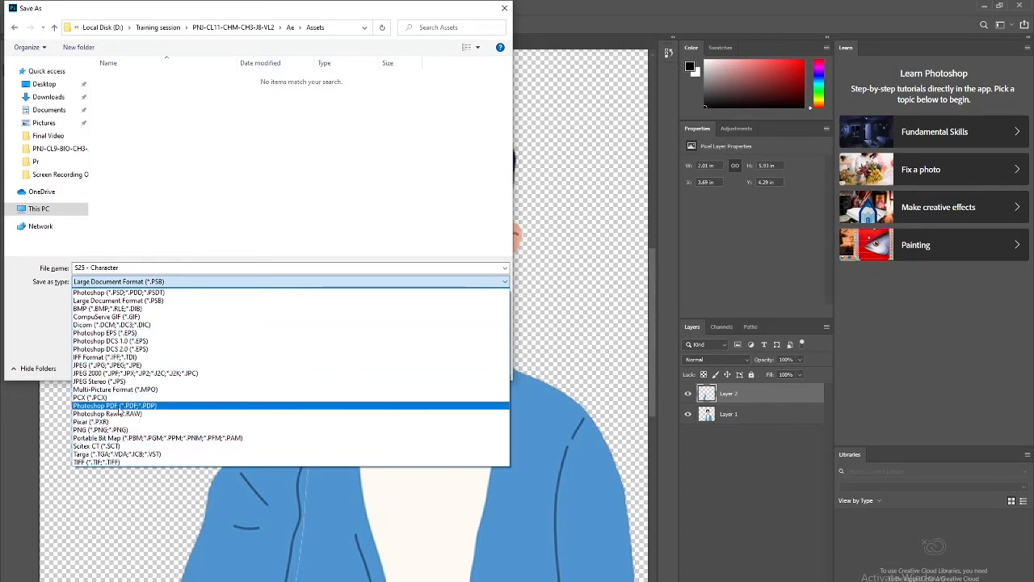
{"action": "left_click", "coordinate": [119, 292]}
{"action": "left_click", "coordinate": [409, 367]}
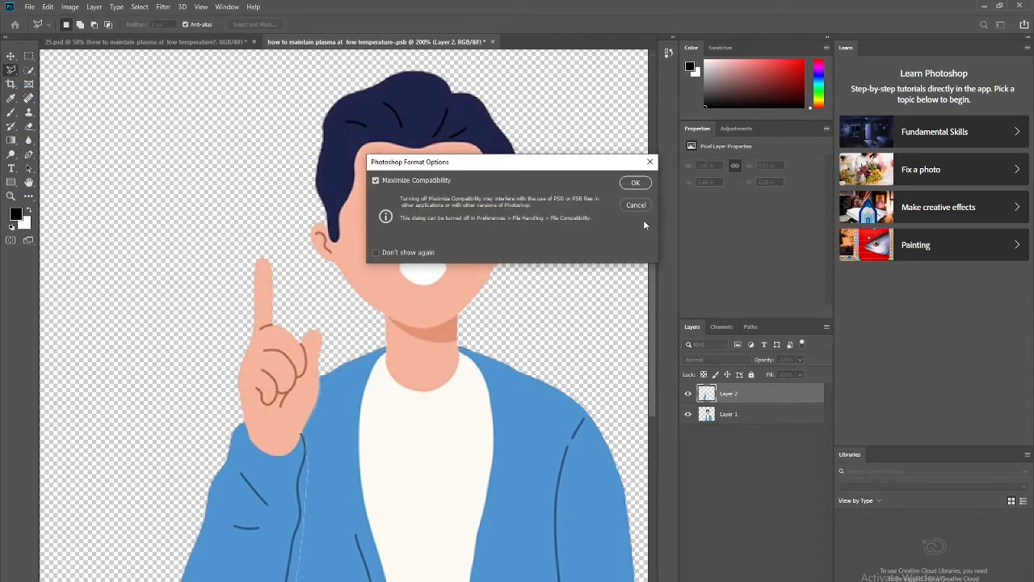
{"action": "left_click", "coordinate": [638, 184]}
Step: Hide the separated arm on Layer 2 to leave only the body and head visible
{"action": "key", "text": "ctrl+minus"}
{"action": "key", "text": "ctrl+minus"}
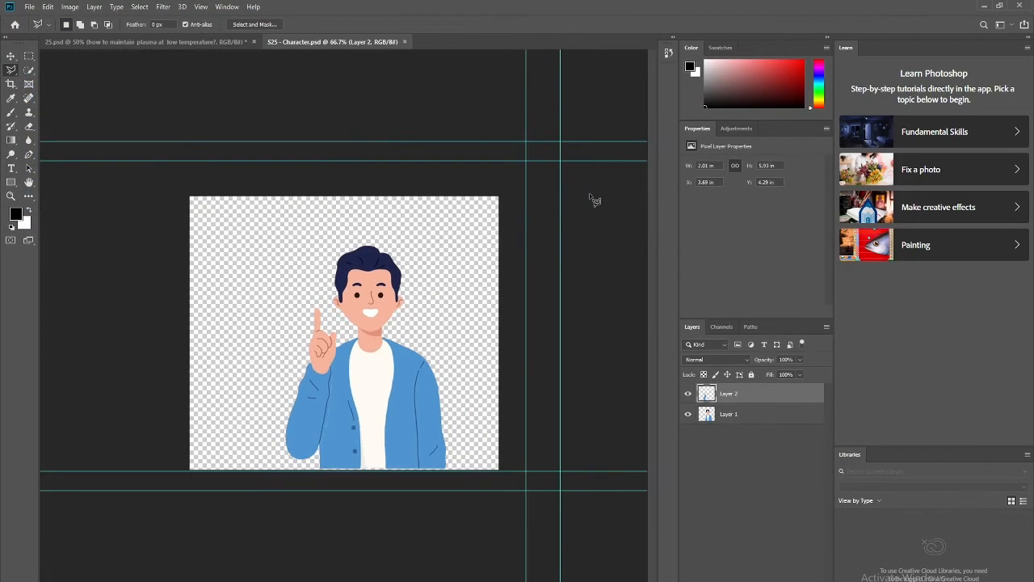
{"action": "key", "text": "ctrl+plus"}
{"action": "key", "text": "ctrl+plus"}
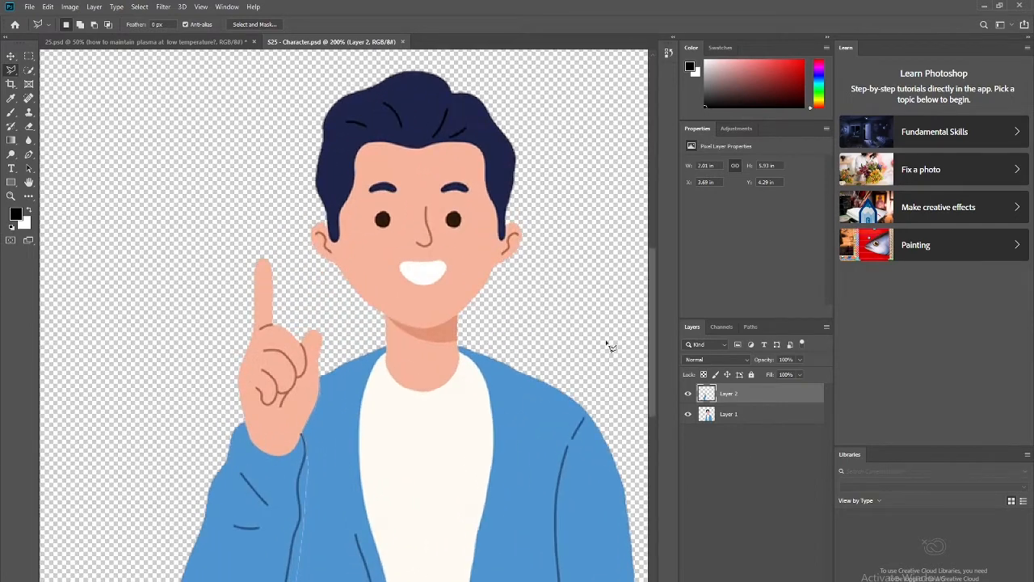
{"action": "left_click", "coordinate": [688, 393]}
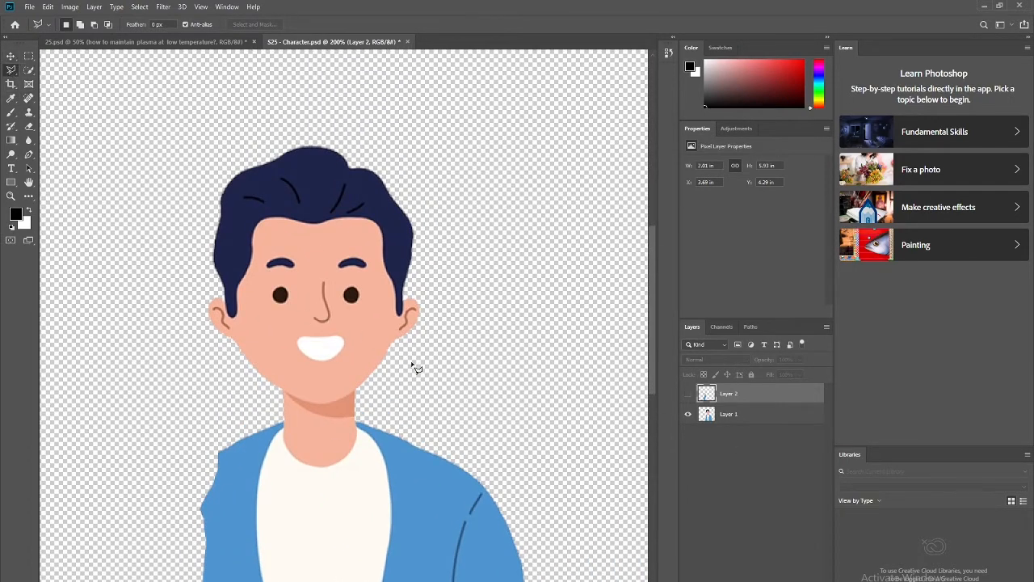
Step: Select the character's head with the Polygonal Lasso, following the jaw and chin closely above the neck and looping loosely around the ears and hair
{"action": "key", "text": "ctrl+plus"}
{"action": "scroll", "coordinate": [394, 366], "scroll_direction": "down", "scroll_amount": 4}
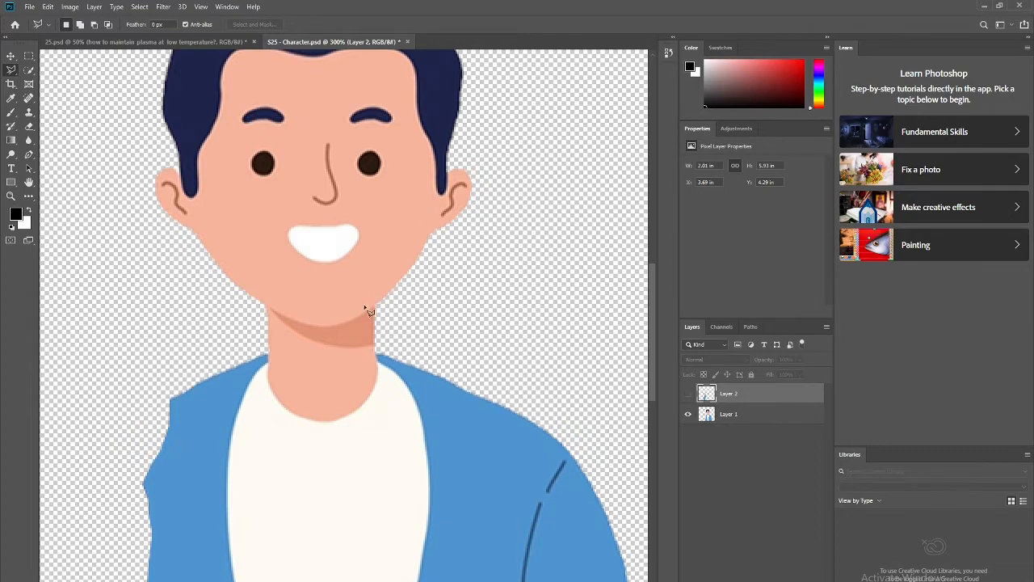
{"action": "left_click_drag", "start_coordinate": [371, 323], "coordinate": [392, 330]}
{"action": "left_click", "coordinate": [443, 279]}
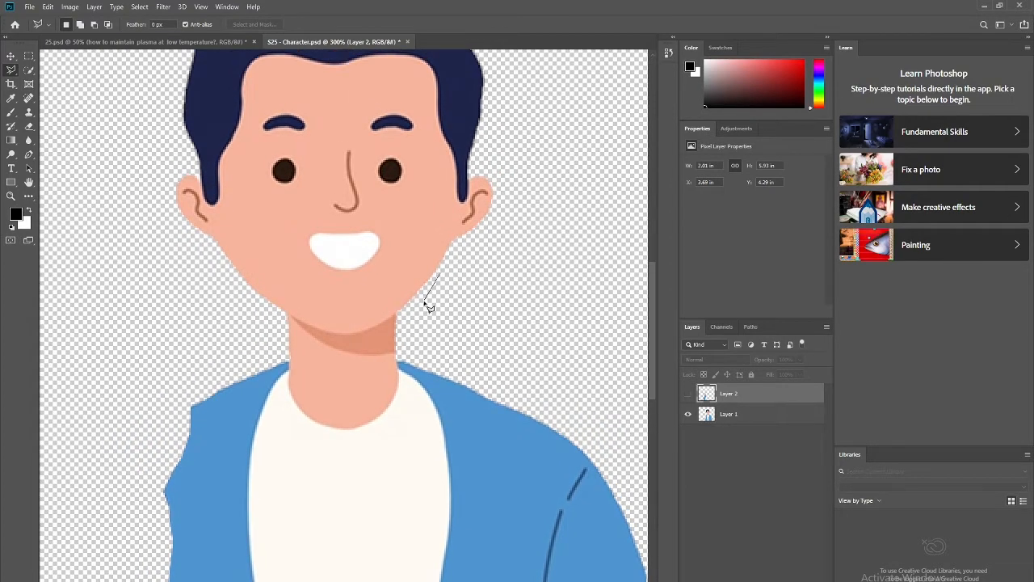
{"action": "scroll", "coordinate": [428, 299], "scroll_direction": "up", "scroll_amount": 2}
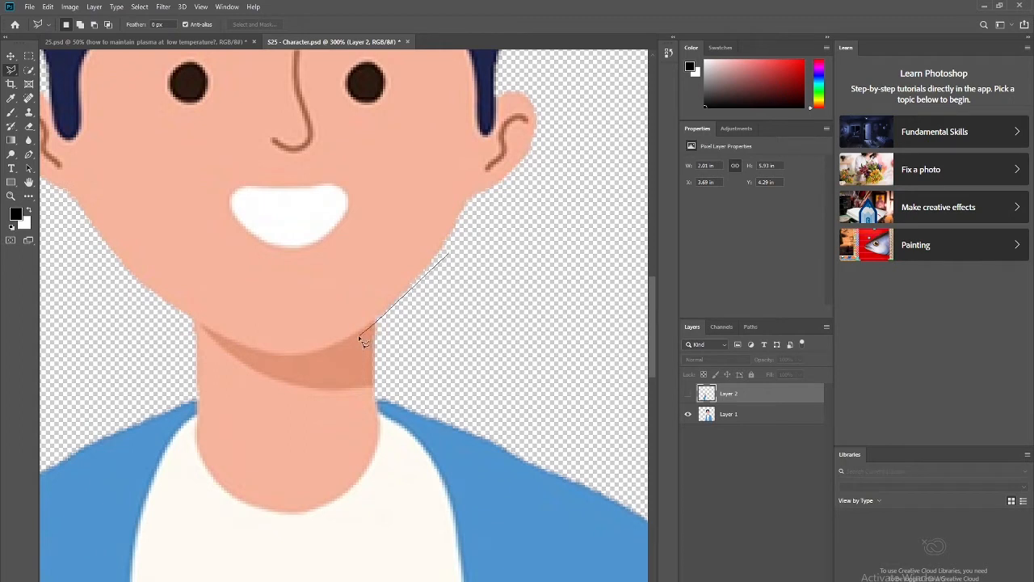
{"action": "left_click", "coordinate": [360, 337]}
{"action": "left_click", "coordinate": [334, 348]}
{"action": "left_click", "coordinate": [270, 356]}
{"action": "scroll", "coordinate": [137, 308], "scroll_direction": "down", "scroll_amount": 3}
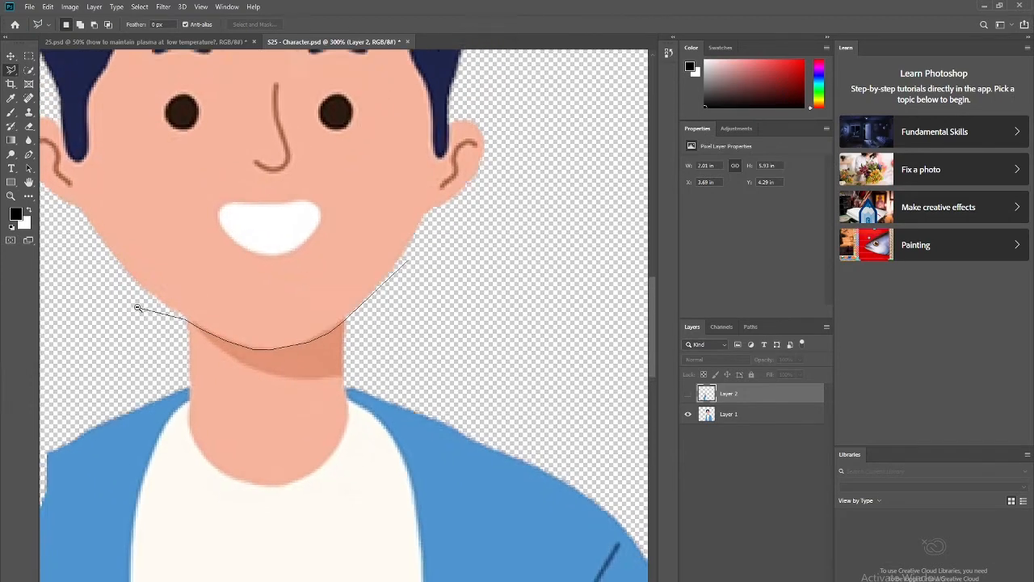
{"action": "scroll", "coordinate": [138, 308], "scroll_direction": "down", "scroll_amount": 3}
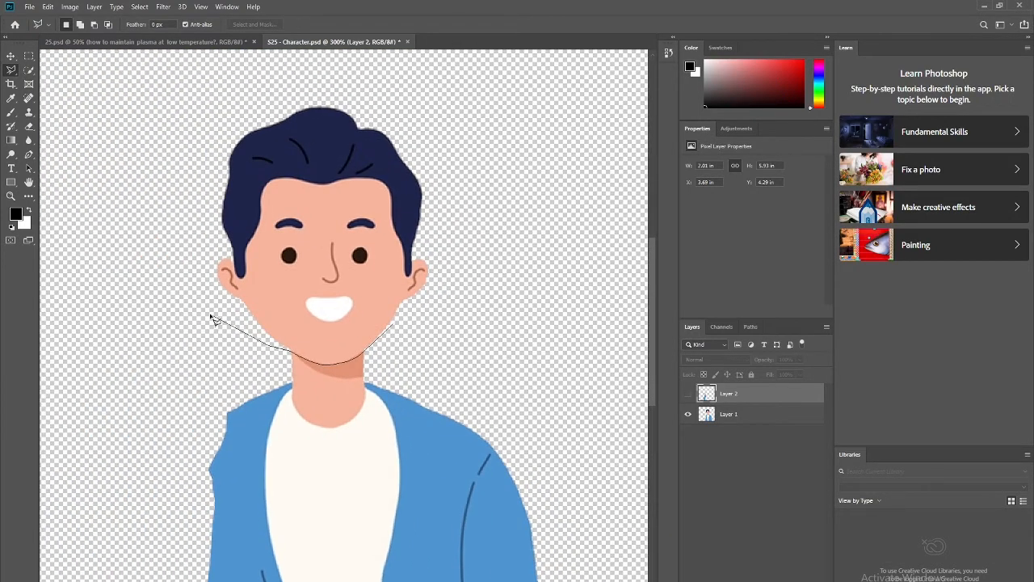
{"action": "left_click", "coordinate": [208, 313]}
{"action": "left_click", "coordinate": [176, 184]}
{"action": "left_click", "coordinate": [217, 106]}
{"action": "left_click", "coordinate": [352, 78]}
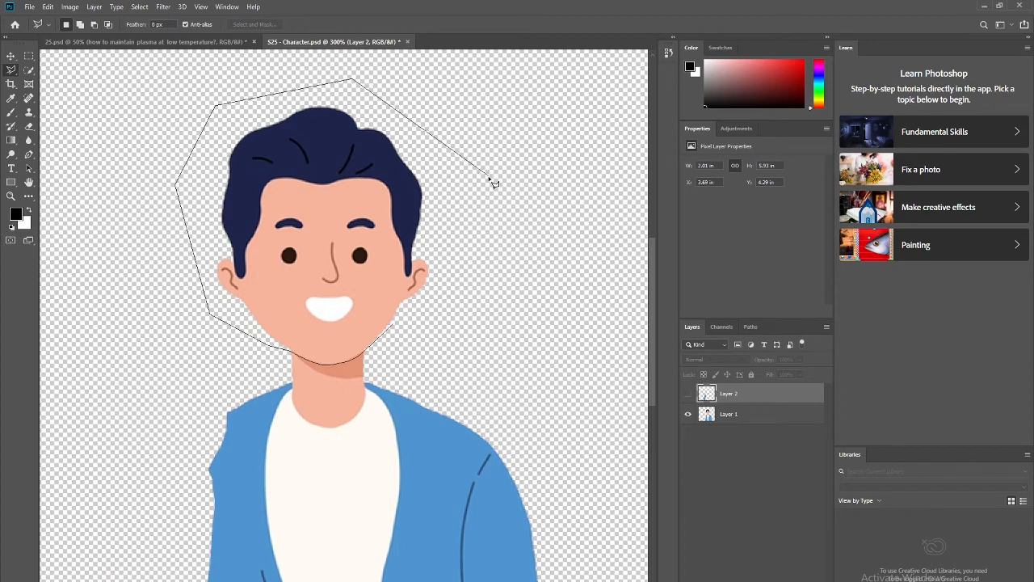
{"action": "left_click", "coordinate": [488, 174]}
{"action": "left_click", "coordinate": [470, 299]}
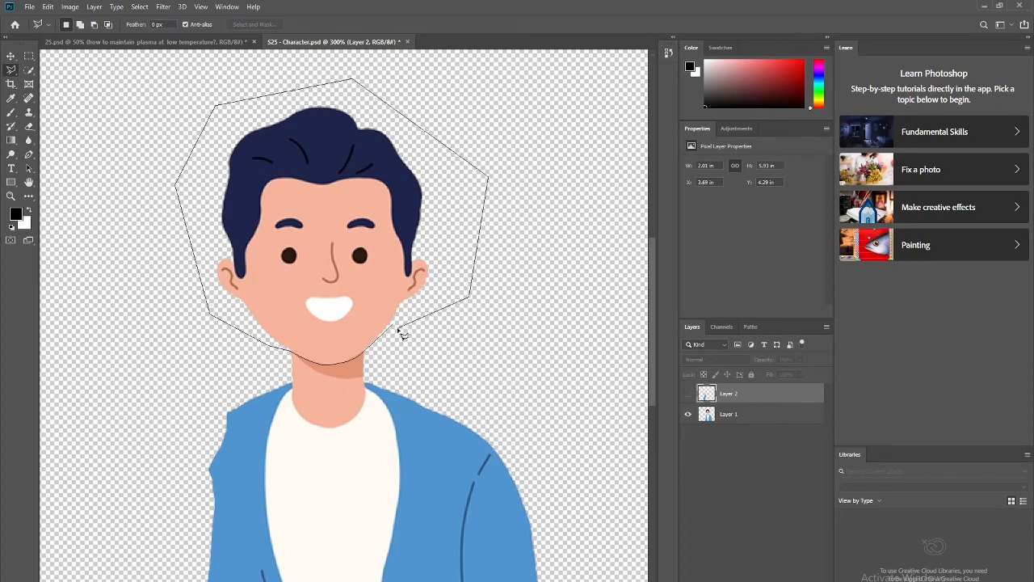
{"action": "left_click", "coordinate": [395, 326]}
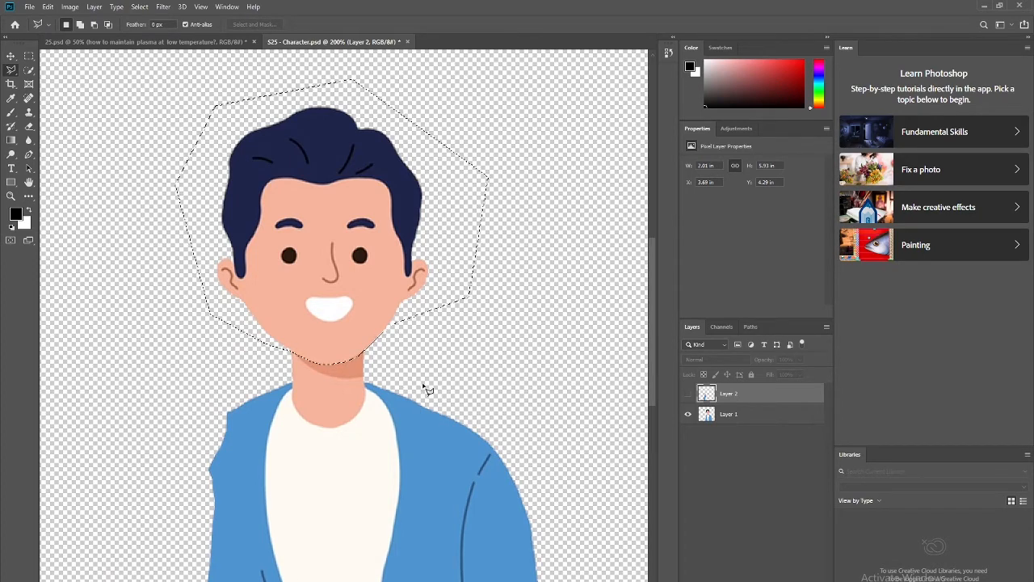
Step: Cut the selected head from Layer 1 and paste it in its original position on a new layer
{"action": "left_click", "coordinate": [748, 419]}
{"action": "key", "text": "Delete"}
{"action": "key", "text": "ctrl+d"}
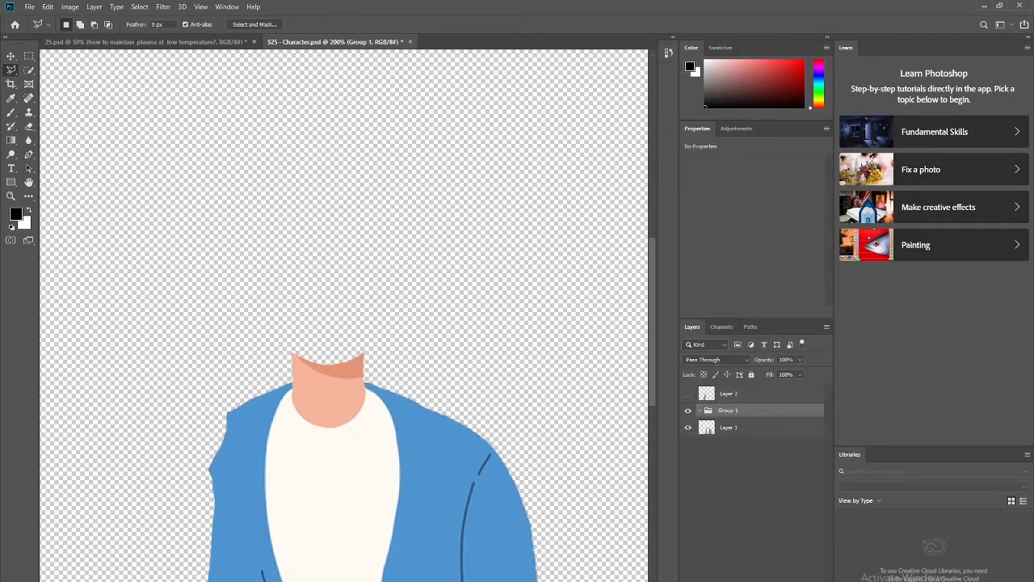
{"action": "left_click", "coordinate": [688, 428]}
{"action": "left_click", "coordinate": [689, 428]}
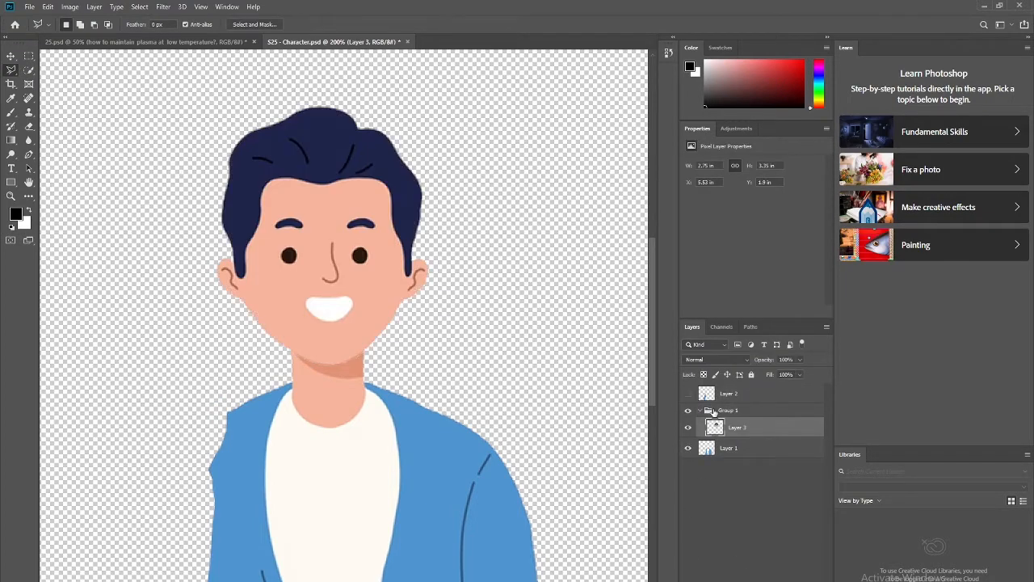
Step: Move the head layer out of Group 1 and delete the empty group
{"action": "left_click", "coordinate": [734, 411]}
{"action": "left_click_drag", "start_coordinate": [748, 428], "coordinate": [745, 415]}
{"action": "left_click", "coordinate": [737, 432]}
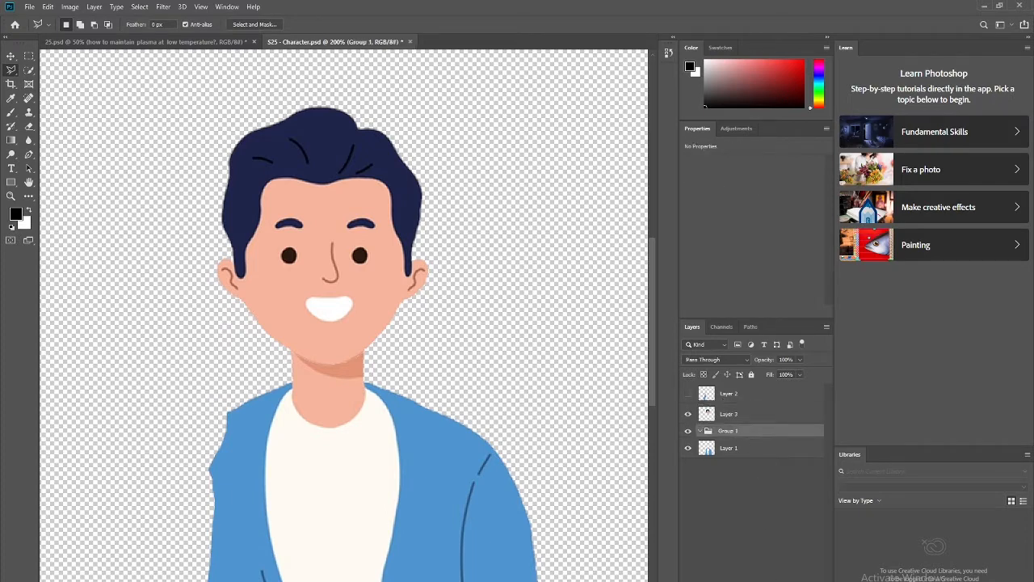
{"action": "key", "text": "Delete"}
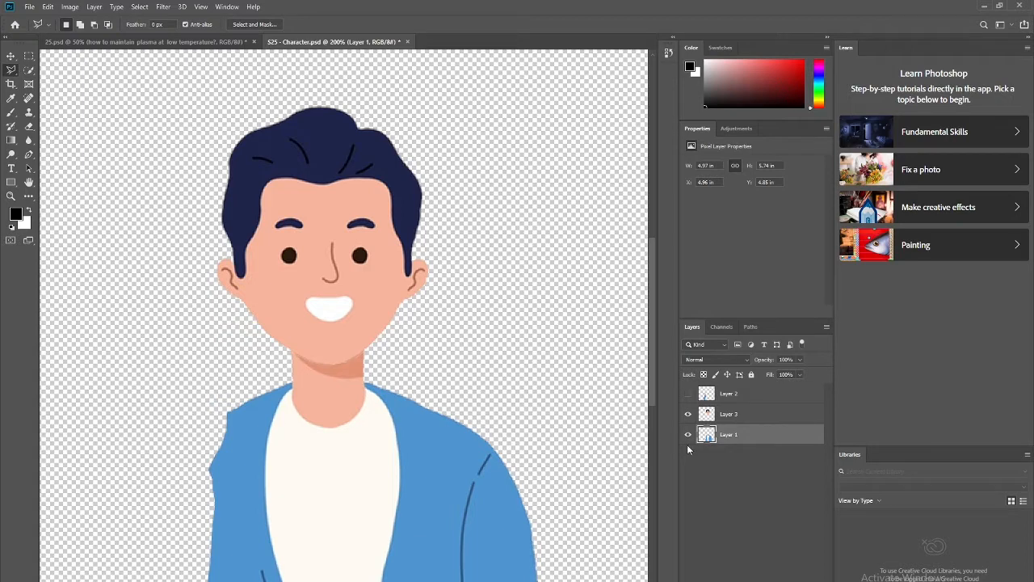
Step: Hide the head layer and add a new empty layer above the body on Layer 1 for a Pen-drawn shape
{"action": "left_click", "coordinate": [689, 414]}
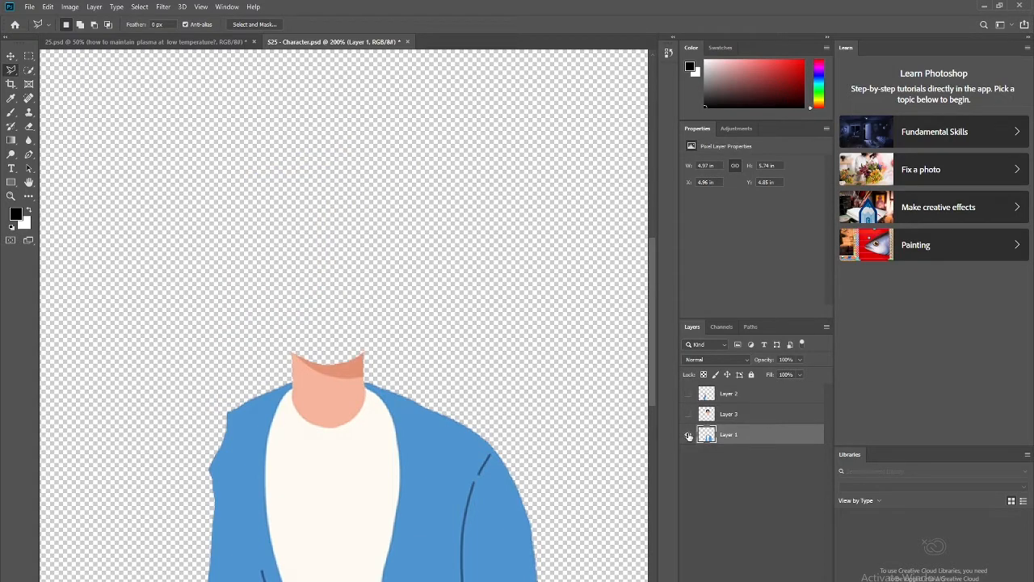
{"action": "left_click_drag", "start_coordinate": [231, 430], "coordinate": [222, 261]}
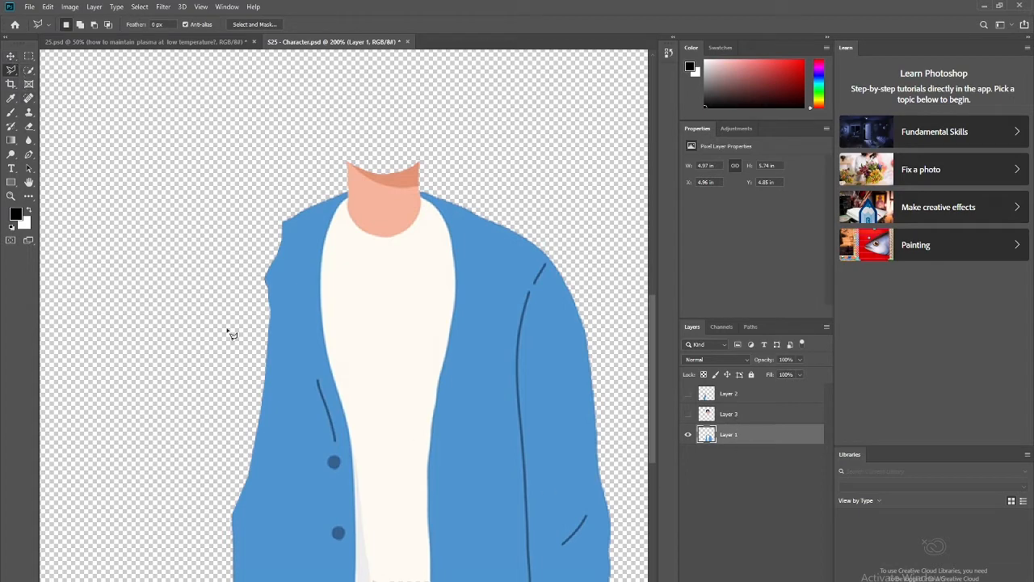
{"action": "left_click", "coordinate": [29, 154]}
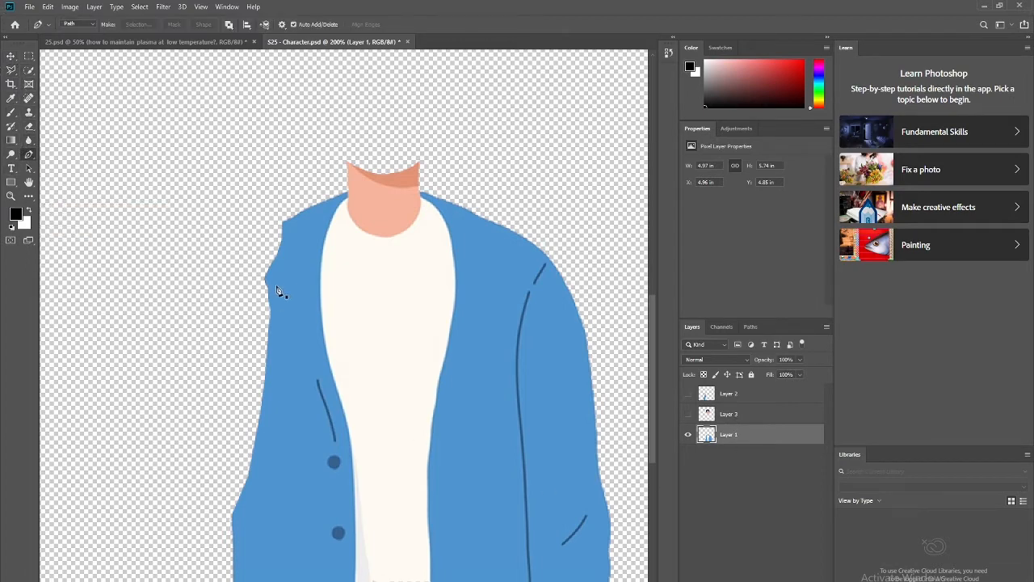
{"action": "key", "text": "ctrl+plus"}
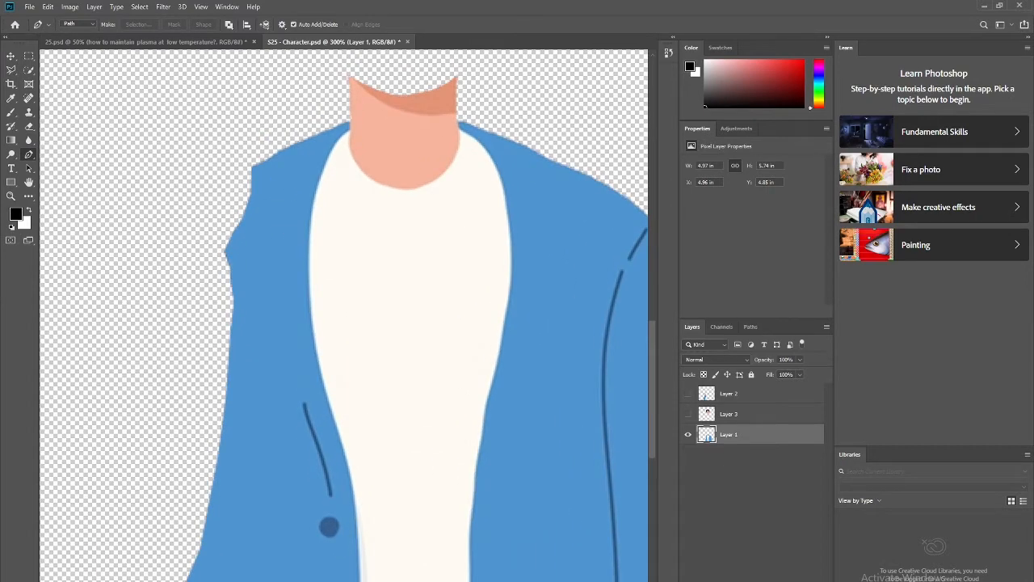
{"action": "key", "text": "ctrl+shift+alt+n"}
{"action": "left_click_drag", "start_coordinate": [215, 300], "coordinate": [248, 337]}
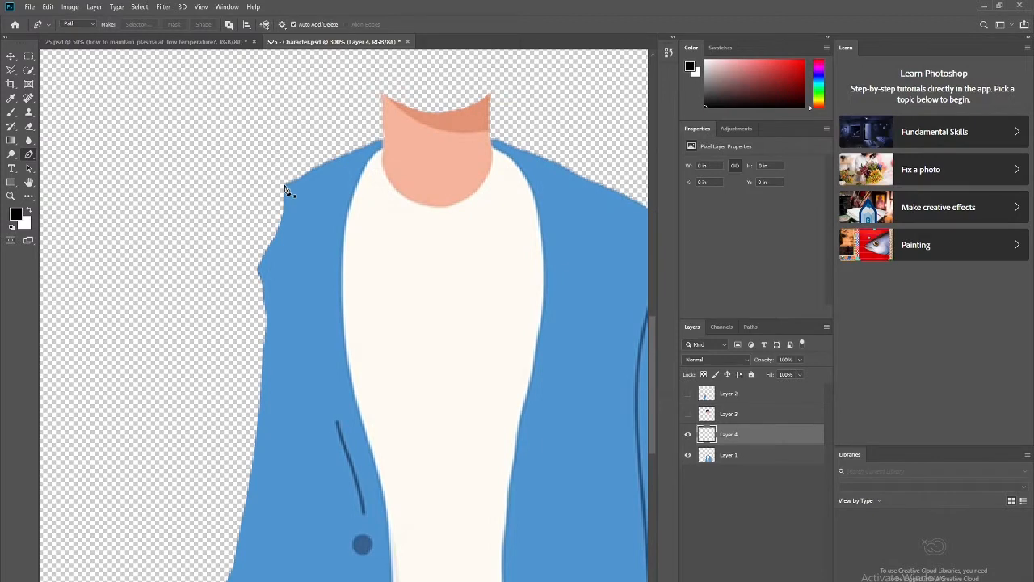
Step: Outline the missing shoulder and sleeve area beside the jacket with a closed Pen path overlapping the jacket, and convert it to a selection
{"action": "left_click", "coordinate": [284, 187]}
{"action": "left_click", "coordinate": [243, 231]}
{"action": "left_click", "coordinate": [211, 297]}
{"action": "left_click", "coordinate": [179, 443]}
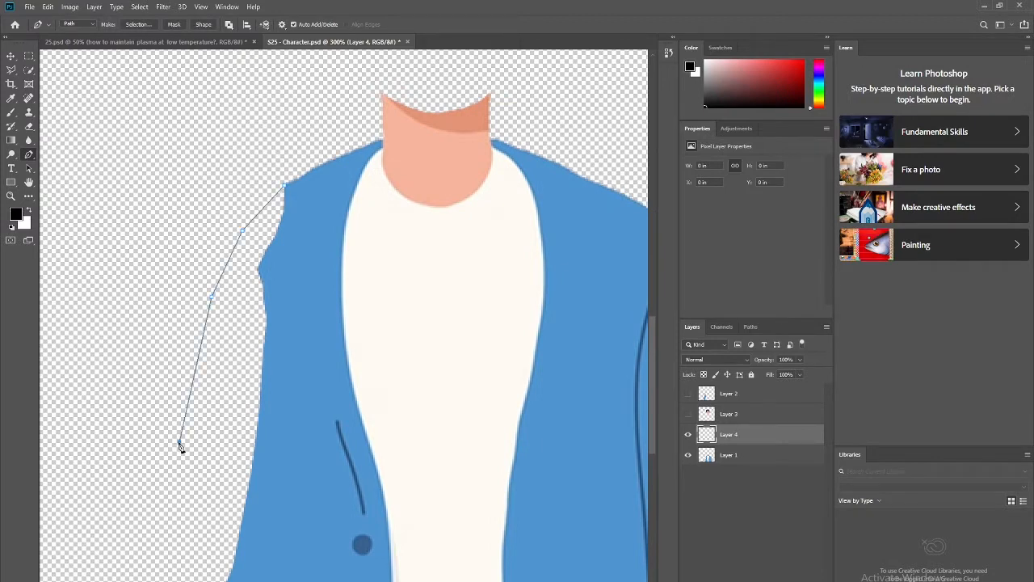
{"action": "left_click_drag", "start_coordinate": [169, 493], "coordinate": [185, 360]}
{"action": "left_click", "coordinate": [209, 416]}
{"action": "left_click", "coordinate": [217, 461]}
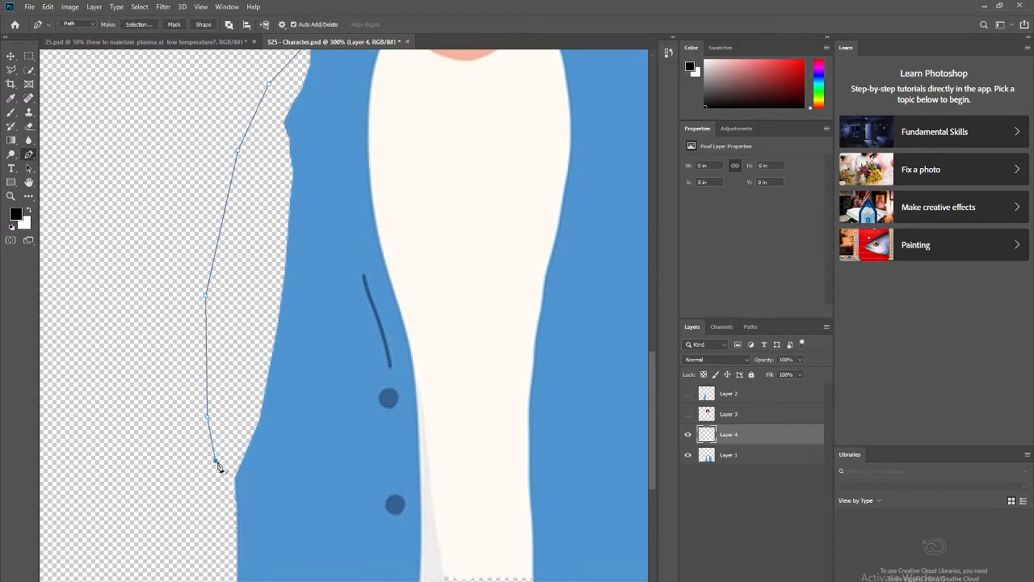
{"action": "left_click", "coordinate": [235, 478]}
{"action": "left_click", "coordinate": [276, 474]}
{"action": "left_click", "coordinate": [338, 322]}
{"action": "left_click", "coordinate": [342, 185]}
{"action": "left_click_drag", "start_coordinate": [327, 127], "coordinate": [329, 239]}
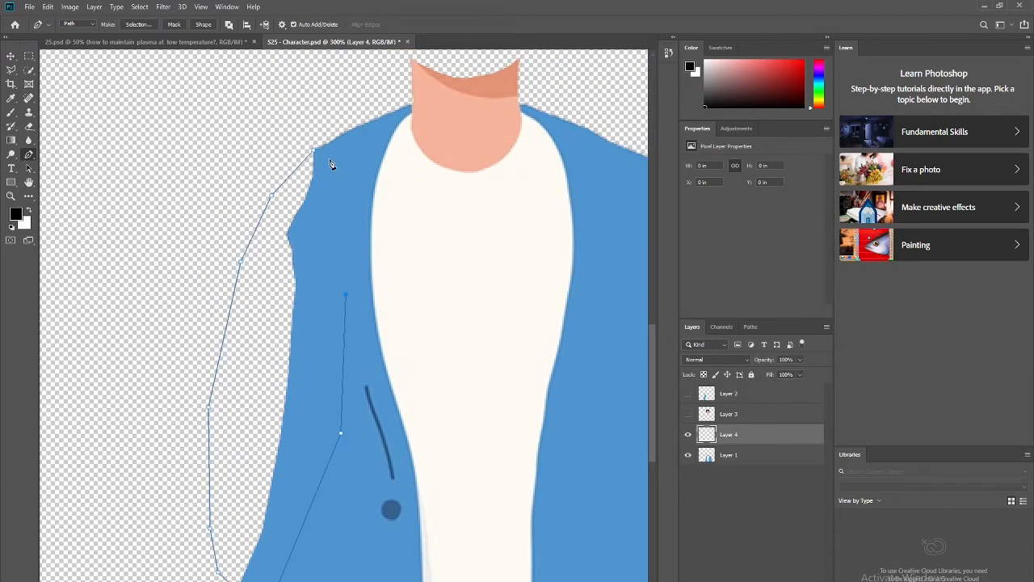
{"action": "left_click", "coordinate": [329, 159]}
{"action": "left_click", "coordinate": [315, 155]}
{"action": "key", "text": "i"}
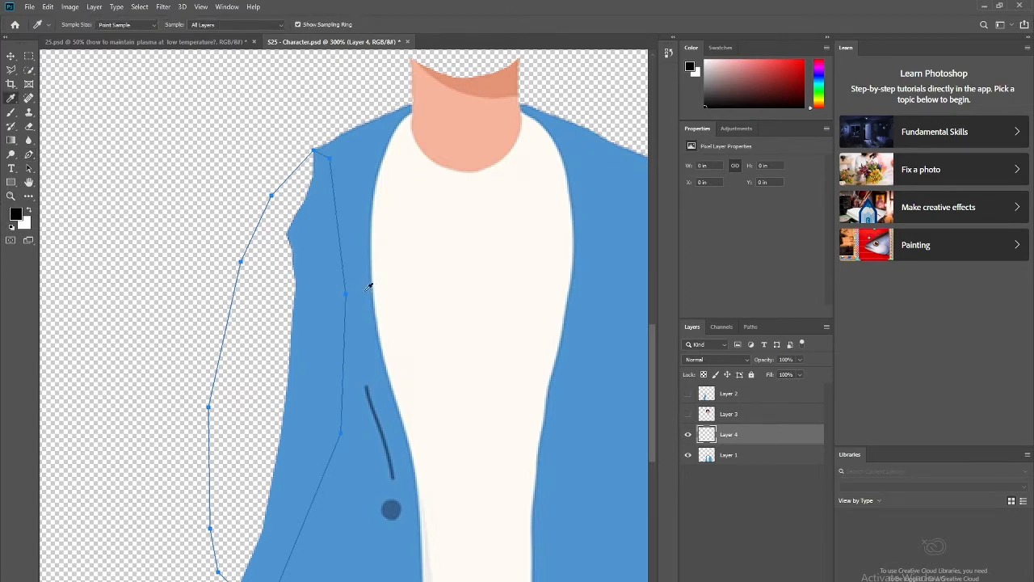
{"action": "key", "text": "ctrl+Return"}
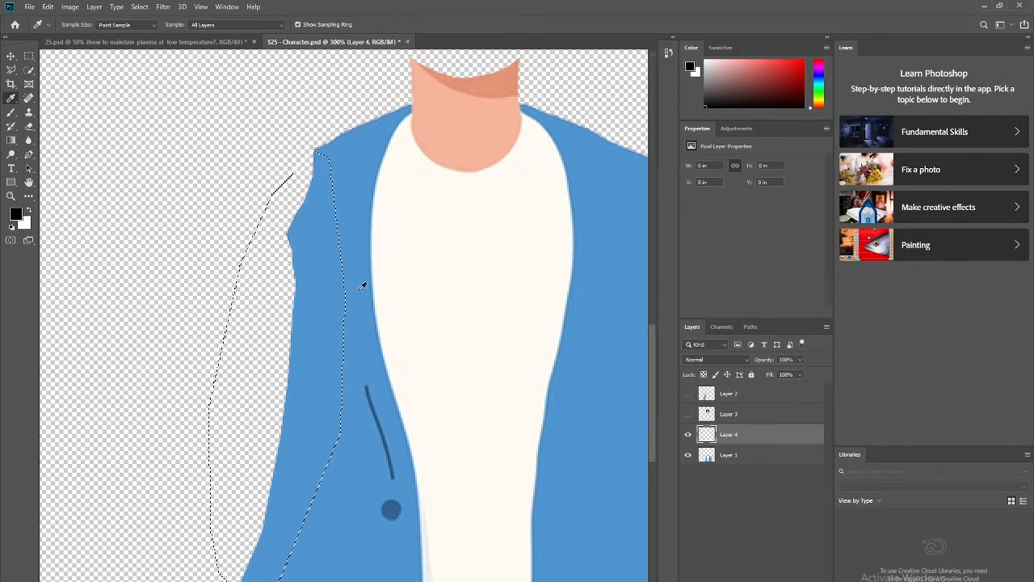
Step: Fill the sleeve selection on Layer 4 with the jacket's sampled blue, place Layer 4 below Layer 1, and deselect
{"action": "left_click", "coordinate": [357, 206]}
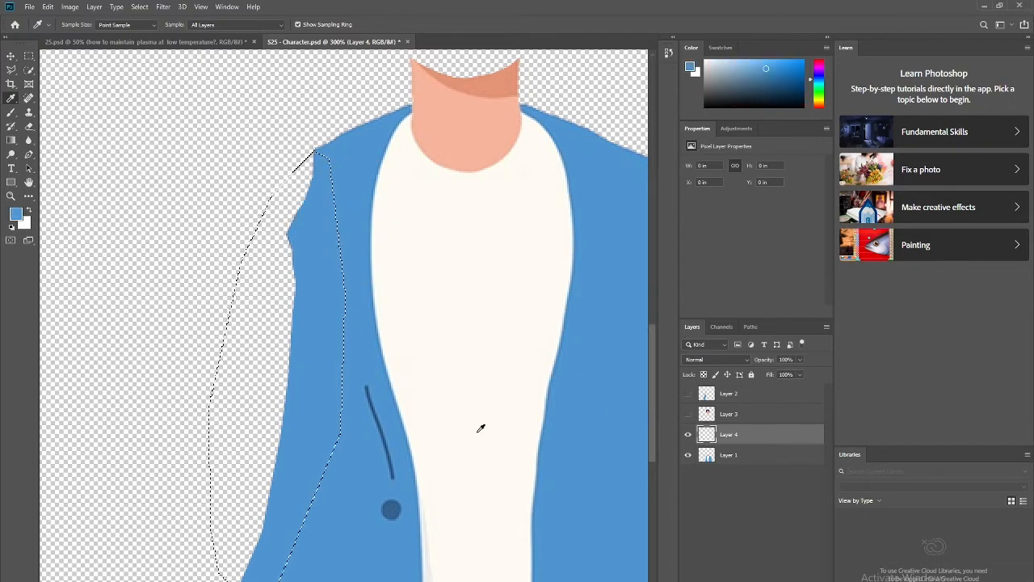
{"action": "key", "text": "alt+BackSpace"}
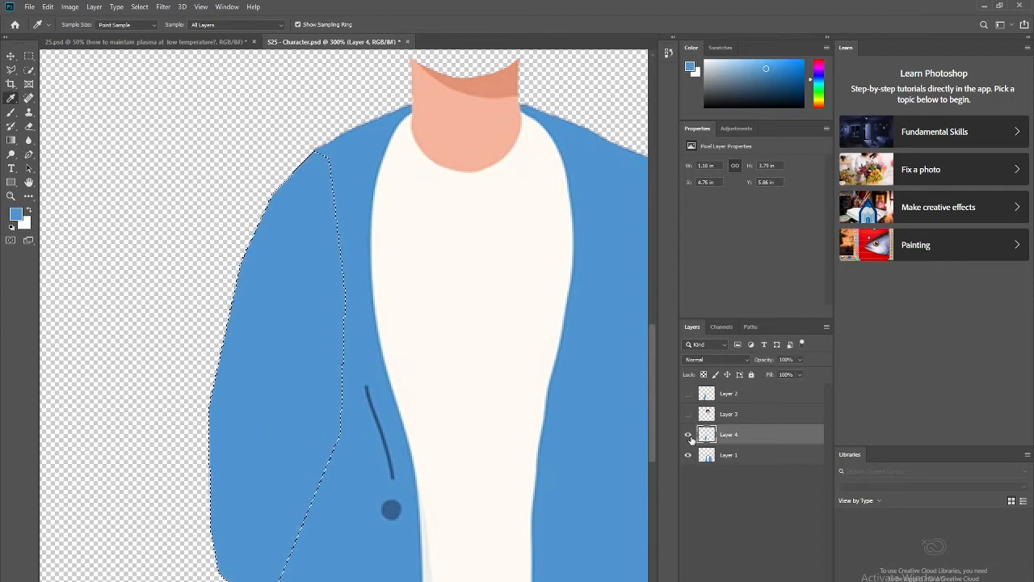
{"action": "key", "text": "ctrl+1"}
{"action": "left_click_drag", "start_coordinate": [692, 438], "coordinate": [699, 489]}
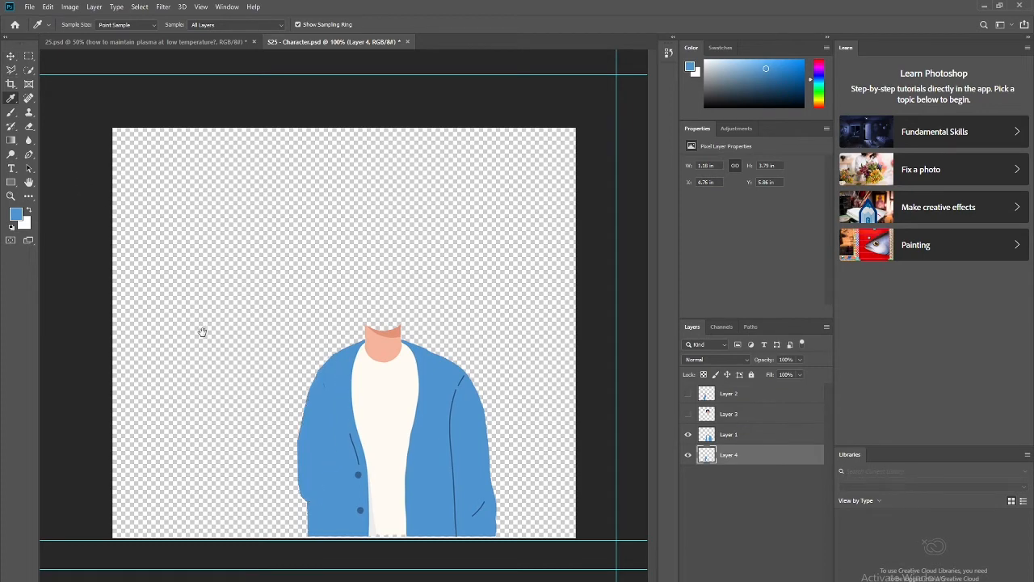
{"action": "key", "text": "ctrl+plus"}
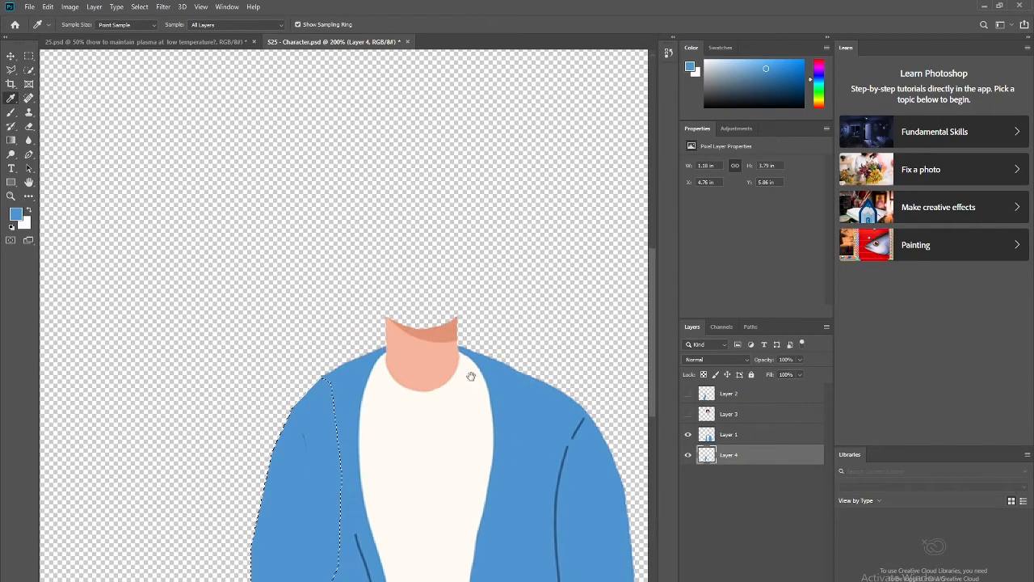
{"action": "left_click_drag", "start_coordinate": [302, 365], "coordinate": [234, 374]}
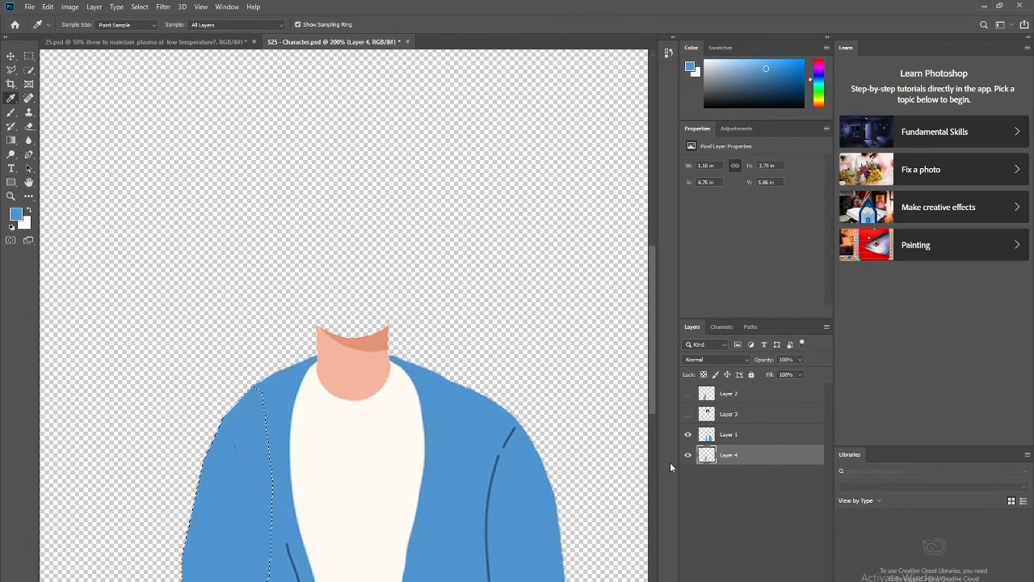
{"action": "key", "text": "ctrl+d"}
Step: Outline the missing upper part of the neck with a closed Pen path overlapping its curved edge, and convert it to a selection
{"action": "key", "text": "p"}
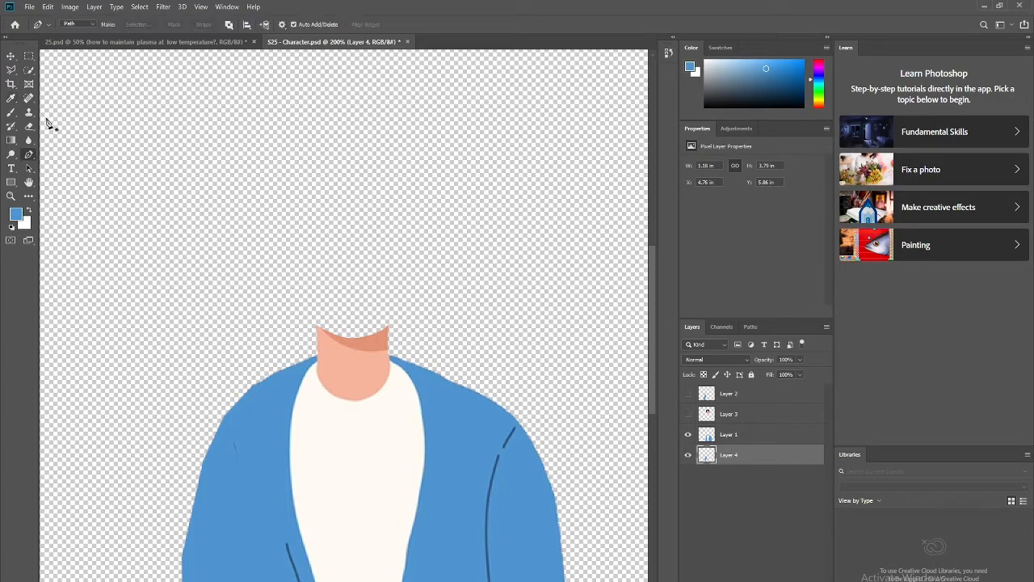
{"action": "key", "text": "ctrl+plus"}
{"action": "key", "text": "ctrl+plus"}
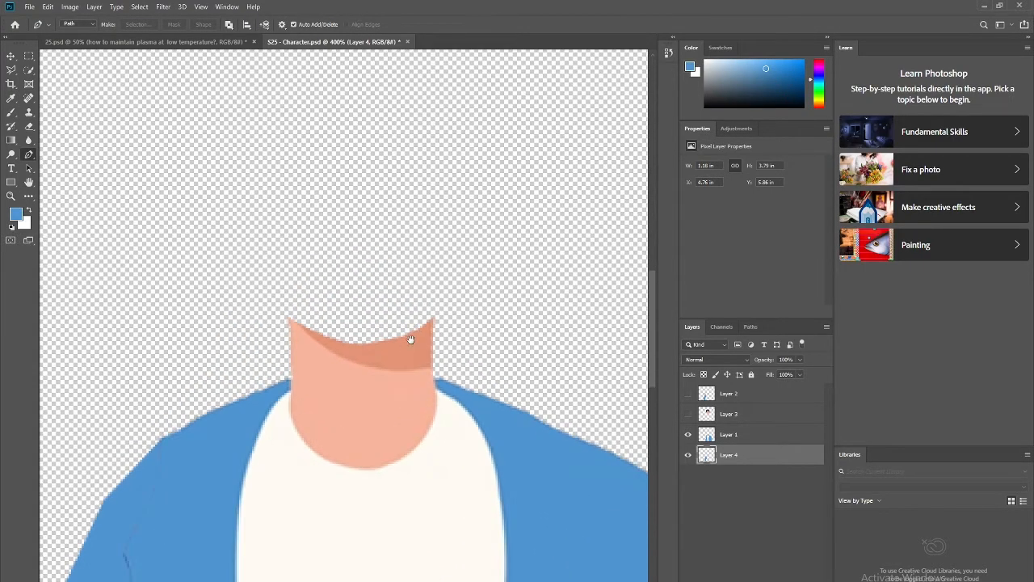
{"action": "key", "text": "ctrl+plus"}
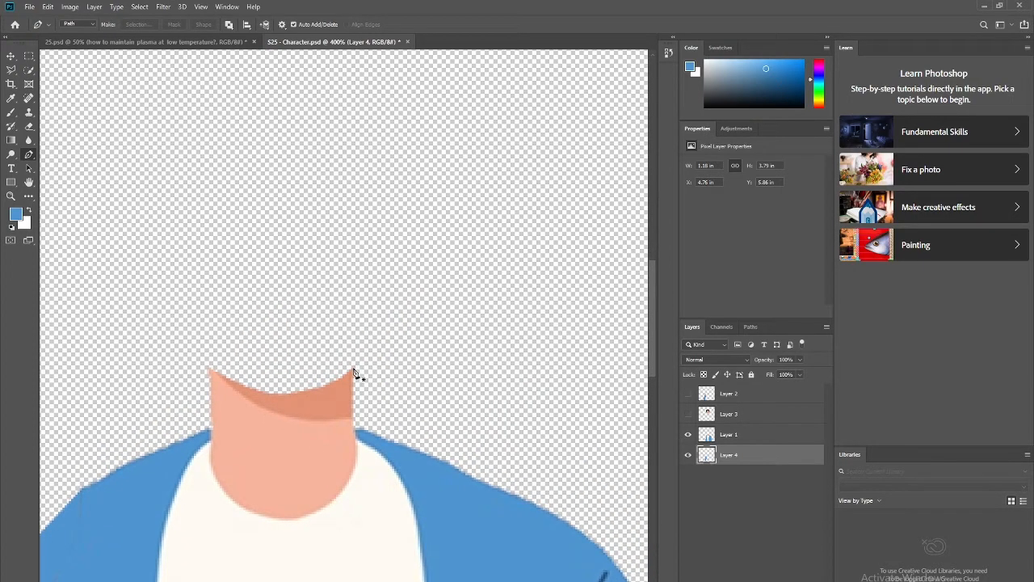
{"action": "left_click", "coordinate": [353, 369]}
{"action": "left_click", "coordinate": [195, 353]}
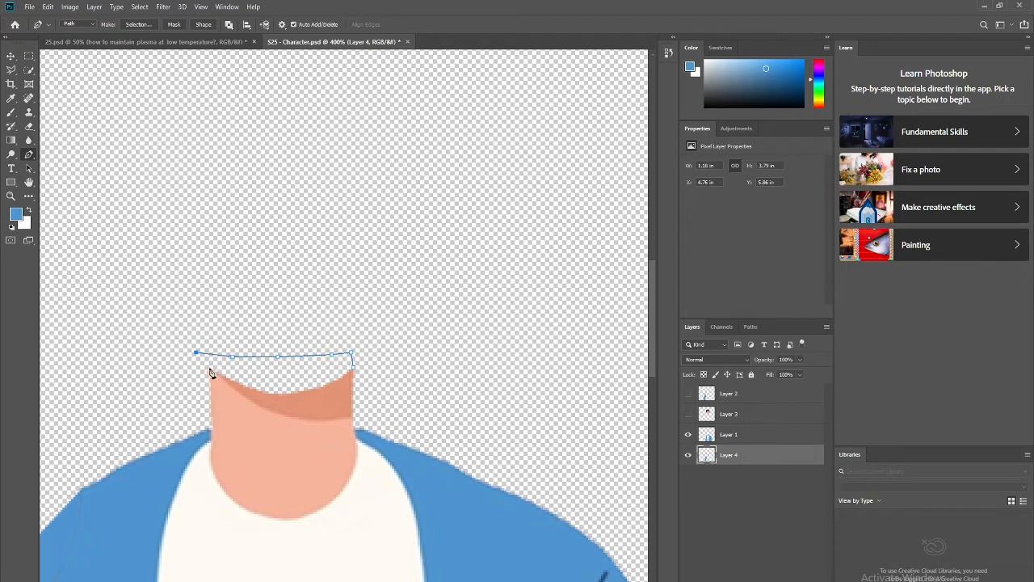
{"action": "key", "text": "ctrl+z"}
{"action": "left_click", "coordinate": [207, 356]}
{"action": "left_click", "coordinate": [207, 367]}
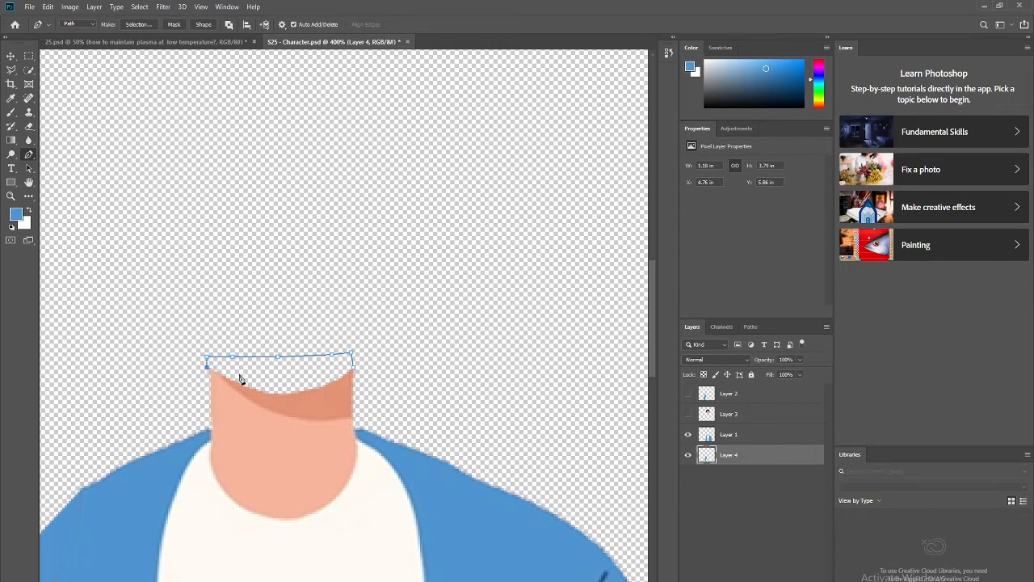
{"action": "left_click", "coordinate": [288, 401]}
{"action": "left_click_drag", "start_coordinate": [286, 406], "coordinate": [336, 398]}
{"action": "left_click", "coordinate": [353, 370]}
{"action": "key", "text": "ctrl+Return"}
Step: Fill the neck selection with the sampled neck shadow colour on a new layer below Layer 1, and deselect
{"action": "key", "text": "i"}
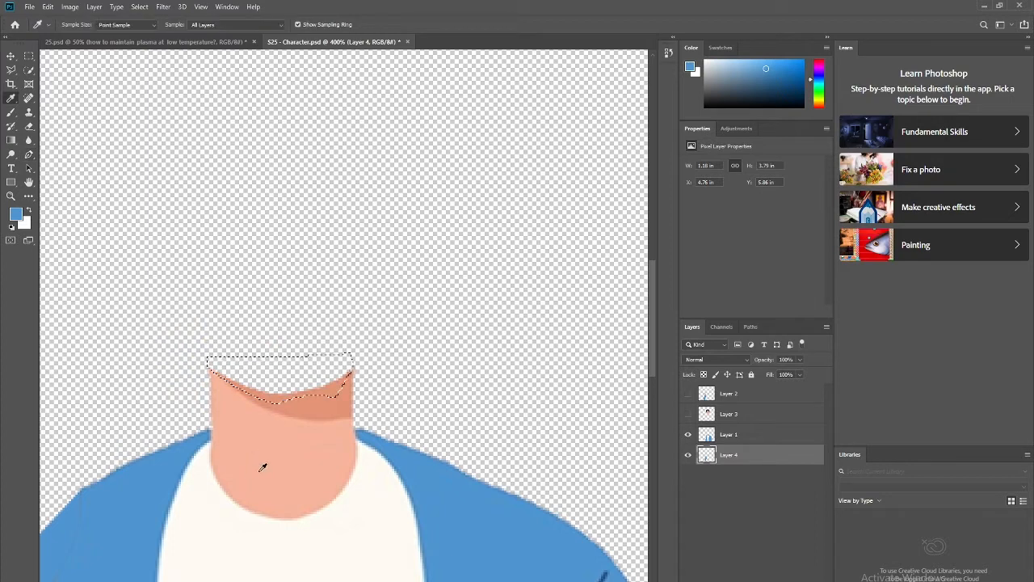
{"action": "left_click", "coordinate": [317, 410]}
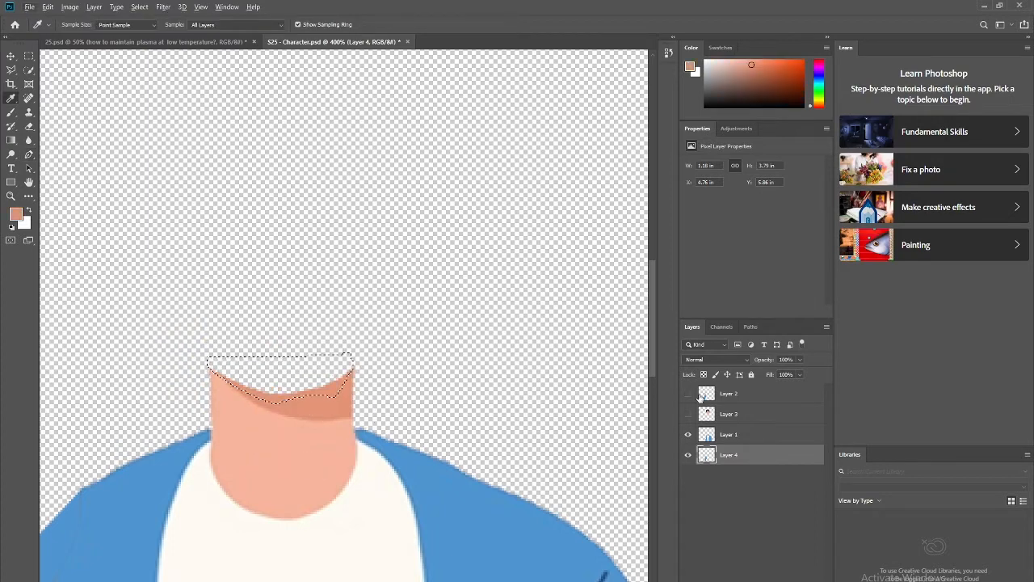
{"action": "key", "text": "ctrl+shift+alt+n"}
{"action": "key", "text": "alt+BackSpace"}
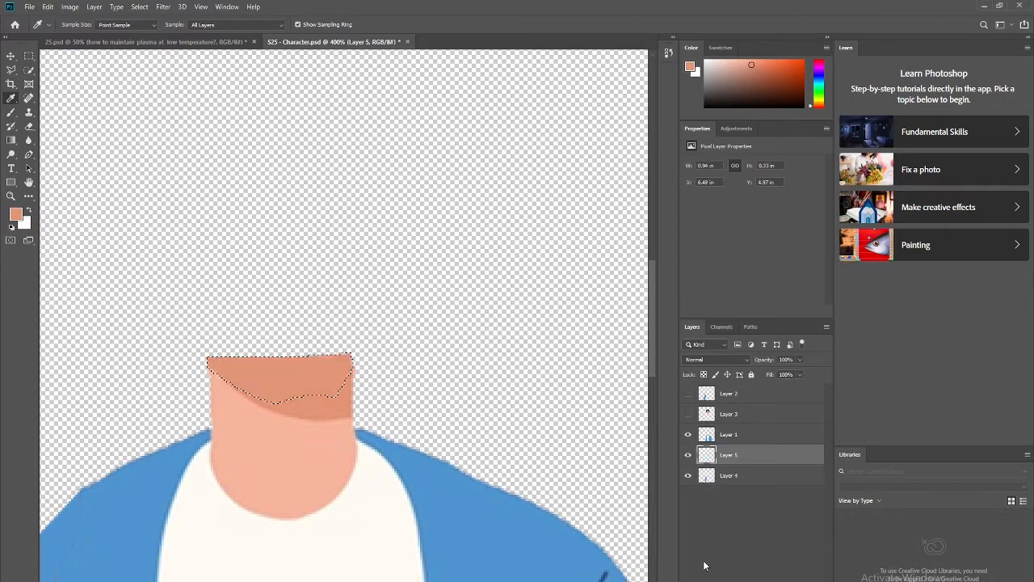
{"action": "key", "text": "ctrl+d"}
{"action": "scroll", "coordinate": [421, 374], "scroll_direction": "down", "scroll_amount": 5}
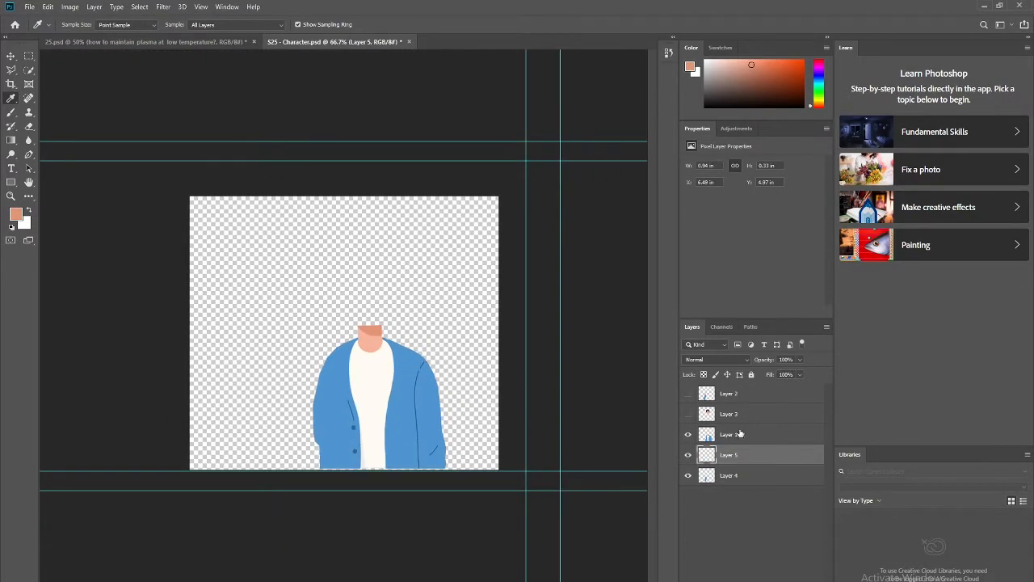
Step: Show the head and arm layers, Layer 3 and Layer 2, and save the character document
{"action": "left_click", "coordinate": [688, 413]}
{"action": "left_click", "coordinate": [688, 393]}
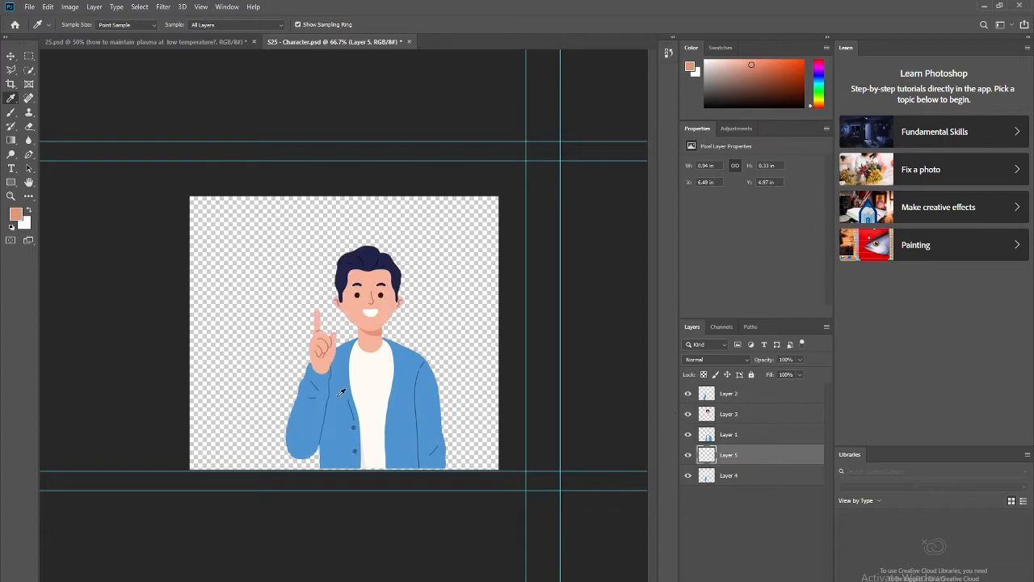
{"action": "key", "text": "ctrl+s"}
Step: Close the character document and 25.psd, and switch to After Effects
{"action": "left_click", "coordinate": [404, 41]}
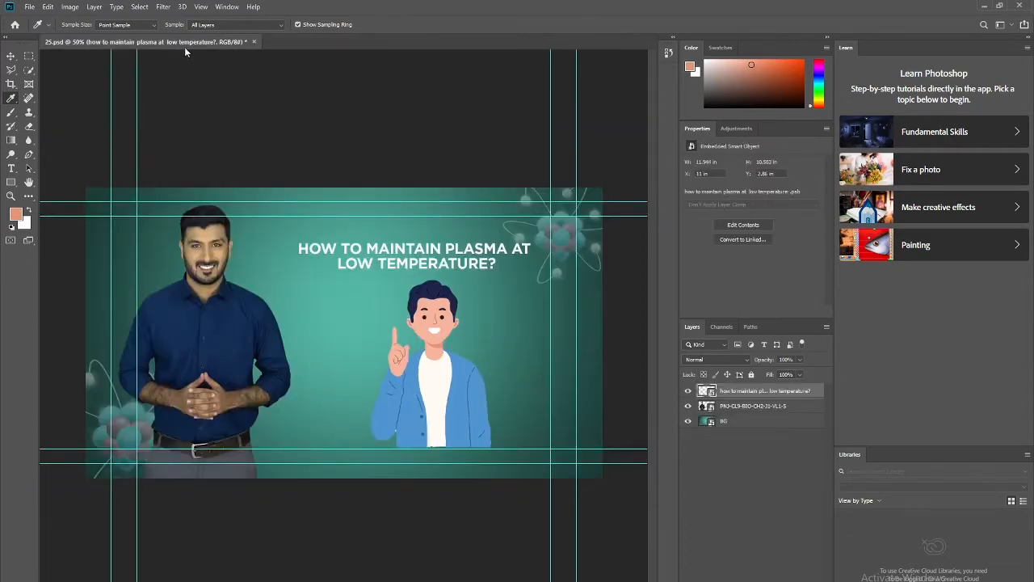
{"action": "left_click", "coordinate": [253, 41]}
{"action": "left_click", "coordinate": [525, 232]}
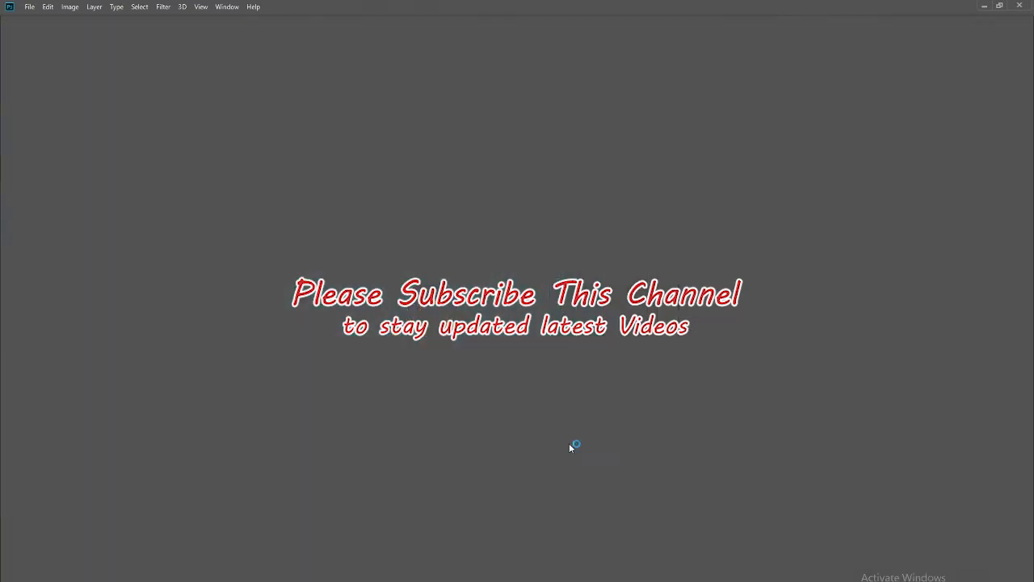
{"action": "left_click", "coordinate": [976, 5]}
{"action": "key", "text": "alt+Tab"}
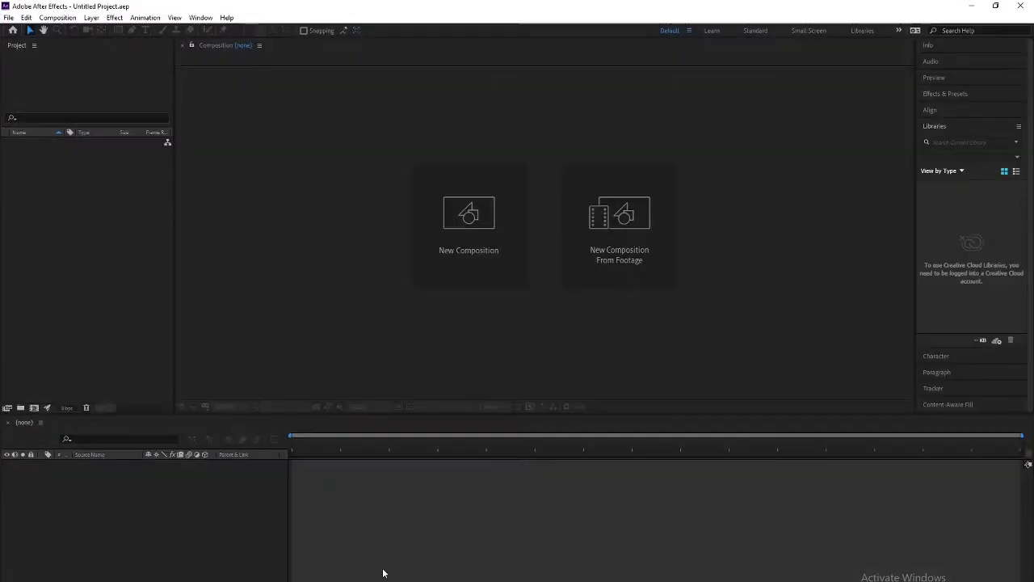
Step: Create a 1920 x 1080 composition named Main Comp with a frame rate of 25 frames per second
{"action": "right_click", "coordinate": [47, 255]}
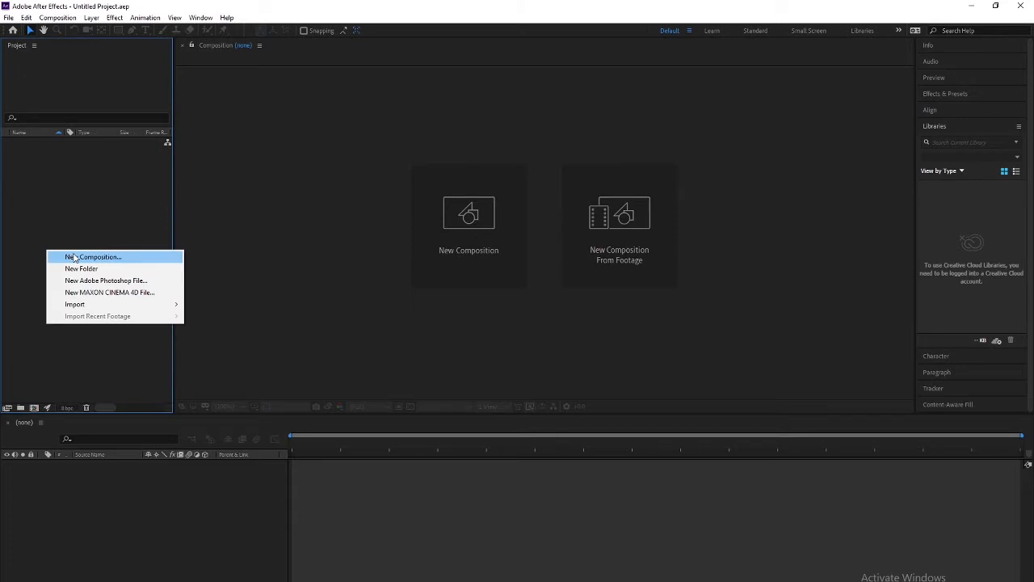
{"action": "left_click", "coordinate": [74, 257]}
{"action": "type", "text": "M"}
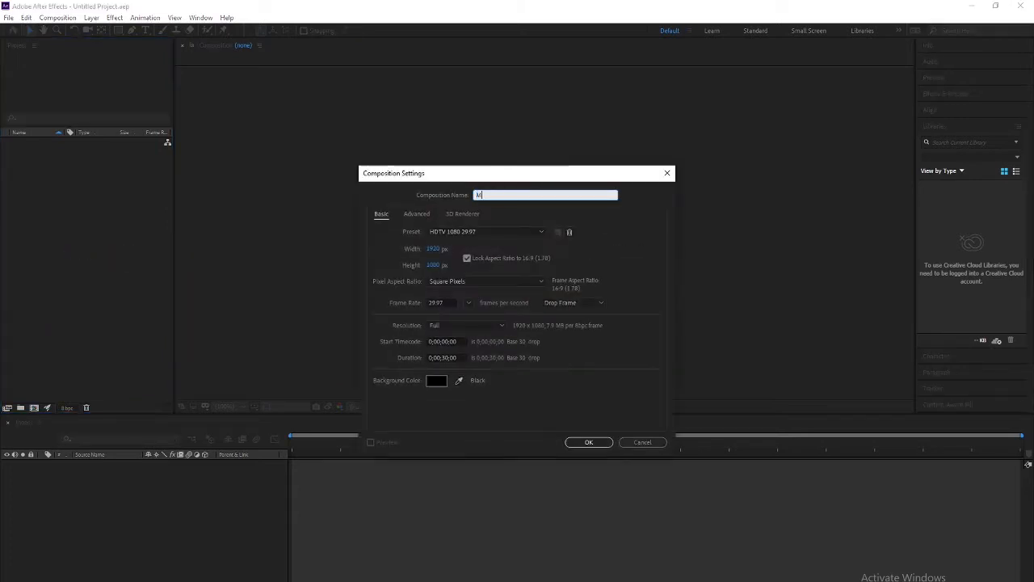
{"action": "type", "text": "aion Comp"}
{"action": "left_click", "coordinate": [436, 302]}
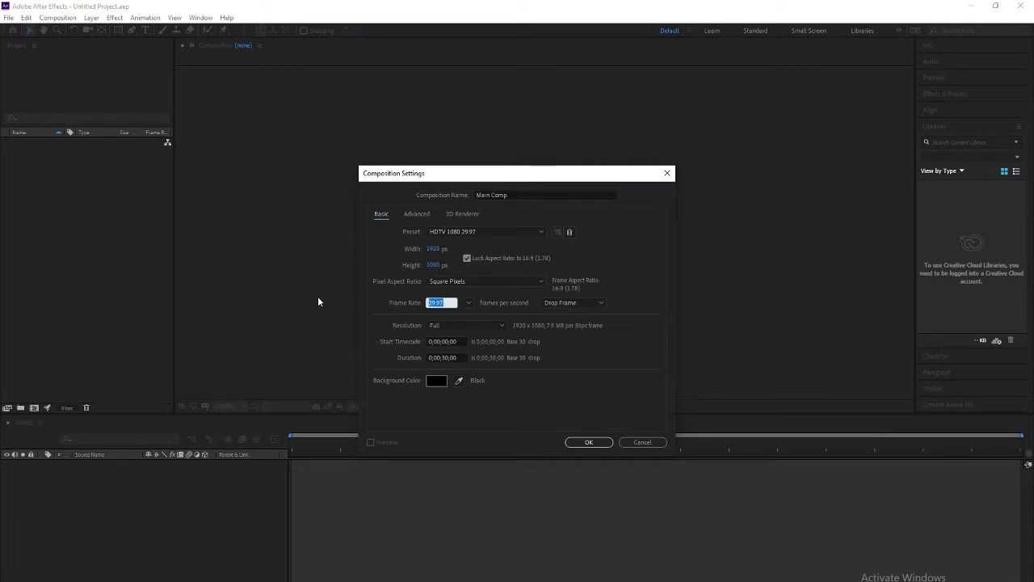
{"action": "type", "text": "25"}
{"action": "left_click", "coordinate": [567, 406]}
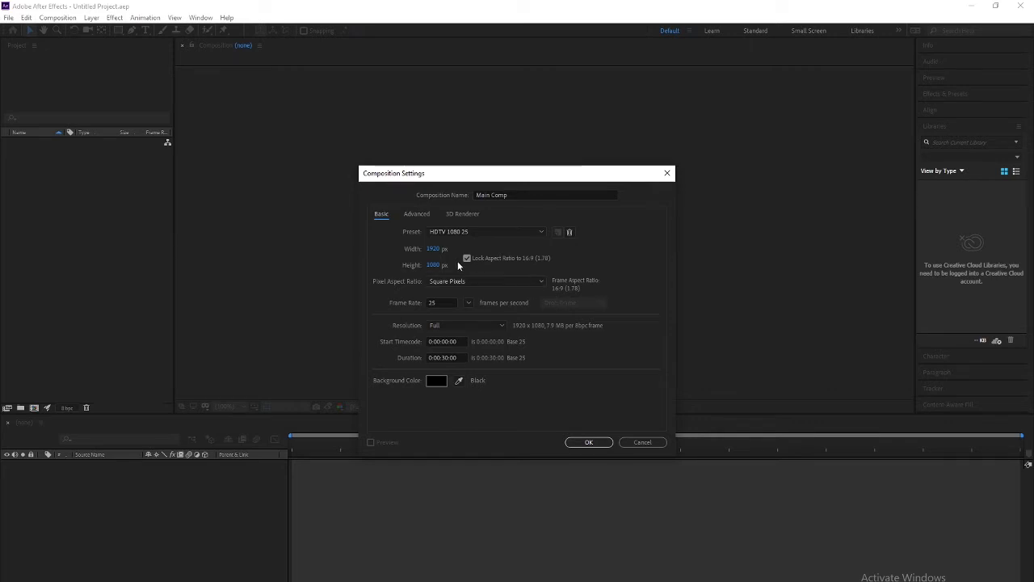
{"action": "left_click", "coordinate": [578, 442]}
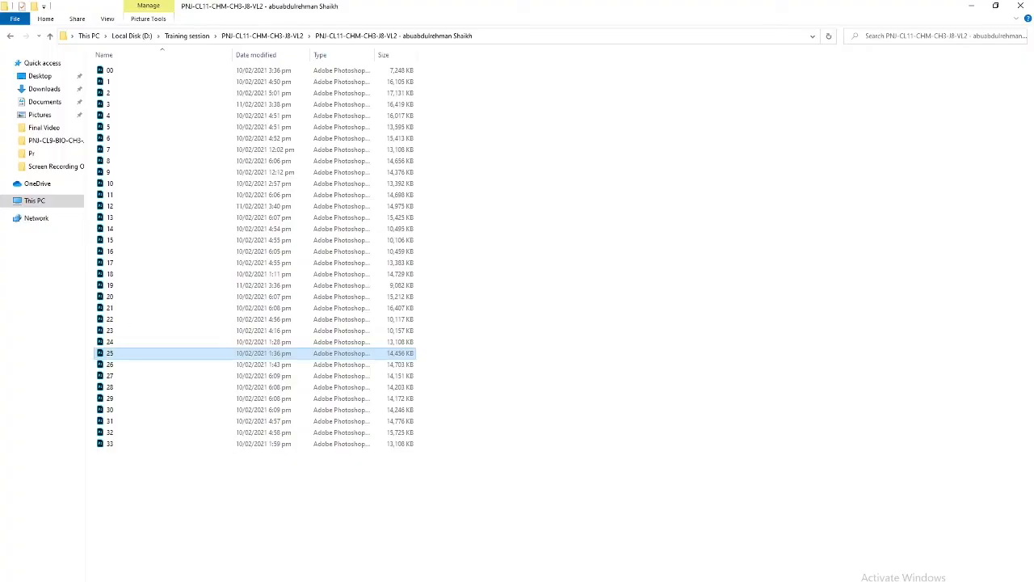
Step: Browse the project's numbered Photoshop files and the Ae folder's Assets in File Explorer, ending in the Ae folder
{"action": "key", "text": "alt+Up"}
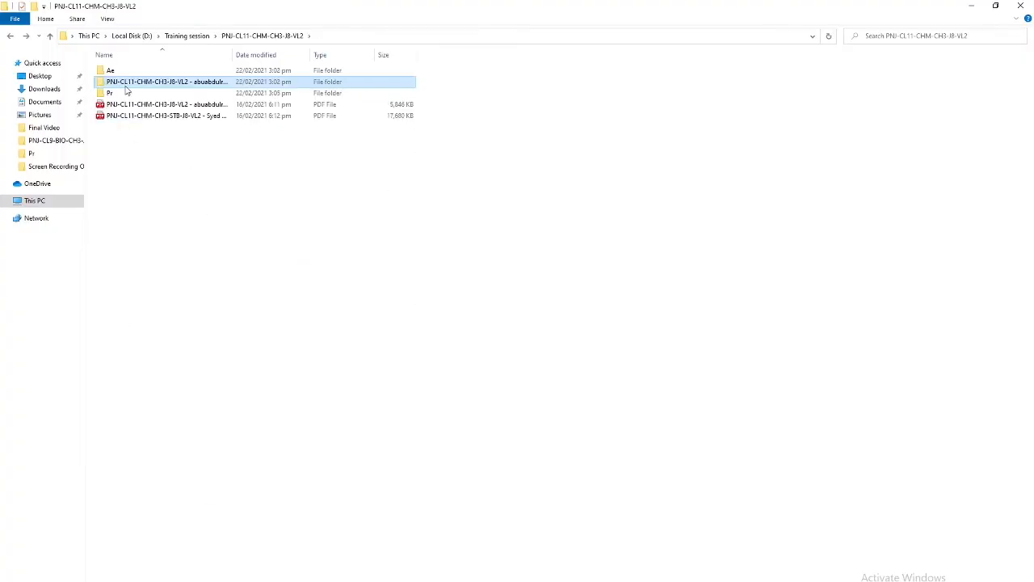
{"action": "double_click", "coordinate": [126, 84]}
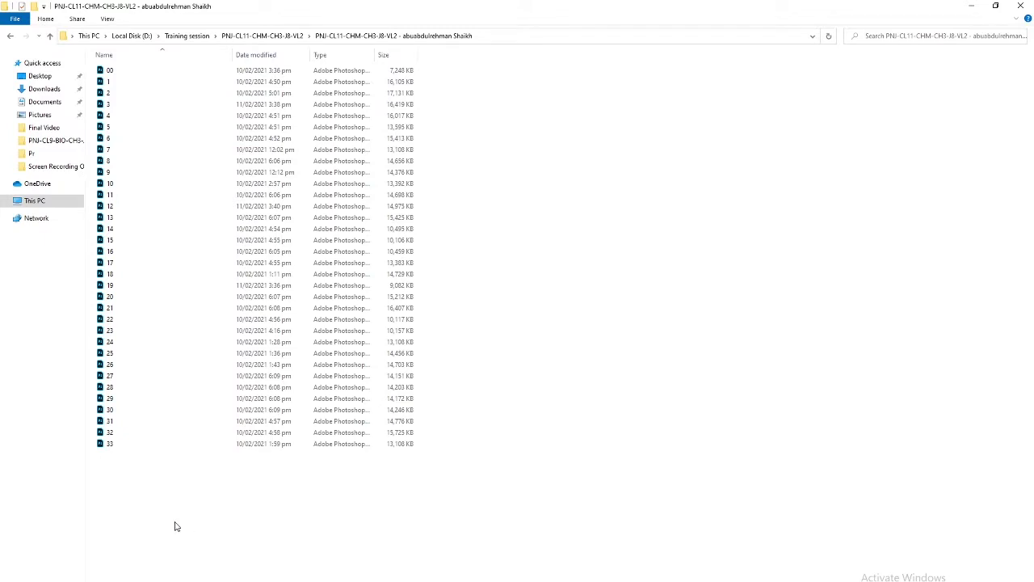
{"action": "key", "text": "alt+Up"}
{"action": "double_click", "coordinate": [105, 71]}
{"action": "double_click", "coordinate": [105, 73]}
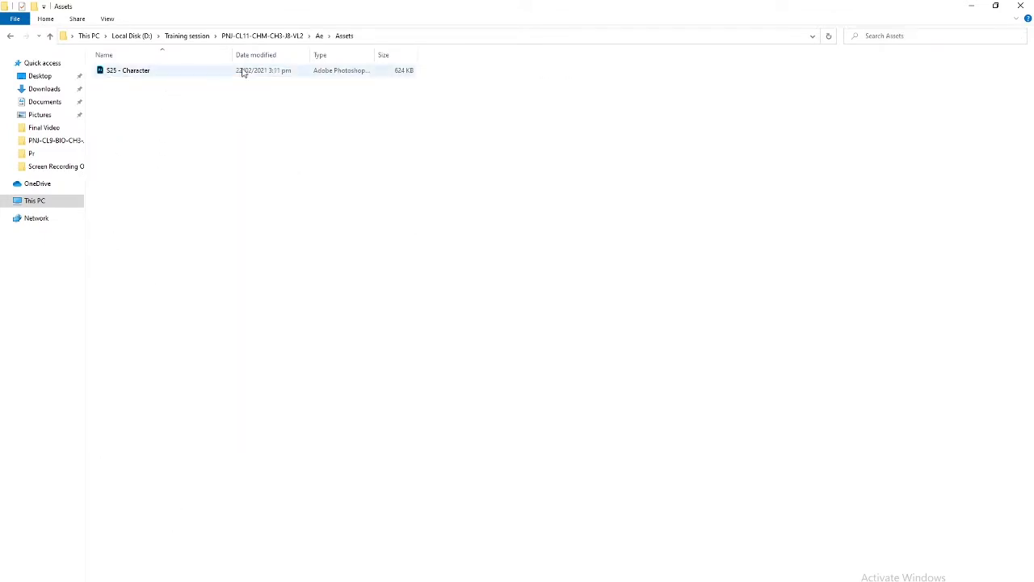
{"action": "left_click", "coordinate": [264, 35]}
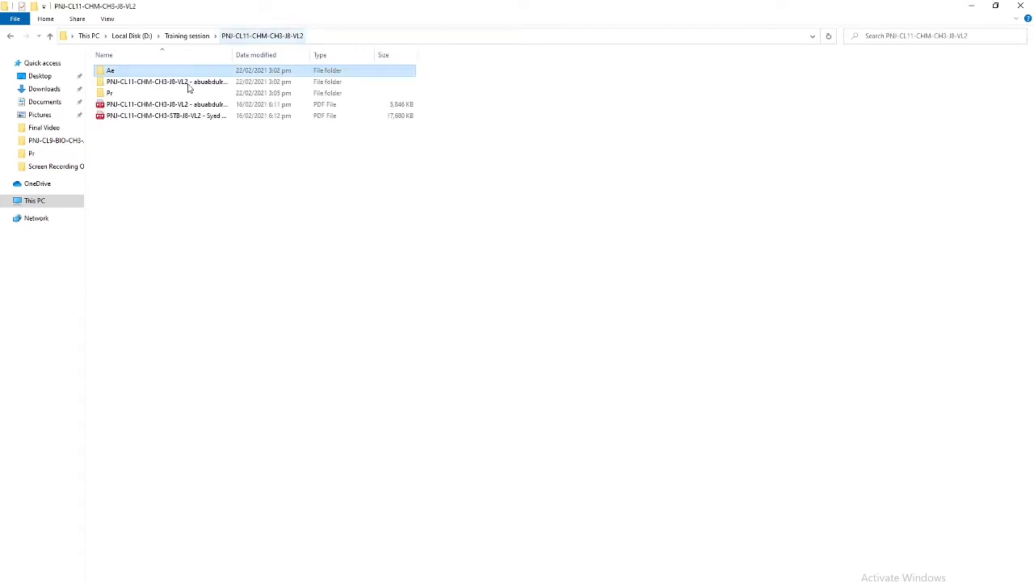
{"action": "double_click", "coordinate": [132, 71]}
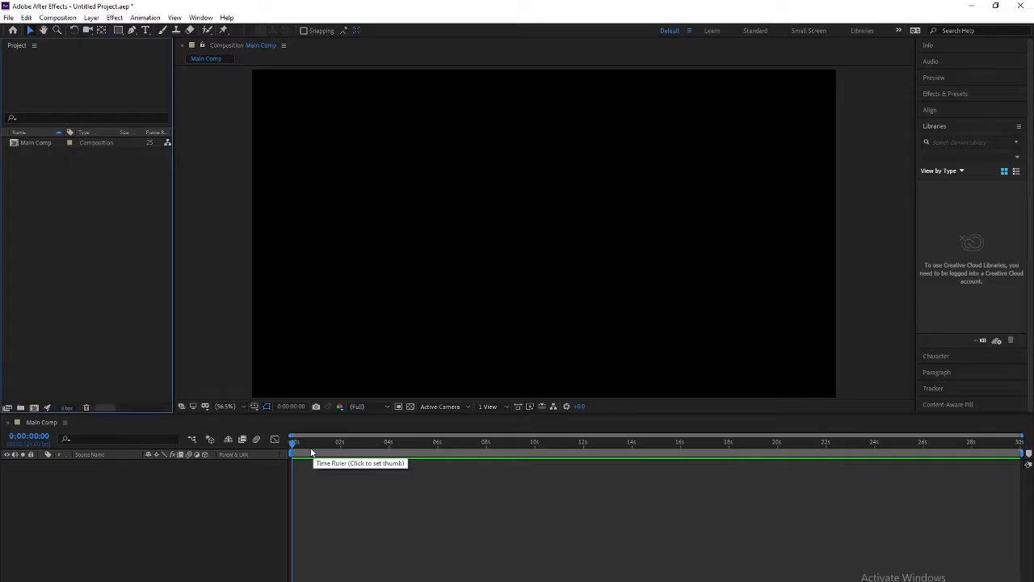
Step: Save the After Effects project as 01 in D:\Training session\PNJ-CL11-CHM-CH3-J8-VL2\Ae
{"action": "key", "text": "ctrl+s"}
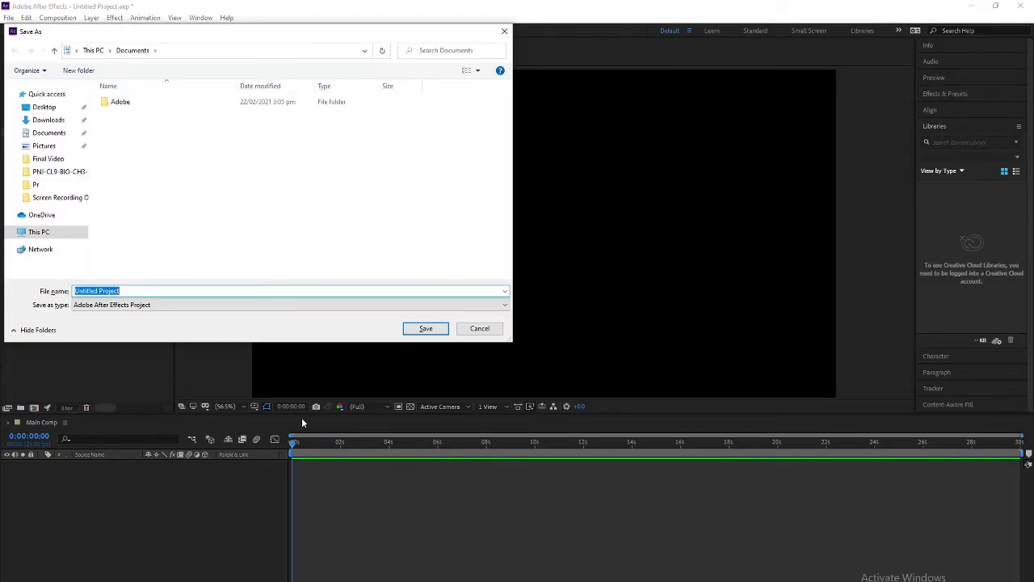
{"action": "left_click", "coordinate": [93, 50]}
{"action": "double_click", "coordinate": [263, 225]}
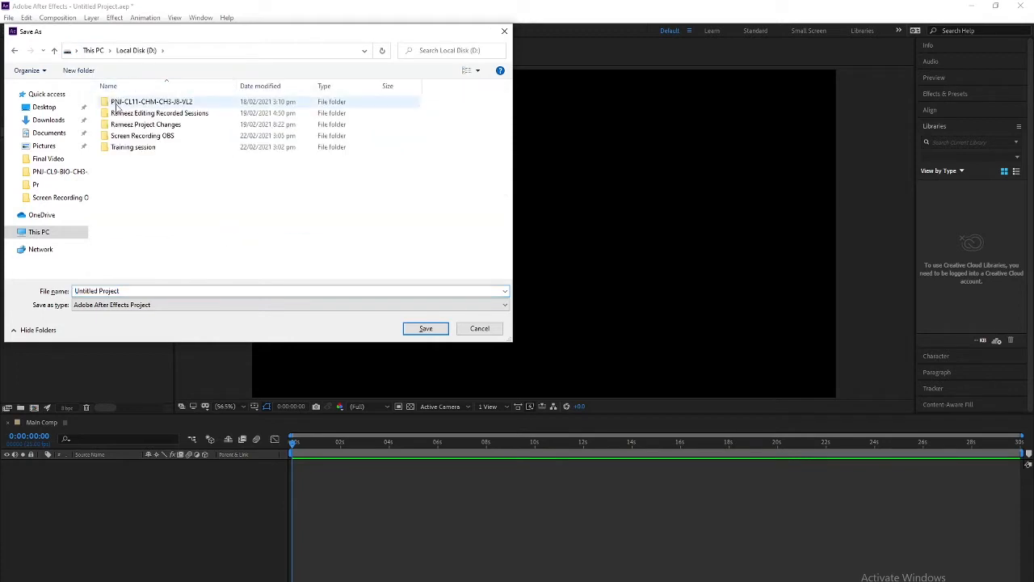
{"action": "double_click", "coordinate": [129, 147]}
{"action": "double_click", "coordinate": [122, 114]}
{"action": "left_click", "coordinate": [126, 103]}
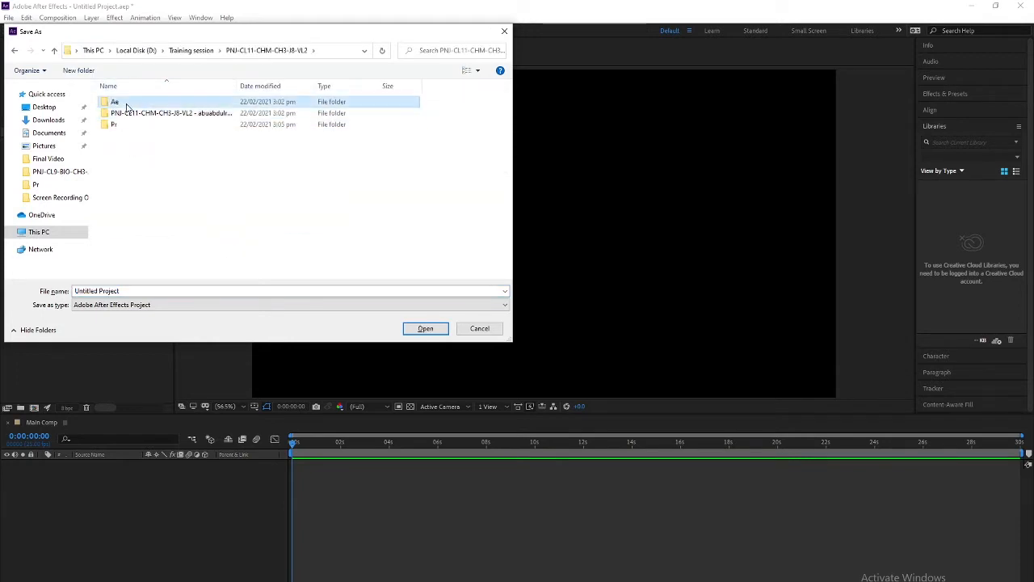
{"action": "double_click", "coordinate": [126, 103]}
{"action": "triple_click", "coordinate": [155, 291]}
{"action": "type", "text": "01"}
{"action": "key", "text": "Return"}
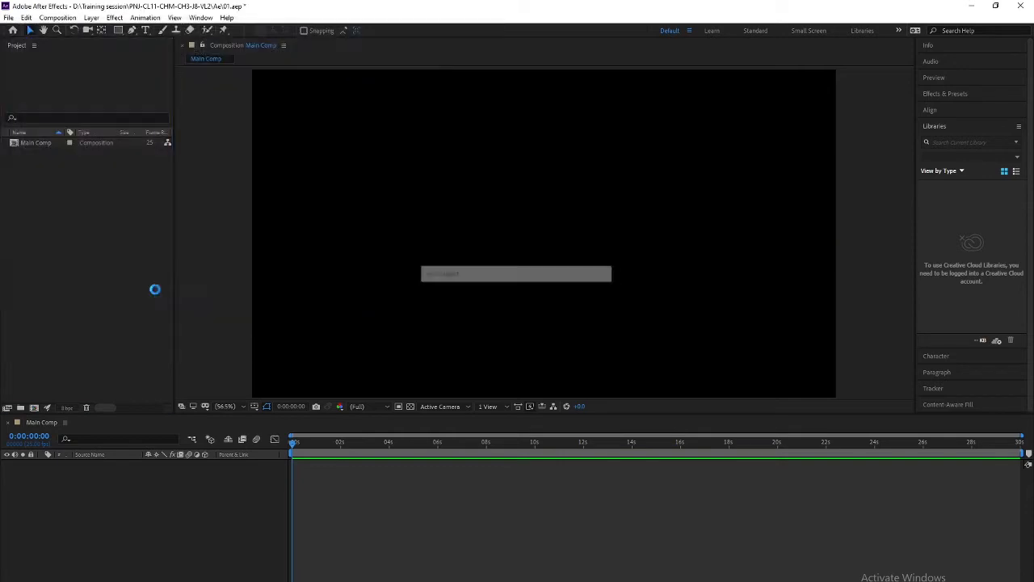
Step: Check the Ae folder and its Assets subfolder in File Explorer, and return to After Effects
{"action": "key", "text": "alt+Tab"}
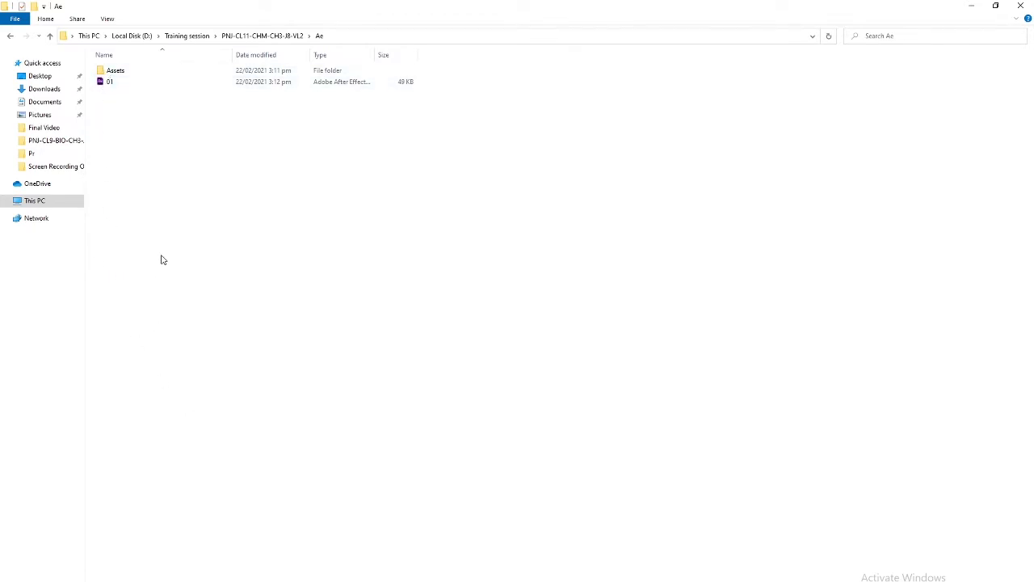
{"action": "double_click", "coordinate": [126, 72]}
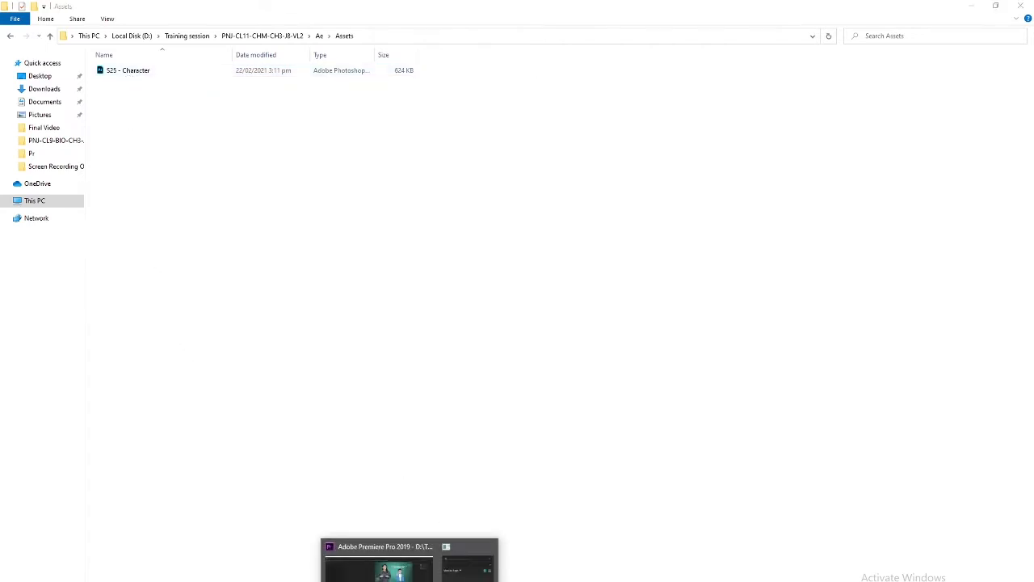
{"action": "left_click", "coordinate": [409, 579]}
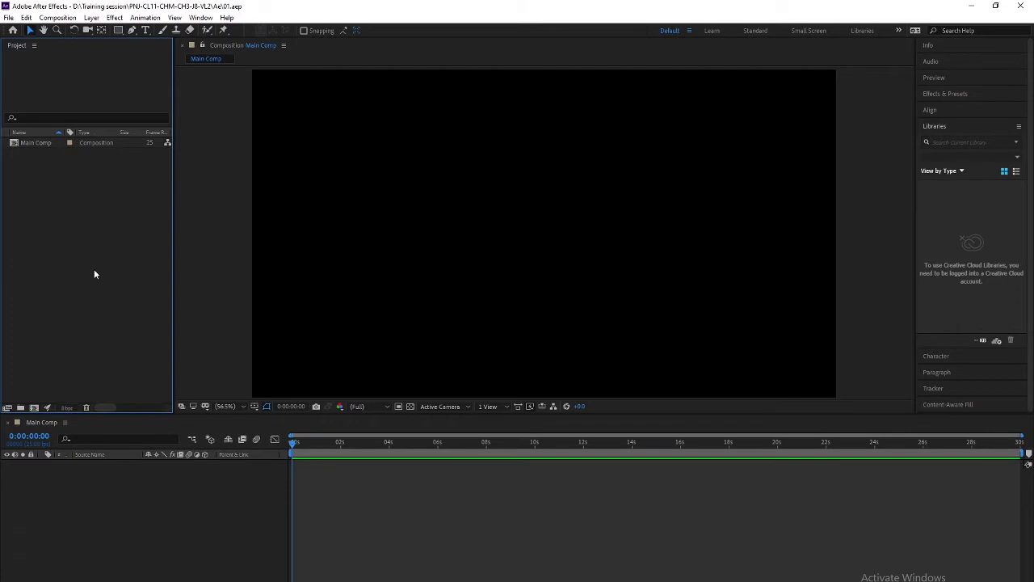
Step: Open the file import dialog and browse to D:\Training session\PNJ-CL11-CHM-CH3-J8-VL2\Ae\Assets
{"action": "double_click", "coordinate": [112, 242]}
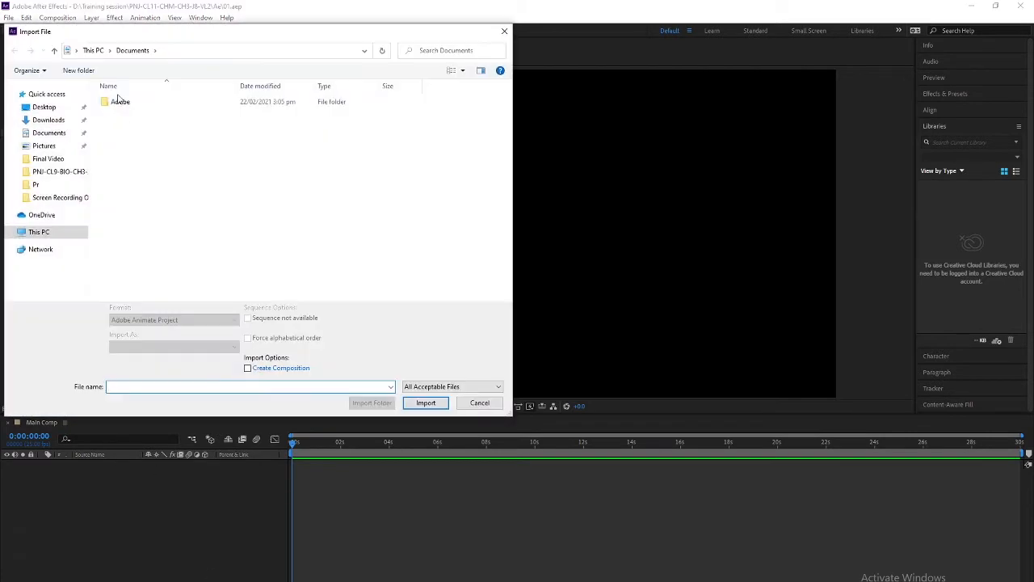
{"action": "left_click", "coordinate": [41, 172]}
{"action": "left_click", "coordinate": [38, 234]}
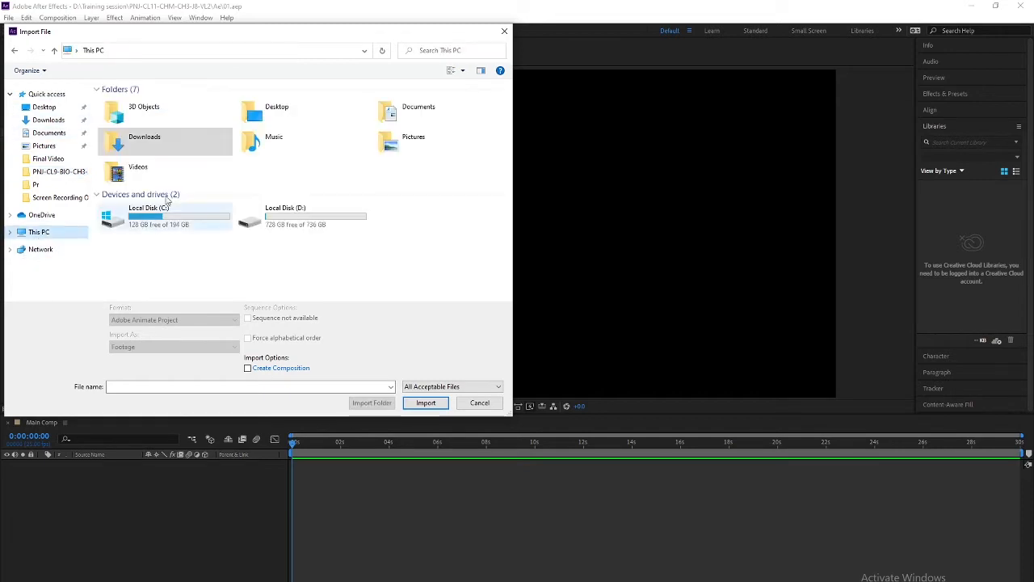
{"action": "double_click", "coordinate": [285, 227]}
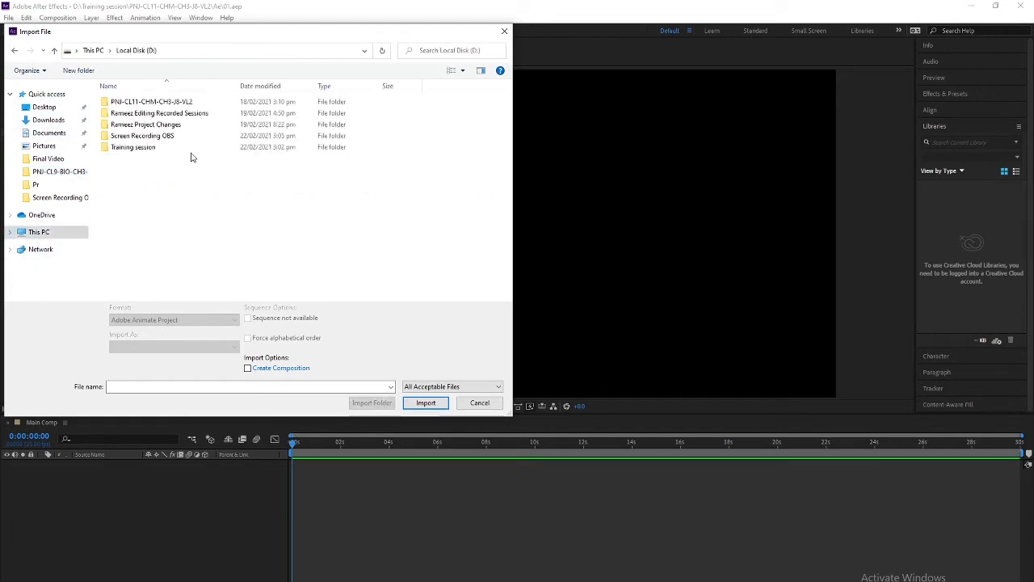
{"action": "double_click", "coordinate": [130, 146]}
{"action": "double_click", "coordinate": [136, 113]}
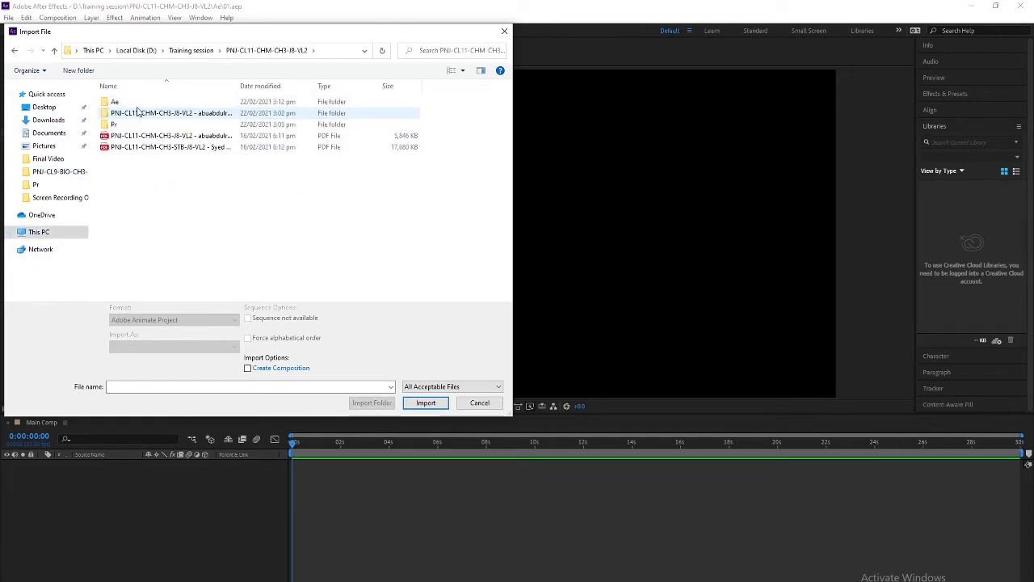
{"action": "double_click", "coordinate": [131, 102]}
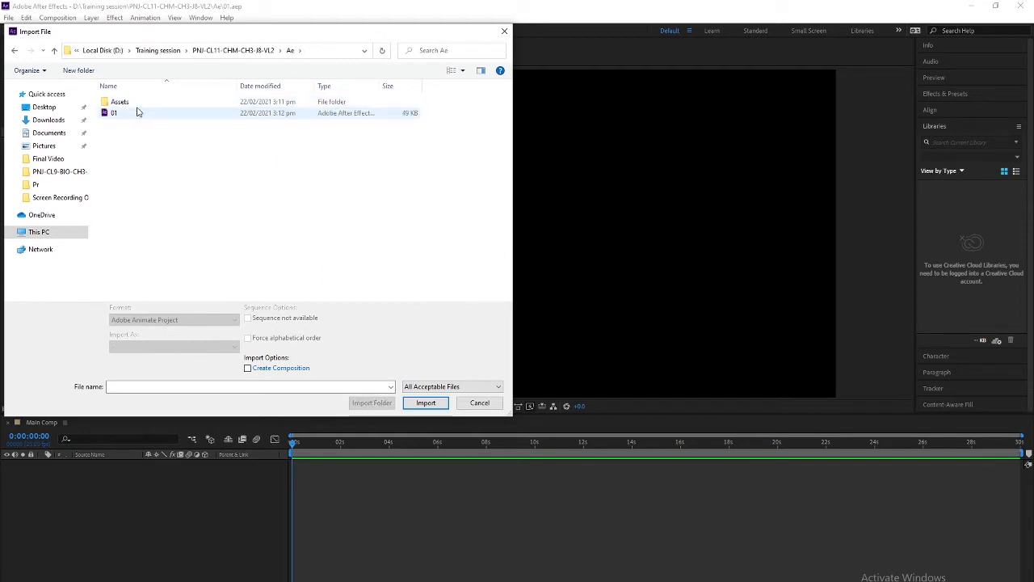
{"action": "left_click", "coordinate": [138, 113]}
{"action": "double_click", "coordinate": [134, 103]}
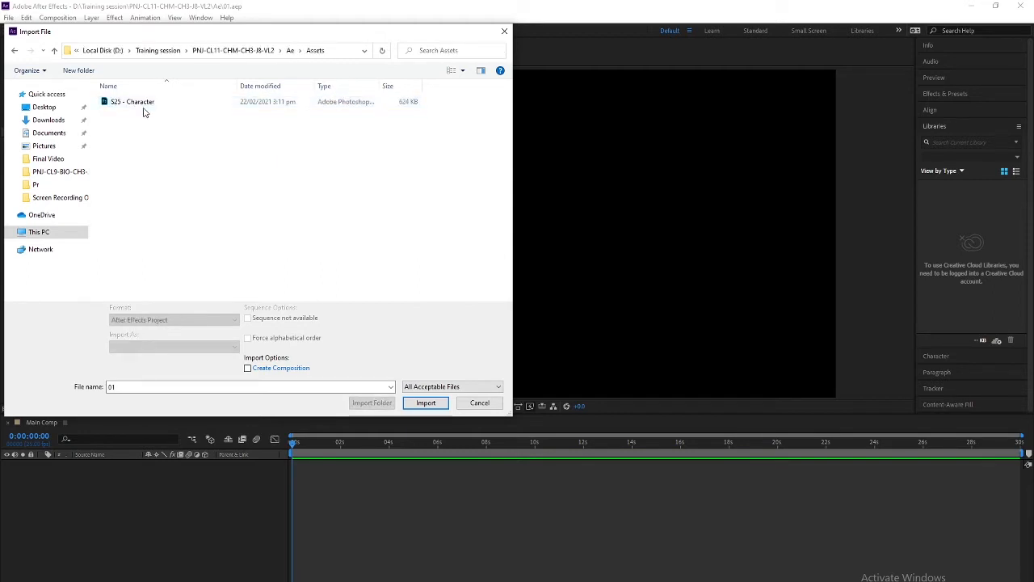
Step: Import the S25 - Character Photoshop file as Composition - Retain Layer Sizes with Editable Layer Styles
{"action": "left_click", "coordinate": [151, 103]}
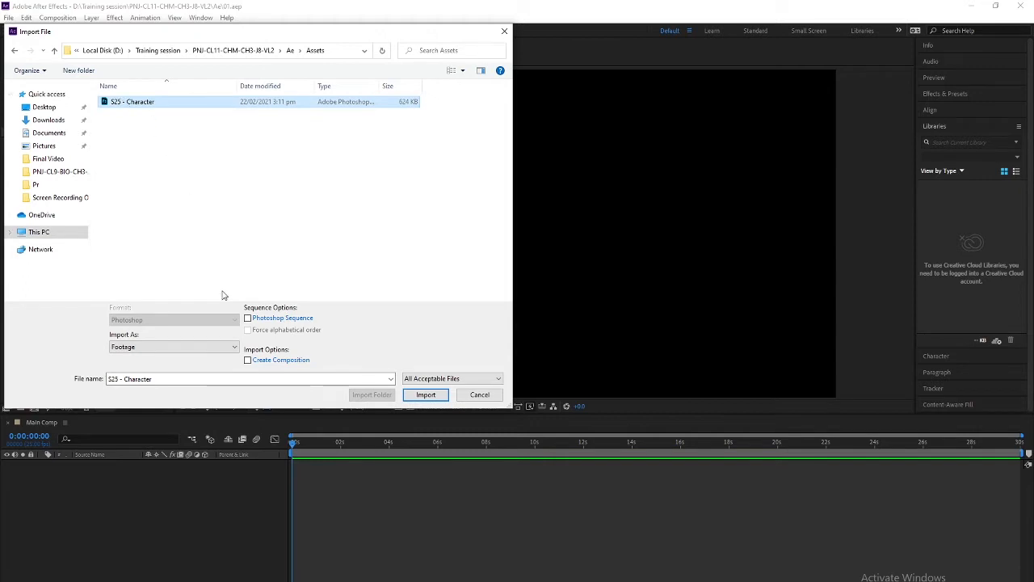
{"action": "left_click", "coordinate": [173, 350]}
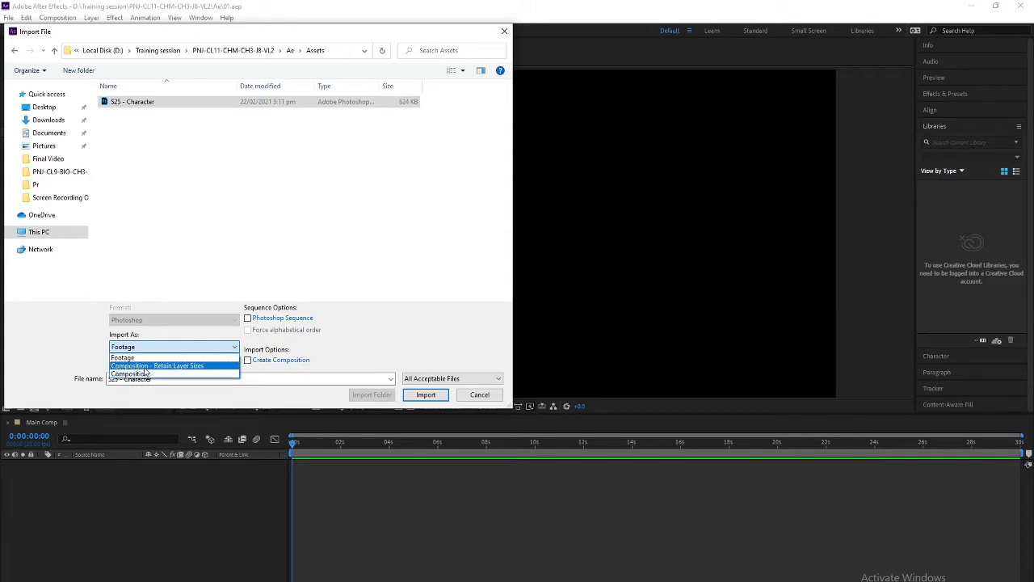
{"action": "left_click", "coordinate": [177, 368]}
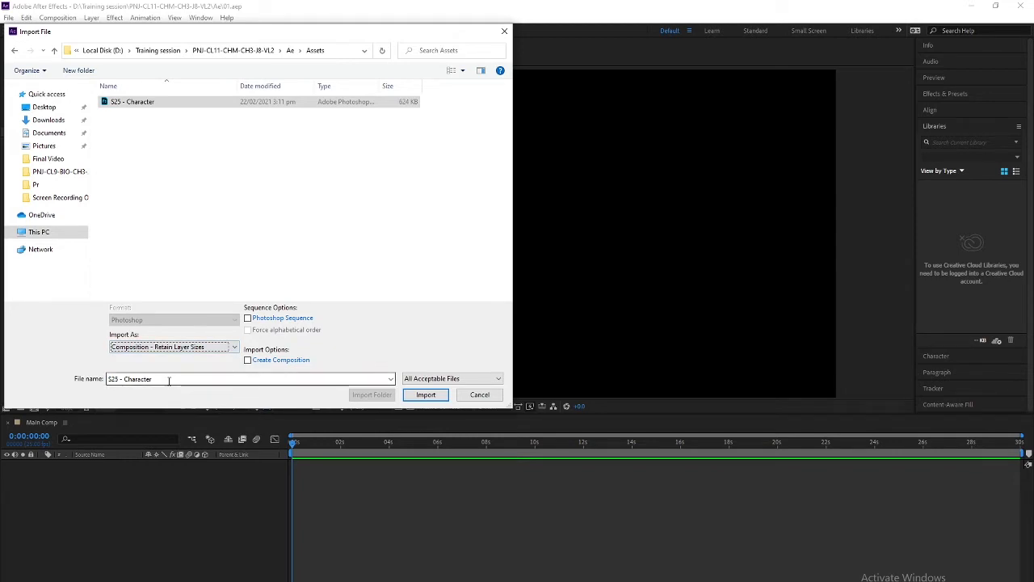
{"action": "left_click", "coordinate": [424, 396]}
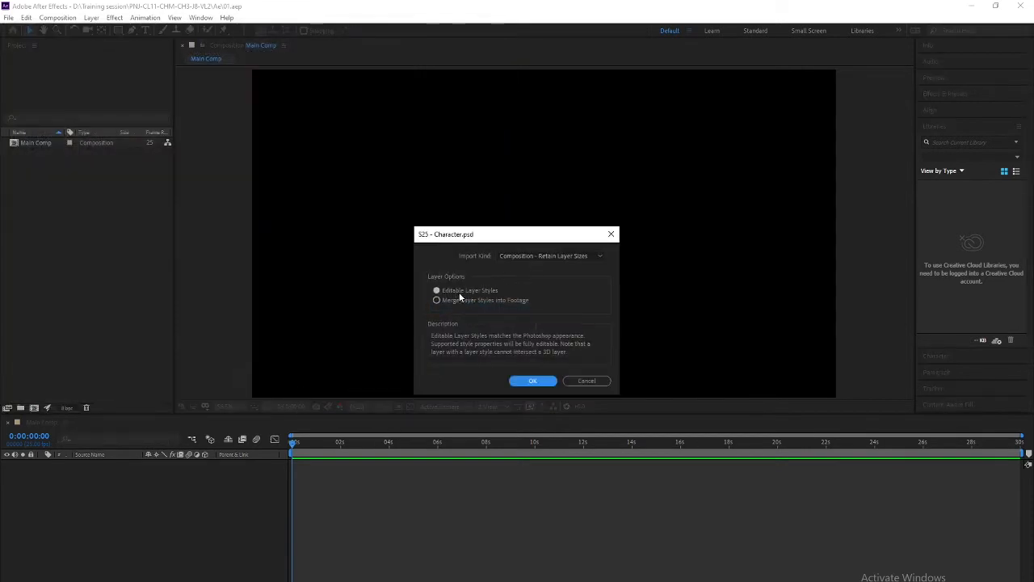
{"action": "left_click", "coordinate": [522, 380]}
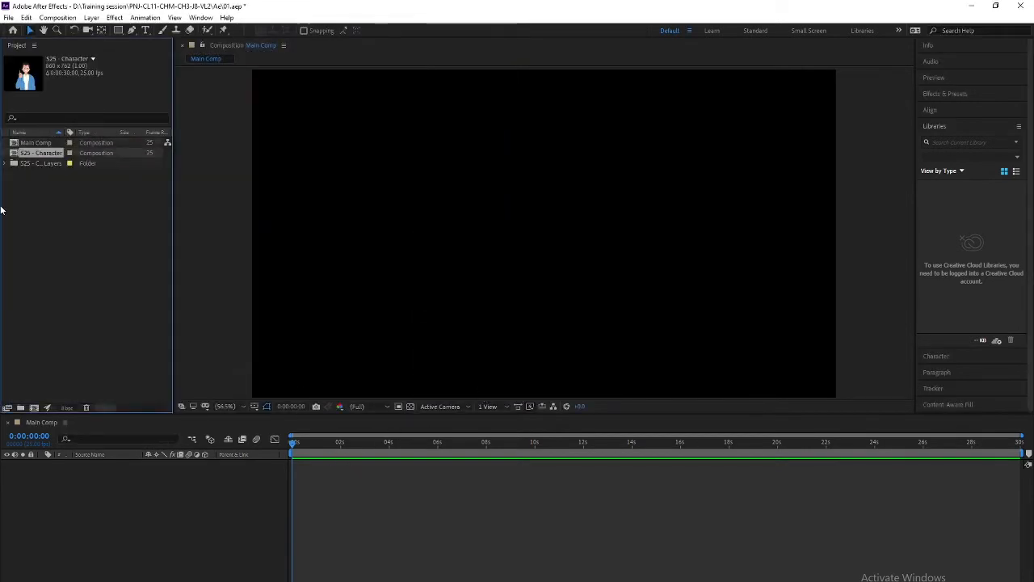
Step: Open the imported S25 - Character composition and scrub through its layers in the timeline
{"action": "left_click", "coordinate": [35, 165]}
{"action": "double_click", "coordinate": [38, 153]}
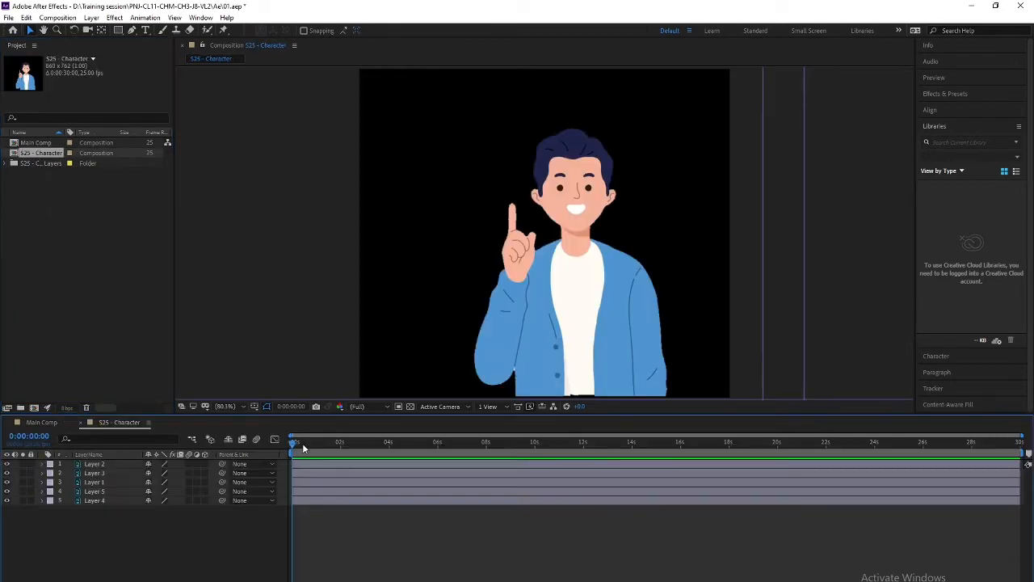
{"action": "left_click_drag", "start_coordinate": [295, 445], "coordinate": [375, 450]}
Step: Add the S25 - Character composition as a layer in Main Comp, with the playhead at the start
{"action": "left_click", "coordinate": [46, 423]}
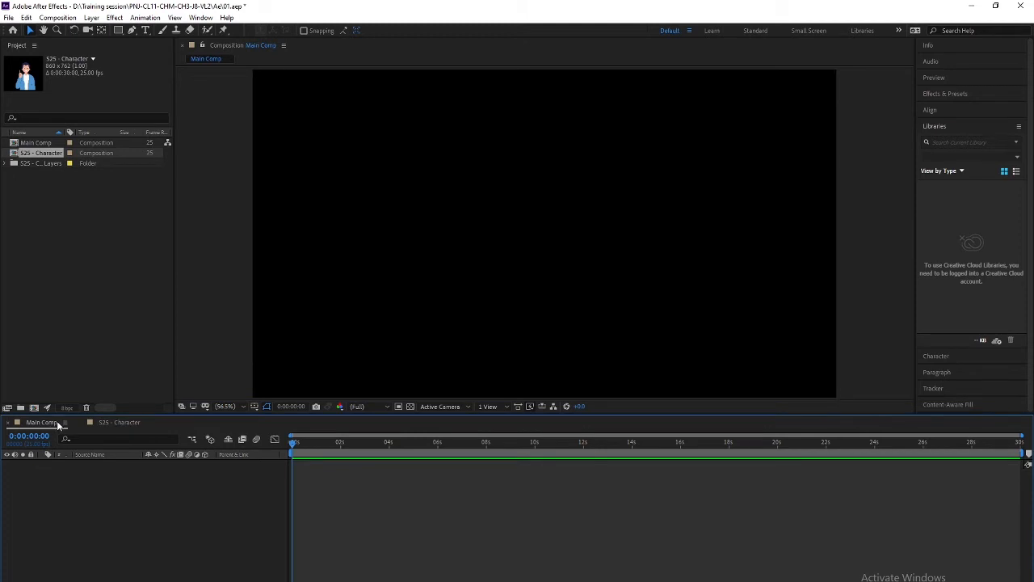
{"action": "left_click_drag", "start_coordinate": [24, 158], "coordinate": [107, 494]}
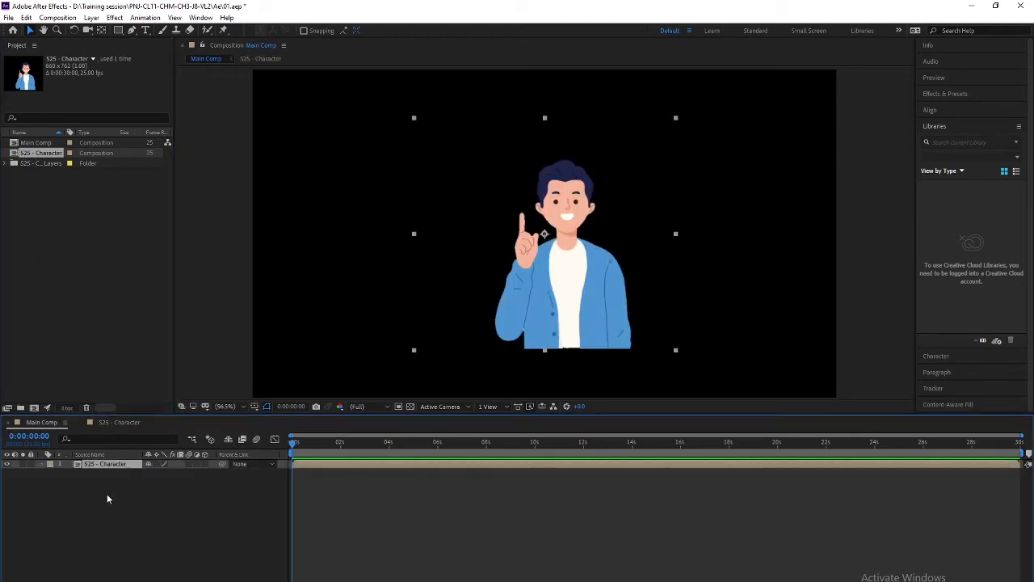
{"action": "left_click_drag", "start_coordinate": [323, 441], "coordinate": [244, 440]}
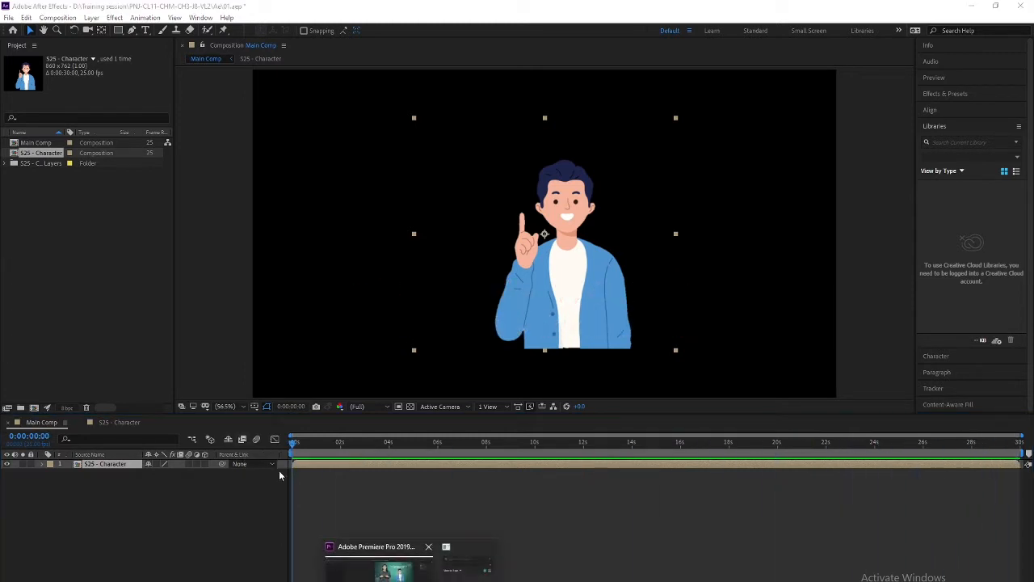
Step: Switch to Premiere Pro, place the playhead at the start of clip 25, and display the sequence time in frames
{"action": "left_click", "coordinate": [385, 571]}
{"action": "left_click_drag", "start_coordinate": [571, 369], "coordinate": [534, 369]}
{"action": "right_click", "coordinate": [224, 356]}
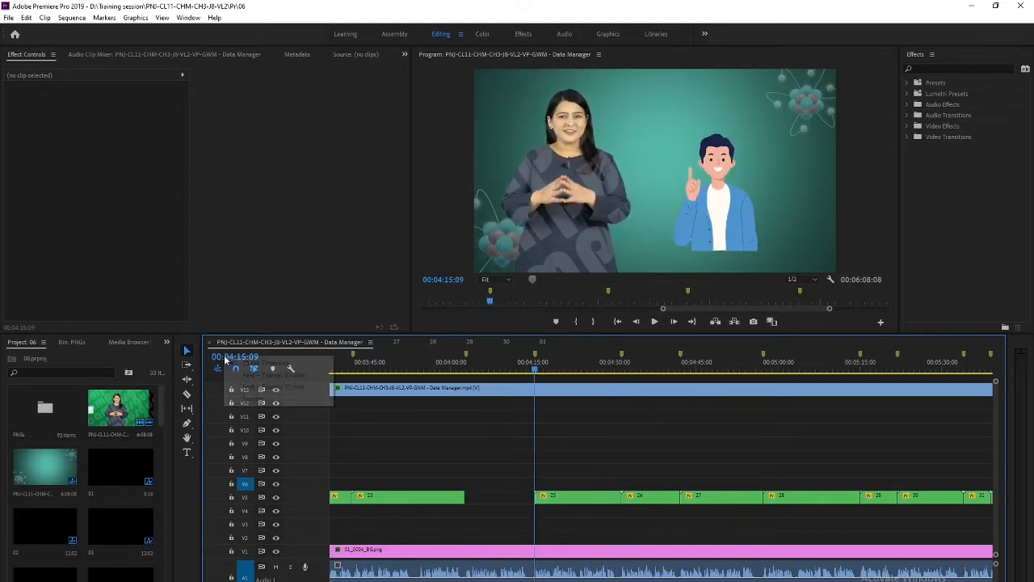
{"action": "left_click", "coordinate": [248, 397]}
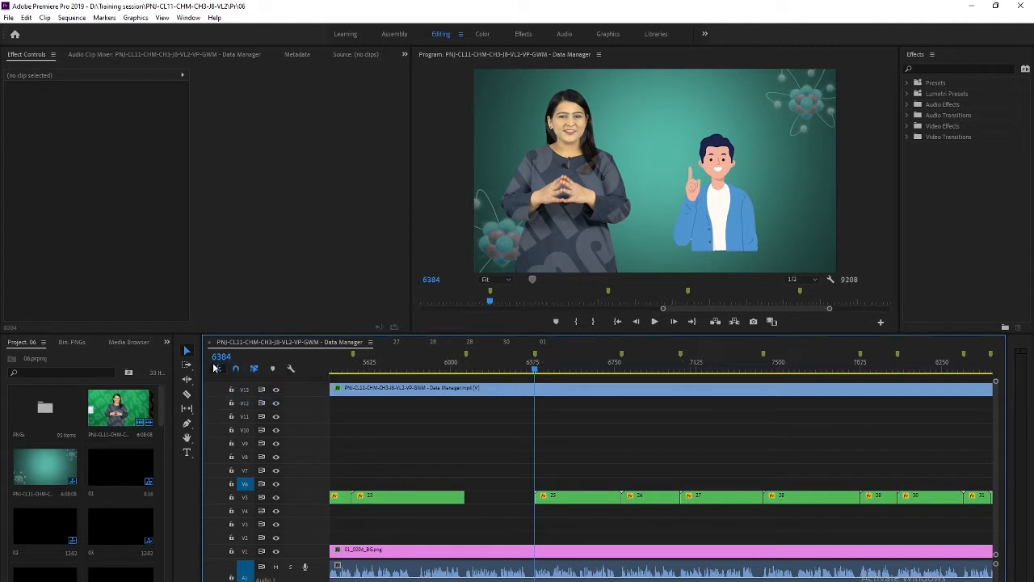
{"action": "mouse_move", "coordinate": [538, 367]}
{"action": "left_mouse_down"}
{"action": "mouse_move", "coordinate": [621, 374]}
{"action": "mouse_move", "coordinate": [535, 372]}
{"action": "left_mouse_up"}
Step: Work out clip 25's length in Calculator by subtracting its start frame 6384 from its end frame 6782
{"action": "key", "text": "super"}
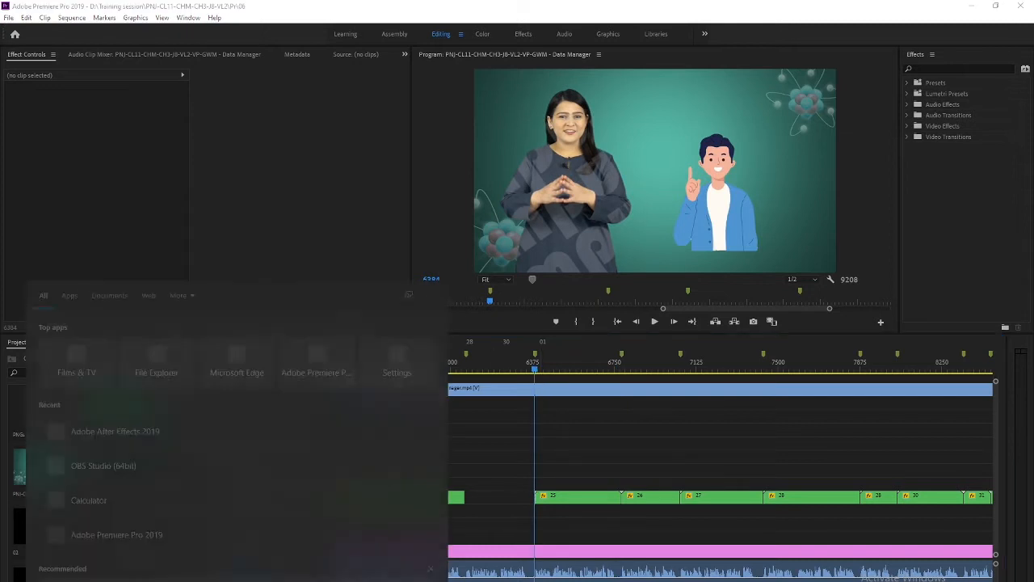
{"action": "type", "text": "calc"}
{"action": "key", "text": "Return"}
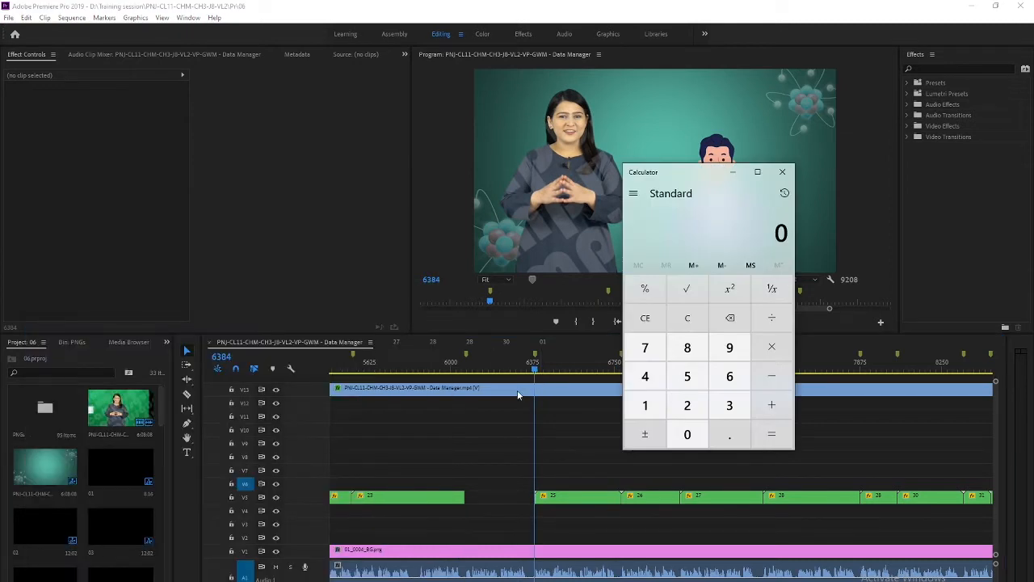
{"action": "left_click_drag", "start_coordinate": [535, 370], "coordinate": [622, 371]}
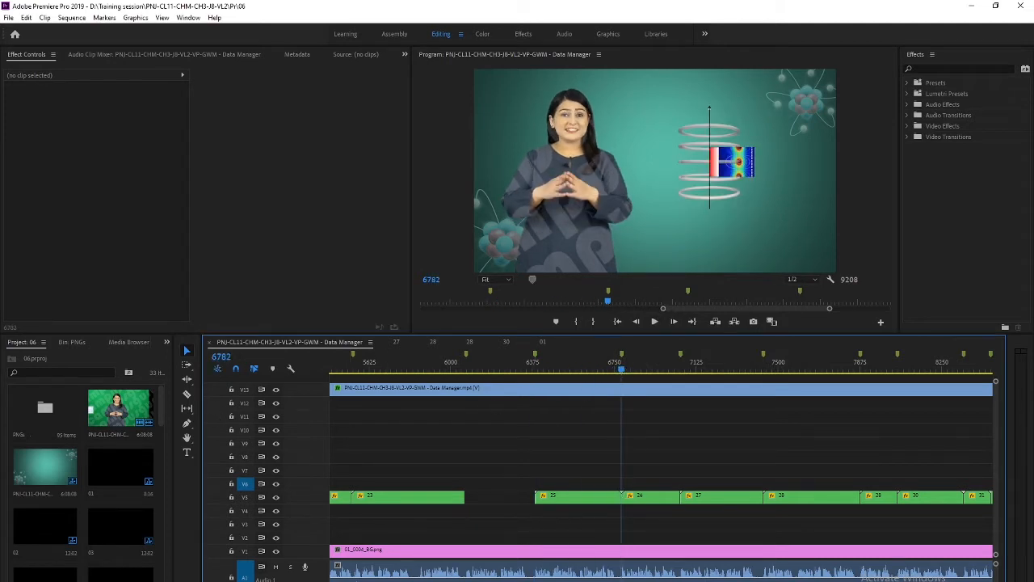
{"action": "key", "text": "alt+Tab"}
{"action": "type", "text": "6,782"}
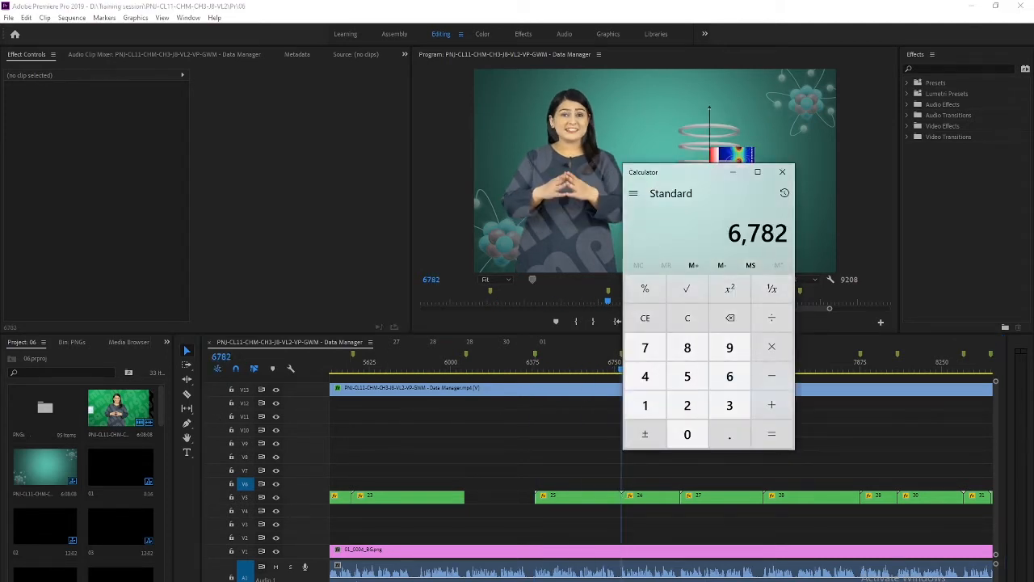
{"action": "left_click", "coordinate": [535, 369]}
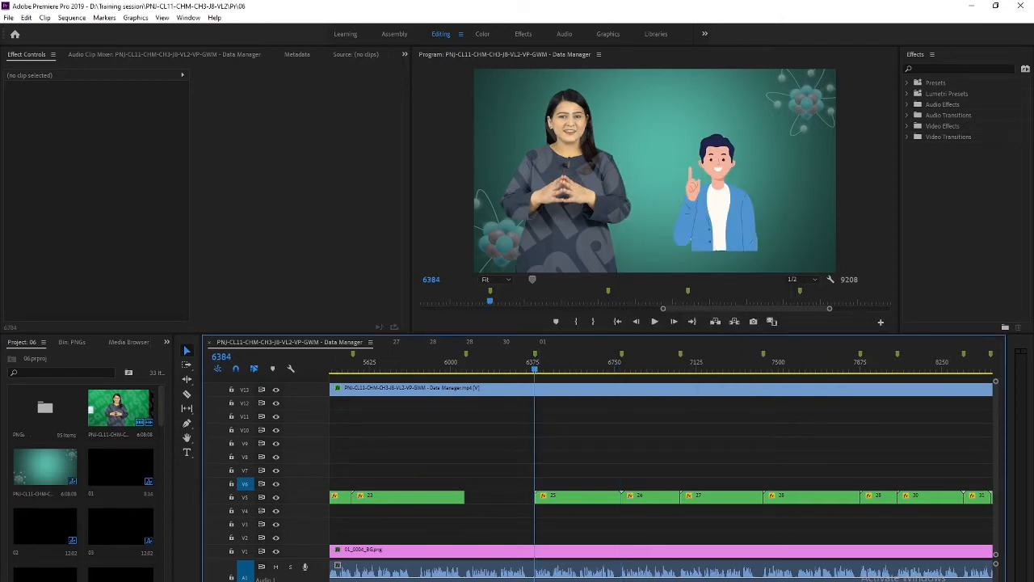
{"action": "key", "text": "alt+Tab"}
{"action": "type", "text": "-6384"}
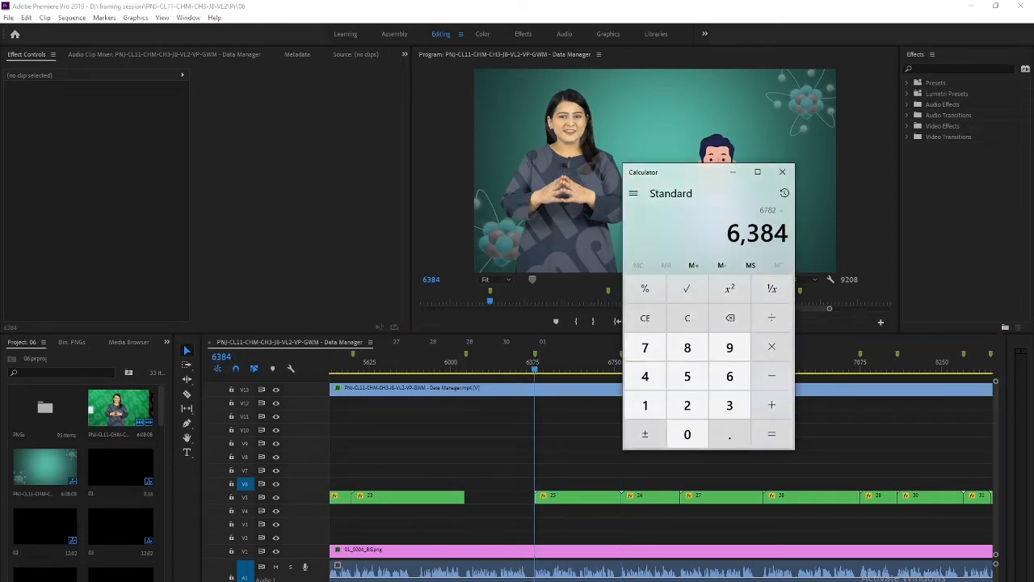
{"action": "left_click", "coordinate": [772, 434]}
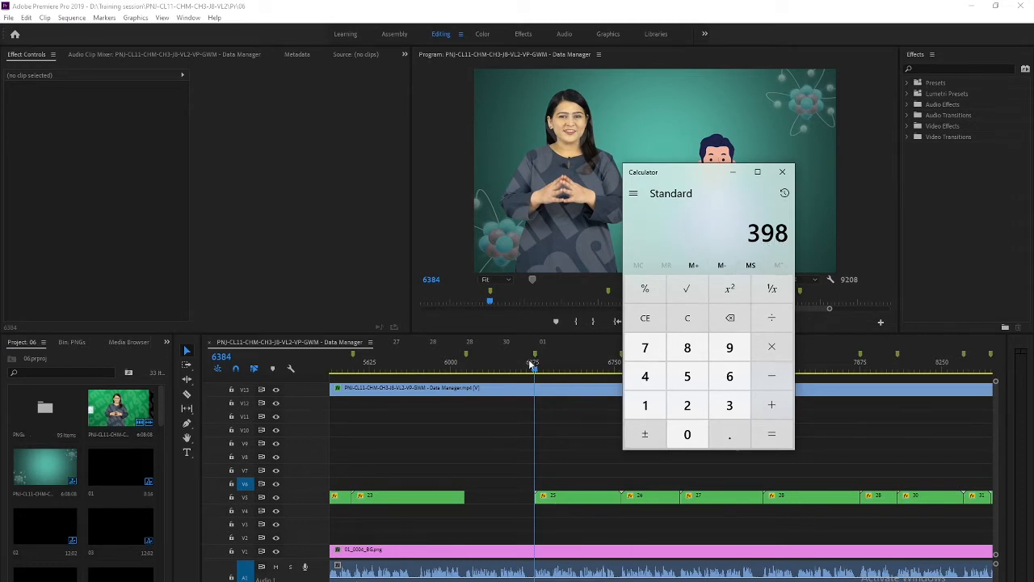
Step: Open nested sequence 25, display its time in frames, and return to the main sequence within clip 25
{"action": "left_click_drag", "start_coordinate": [536, 370], "coordinate": [622, 370]}
{"action": "double_click", "coordinate": [574, 496]}
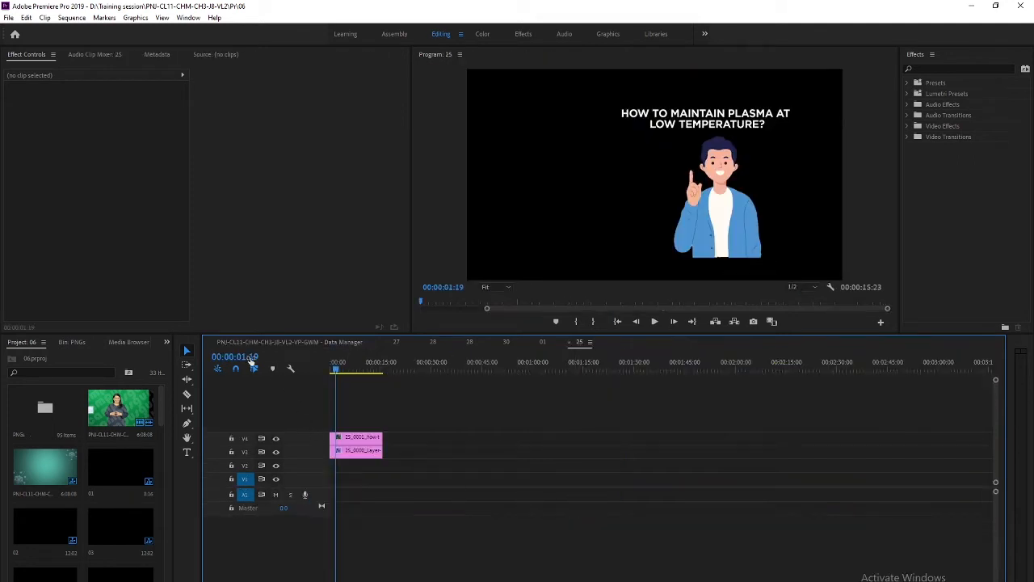
{"action": "right_click", "coordinate": [249, 358]}
{"action": "left_click", "coordinate": [277, 400]}
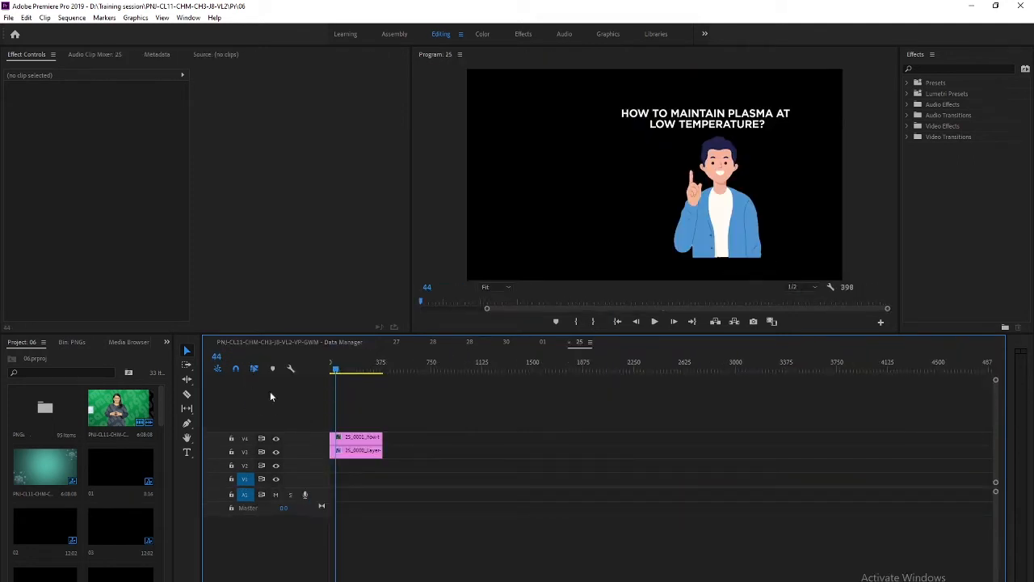
{"action": "left_click", "coordinate": [285, 343]}
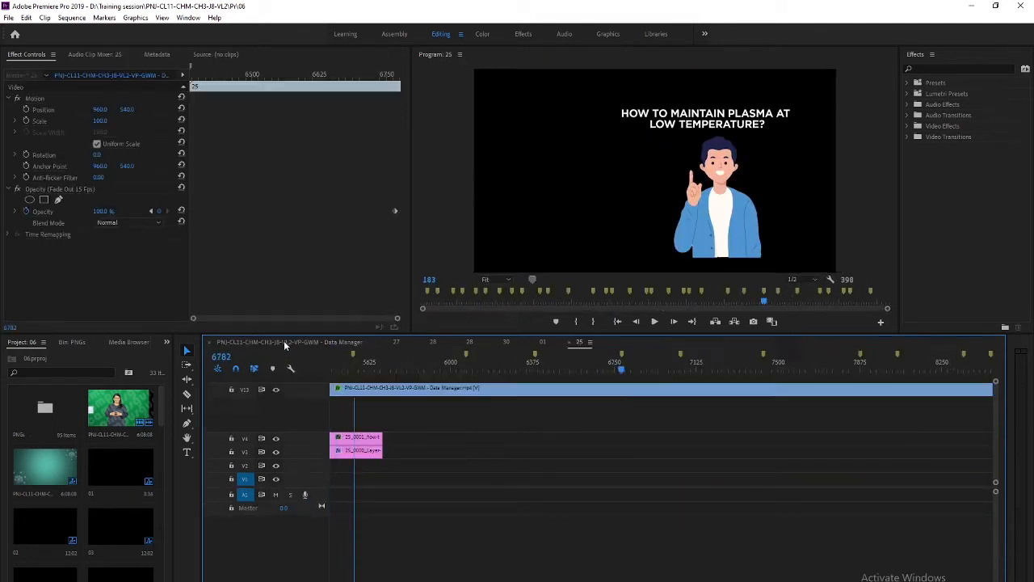
{"action": "left_click_drag", "start_coordinate": [622, 372], "coordinate": [589, 404]}
Step: Return to After Effects and divide the clip's 398 frames by 25 in Calculator to get its length in seconds
{"action": "key", "text": "alt+Tab"}
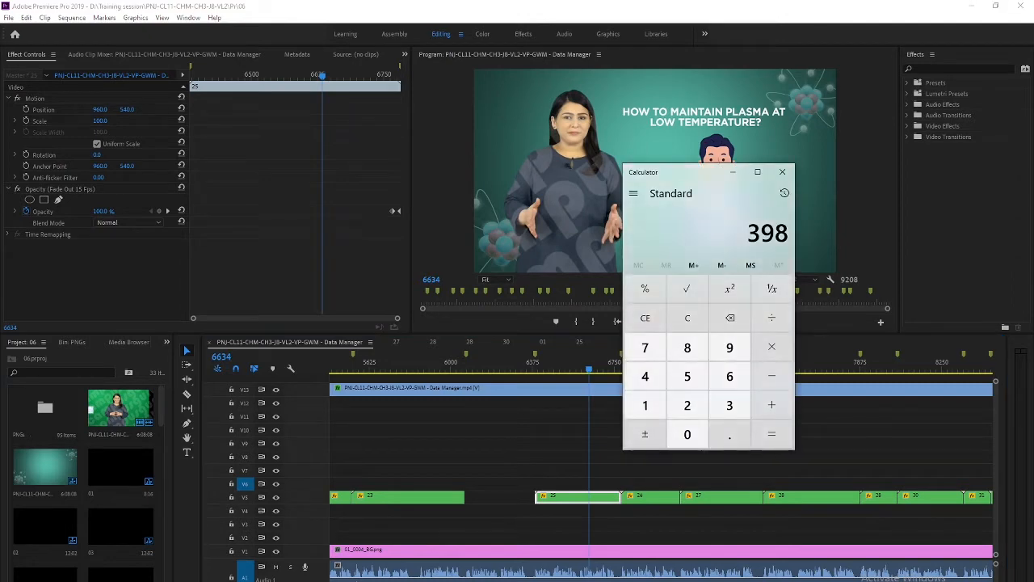
{"action": "left_click_drag", "start_coordinate": [695, 171], "coordinate": [643, 175]}
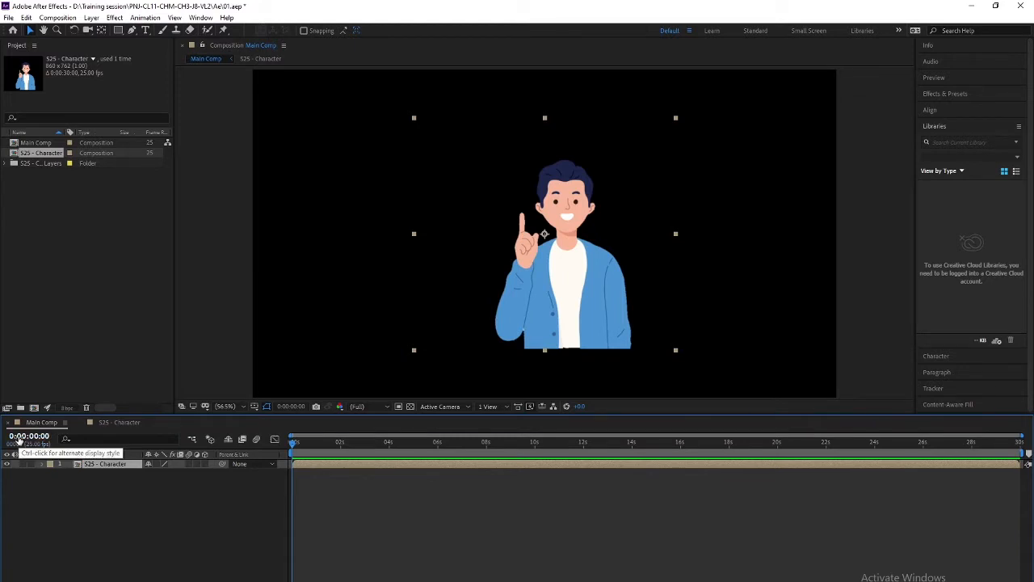
{"action": "key", "text": "alt+Tab"}
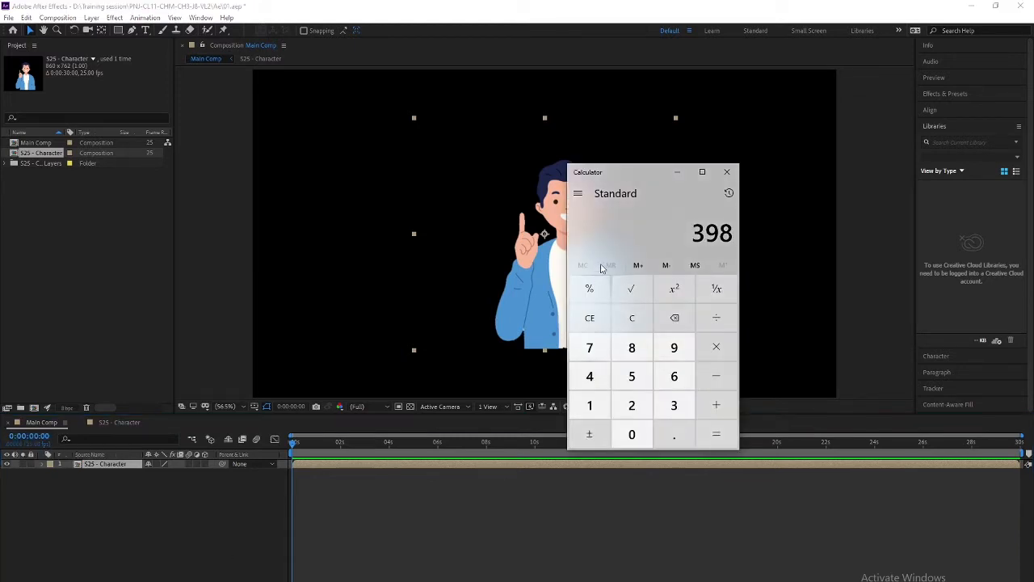
{"action": "type", "text": "25"}
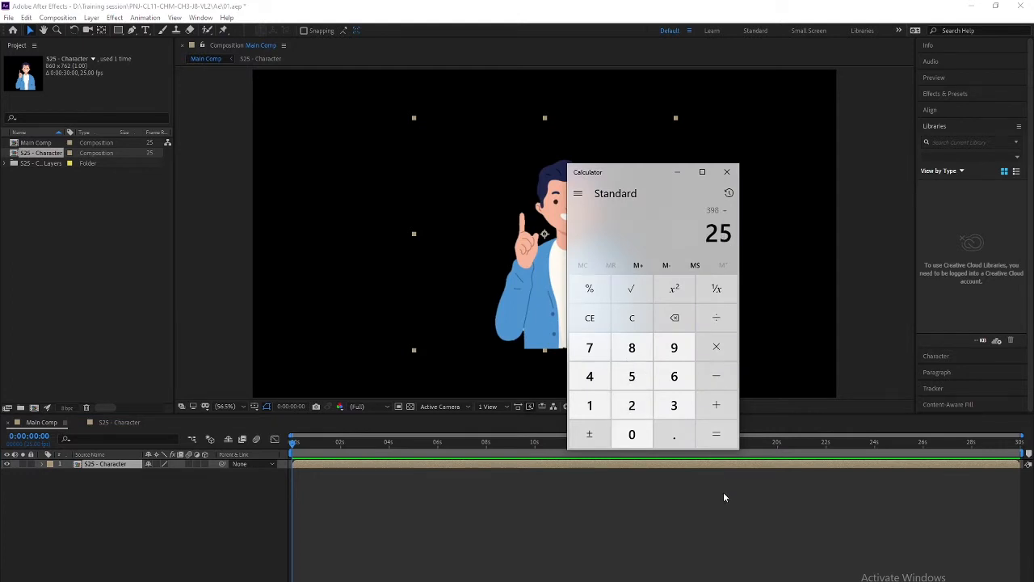
{"action": "left_click", "coordinate": [716, 434]}
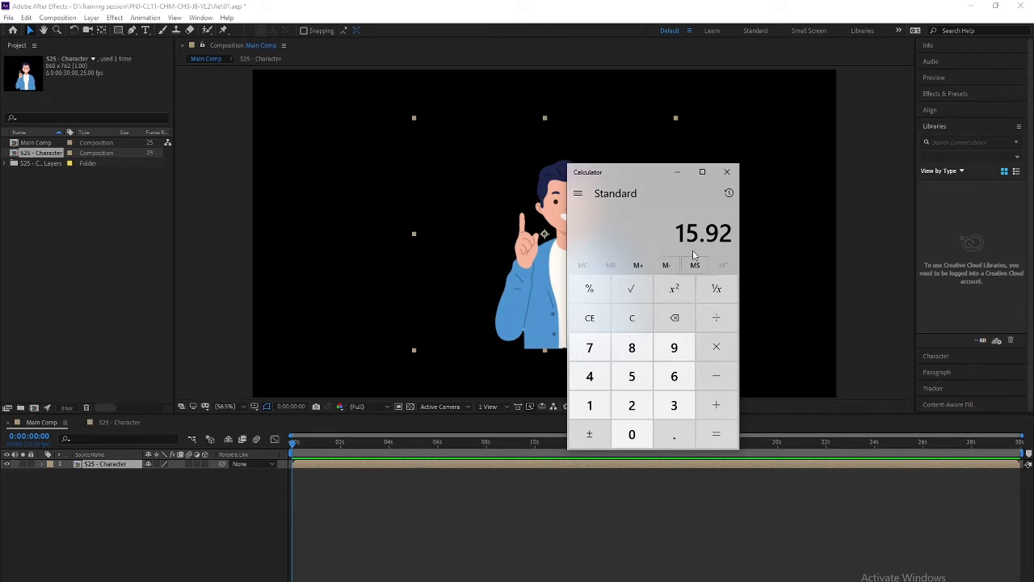
Step: Scrub Main Comp to 0:00:08:19, then switch to Premiere Pro and scrub clip 25 through to its end
{"action": "left_click_drag", "start_coordinate": [293, 447], "coordinate": [505, 444]}
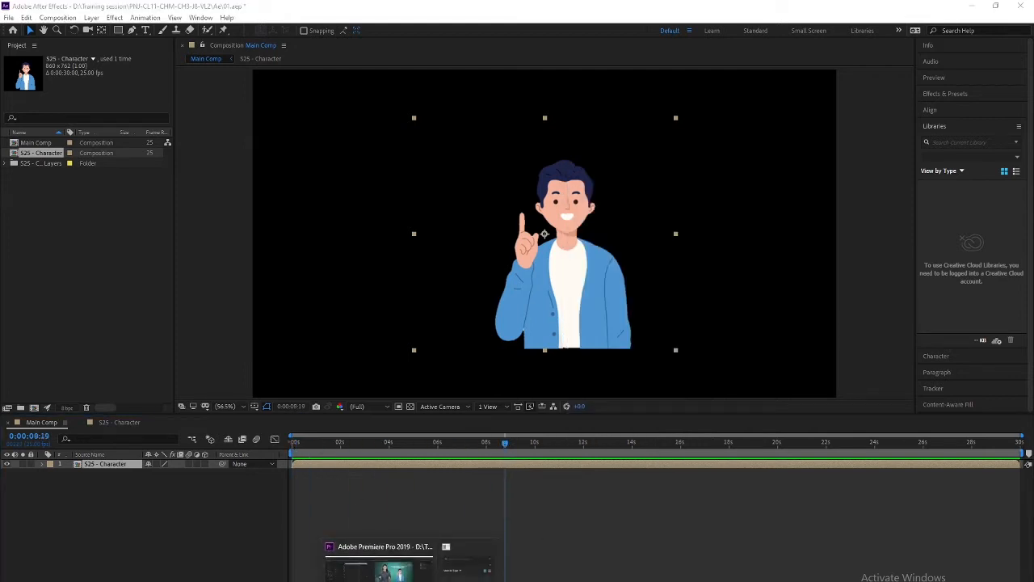
{"action": "left_click", "coordinate": [386, 566]}
{"action": "mouse_move", "coordinate": [588, 373]}
{"action": "left_mouse_down"}
{"action": "mouse_move", "coordinate": [573, 373]}
{"action": "mouse_move", "coordinate": [583, 373]}
{"action": "left_mouse_up"}
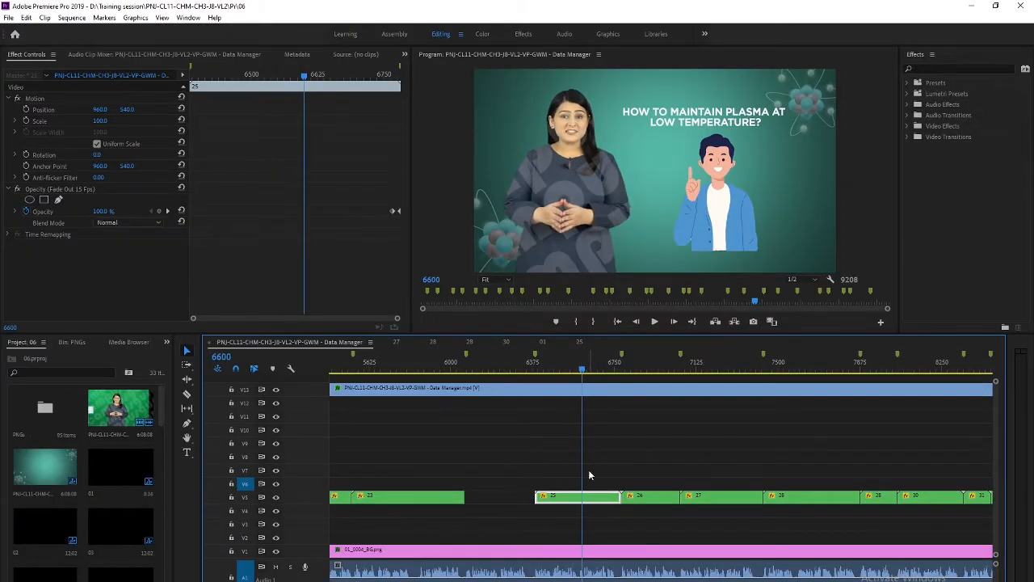
{"action": "left_click_drag", "start_coordinate": [583, 374], "coordinate": [620, 377]}
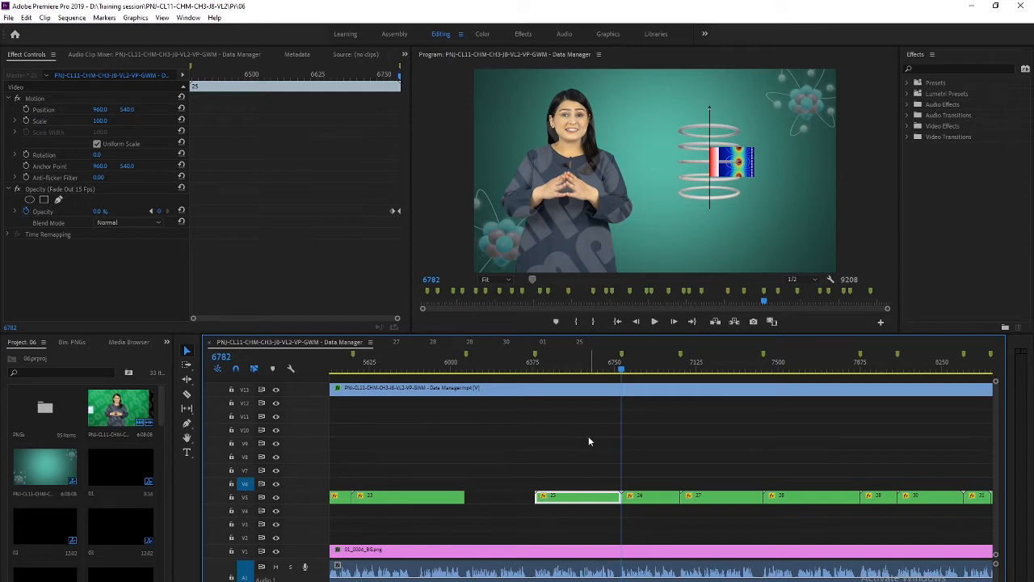
Step: Scrub just past clip 25 to frame 6851, switch to After Effects, and return Main Comp to 0:00:00:00
{"action": "mouse_move", "coordinate": [621, 371]}
{"action": "left_mouse_down"}
{"action": "mouse_move", "coordinate": [579, 370]}
{"action": "mouse_move", "coordinate": [649, 371]}
{"action": "mouse_move", "coordinate": [595, 372]}
{"action": "mouse_move", "coordinate": [638, 374]}
{"action": "left_mouse_up"}
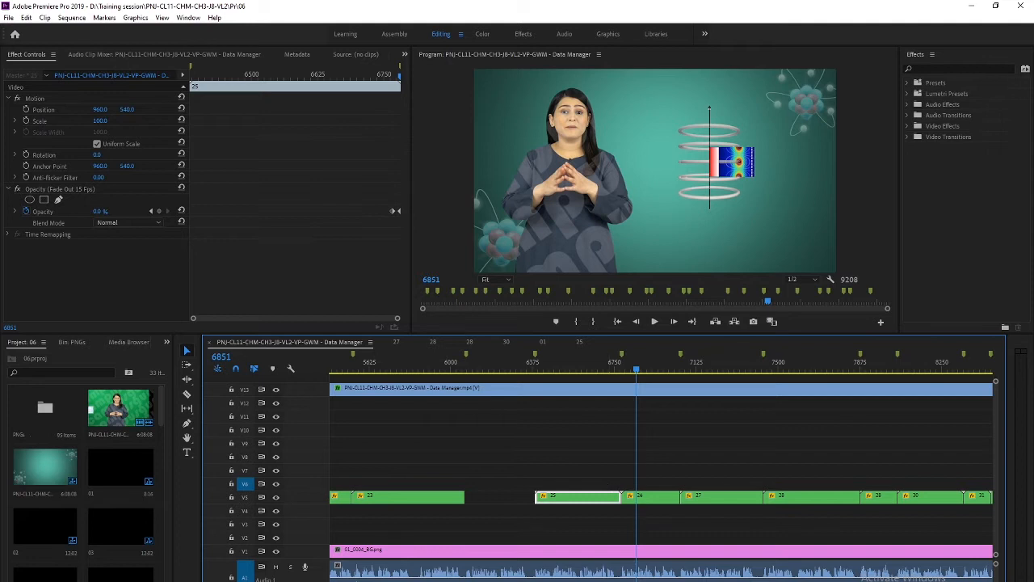
{"action": "key", "text": "alt+Tab"}
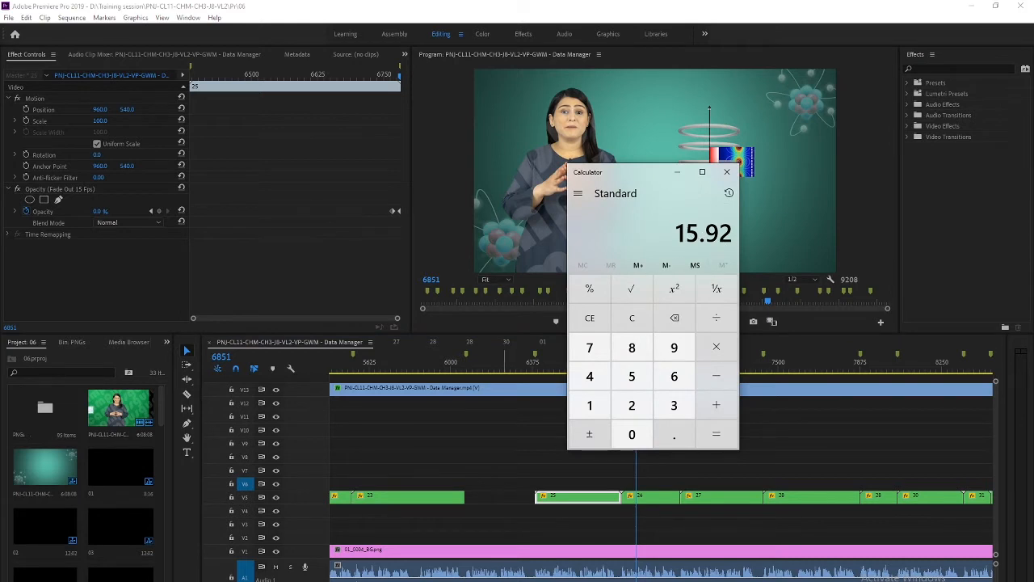
{"action": "key", "text": "alt+Tab"}
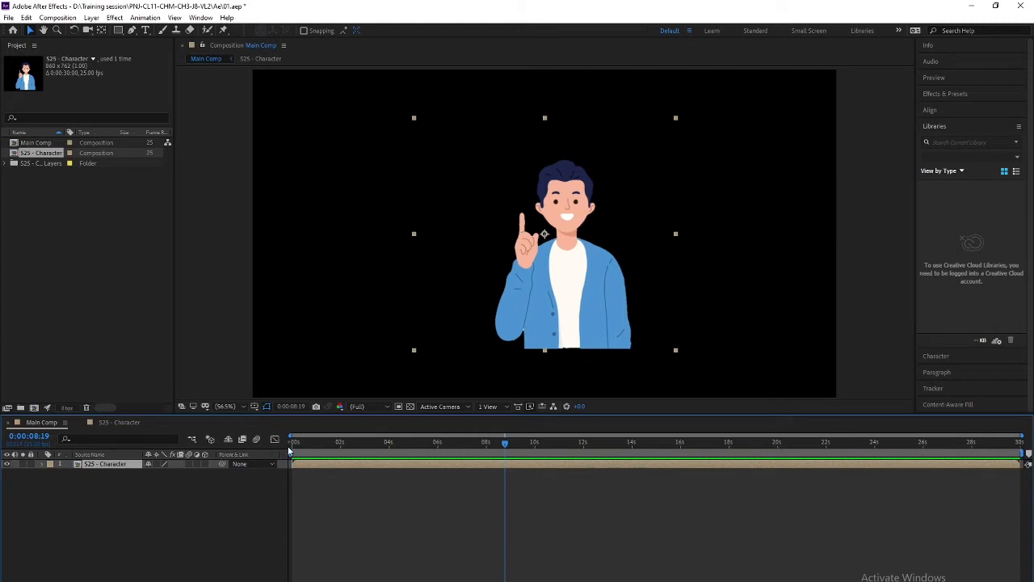
{"action": "left_click_drag", "start_coordinate": [312, 445], "coordinate": [274, 443]}
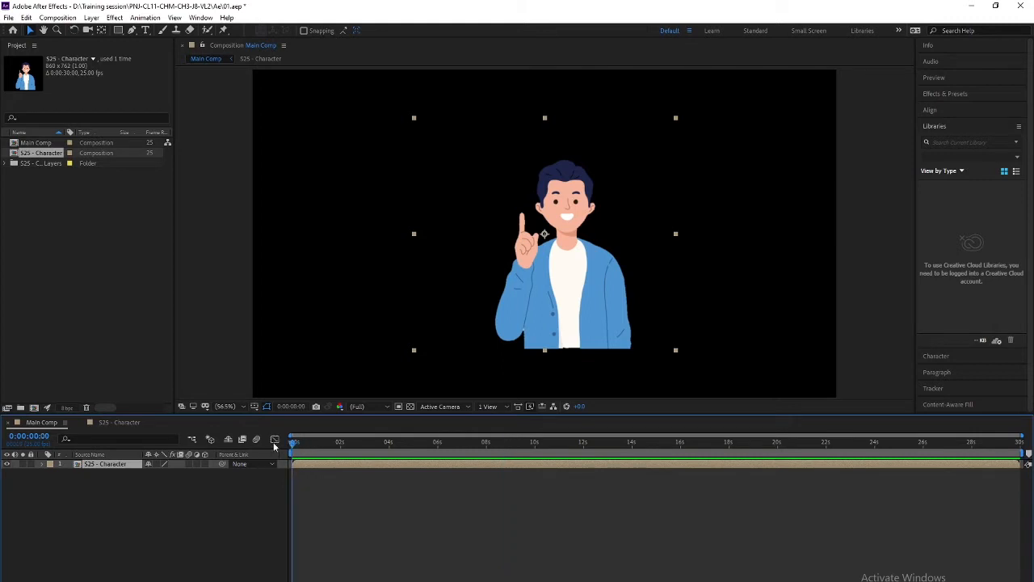
Step: Open the S25 - Character composition and end its work area at 0:00:20:00, returning to its first frame
{"action": "double_click", "coordinate": [121, 464]}
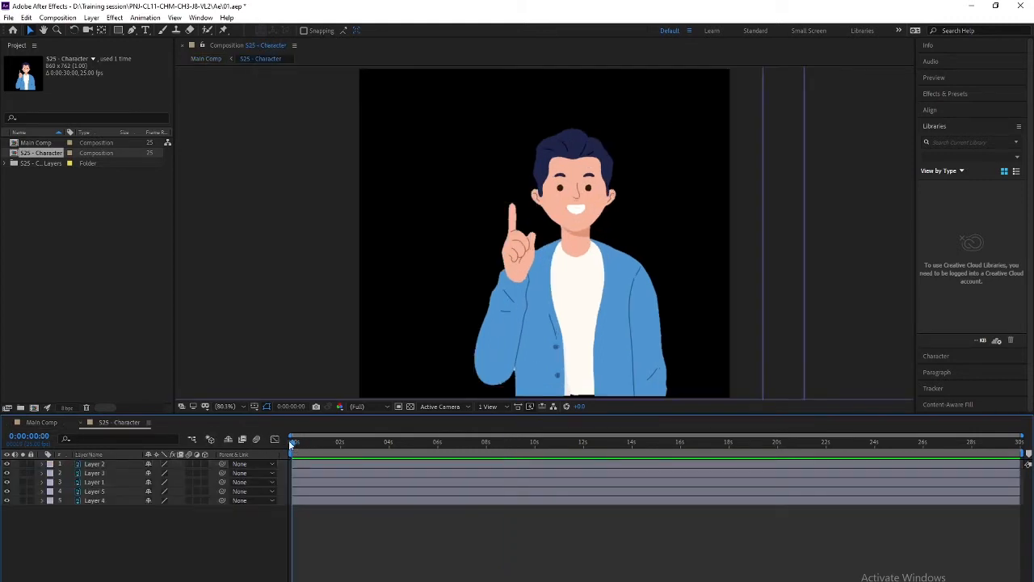
{"action": "left_click", "coordinate": [29, 437]}
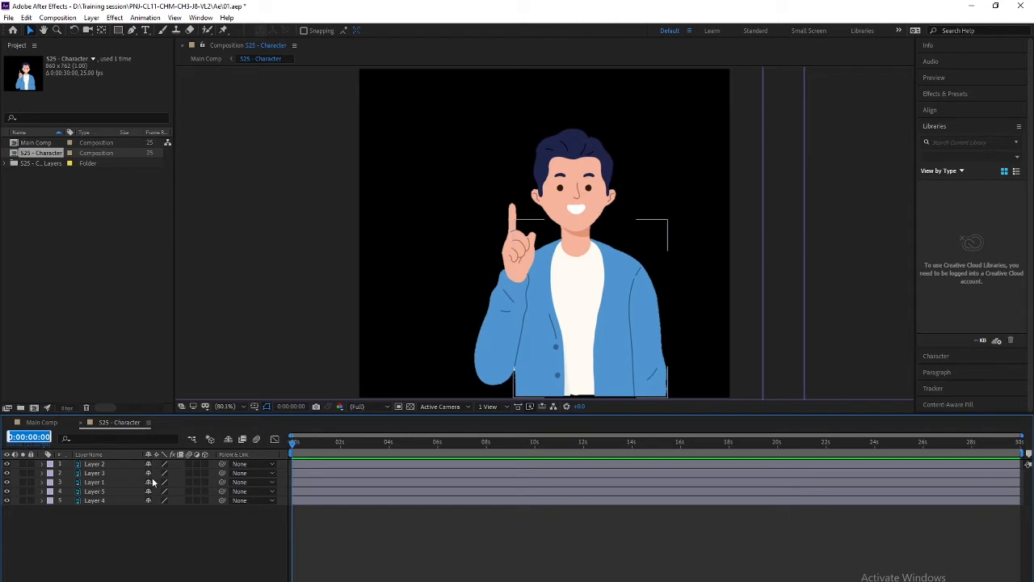
{"action": "key", "text": "Right"}
{"action": "key", "text": "Left"}
{"action": "type", "text": "2"}
{"action": "key", "text": "Return"}
{"action": "key", "text": "n"}
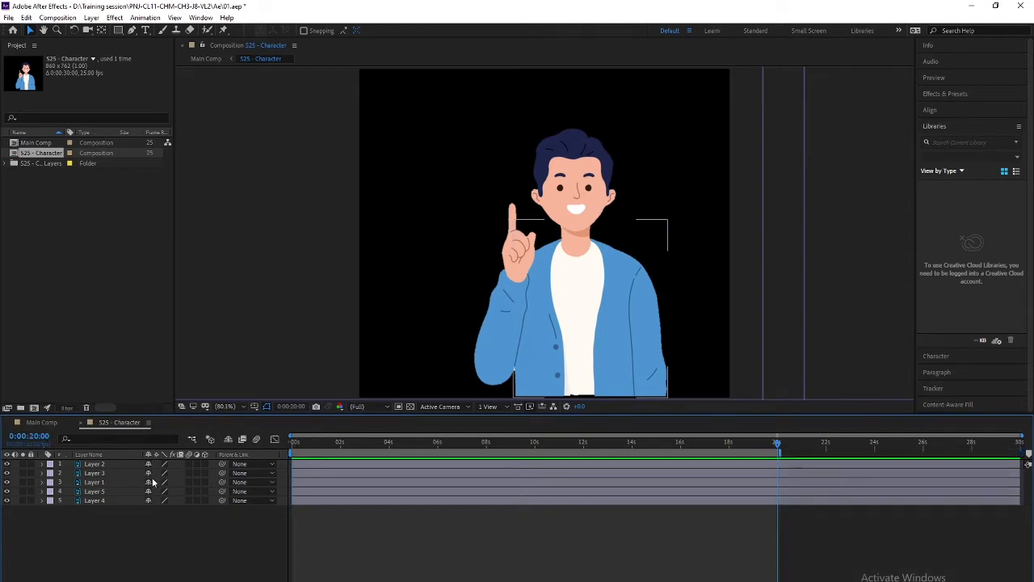
{"action": "left_click_drag", "start_coordinate": [777, 445], "coordinate": [47, 515]}
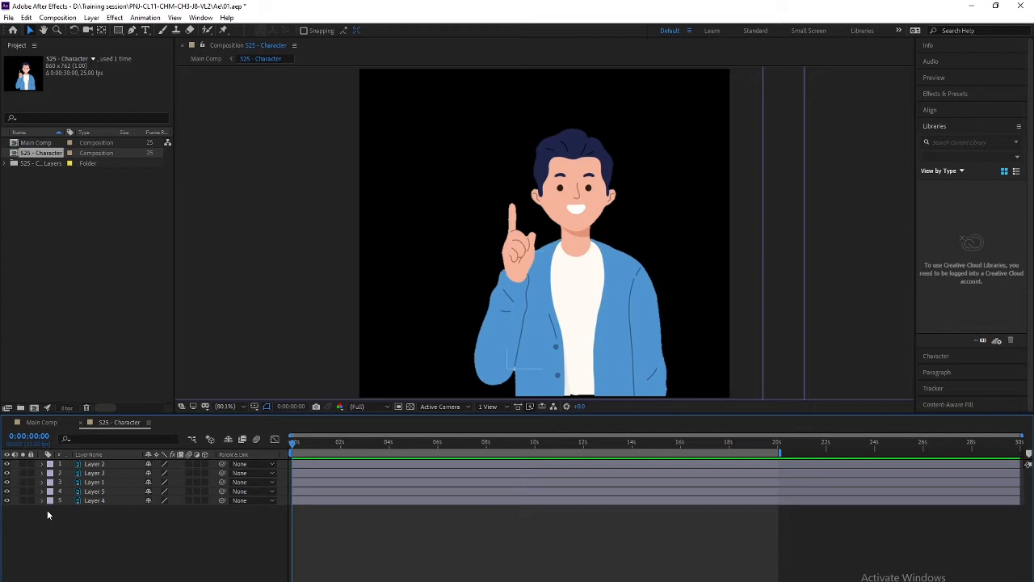
Step: Move Layer 2's anchor point down to the elbow of the raised arm
{"action": "left_click", "coordinate": [97, 463]}
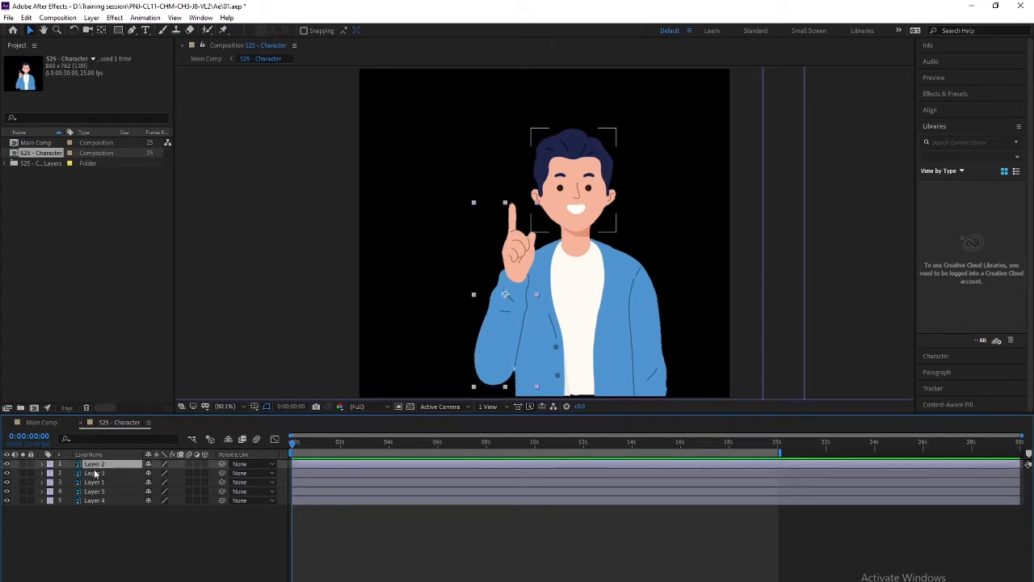
{"action": "key", "text": "y"}
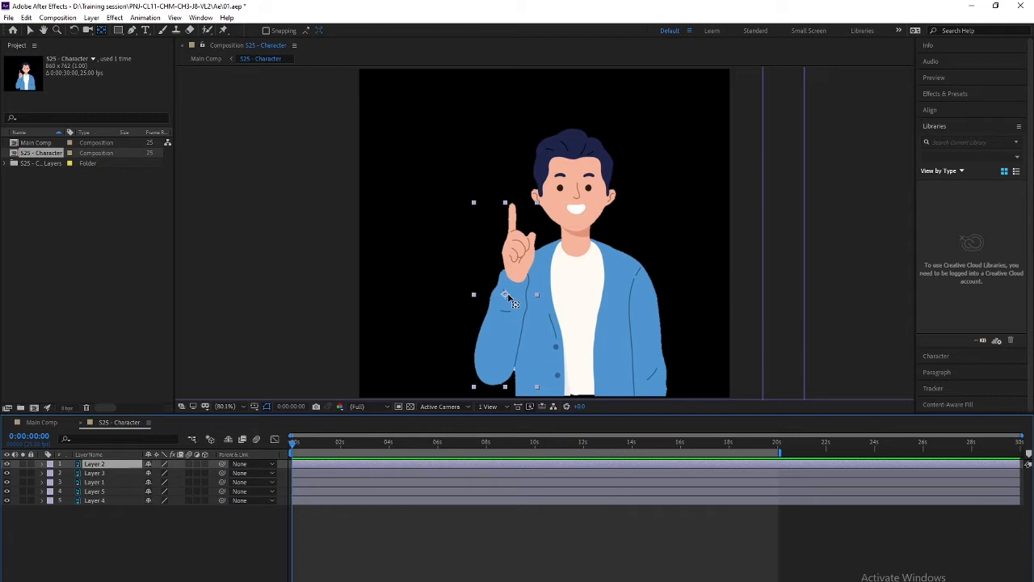
{"action": "left_click_drag", "start_coordinate": [508, 299], "coordinate": [494, 380]}
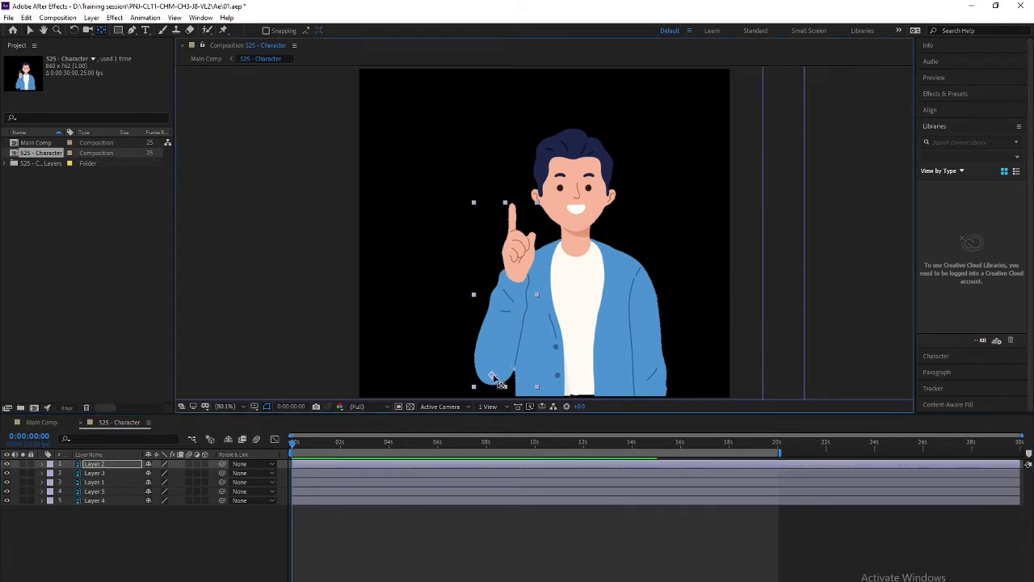
{"action": "key", "text": "v"}
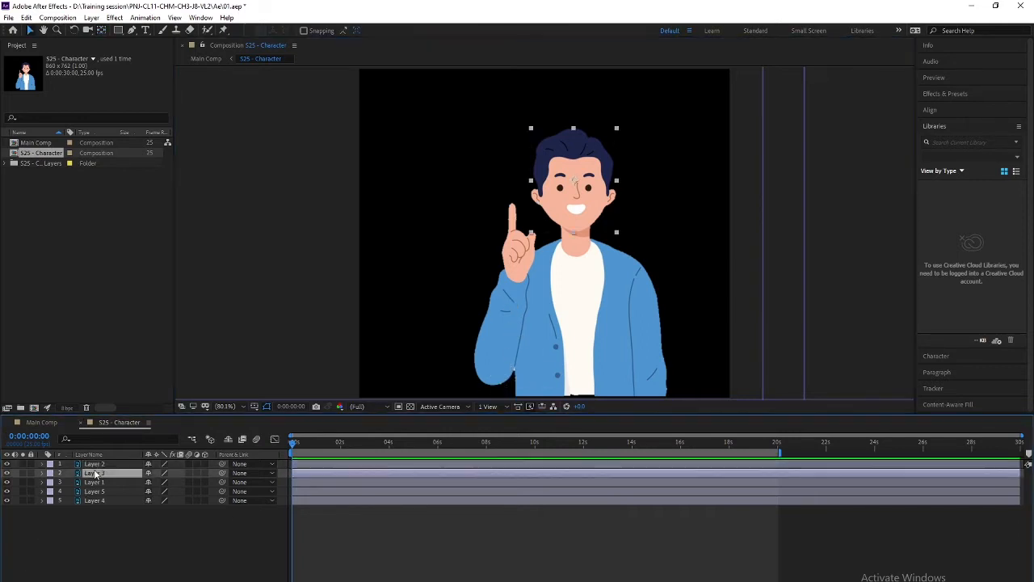
Step: Move Layer 3's anchor point from the middle of the face down to the chin, just above the neck
{"action": "left_click", "coordinate": [568, 186]}
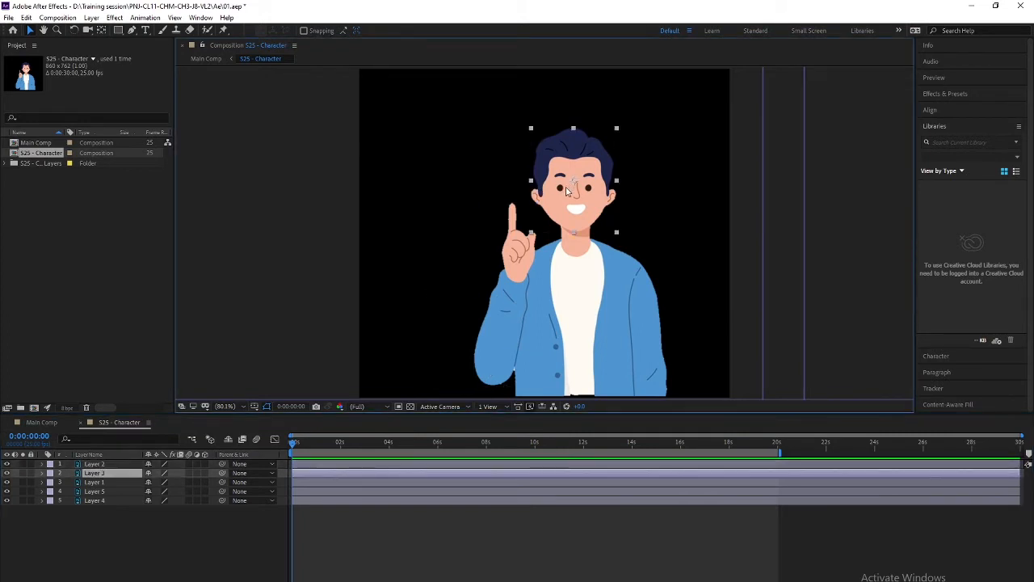
{"action": "key", "text": "y"}
{"action": "left_click_drag", "start_coordinate": [577, 197], "coordinate": [577, 243]}
{"action": "key", "text": "v"}
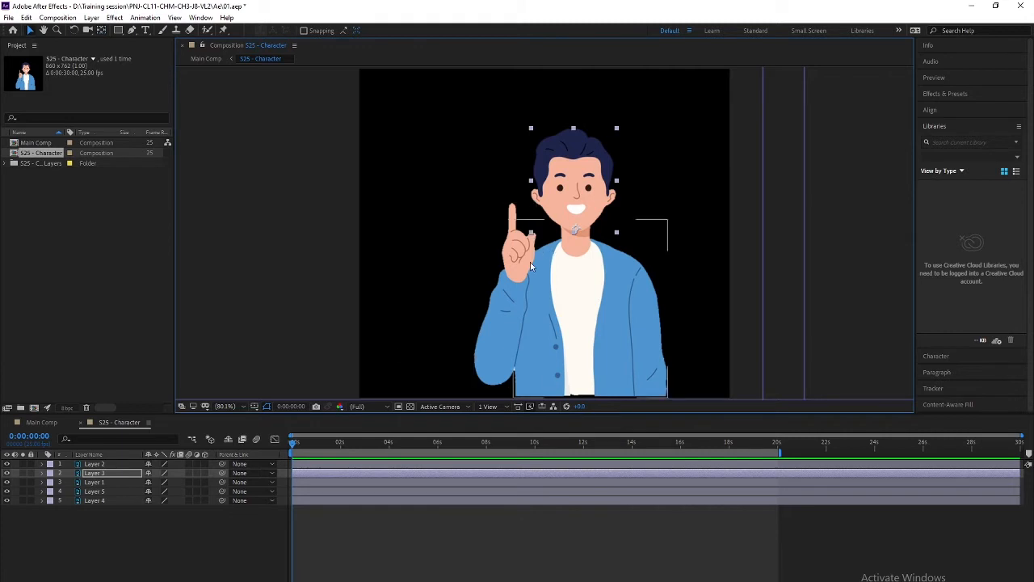
Step: Test the head's pivot by rotating Layer 3 to about 16°, and undo the rotation
{"action": "key", "text": "r"}
{"action": "left_click_drag", "start_coordinate": [159, 483], "coordinate": [173, 490]}
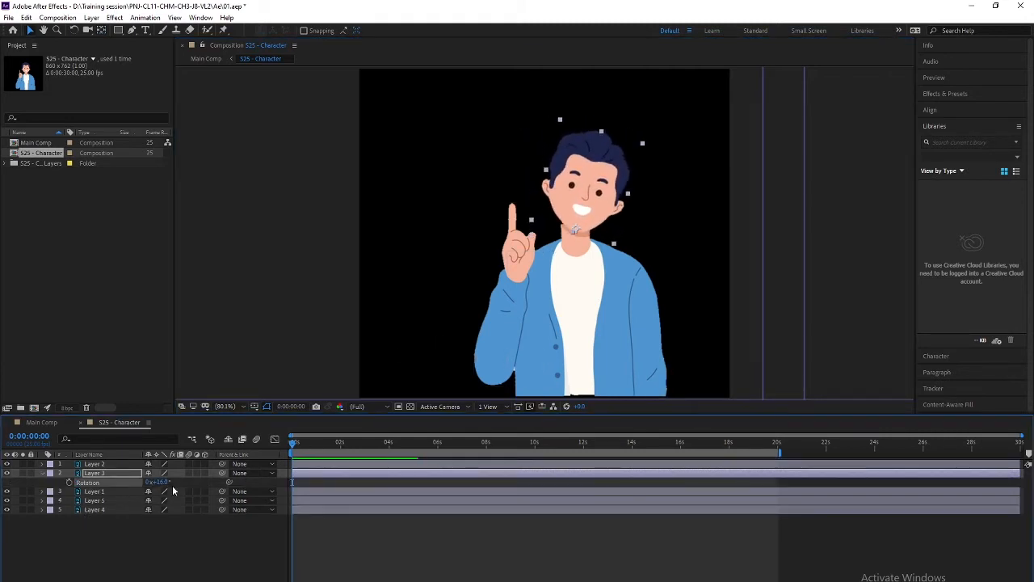
{"action": "key", "text": "ctrl+z"}
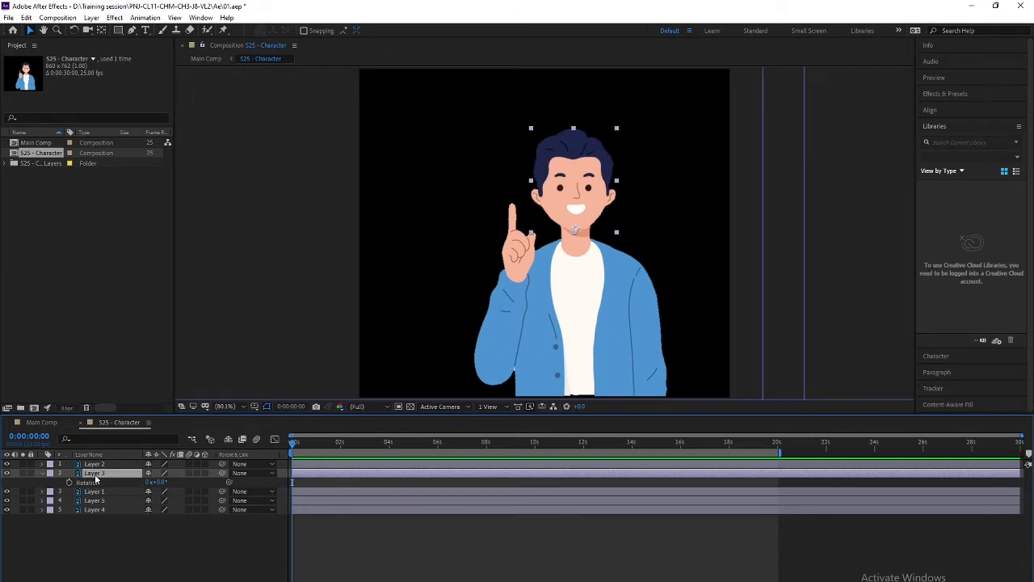
Step: Rename Layer 3, the character's head, as Face
{"action": "right_click", "coordinate": [97, 480]}
{"action": "left_click", "coordinate": [114, 469]}
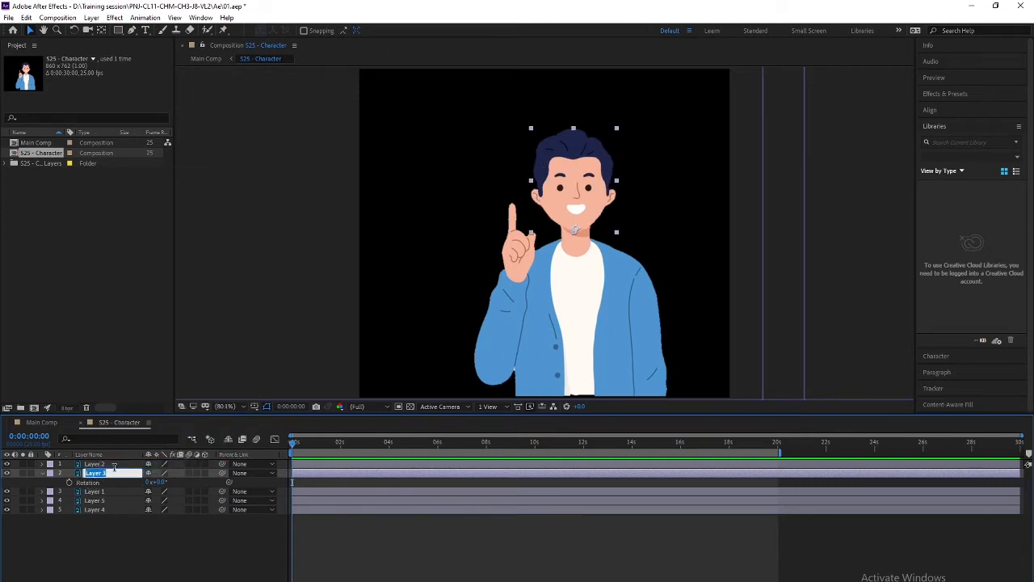
{"action": "type", "text": "Face"}
{"action": "key", "text": "Return"}
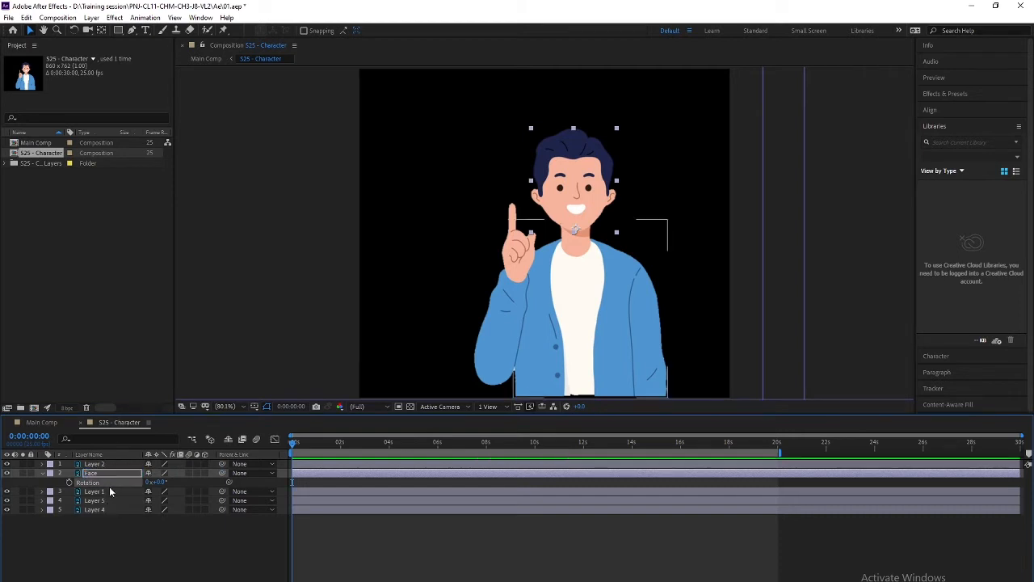
Step: Identify Layer 1 by toggling its visibility off and on, and rename it as Body\
{"action": "left_click", "coordinate": [101, 492]}
{"action": "left_click", "coordinate": [8, 491]}
{"action": "left_click", "coordinate": [7, 492]}
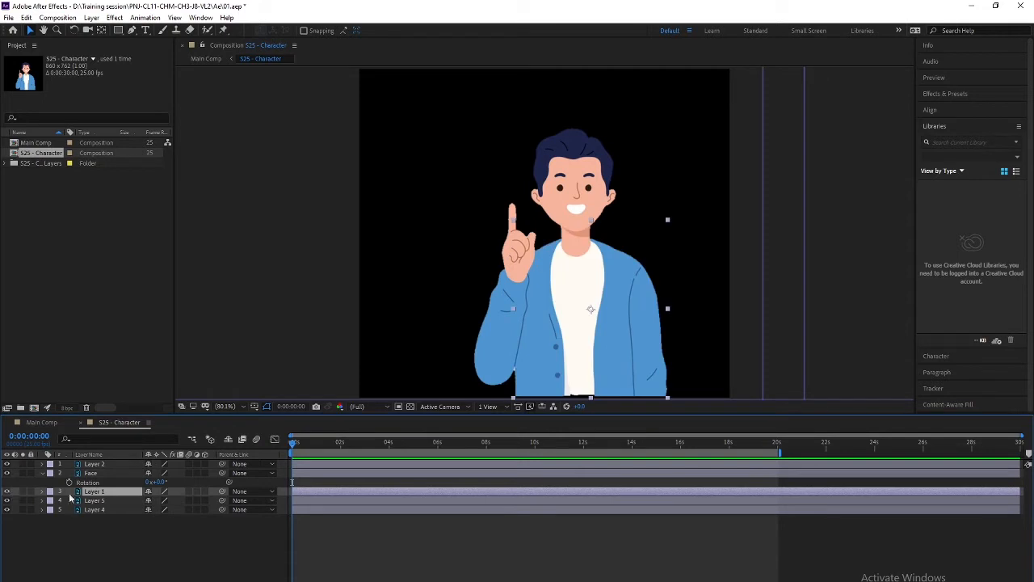
{"action": "right_click", "coordinate": [93, 493]}
{"action": "left_click", "coordinate": [106, 483]}
{"action": "type", "text": "Body"}
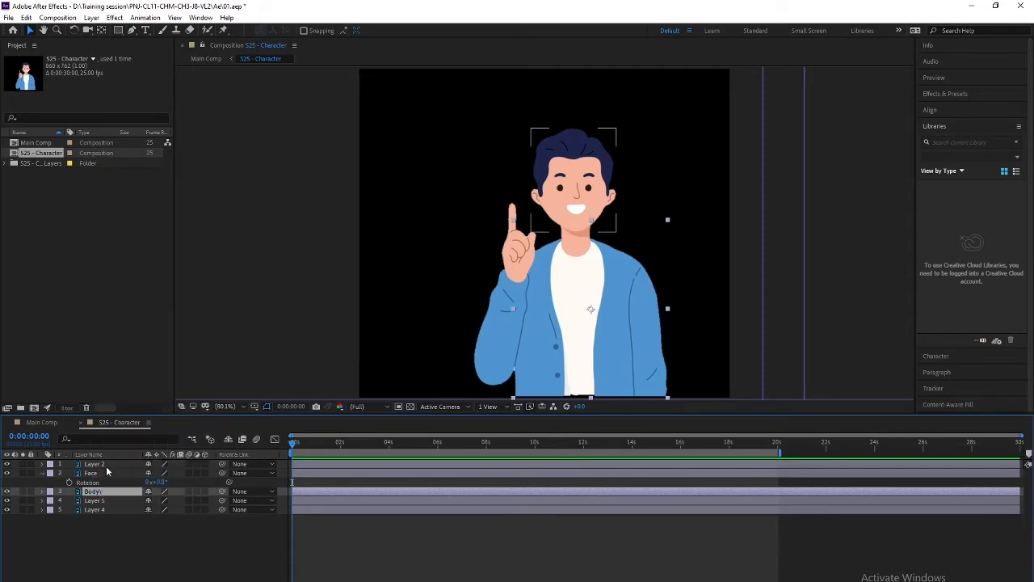
Step: Rename Layer 2, the raised arm, as Hand
{"action": "left_click", "coordinate": [109, 467]}
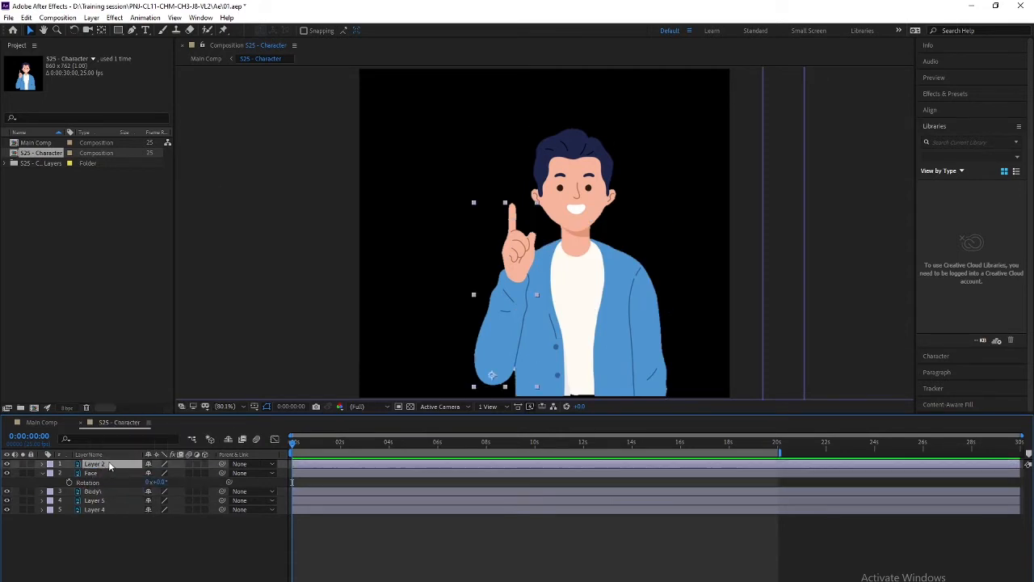
{"action": "right_click", "coordinate": [108, 467]}
{"action": "left_click", "coordinate": [137, 456]}
{"action": "type", "text": "Hand"}
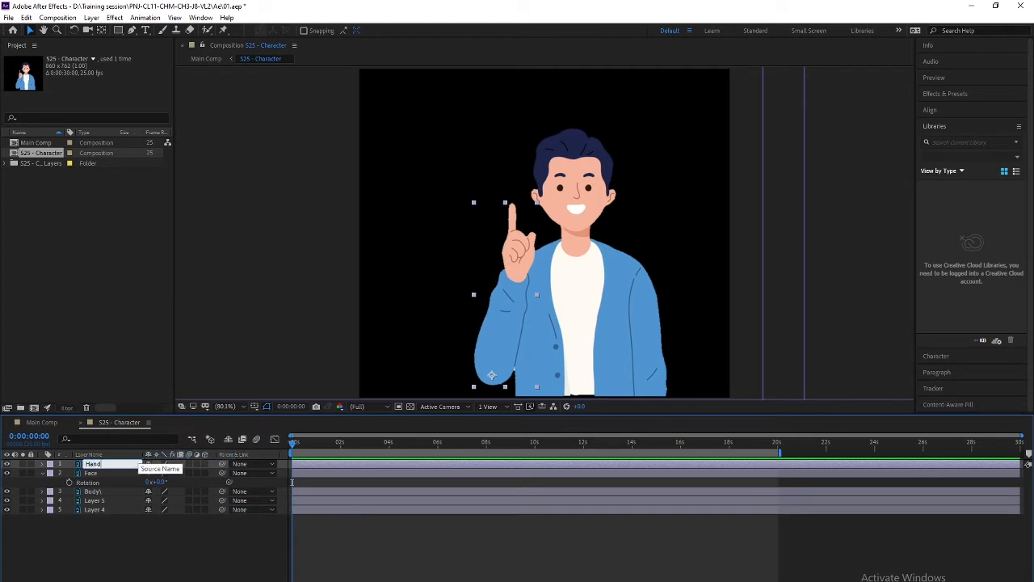
{"action": "key", "text": "Return"}
Step: Parent the Hand and Face layers to the Body\ layer
{"action": "left_click_drag", "start_coordinate": [223, 464], "coordinate": [94, 491]}
{"action": "left_click", "coordinate": [102, 475]}
{"action": "left_click_drag", "start_coordinate": [221, 472], "coordinate": [107, 489]}
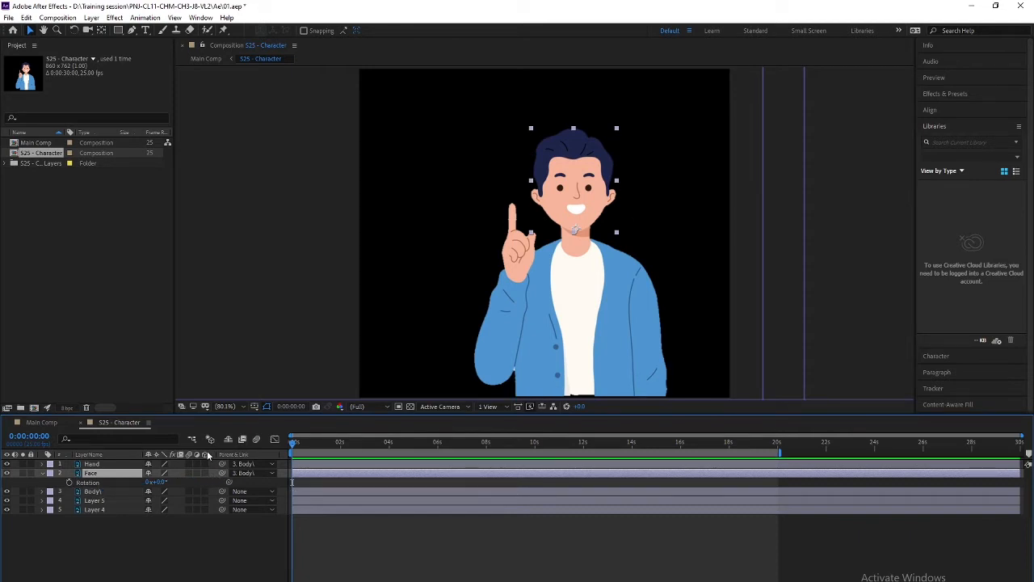
{"action": "left_click", "coordinate": [94, 464]}
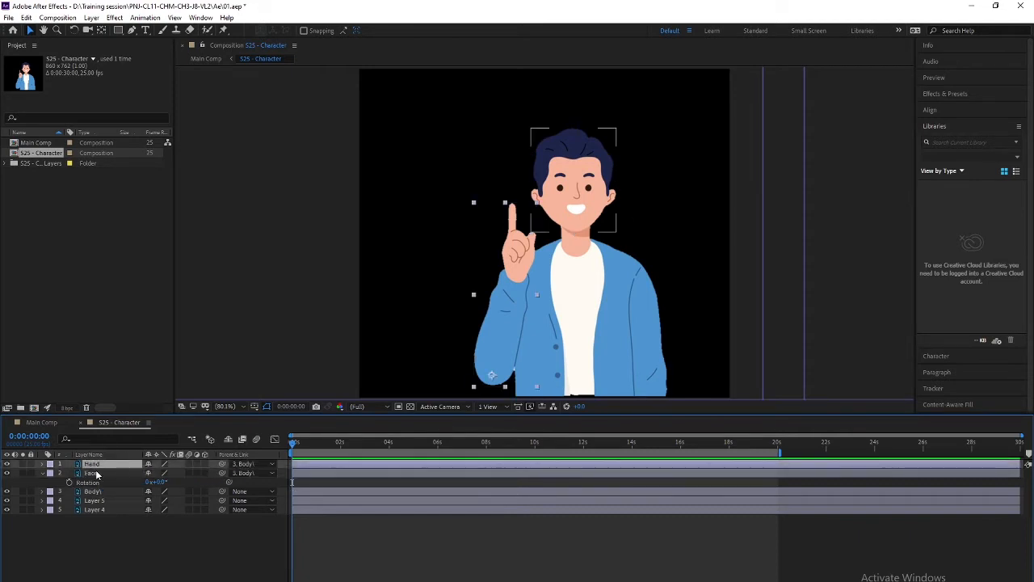
{"action": "left_click", "coordinate": [93, 474]}
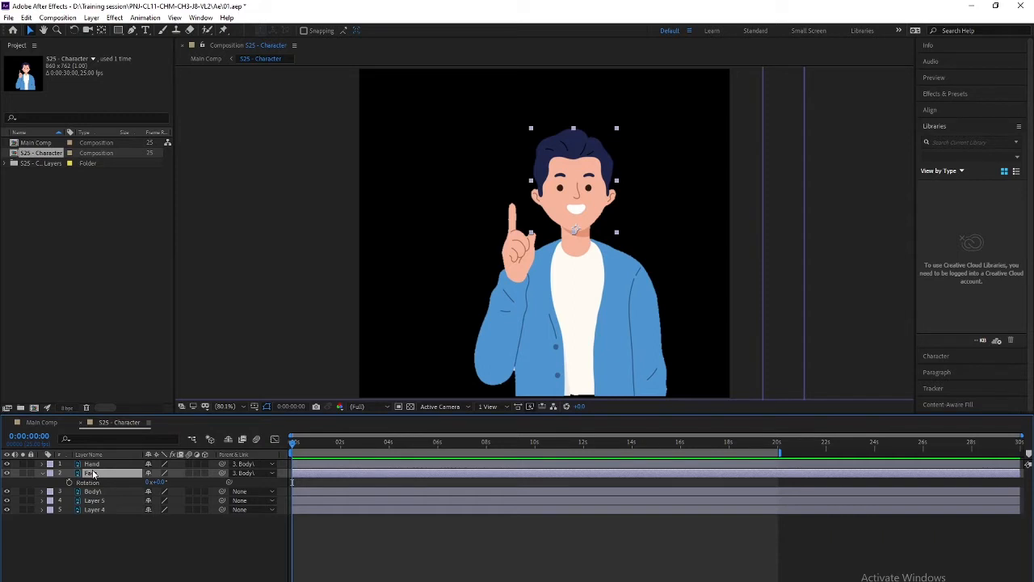
Step: Add the expression wiggle(2,2) to the Hand layer's Rotation and preview the composition from the start
{"action": "left_click", "coordinate": [97, 464]}
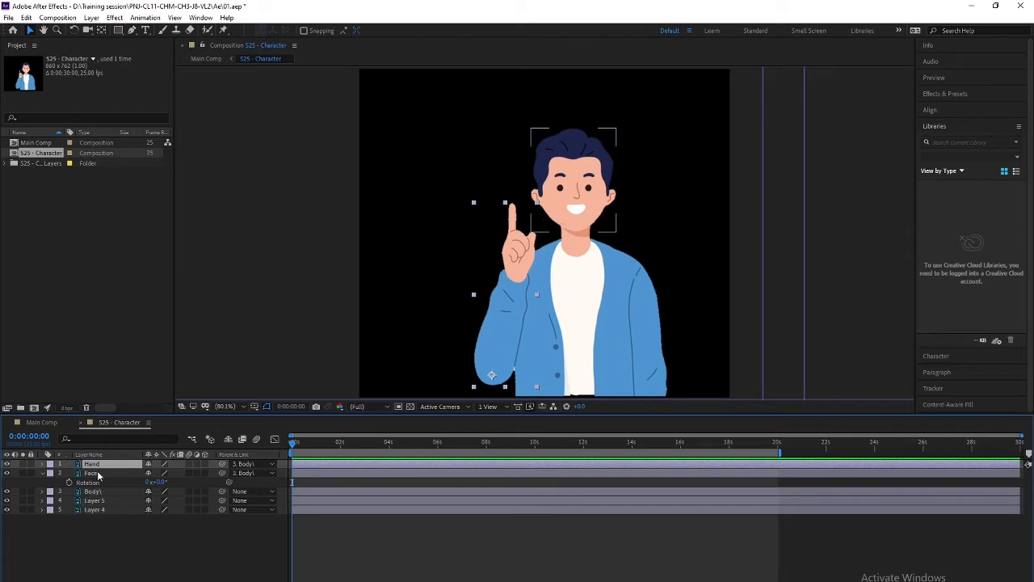
{"action": "left_click_drag", "start_coordinate": [293, 442], "coordinate": [315, 441]}
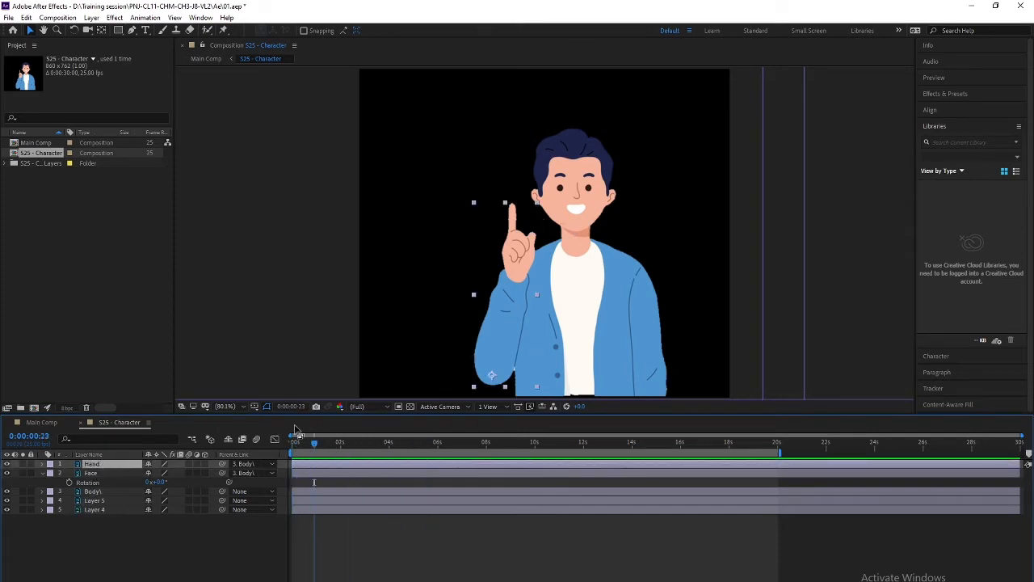
{"action": "mouse_move", "coordinate": [314, 446]}
{"action": "left_mouse_down"}
{"action": "mouse_move", "coordinate": [293, 443]}
{"action": "mouse_move", "coordinate": [307, 445]}
{"action": "left_mouse_up"}
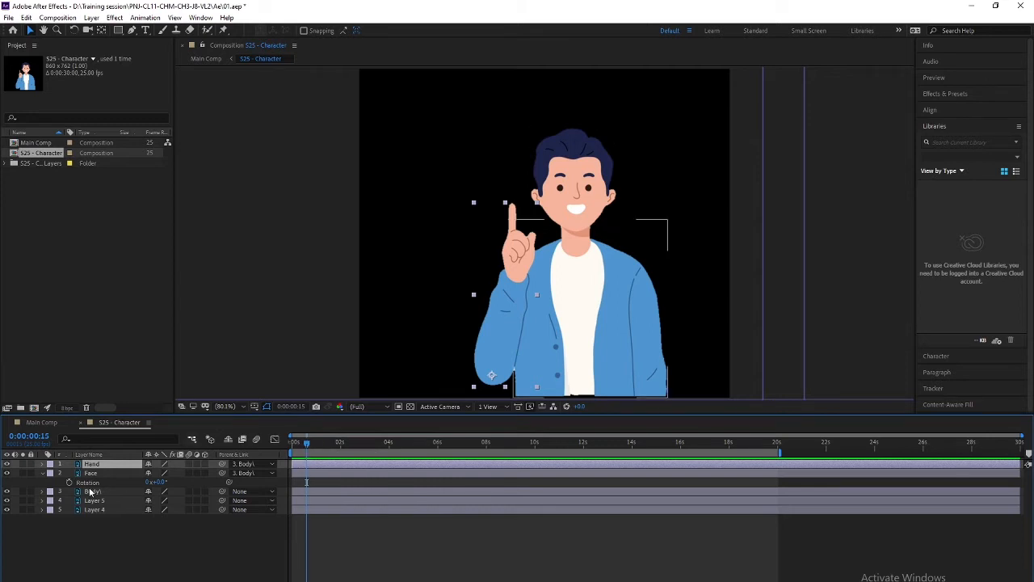
{"action": "key", "text": "r"}
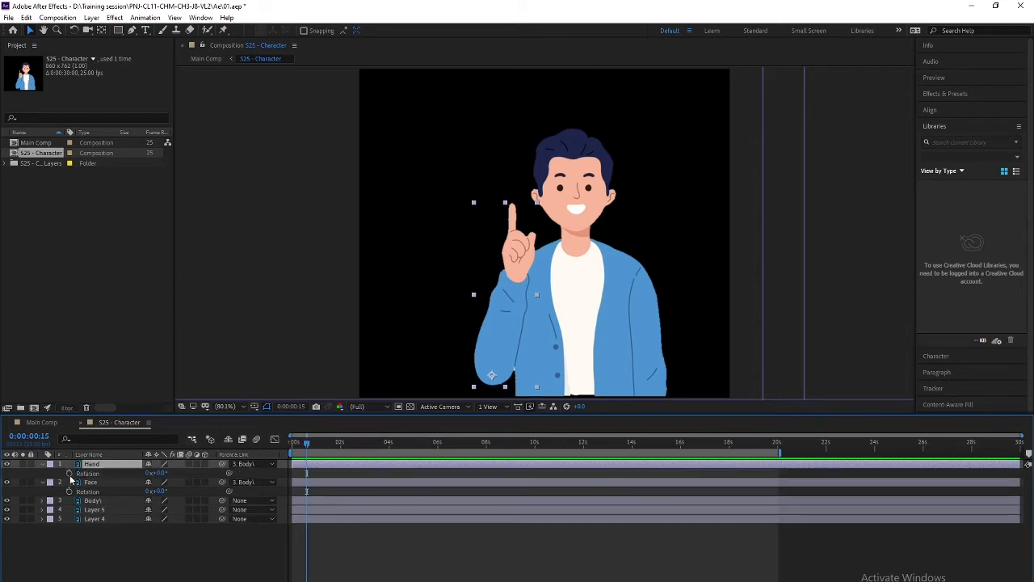
{"action": "type", "text": "w"}
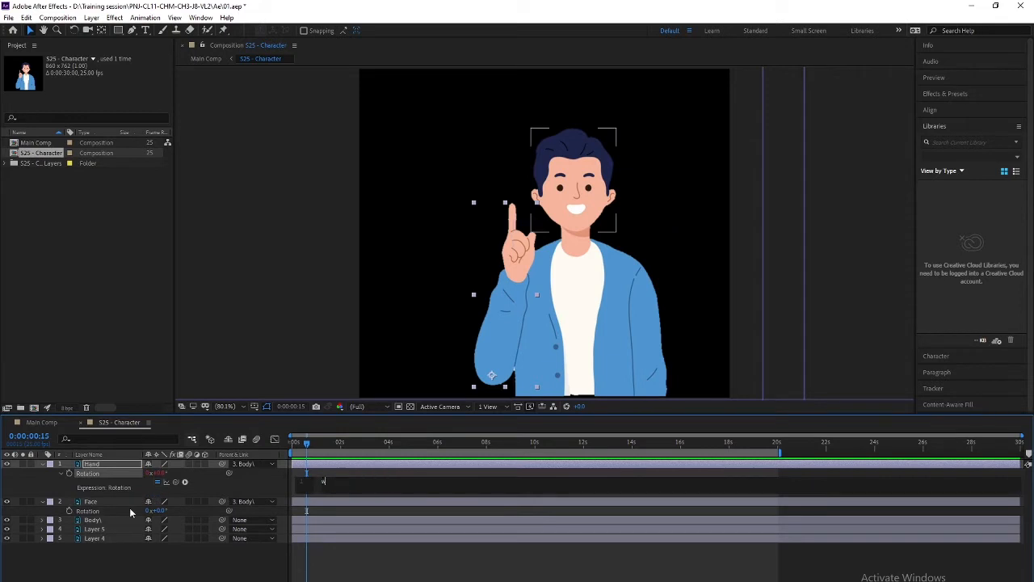
{"action": "type", "text": "igglr"}
{"action": "key", "text": "BackSpace"}
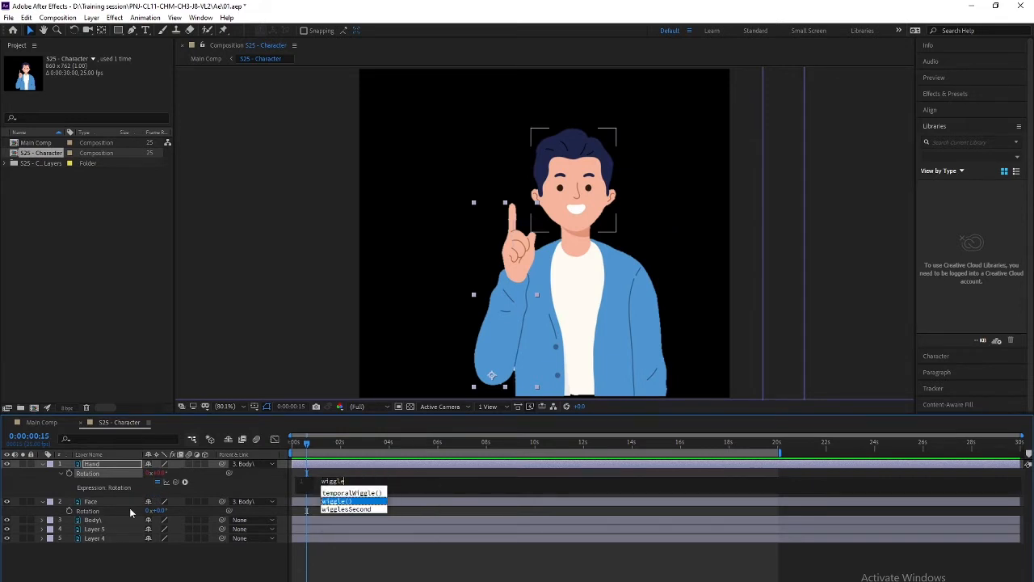
{"action": "type", "text": "e"}
{"action": "key", "text": "Return"}
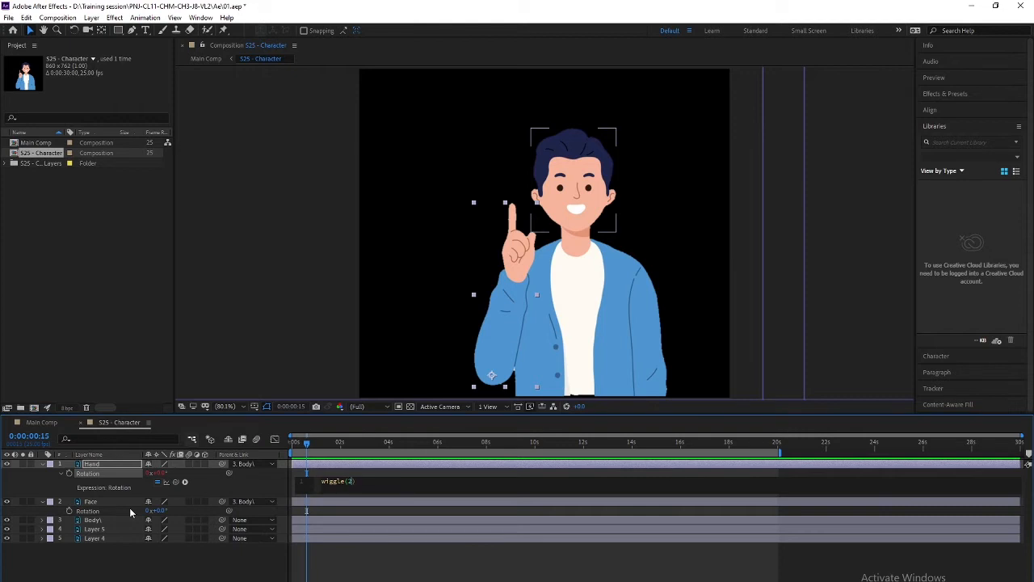
{"action": "type", "text": "2,4"}
{"action": "key", "text": "BackSpace"}
{"action": "key", "text": "Return"}
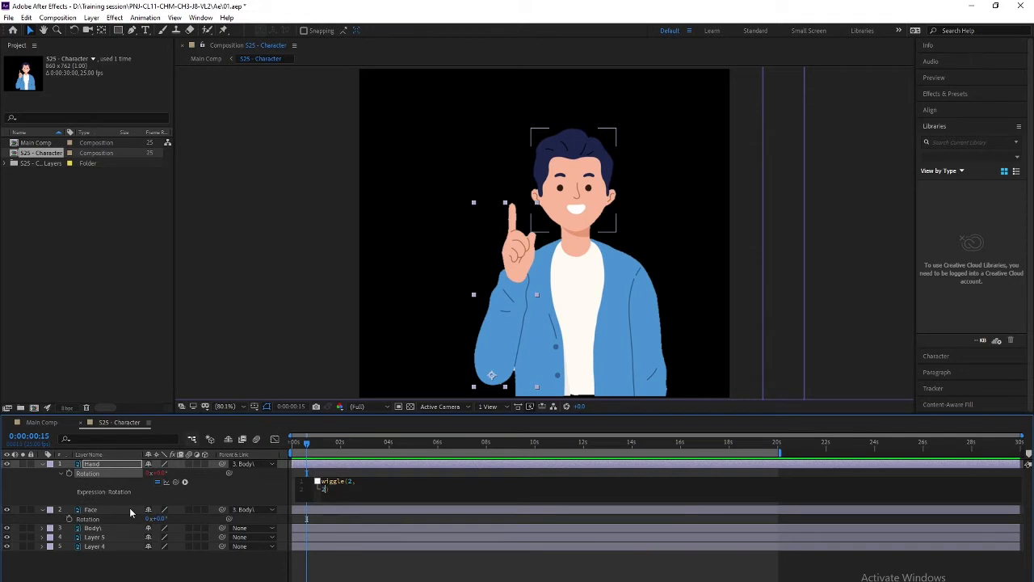
{"action": "key", "text": "BackSpace"}
{"action": "key", "text": "KP_Enter"}
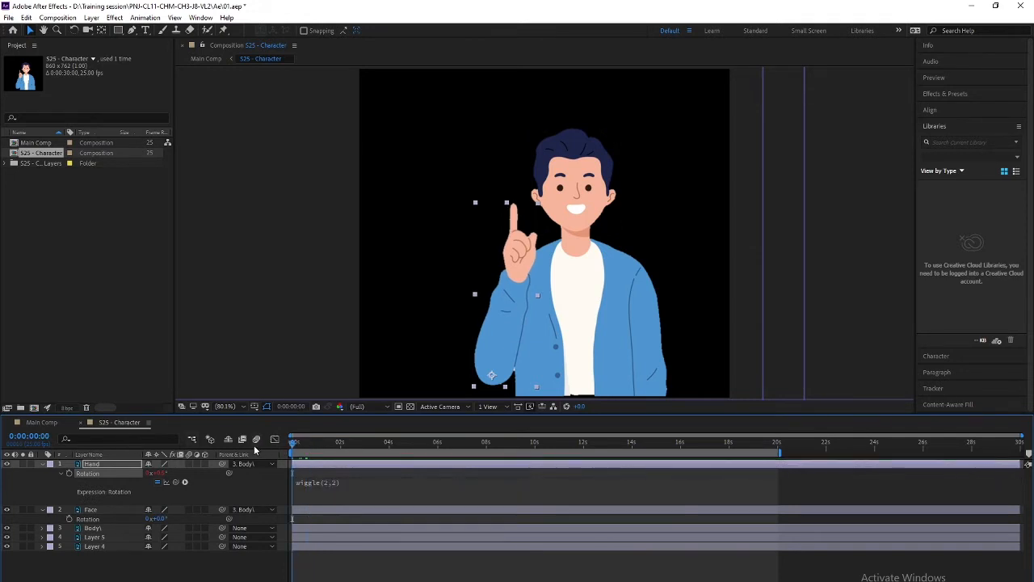
{"action": "key", "text": "space"}
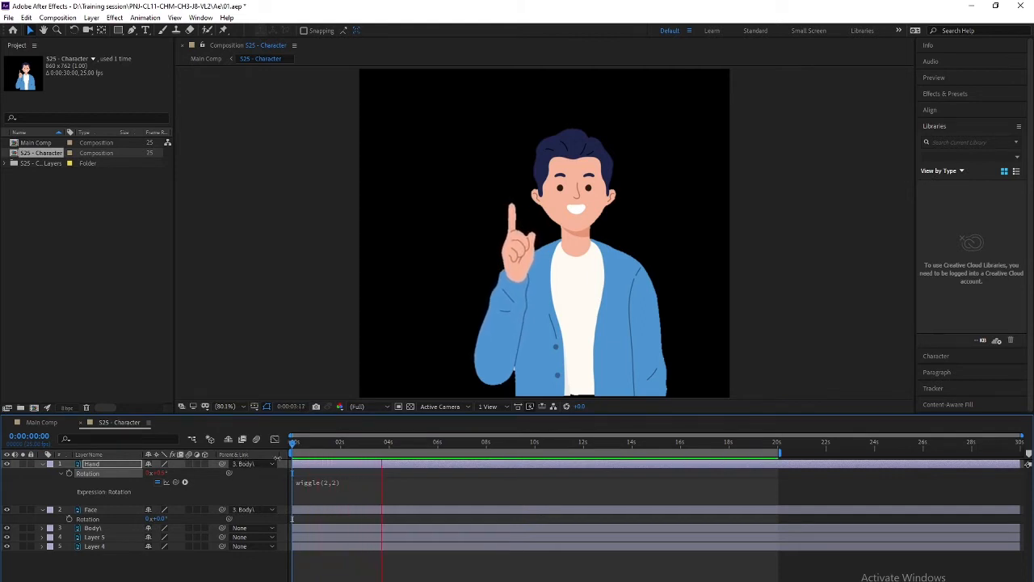
Step: Change the Hand layer's Rotation expression to wiggle(1,2) and preview the composition from the start
{"action": "left_click", "coordinate": [330, 482]}
{"action": "key", "text": "BackSpace"}
{"action": "type", "text": "1"}
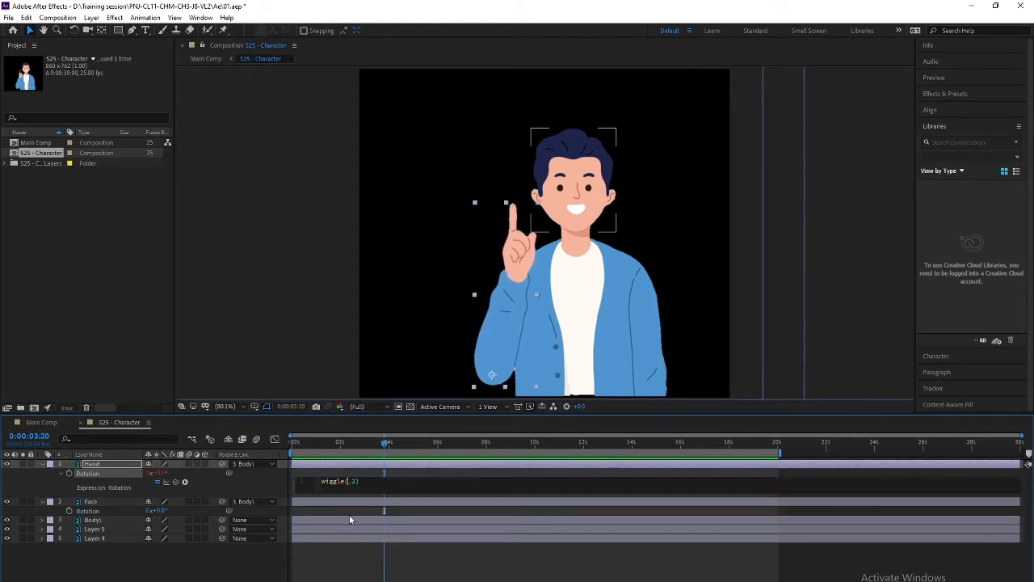
{"action": "key", "text": "KP_Enter"}
{"action": "left_click_drag", "start_coordinate": [339, 445], "coordinate": [216, 441]}
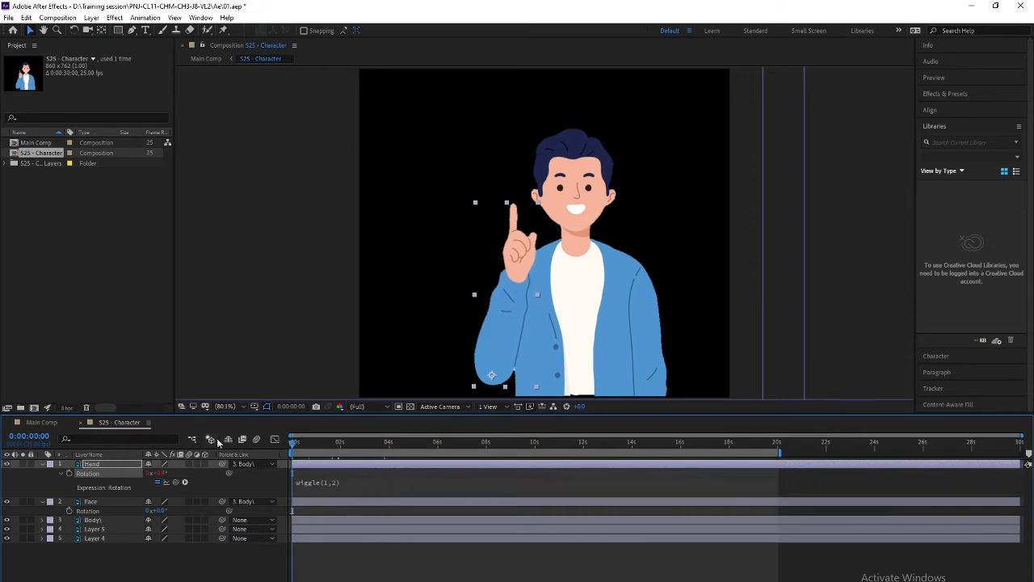
{"action": "key", "text": "space"}
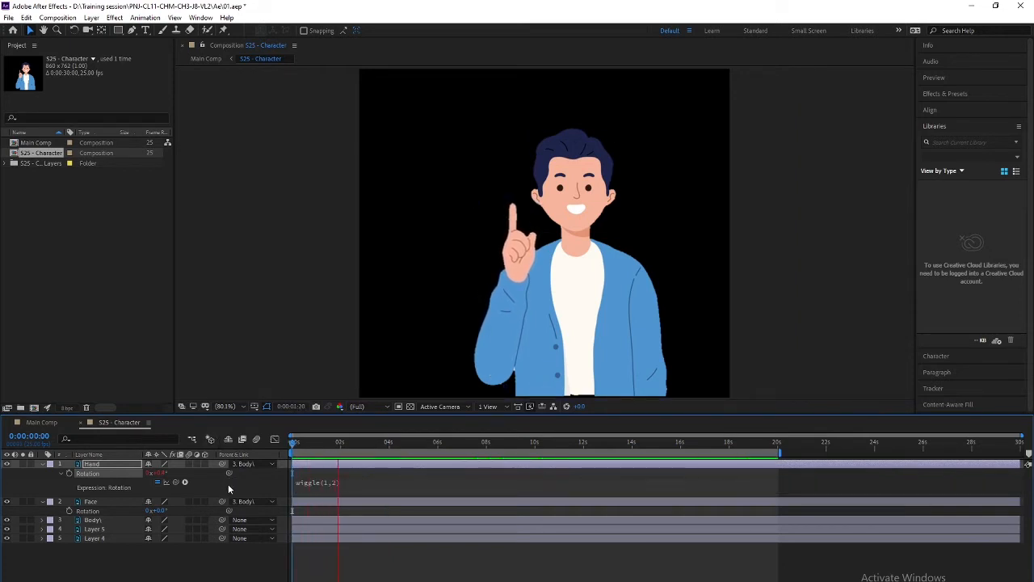
Step: Add the expression wiggle(1,2) to the Face layer's Rotation, preview the motion and return to the start
{"action": "left_click", "coordinate": [94, 503]}
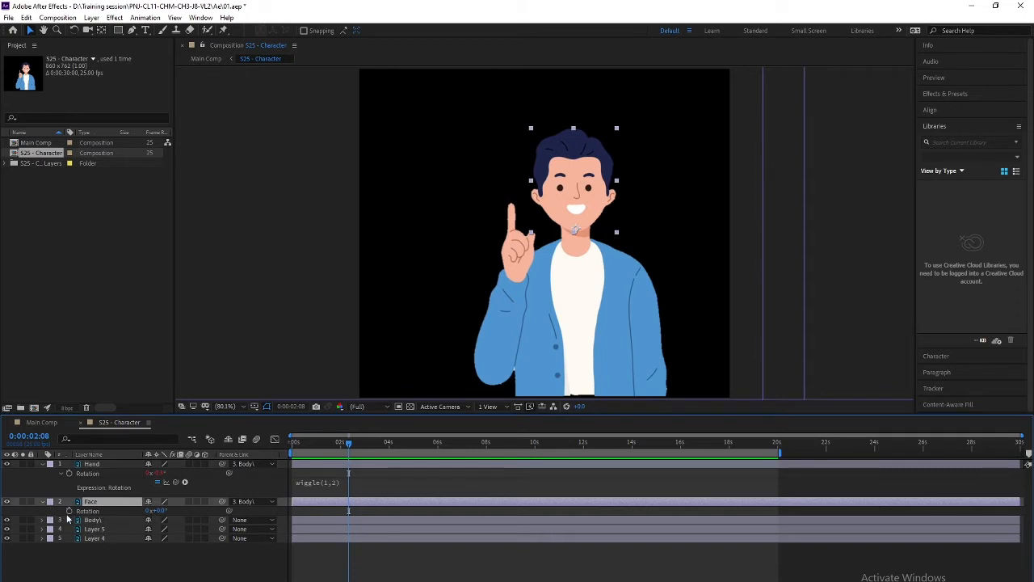
{"action": "left_click", "coordinate": [69, 511], "text": "alt"}
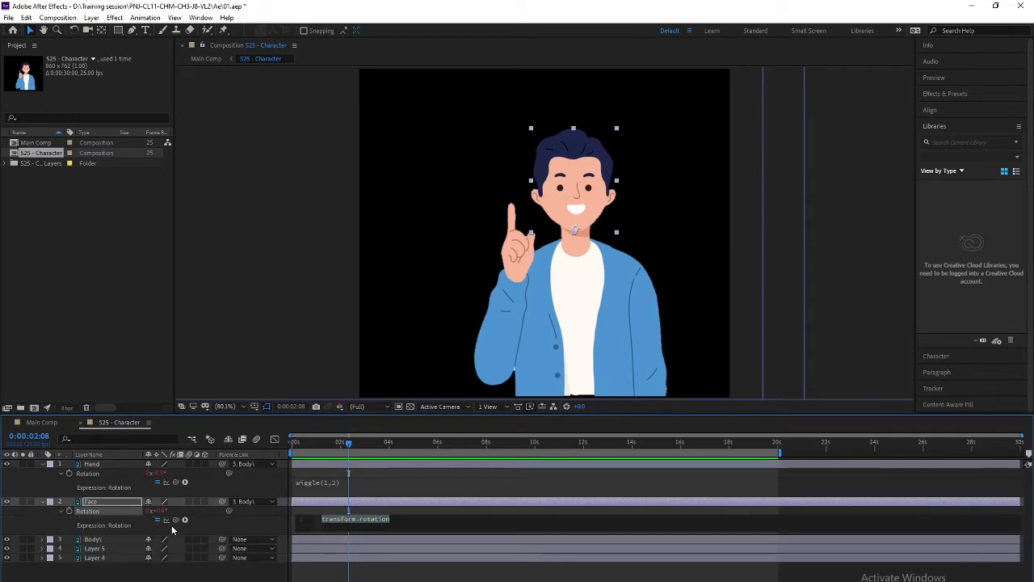
{"action": "type", "text": "wiggle()"}
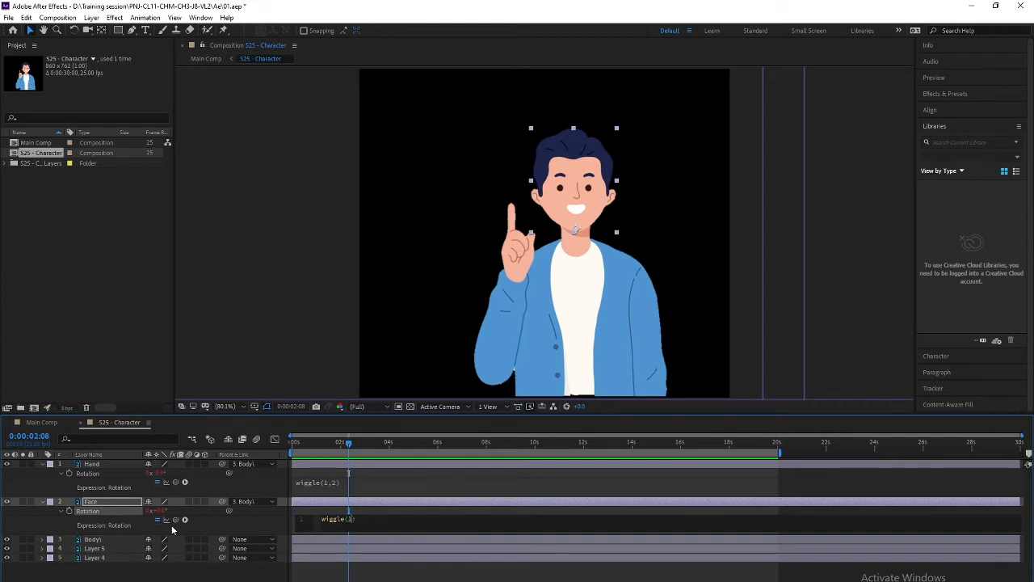
{"action": "left_click", "coordinate": [172, 525]}
{"action": "key", "text": "space"}
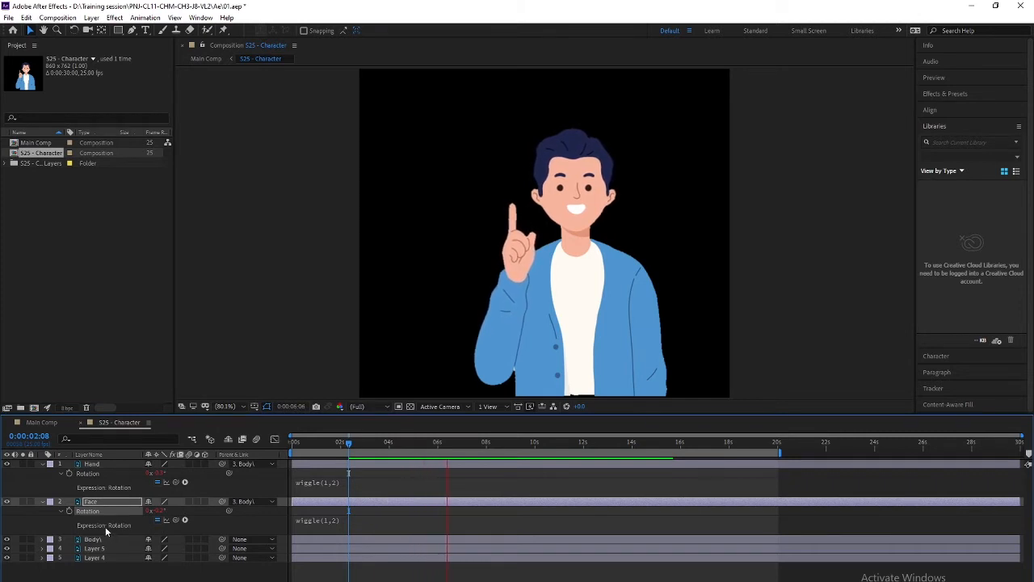
{"action": "key", "text": "space"}
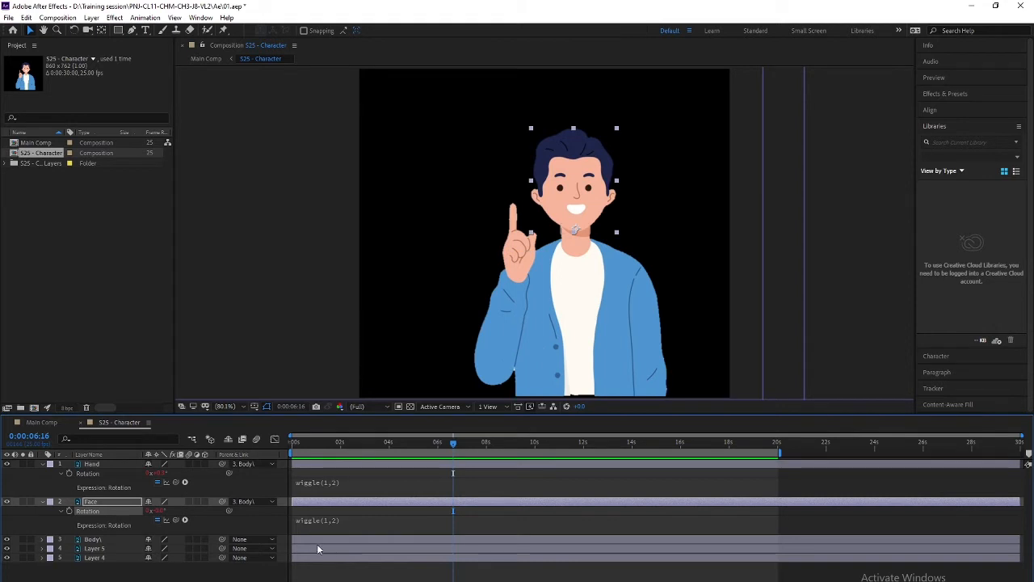
{"action": "left_click_drag", "start_coordinate": [343, 443], "coordinate": [320, 443]}
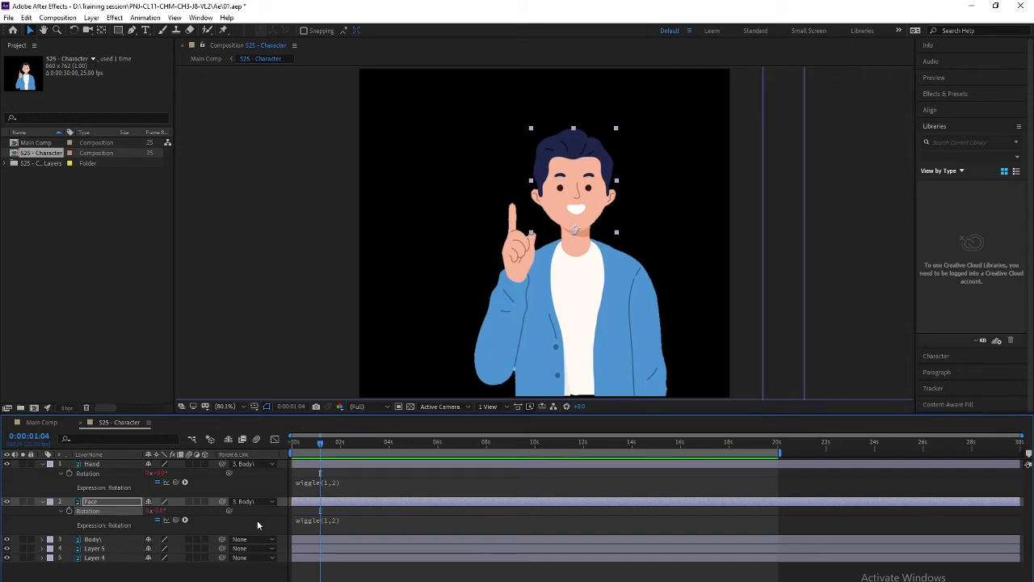
{"action": "left_click_drag", "start_coordinate": [321, 445], "coordinate": [442, 474]}
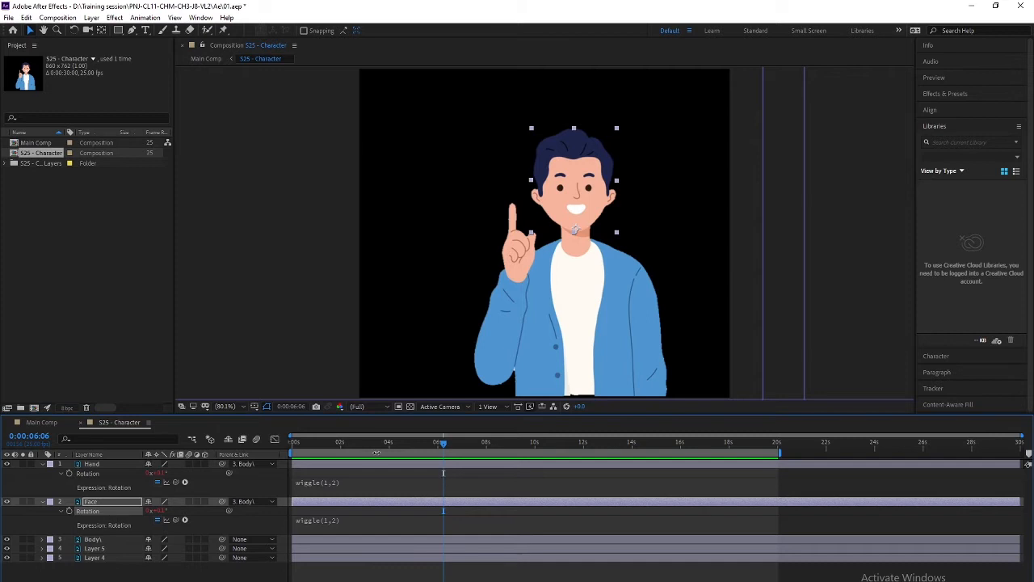
{"action": "left_click_drag", "start_coordinate": [417, 446], "coordinate": [291, 440]}
Step: Keyframe the Hand layer's Rotation at 0:00 and 1:05, with the arm swung down out of frame in the first keyframe
{"action": "left_click", "coordinate": [90, 455]}
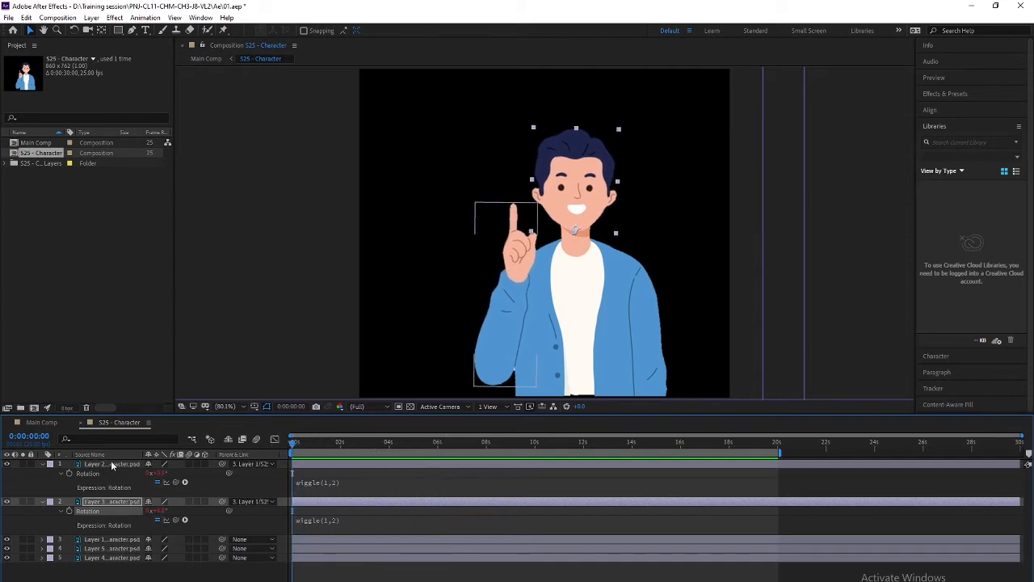
{"action": "left_click", "coordinate": [110, 463]}
{"action": "left_click", "coordinate": [111, 455]}
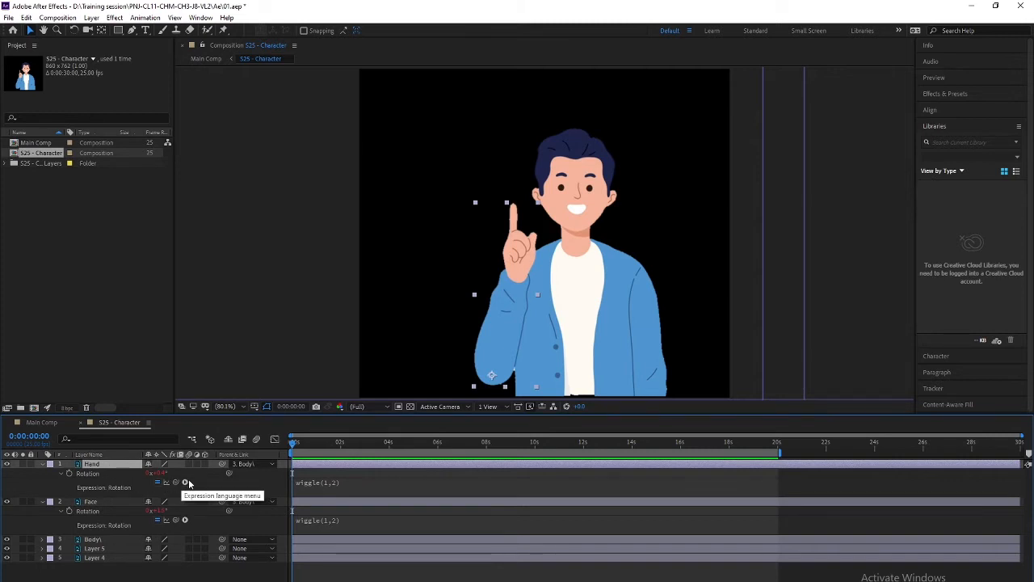
{"action": "key", "text": "alt+shift+r"}
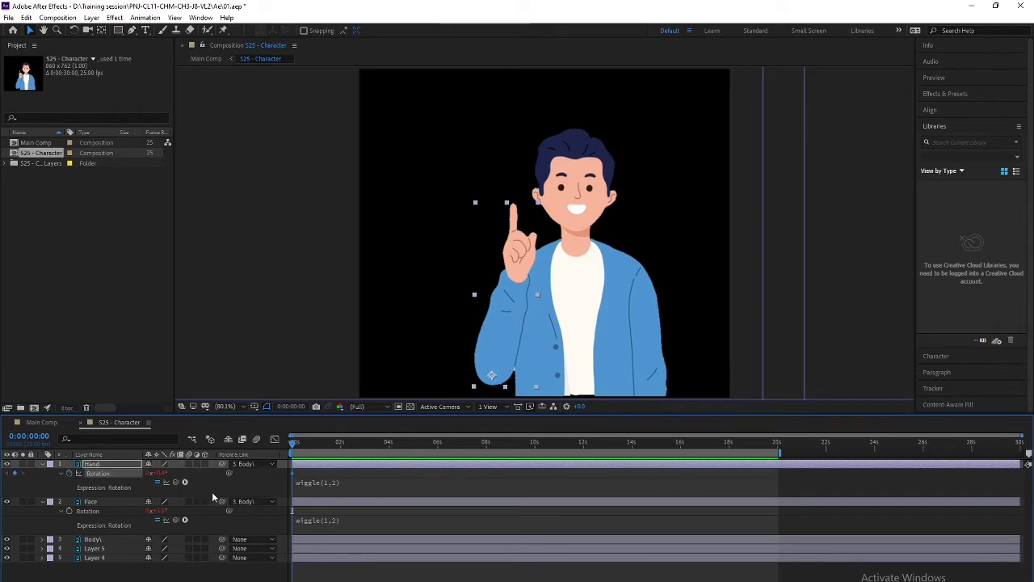
{"action": "key", "text": "space"}
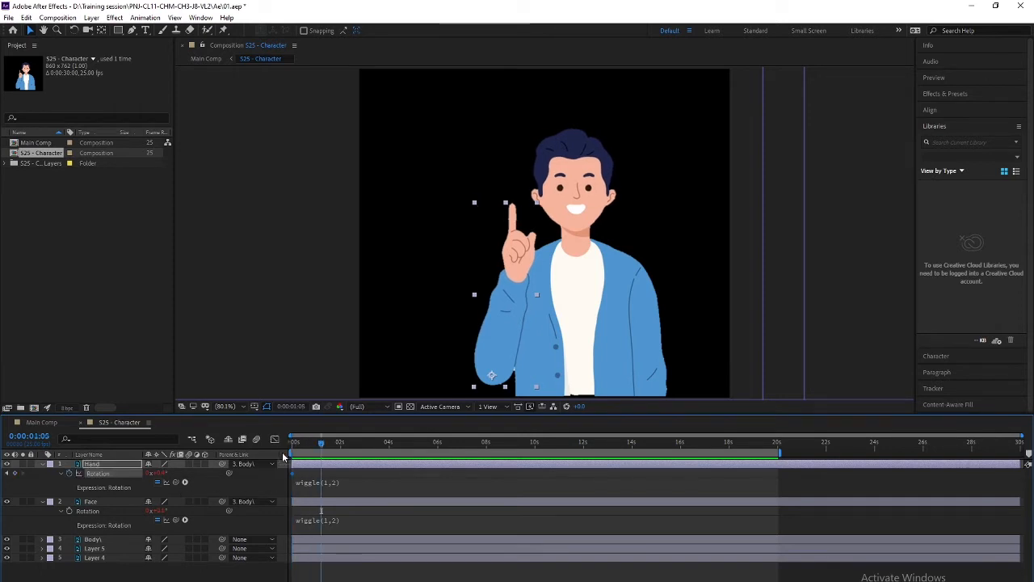
{"action": "left_click", "coordinate": [287, 444]}
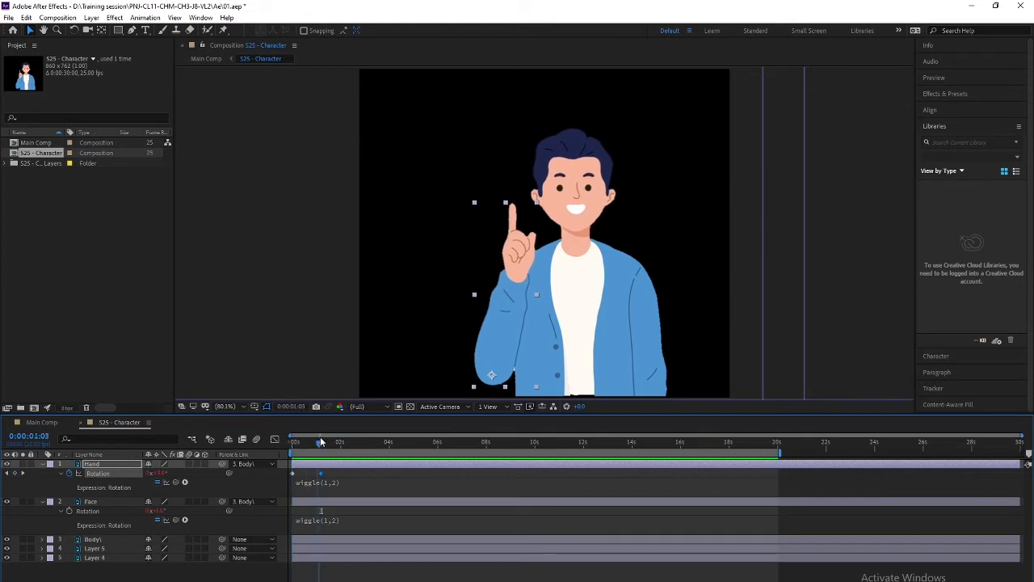
{"action": "left_click_drag", "start_coordinate": [157, 473], "coordinate": [68, 473]}
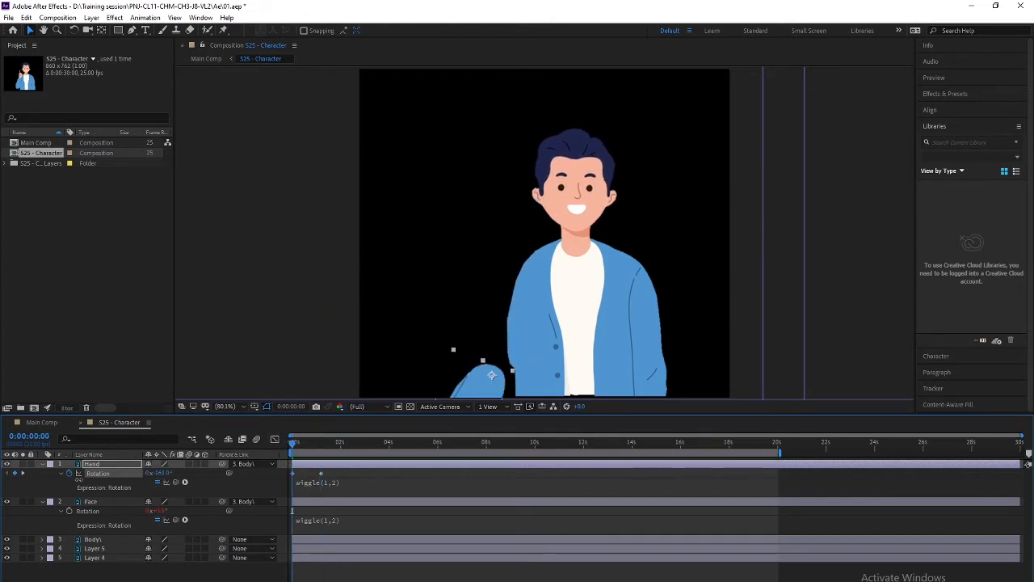
Step: Preview the arm raise, move the Hand's second Rotation keyframe closer to the start, and preview it again
{"action": "key", "text": "space"}
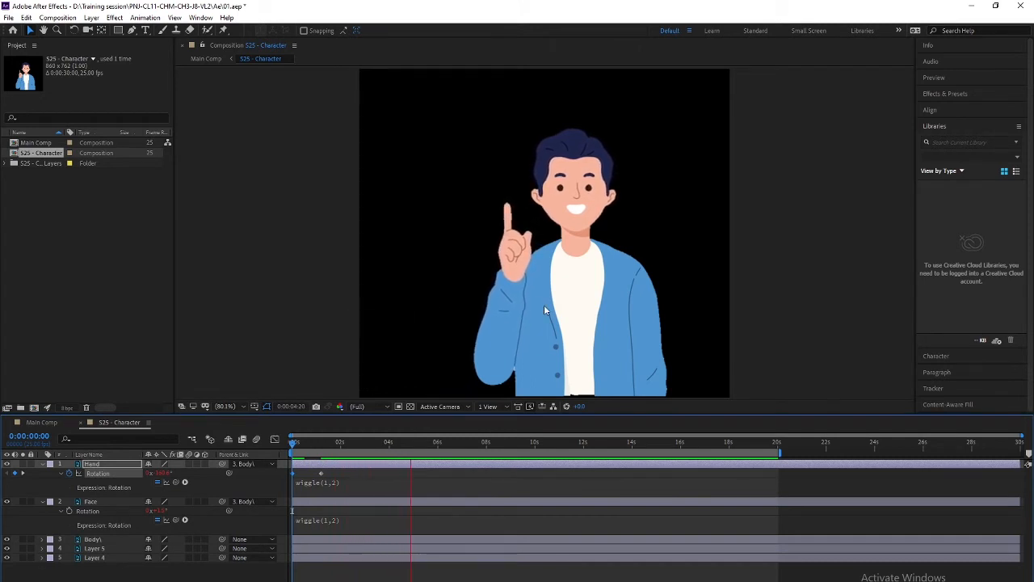
{"action": "key", "text": "space"}
{"action": "left_click_drag", "start_coordinate": [329, 470], "coordinate": [269, 478]}
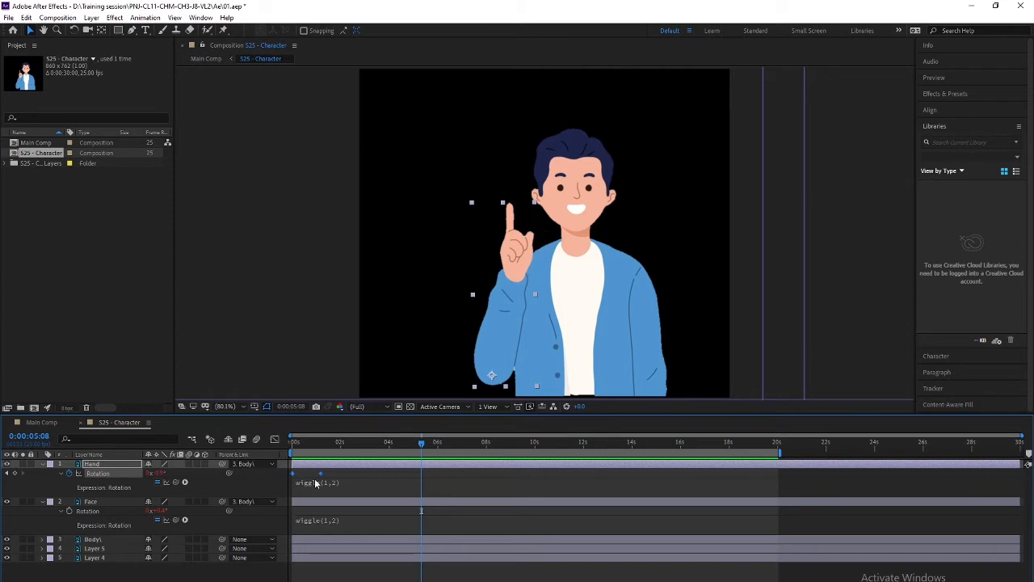
{"action": "key", "text": "Home"}
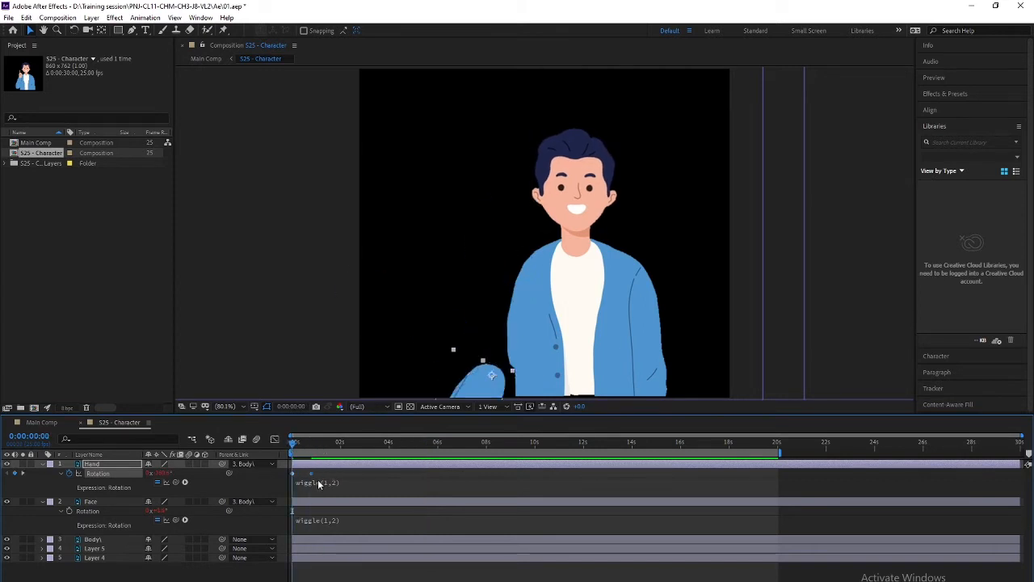
{"action": "key", "text": "space"}
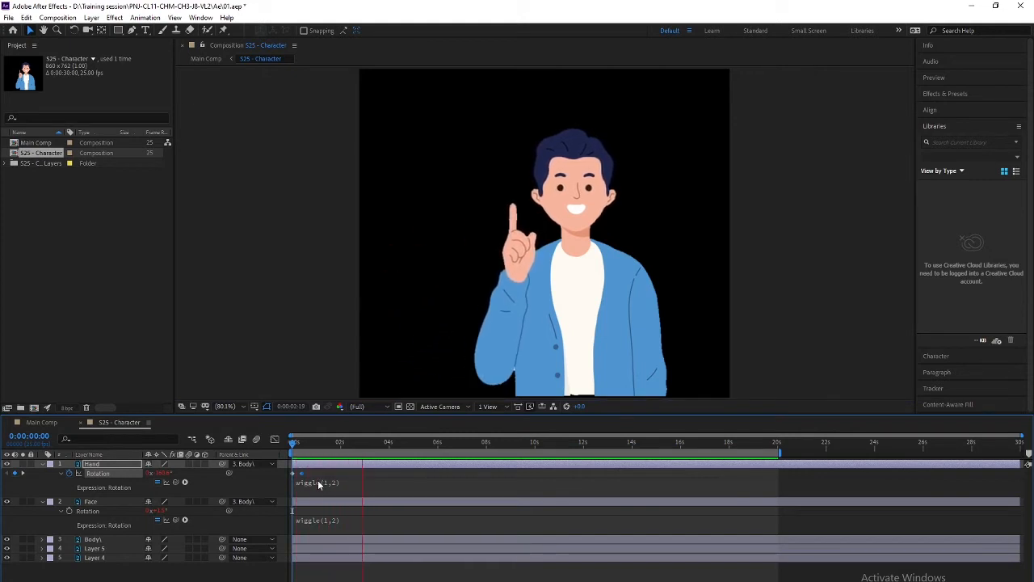
Step: Delete both Rotation keyframes from the Hand layer and return to the start of the composition
{"action": "key", "text": "space"}
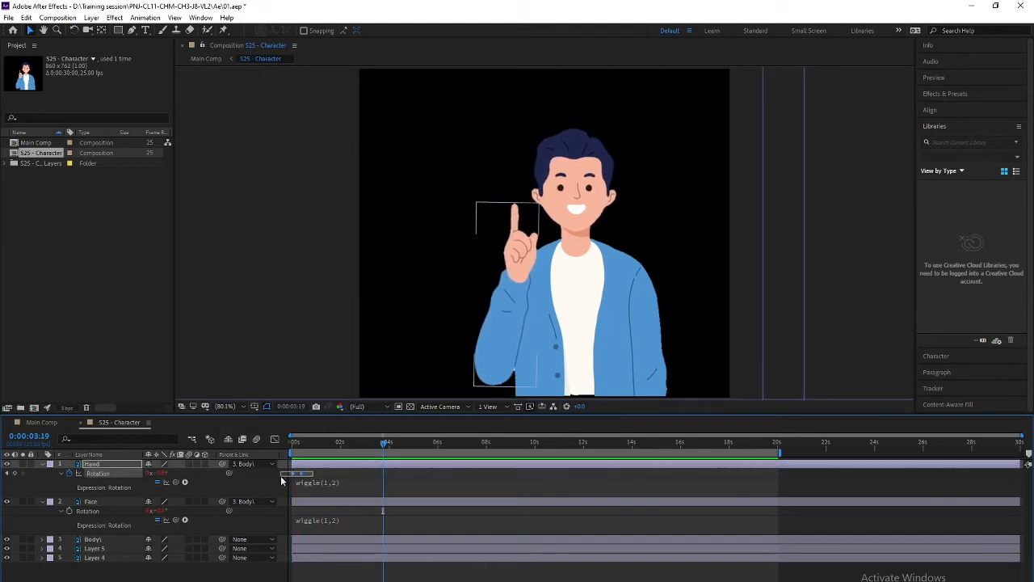
{"action": "key", "text": "Delete"}
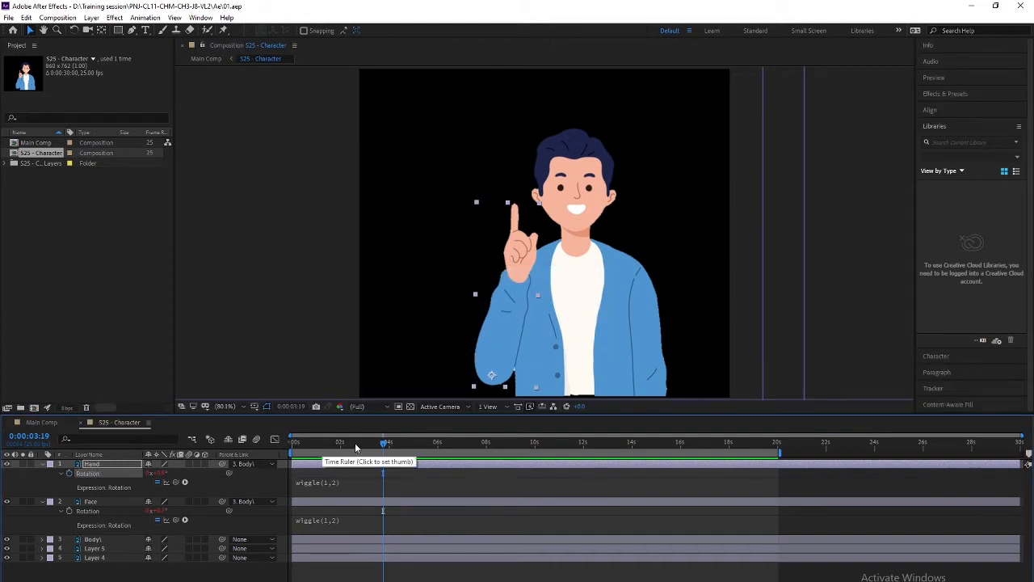
{"action": "left_click", "coordinate": [297, 442]}
{"action": "left_click_drag", "start_coordinate": [297, 442], "coordinate": [274, 438]}
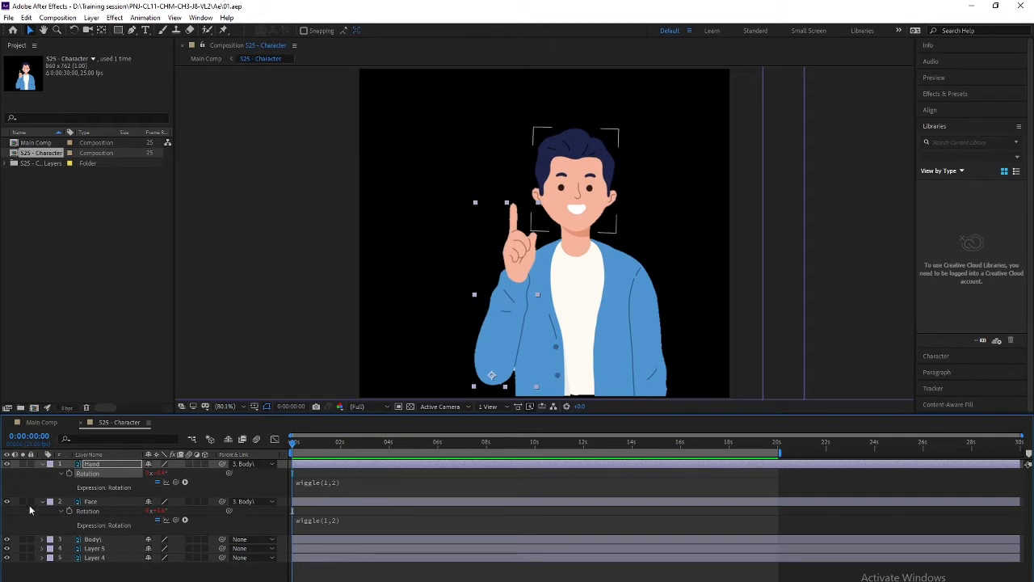
Step: Remove the wiggle expression from the Face layer's Rotation
{"action": "left_click", "coordinate": [302, 524]}
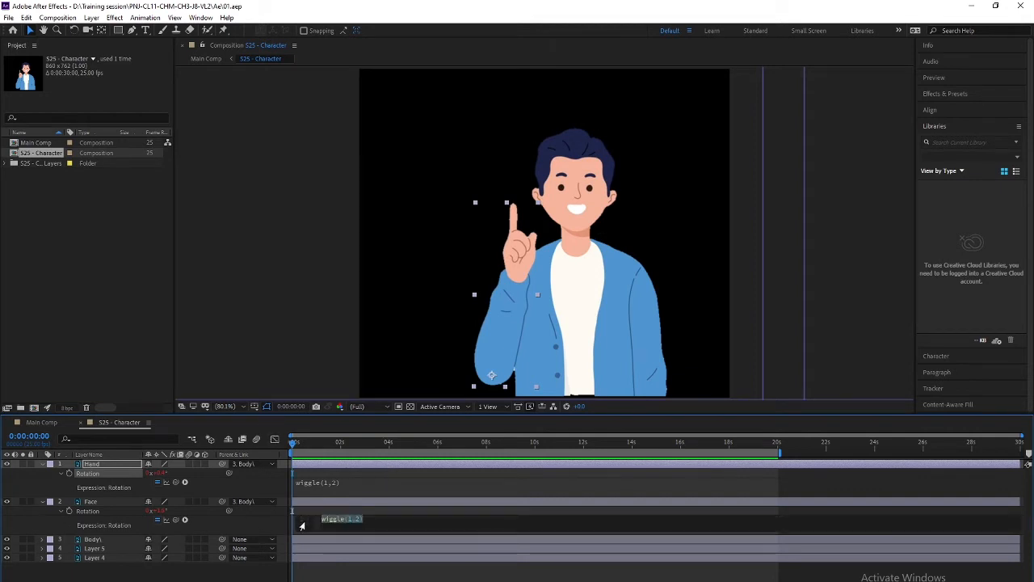
{"action": "key", "text": "BackSpace"}
{"action": "left_click", "coordinate": [316, 511]}
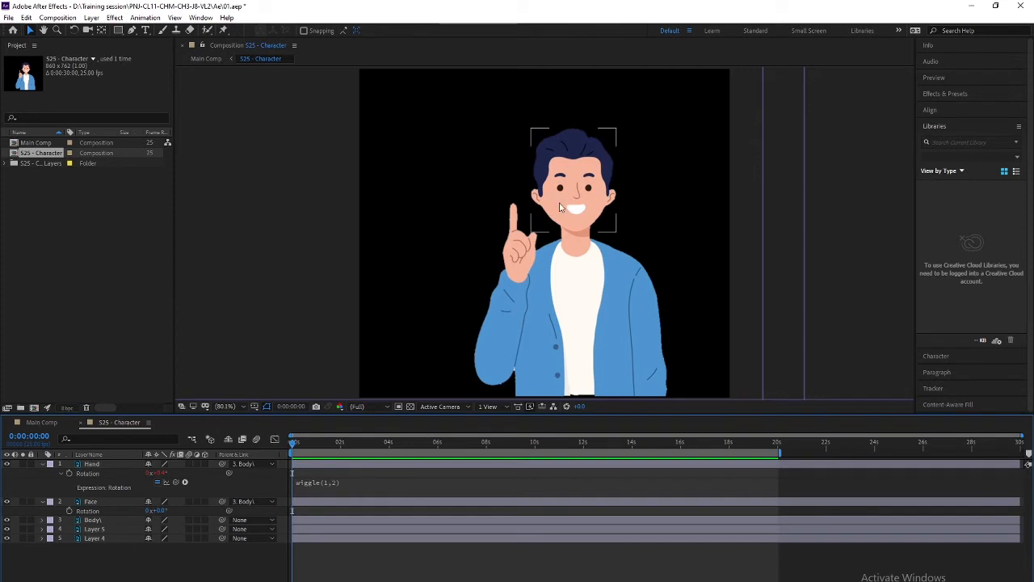
Step: Examine the character's face close up, both in the composition and in the Face layer's own view
{"action": "scroll", "coordinate": [488, 215], "scroll_direction": "up", "scroll_amount": 4}
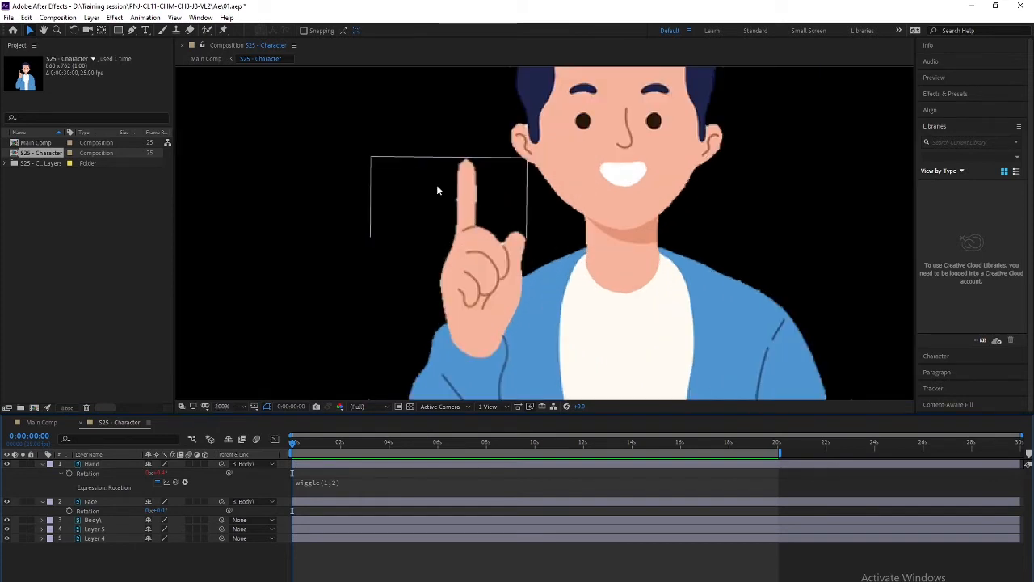
{"action": "left_click_drag", "start_coordinate": [375, 165], "coordinate": [173, 313]}
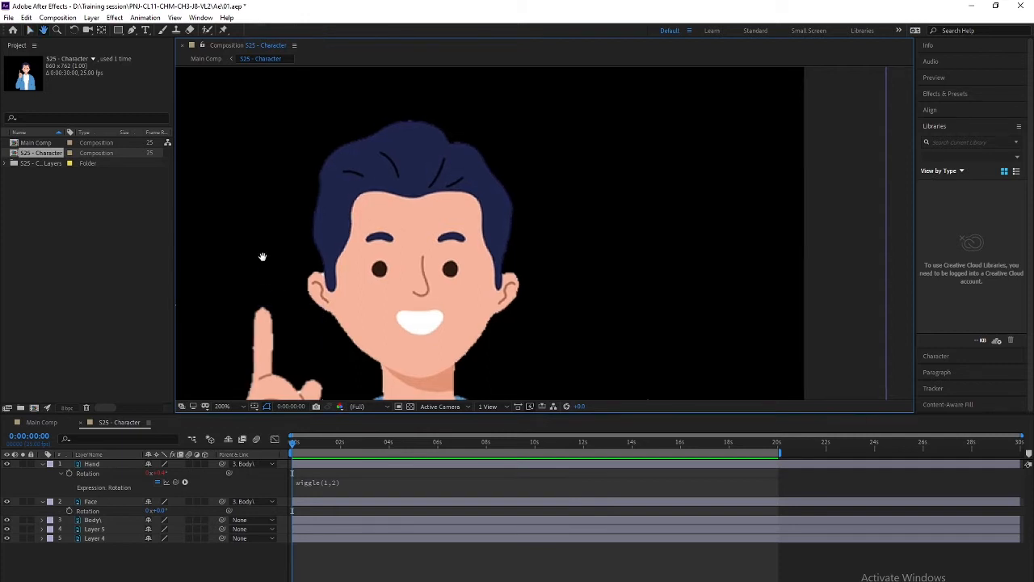
{"action": "left_click_drag", "start_coordinate": [263, 256], "coordinate": [314, 231]}
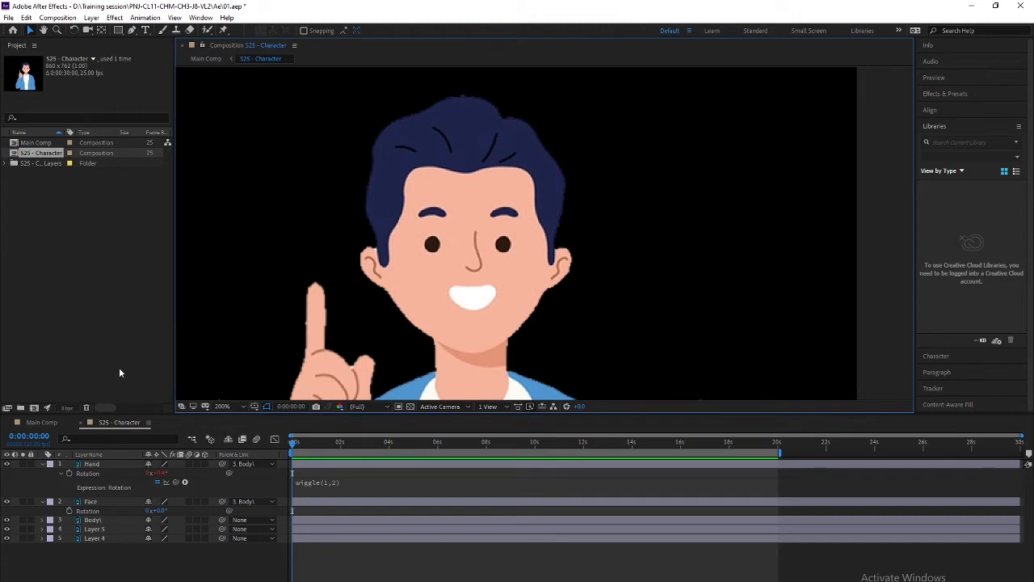
{"action": "left_click", "coordinate": [91, 502]}
{"action": "double_click", "coordinate": [90, 502]}
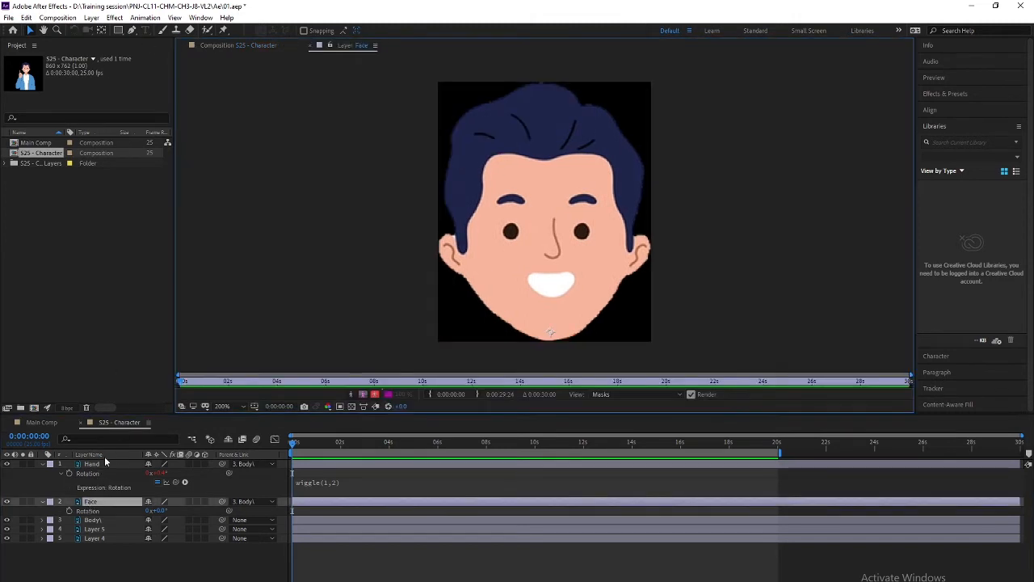
{"action": "left_click", "coordinate": [236, 45]}
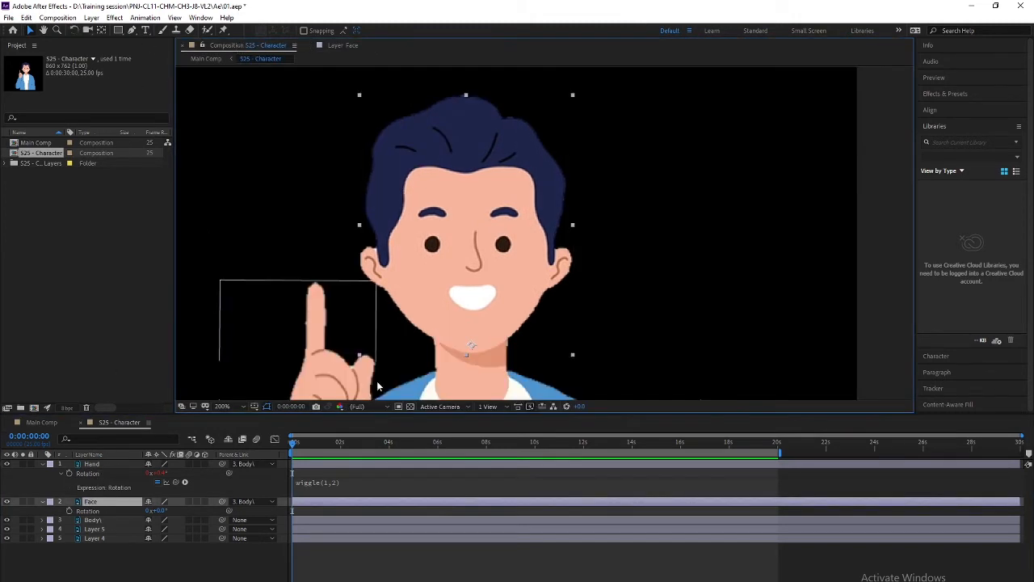
{"action": "key", "text": "ctrl+shift+a"}
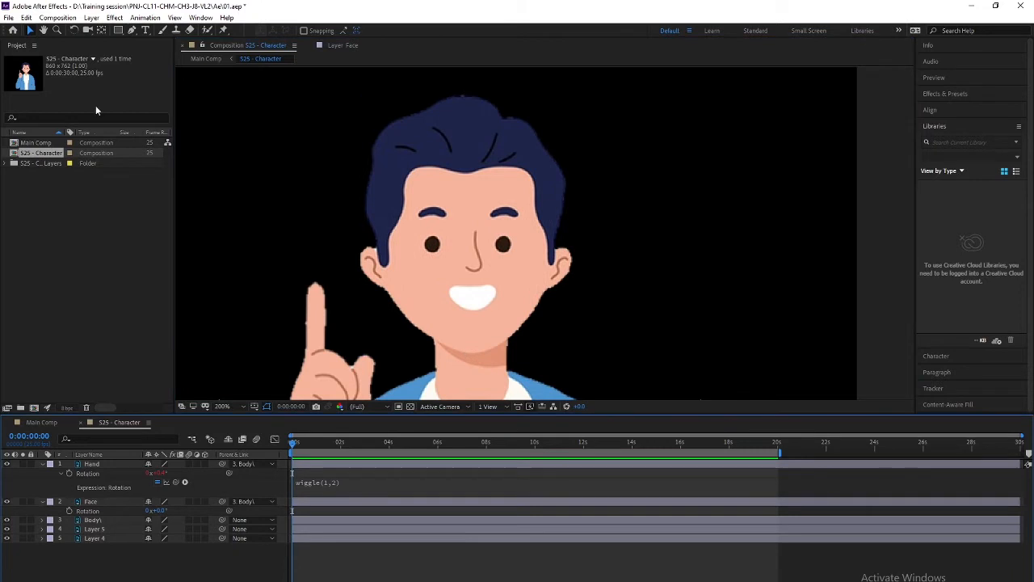
Step: Create an 860 x 762 px solid layer in the skin colour sampled from the character's forehead
{"action": "left_click", "coordinate": [131, 30]}
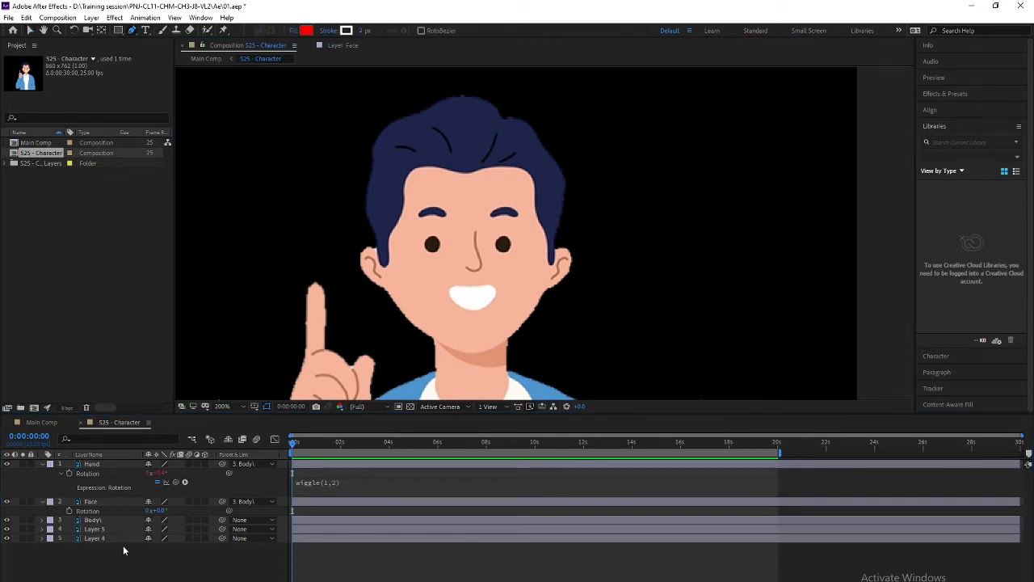
{"action": "key", "text": "ctrl+y"}
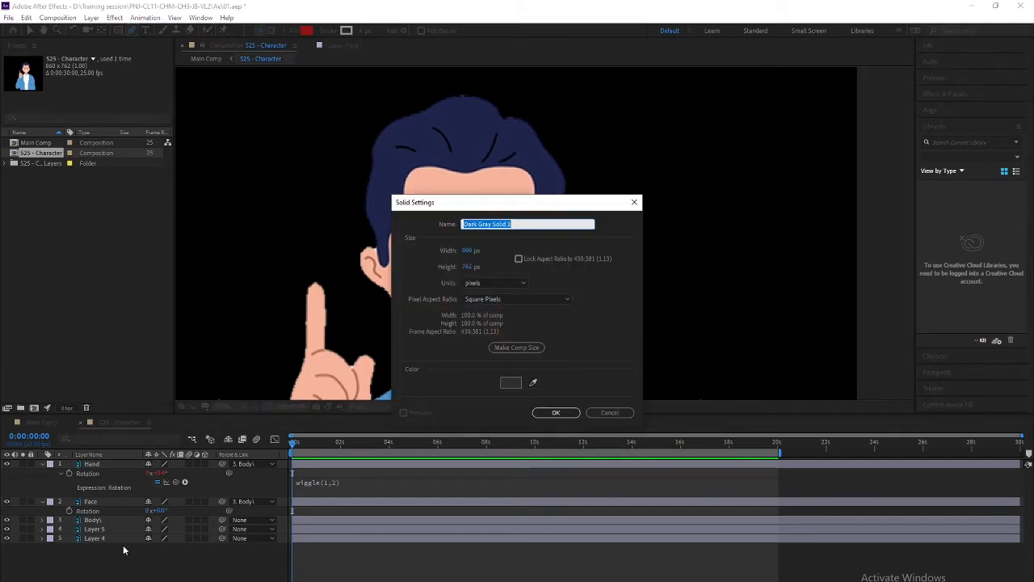
{"action": "left_click", "coordinate": [534, 382]}
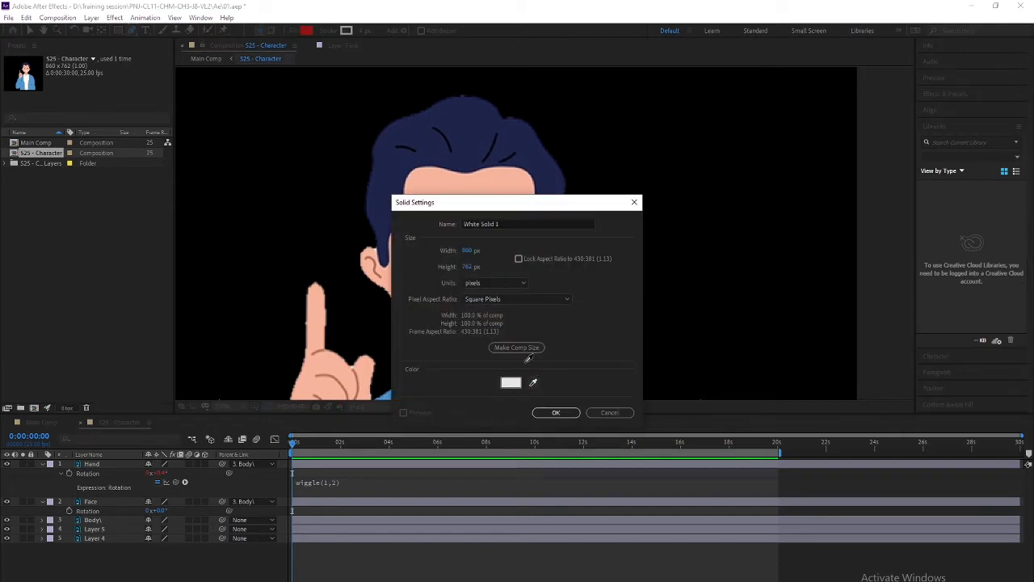
{"action": "left_click", "coordinate": [497, 184]}
{"action": "left_click", "coordinate": [556, 413]}
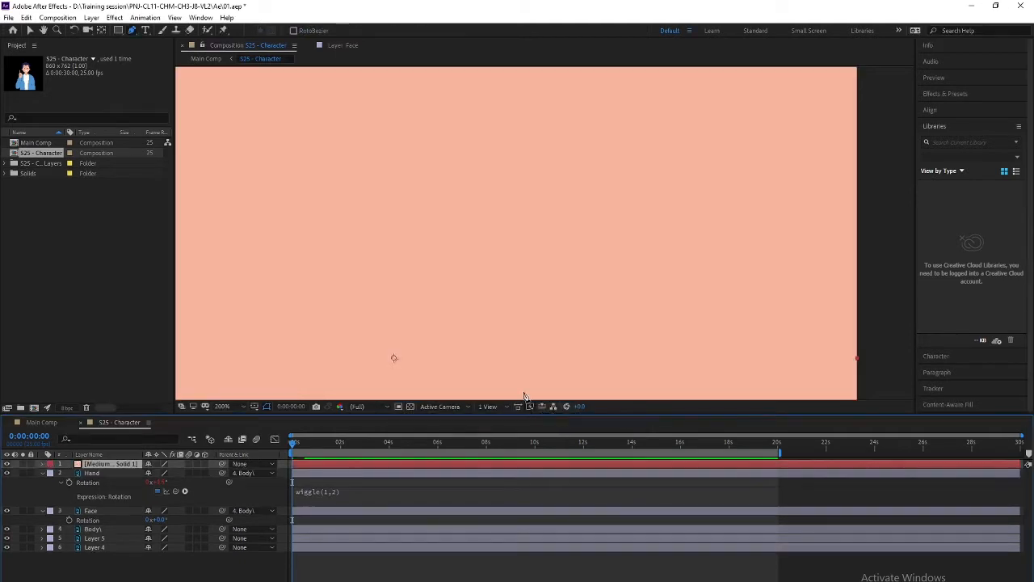
Step: Move the skin-coloured solid between the Hand and Face layers and hide it
{"action": "key", "text": "comma"}
{"action": "key", "text": "comma"}
{"action": "key", "text": "comma"}
{"action": "key", "text": "comma"}
{"action": "key", "text": "comma"}
{"action": "key", "text": "comma"}
{"action": "key", "text": "comma"}
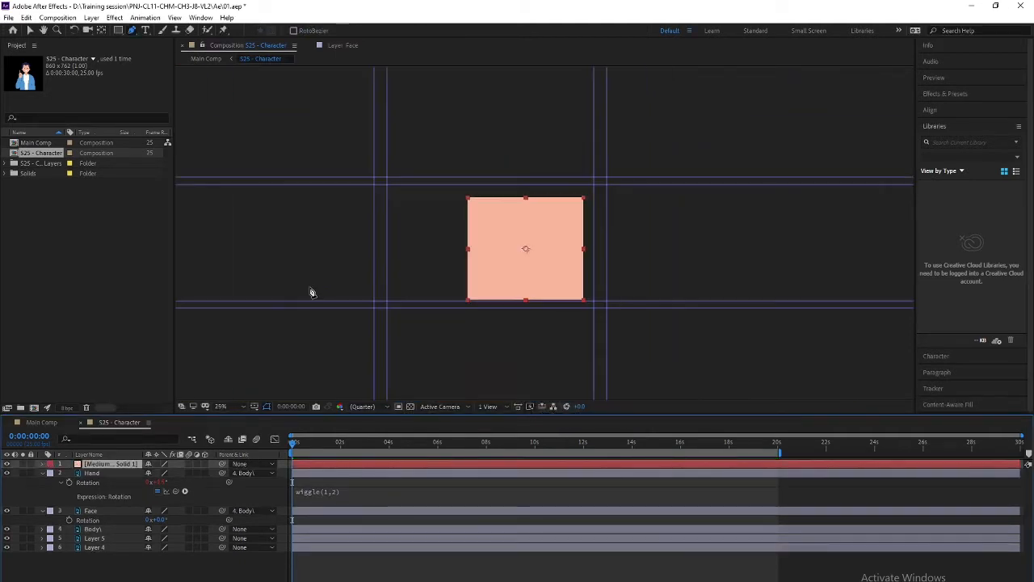
{"action": "key", "text": "period"}
{"action": "key", "text": "period"}
{"action": "key", "text": "period"}
{"action": "key", "text": "period"}
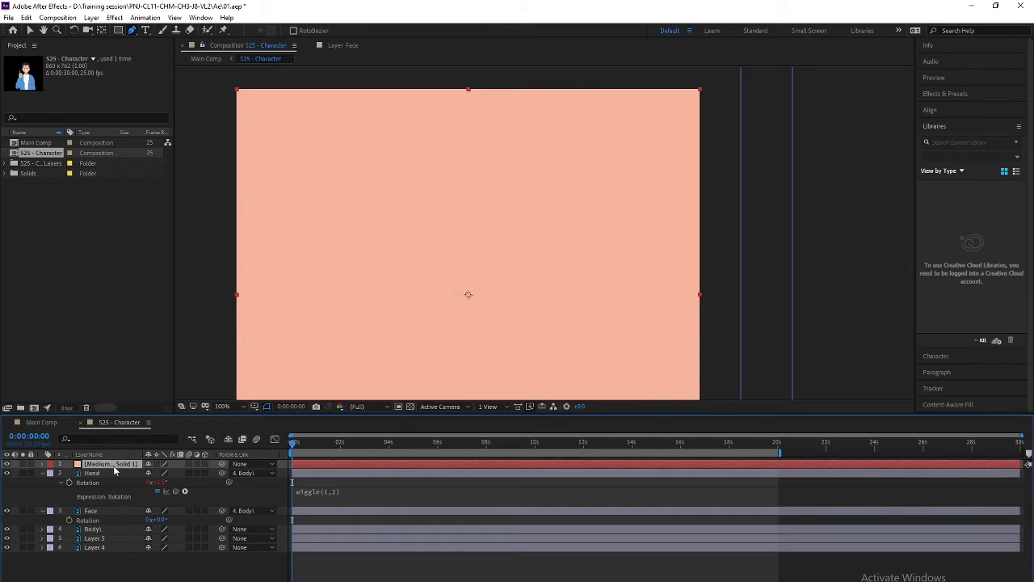
{"action": "left_click_drag", "start_coordinate": [113, 466], "coordinate": [115, 504]}
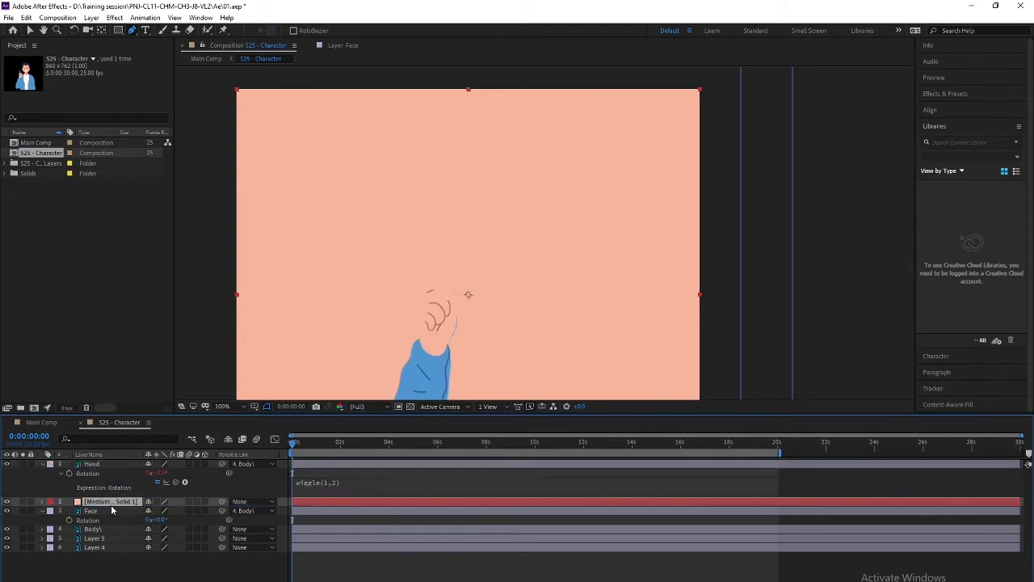
{"action": "left_click", "coordinate": [7, 502]}
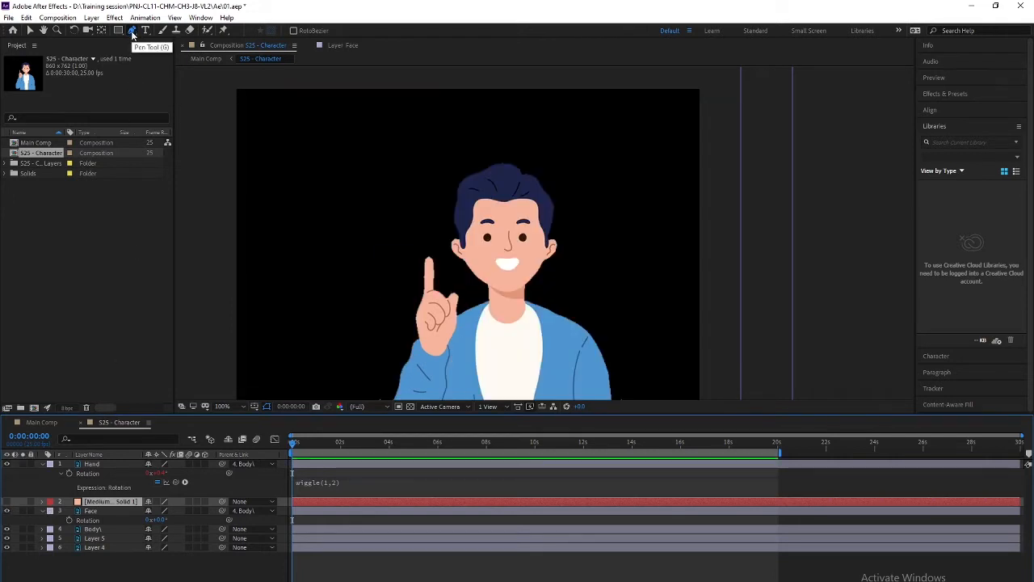
Step: Draw a closed round Pen mask on the hidden solid, tracing the eye nearest the raised finger
{"action": "scroll", "coordinate": [490, 252], "scroll_direction": "up", "scroll_amount": 5}
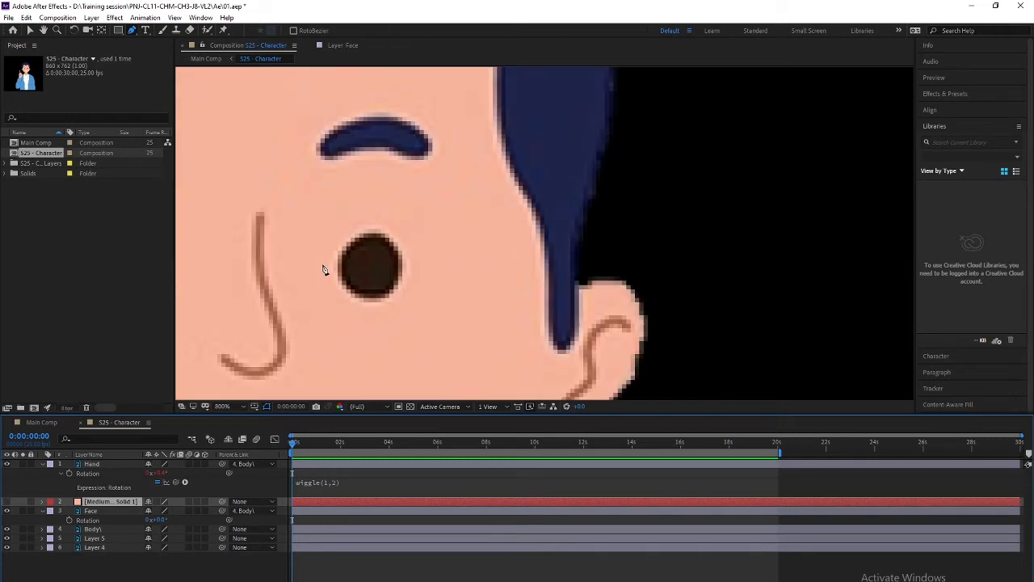
{"action": "scroll", "coordinate": [324, 271], "scroll_direction": "down", "scroll_amount": 1}
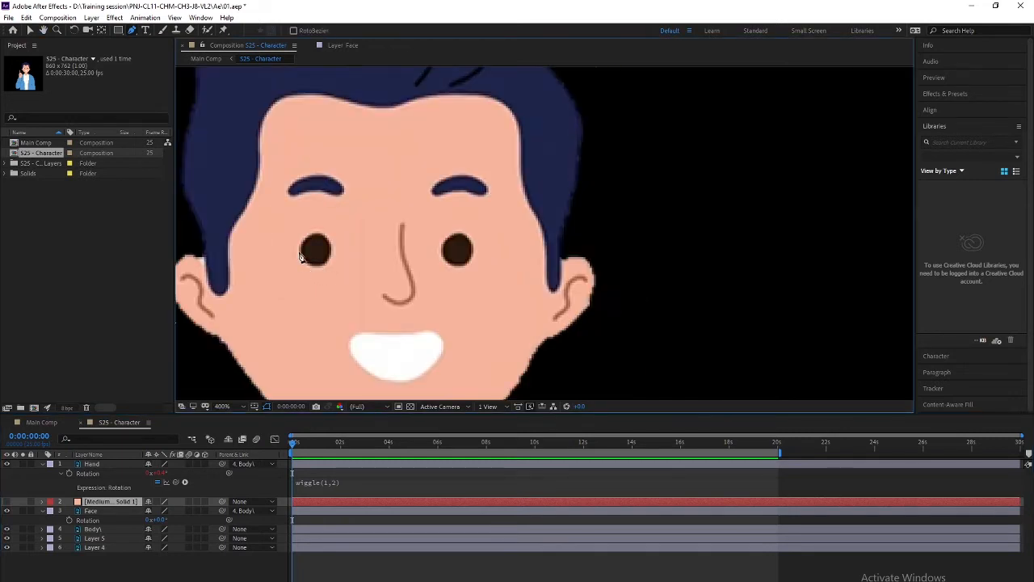
{"action": "left_click", "coordinate": [300, 254]}
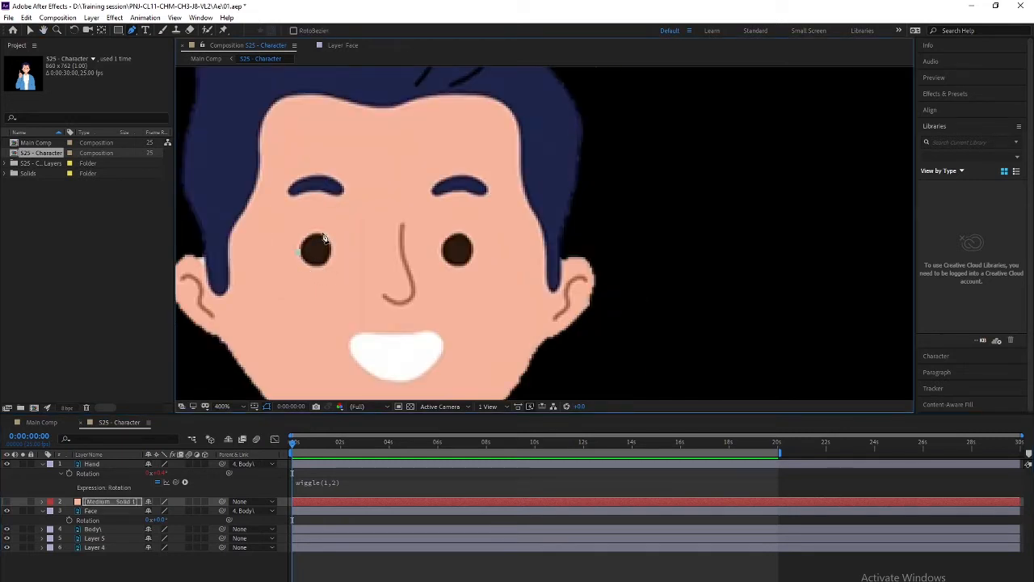
{"action": "left_click", "coordinate": [320, 237]}
{"action": "left_click", "coordinate": [334, 234]}
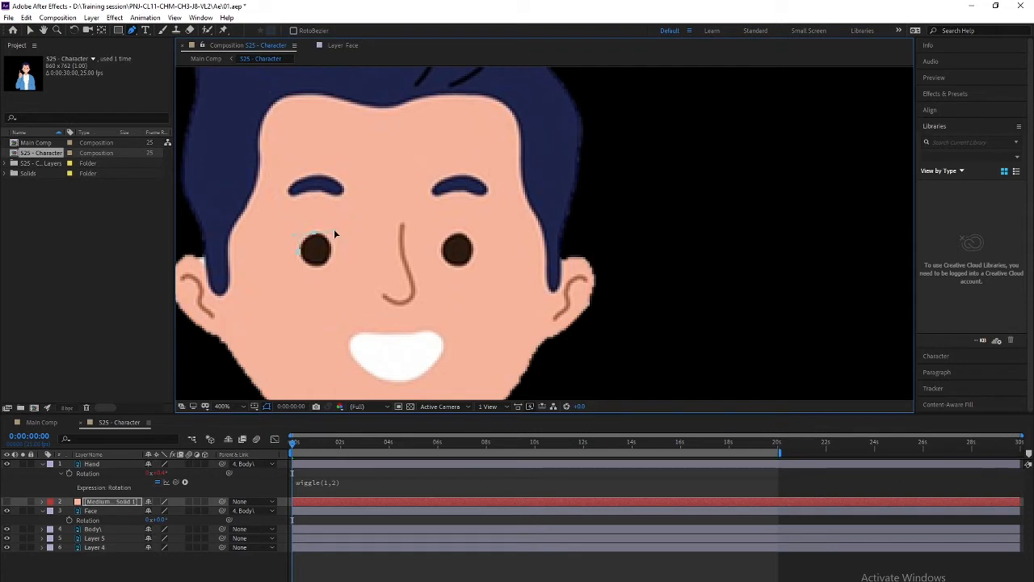
{"action": "left_click_drag", "start_coordinate": [320, 267], "coordinate": [306, 266]}
{"action": "left_click", "coordinate": [300, 253]}
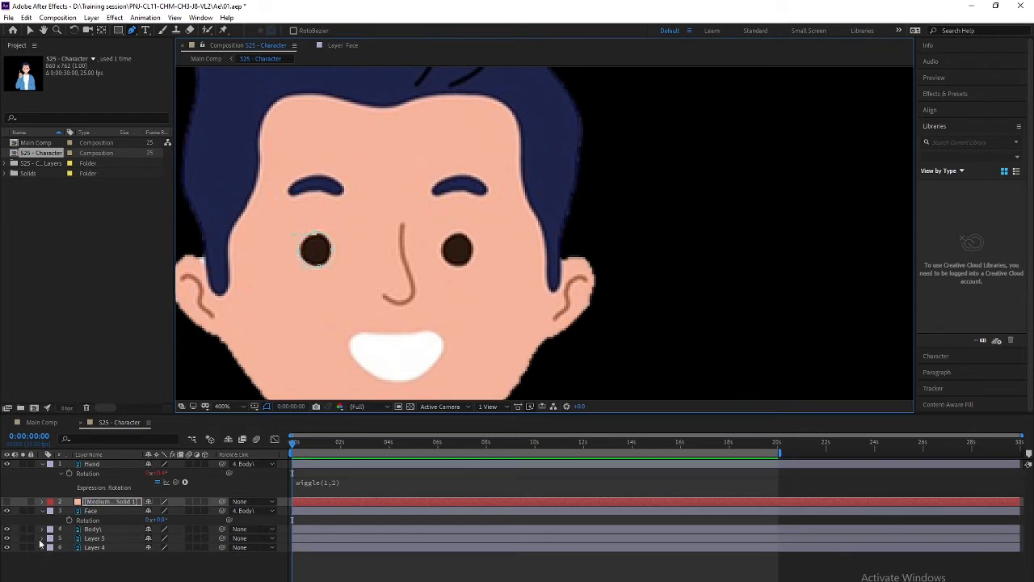
Step: Toggle the masked solid's visibility to compare the eye open and covered, leaving the solid shown
{"action": "left_click", "coordinate": [7, 502]}
{"action": "left_click", "coordinate": [8, 502]}
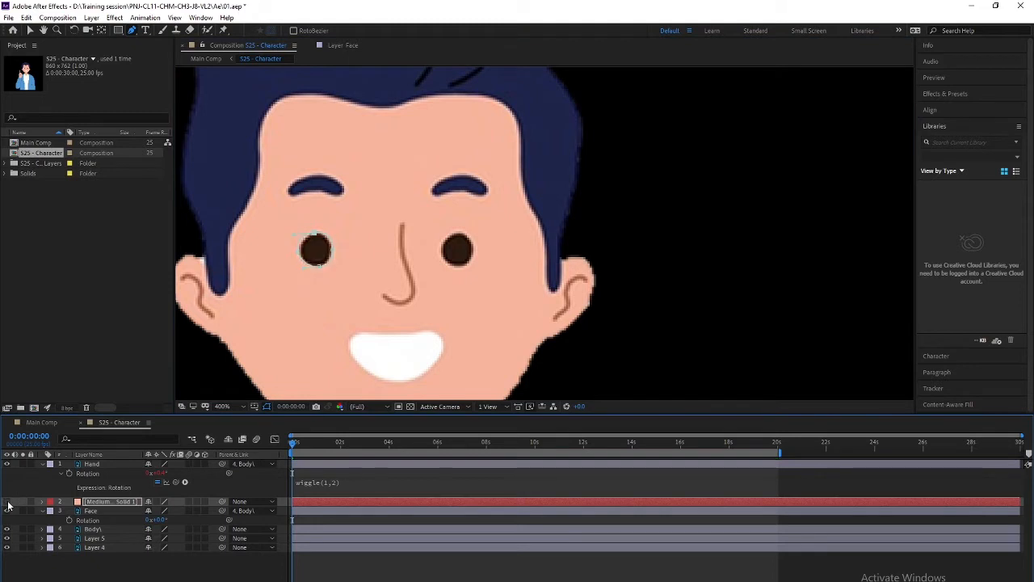
{"action": "left_click", "coordinate": [8, 501]}
{"action": "left_click", "coordinate": [7, 502]}
{"action": "left_click", "coordinate": [7, 502]}
{"action": "left_click", "coordinate": [8, 502]}
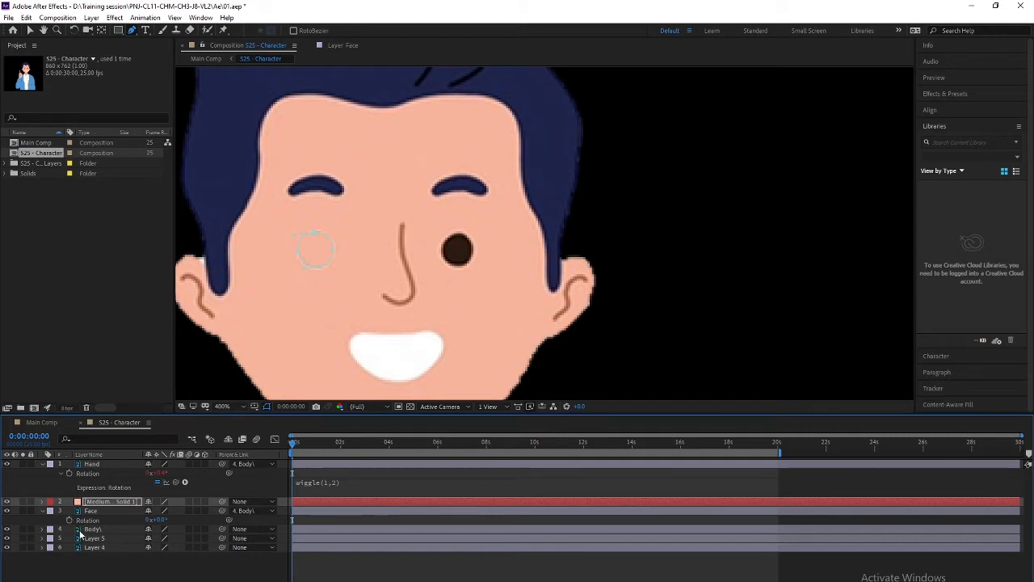
Step: Reveal the solid's Mask Path and set its first keyframe at the start of the composition
{"action": "key", "text": "m"}
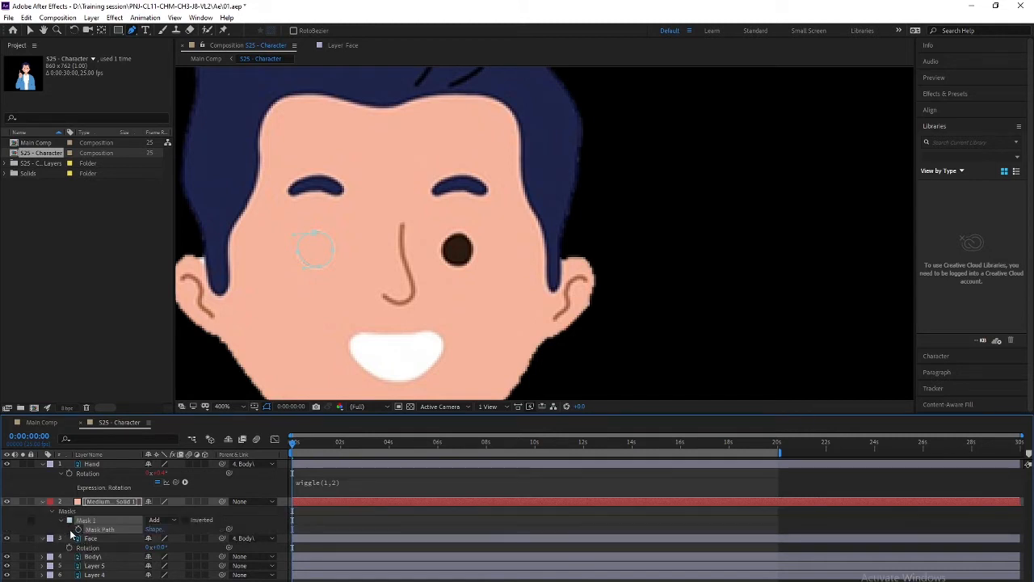
{"action": "left_click", "coordinate": [89, 539]}
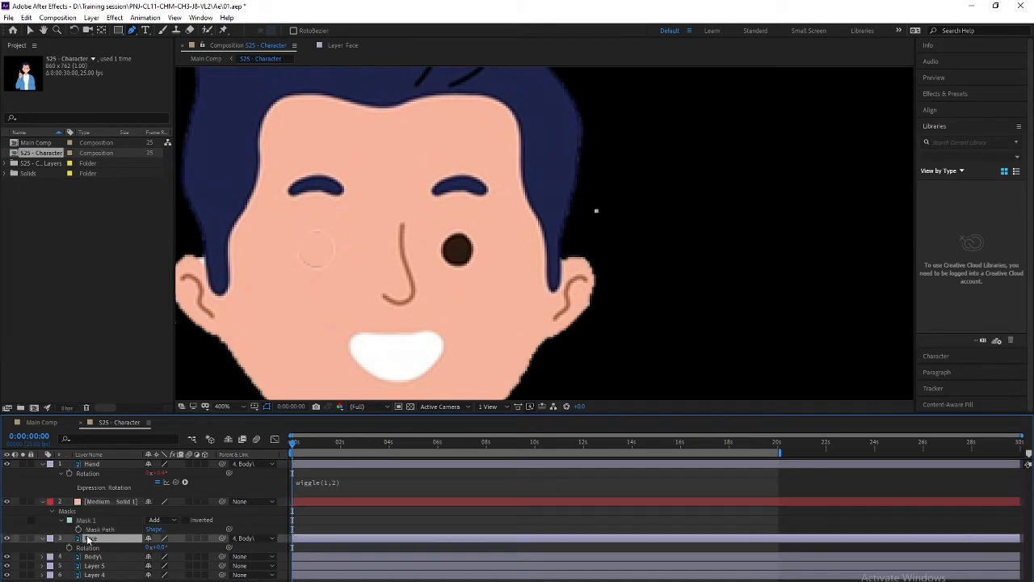
{"action": "left_click", "coordinate": [92, 531]}
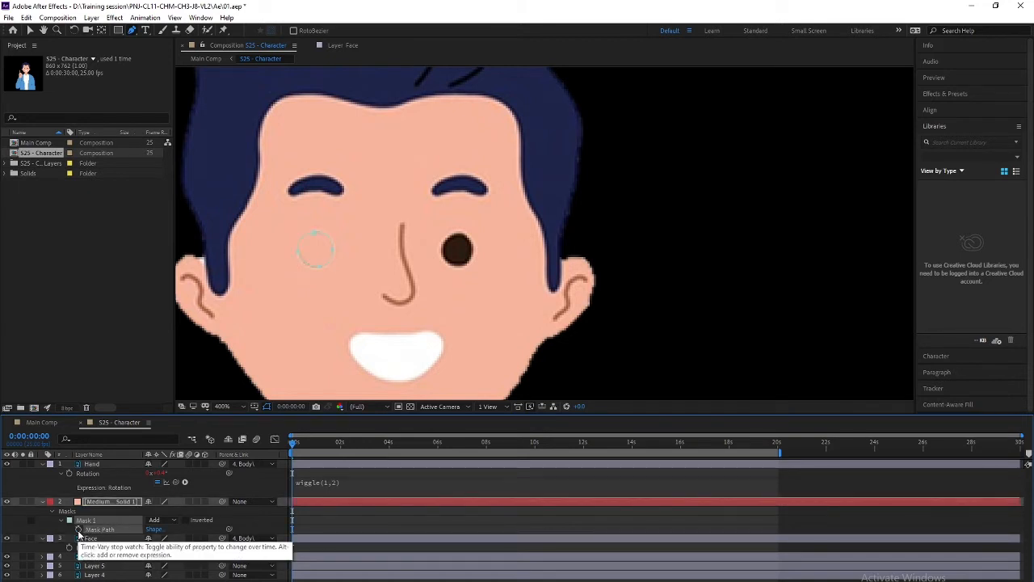
{"action": "left_click", "coordinate": [78, 529]}
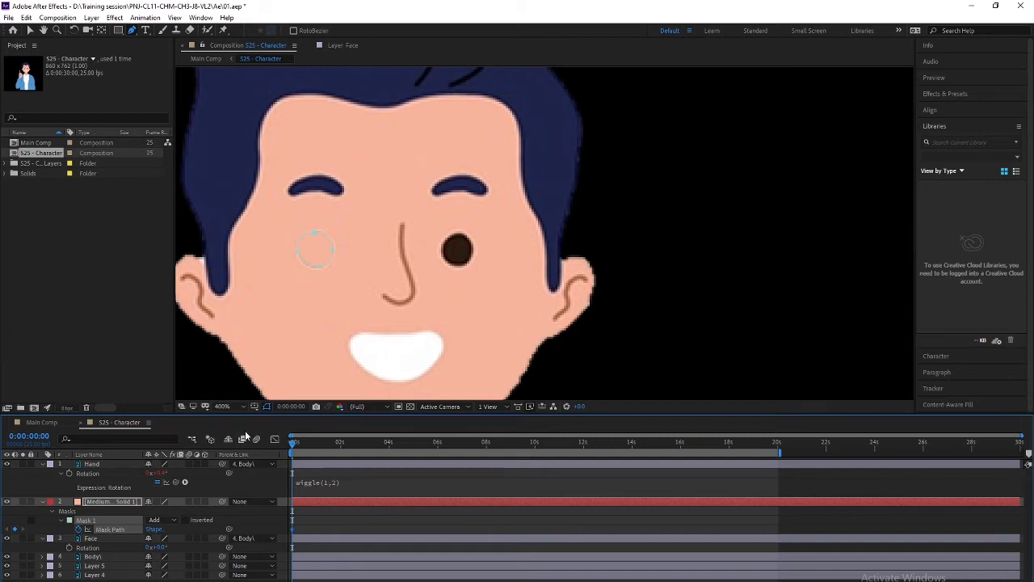
Step: Add a Mask Path keyframe at frame 5 that keeps the eye covered
{"action": "key", "text": "Page_Down"}
{"action": "key", "text": "Page_Down"}
{"action": "key", "text": "Page_Down"}
{"action": "key", "text": "Page_Down"}
{"action": "key", "text": "Page_Down"}
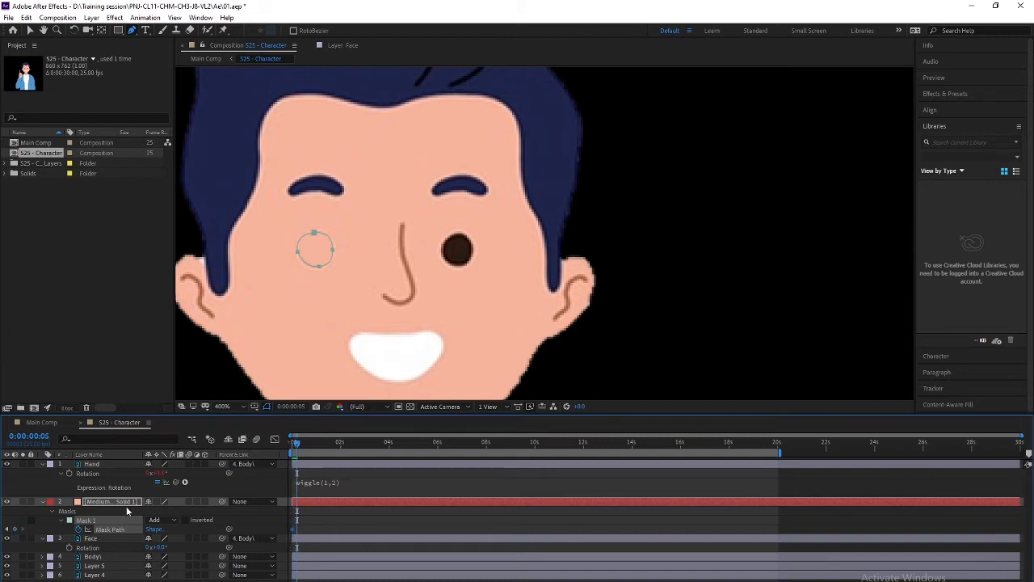
{"action": "scroll", "coordinate": [328, 558], "scroll_direction": "up", "scroll_amount": 3}
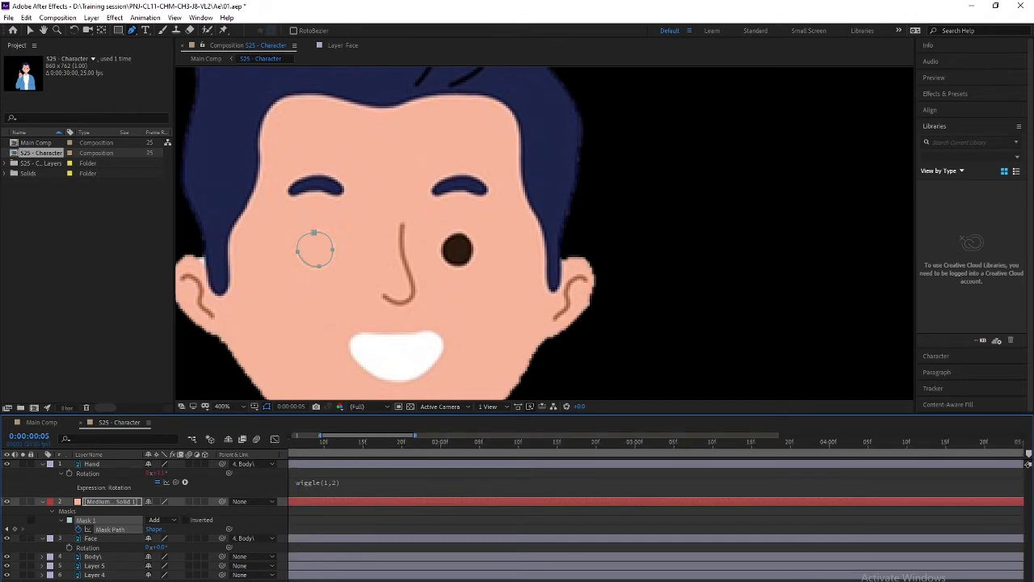
{"action": "scroll", "coordinate": [656, 505], "scroll_direction": "left", "scroll_amount": 3}
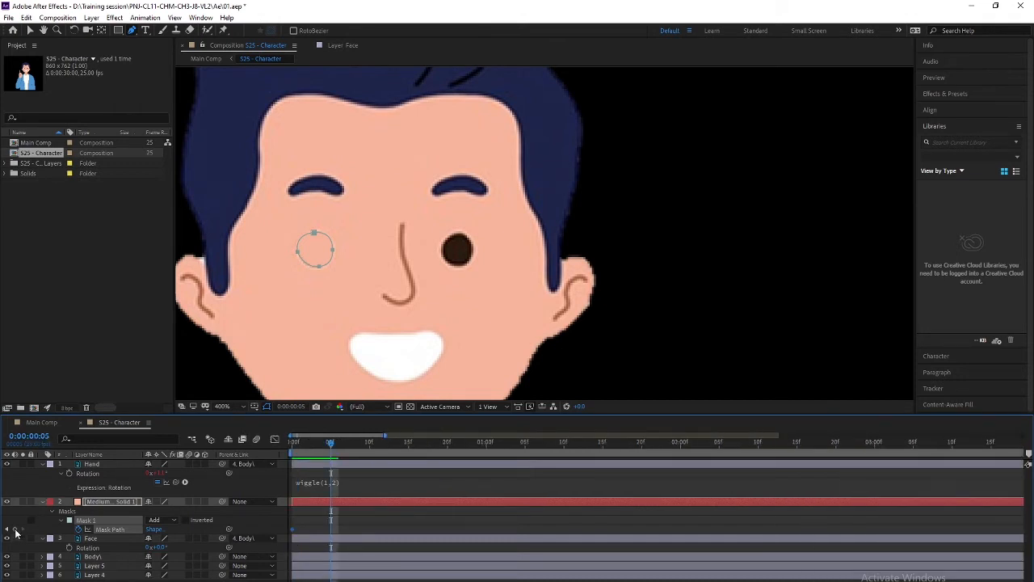
{"action": "left_click", "coordinate": [15, 530]}
Step: At frame 0, reshape the mask into a thin arc above the eye by raising its bottom point and adjusting the curve, uncovering the eye
{"action": "left_click_drag", "start_coordinate": [330, 445], "coordinate": [291, 461]}
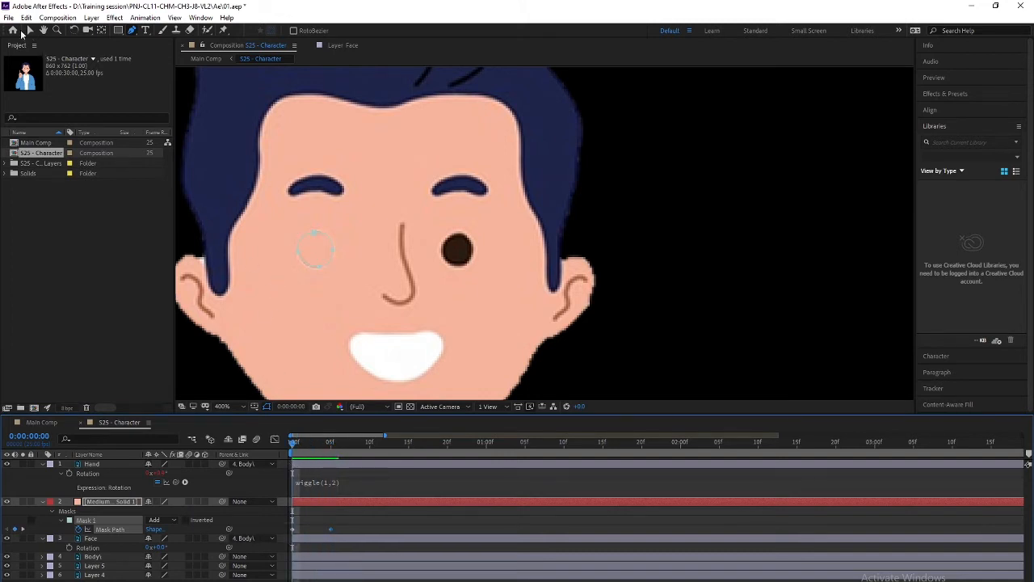
{"action": "left_click", "coordinate": [28, 31]}
{"action": "left_click", "coordinate": [311, 263]}
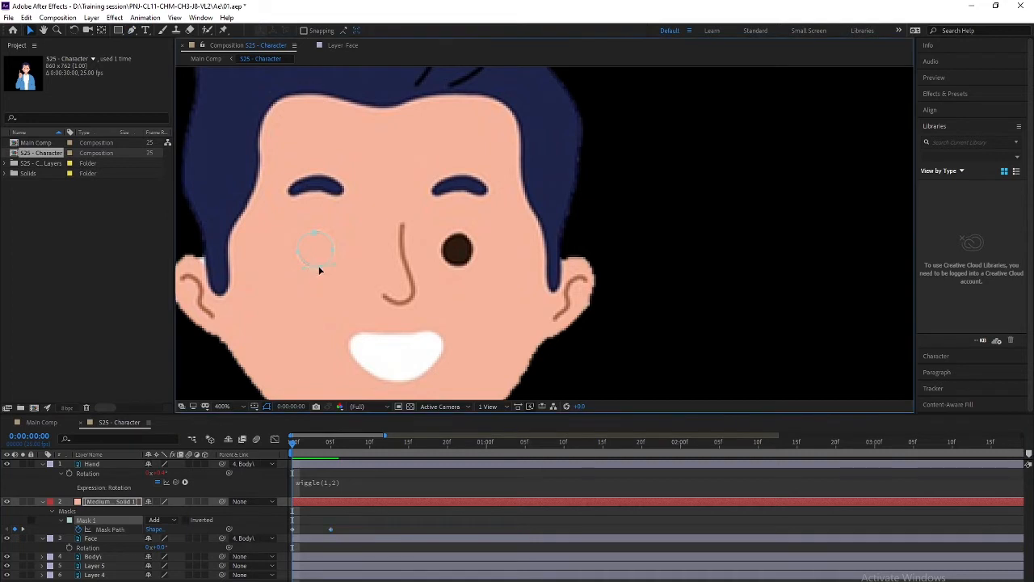
{"action": "left_click_drag", "start_coordinate": [317, 268], "coordinate": [314, 235]}
{"action": "scroll", "coordinate": [302, 250], "scroll_direction": "up", "scroll_amount": 2}
{"action": "left_click_drag", "start_coordinate": [259, 275], "coordinate": [848, 236]}
{"action": "left_click_drag", "start_coordinate": [357, 264], "coordinate": [656, 271]}
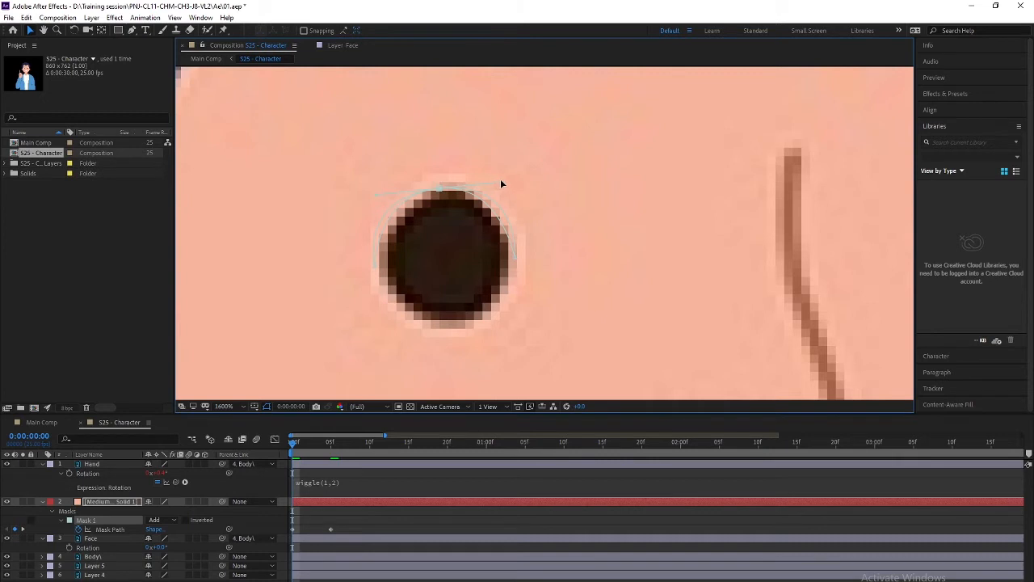
{"action": "left_click_drag", "start_coordinate": [501, 184], "coordinate": [522, 181]}
Step: Check the start of the blink and copy the first Mask Path keyframe to frame 10
{"action": "mouse_move", "coordinate": [293, 442]}
{"action": "left_mouse_down"}
{"action": "mouse_move", "coordinate": [342, 442]}
{"action": "mouse_move", "coordinate": [299, 442]}
{"action": "left_mouse_up"}
{"action": "left_click", "coordinate": [293, 529]}
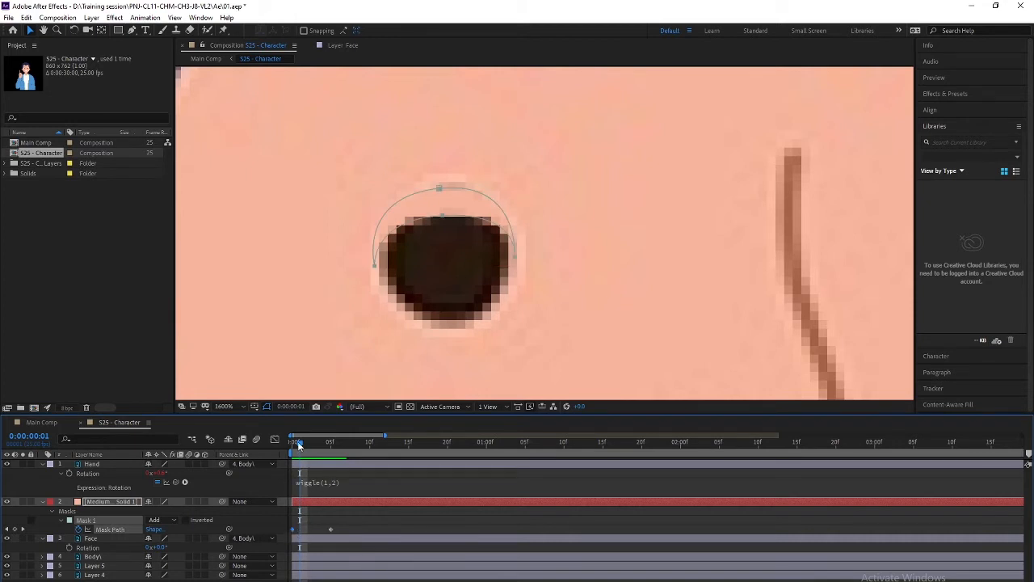
{"action": "key", "text": "space"}
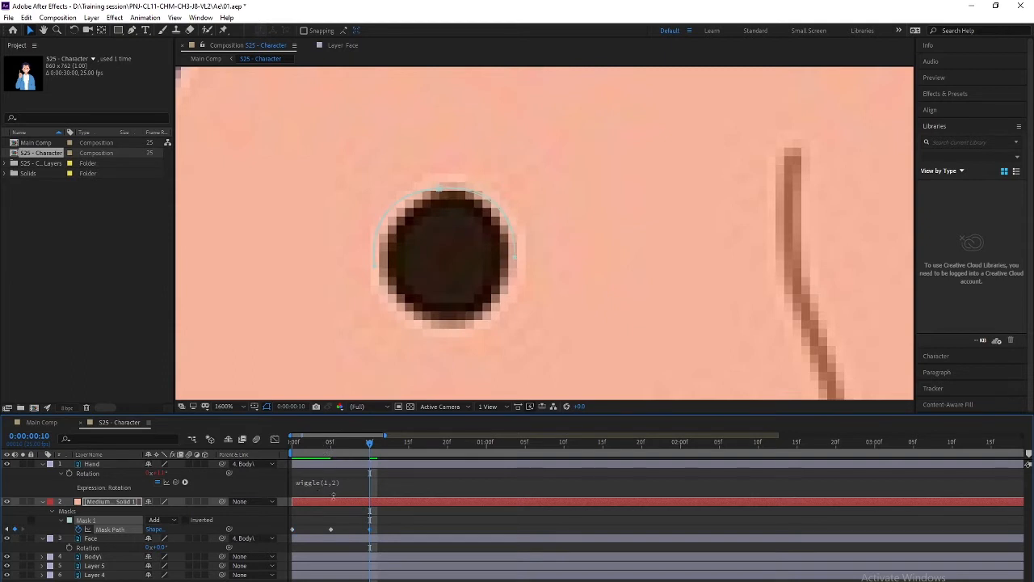
Step: Preview the blink from the start of the composition and apply Easy Ease to all three Mask Path keyframes
{"action": "mouse_move", "coordinate": [281, 442]}
{"action": "left_mouse_down"}
{"action": "mouse_move", "coordinate": [374, 439]}
{"action": "mouse_move", "coordinate": [286, 437]}
{"action": "left_mouse_up"}
{"action": "key", "text": "comma"}
{"action": "key", "text": "comma"}
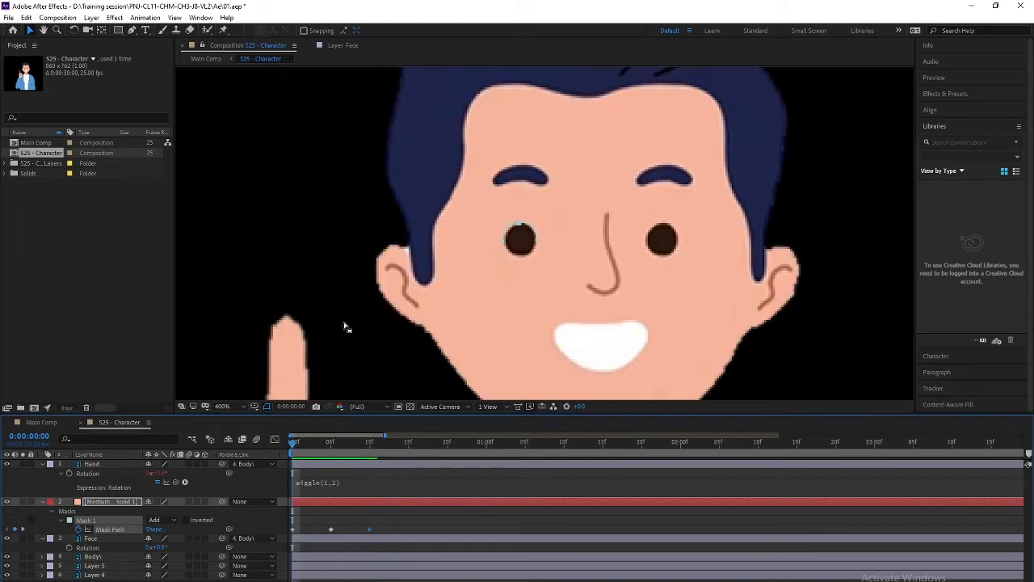
{"action": "key", "text": "space"}
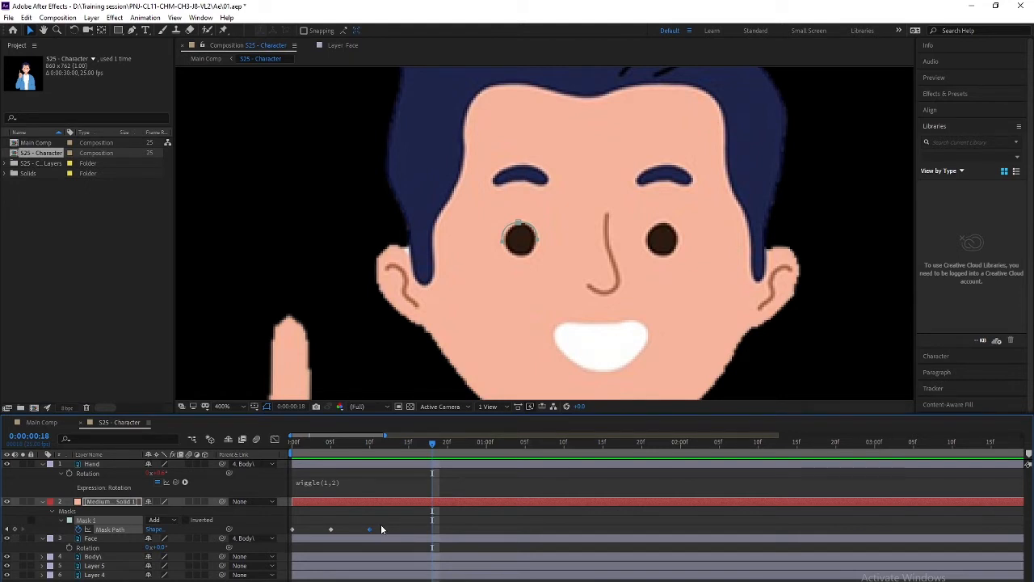
{"action": "left_click_drag", "start_coordinate": [384, 520], "coordinate": [277, 535]}
{"action": "key", "text": "space"}
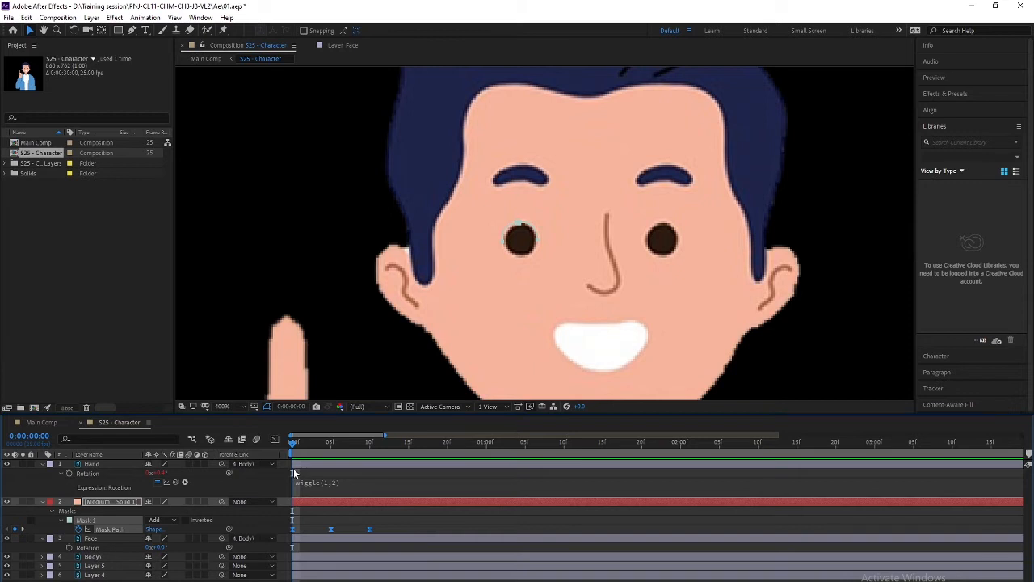
Step: Examine the solid's three blink keyframes against a longer stretch of the timeline
{"action": "scroll", "coordinate": [338, 544], "scroll_direction": "down", "scroll_amount": 3}
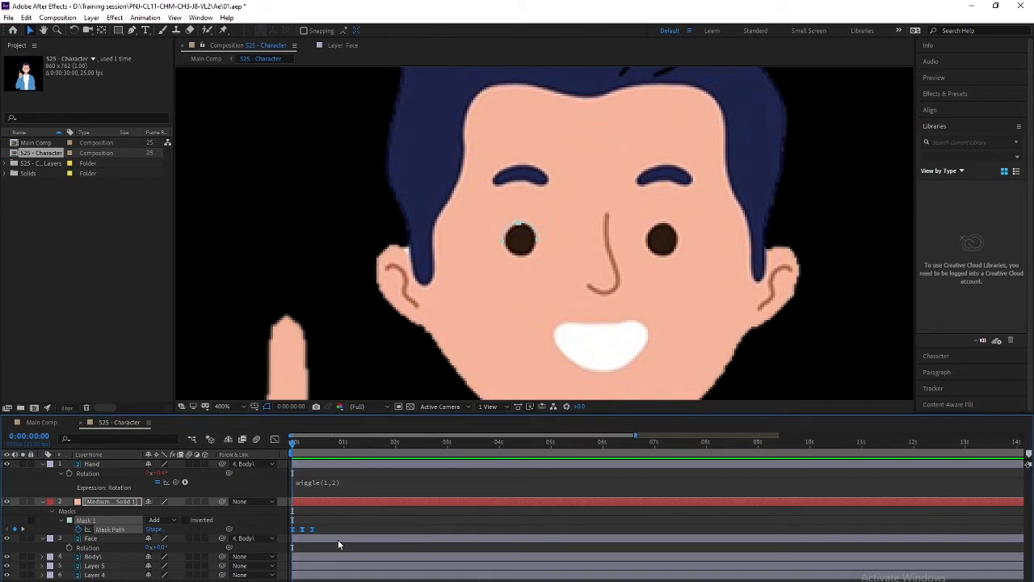
{"action": "left_click_drag", "start_coordinate": [324, 523], "coordinate": [278, 532]}
{"action": "left_click", "coordinate": [306, 521]}
{"action": "left_click", "coordinate": [120, 502]}
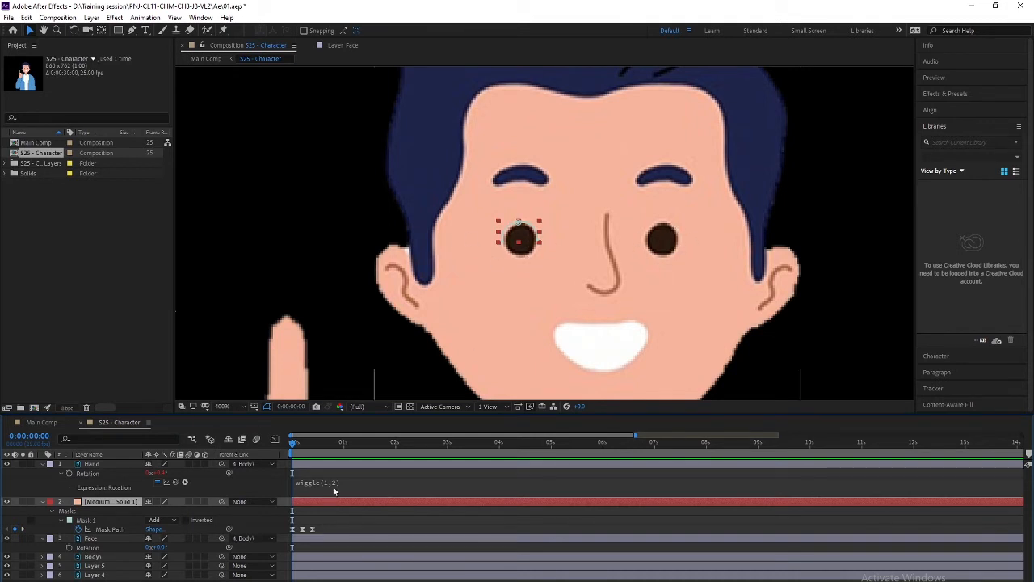
Step: Reveal all properties of the solid's Mask 1 and examine the options for the mask and its Masks group
{"action": "left_click", "coordinate": [88, 523]}
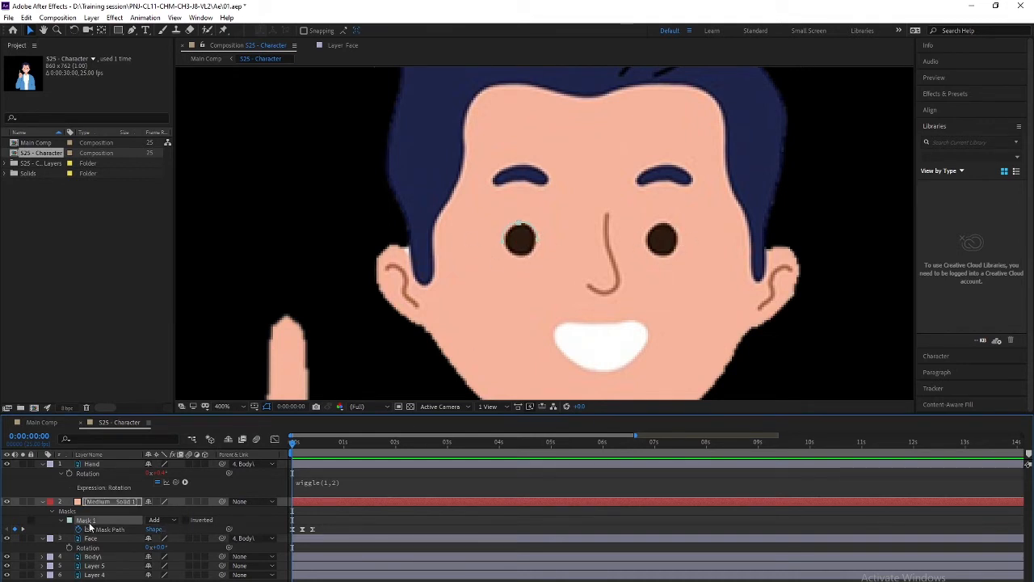
{"action": "key", "text": "m"}
{"action": "key", "text": "m"}
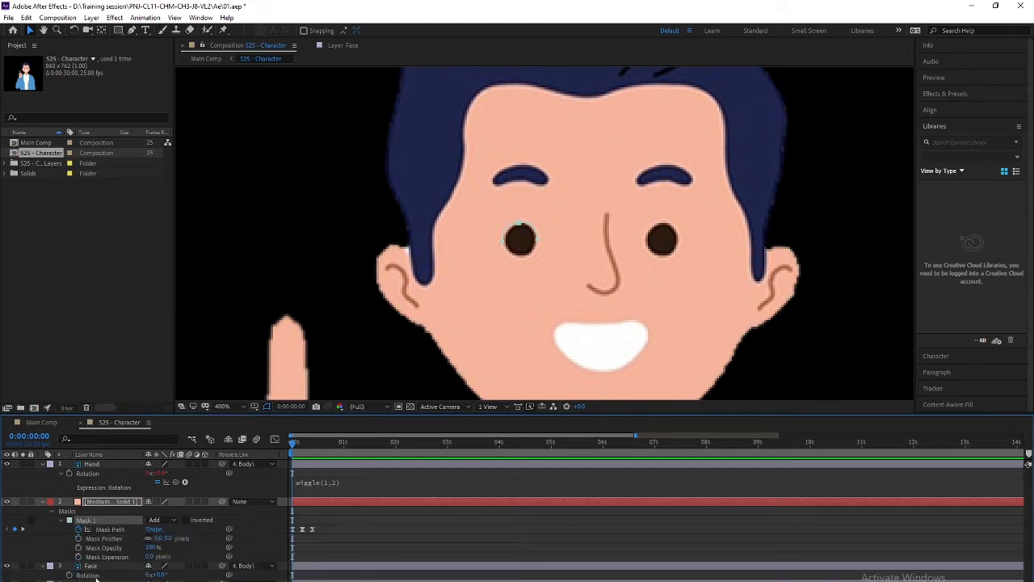
{"action": "left_click", "coordinate": [65, 520]}
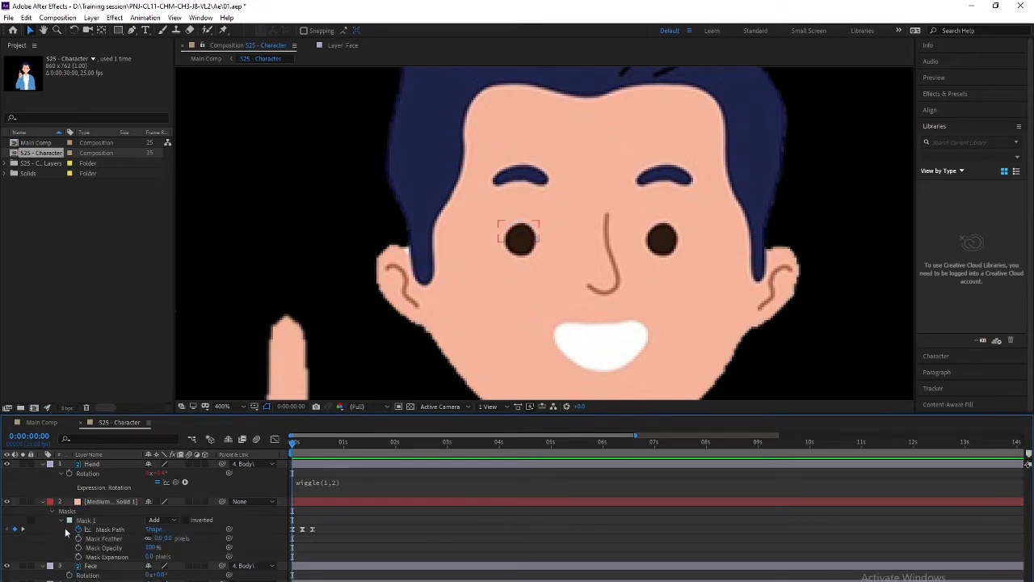
{"action": "left_click", "coordinate": [65, 529]}
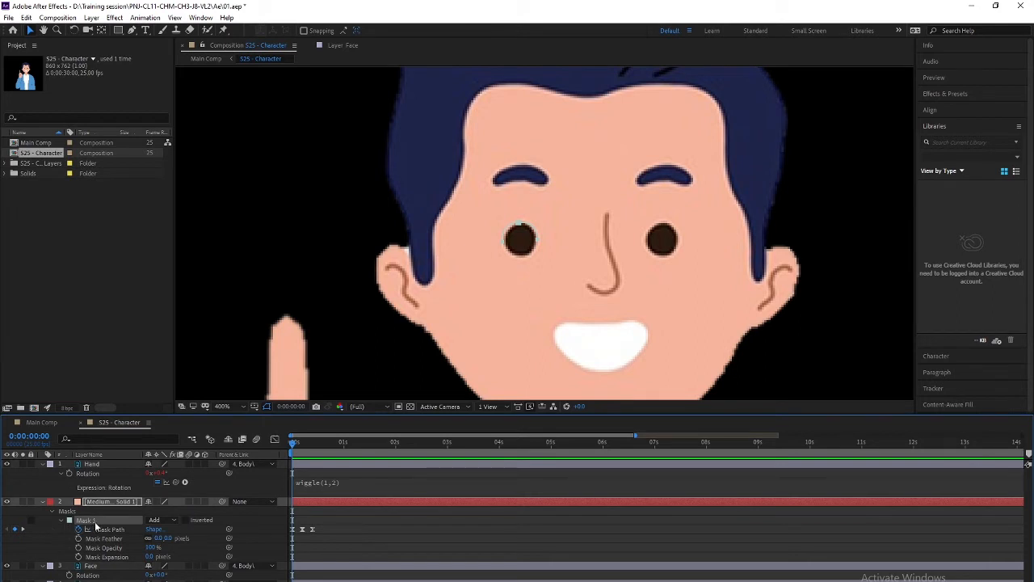
{"action": "right_click", "coordinate": [101, 521]}
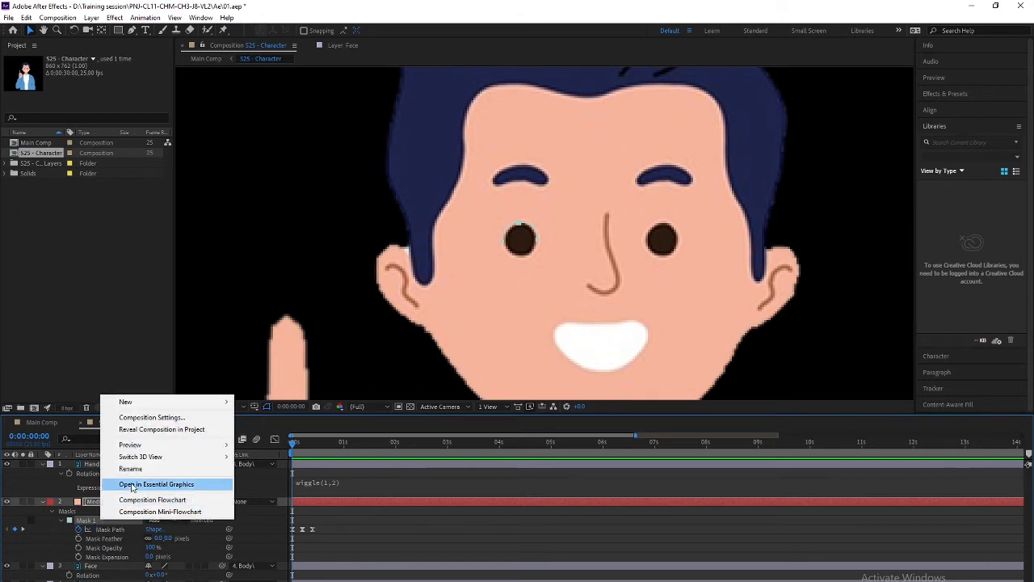
{"action": "left_click", "coordinate": [44, 524]}
{"action": "left_click", "coordinate": [83, 524]}
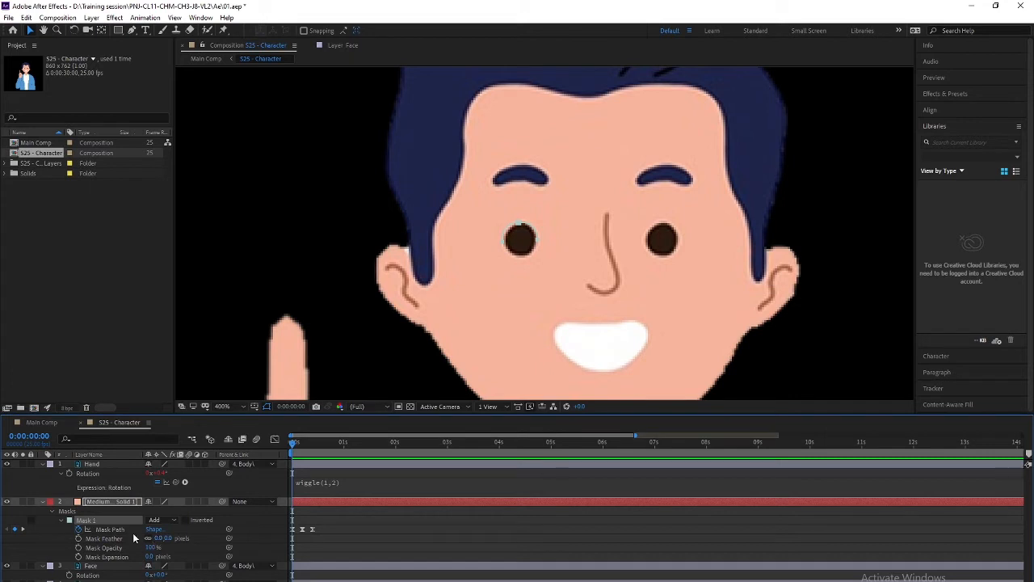
{"action": "left_click", "coordinate": [68, 512]}
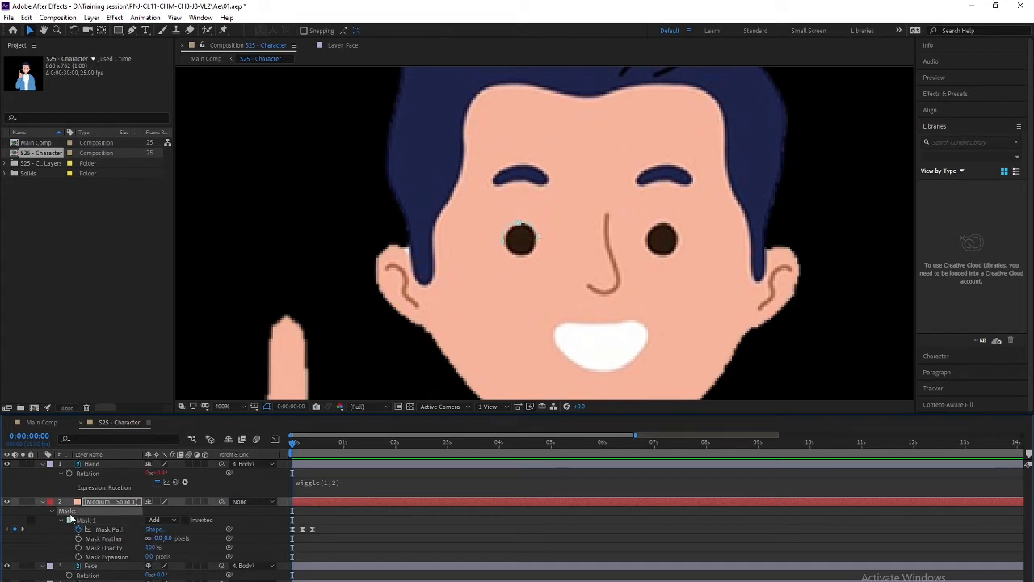
Step: Duplicate the solid's Mask 1 and move the copy's Mask Path at frame 5 over the uncovered eye
{"action": "key", "text": "ctrl+d"}
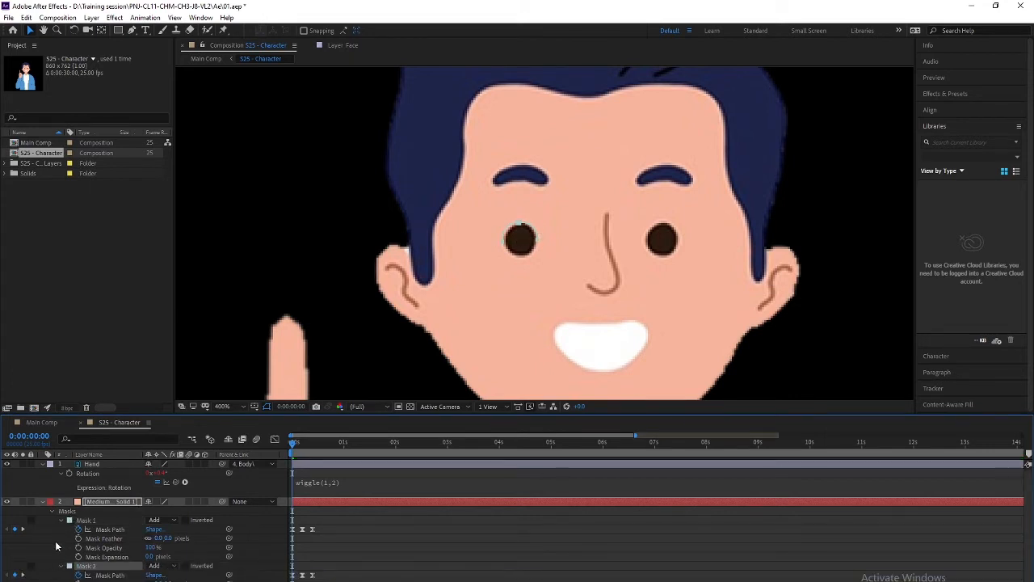
{"action": "scroll", "coordinate": [56, 547], "scroll_direction": "down", "scroll_amount": 2}
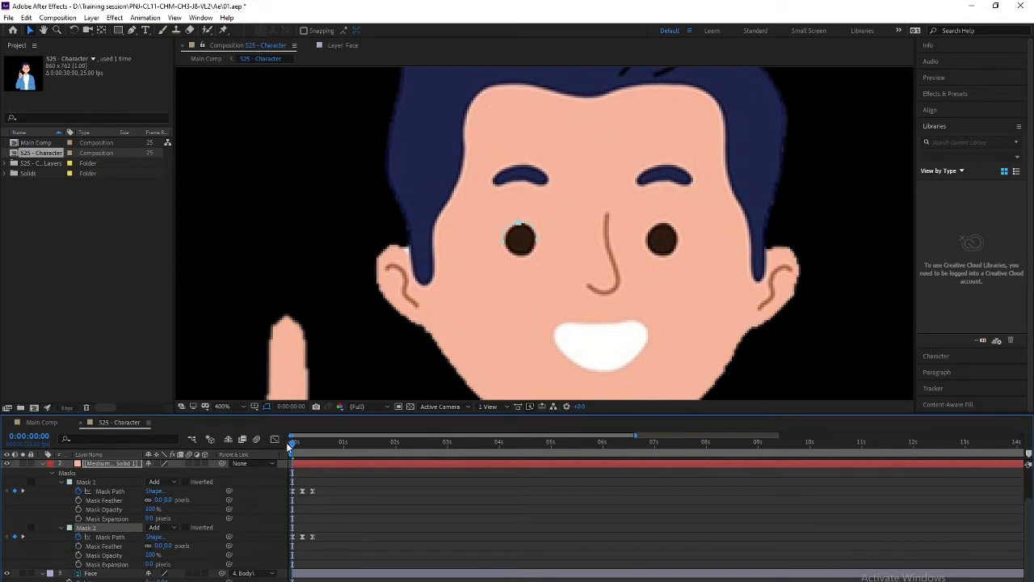
{"action": "left_click_drag", "start_coordinate": [289, 446], "coordinate": [301, 443]}
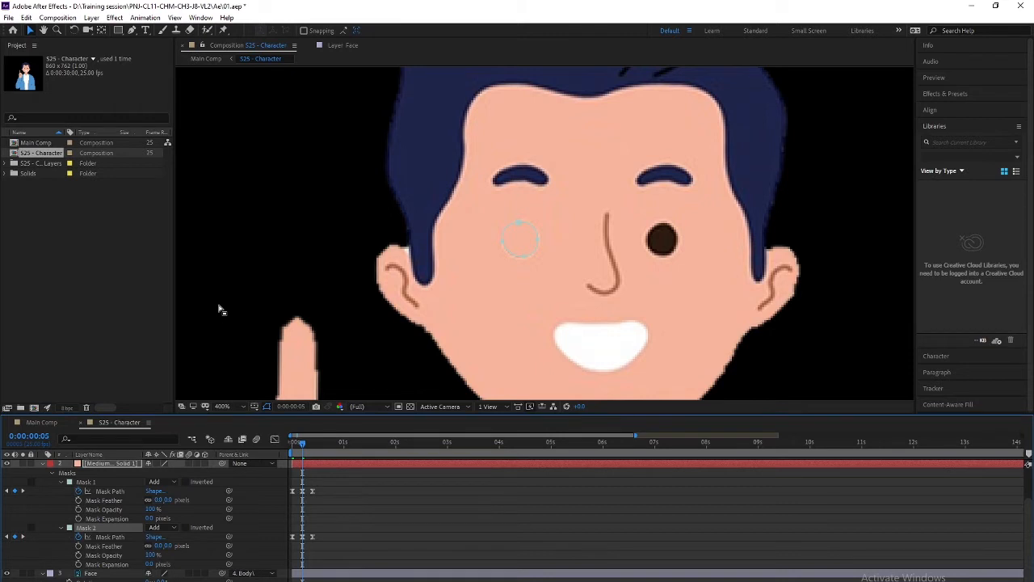
{"action": "left_click", "coordinate": [118, 537]}
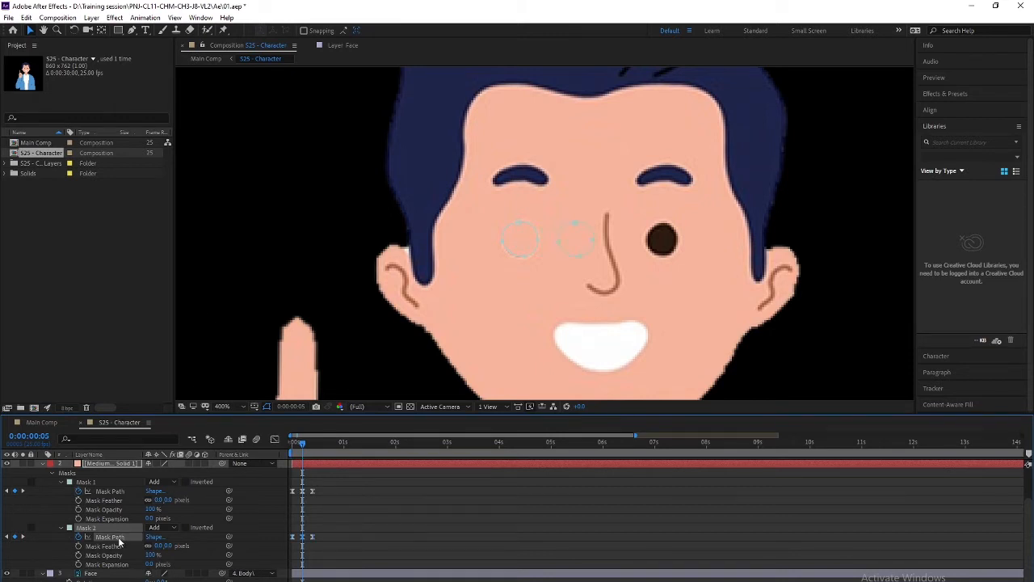
{"action": "key", "text": "shift+Right"}
{"action": "key", "text": "shift+Right"}
{"action": "key", "text": "shift+Right"}
{"action": "key", "text": "shift+Right"}
{"action": "key", "text": "shift+Right"}
{"action": "key", "text": "shift+Right"}
{"action": "key", "text": "shift+Right"}
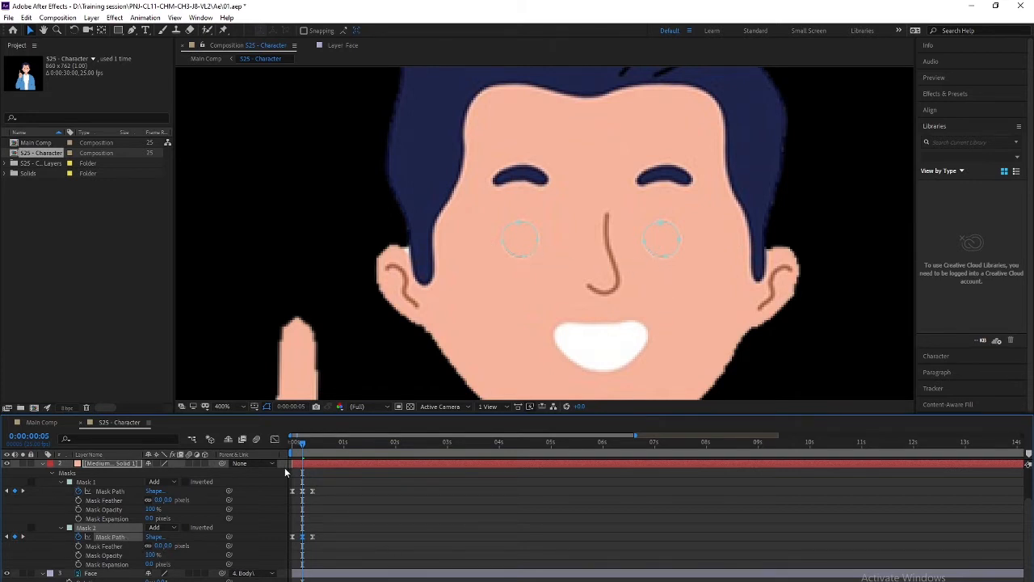
Step: Check the copied mask at the start of the composition and delete the duplicate Mask 2 with its keyframes
{"action": "left_click_drag", "start_coordinate": [304, 445], "coordinate": [292, 447]}
{"action": "left_click_drag", "start_coordinate": [326, 533], "coordinate": [291, 547]}
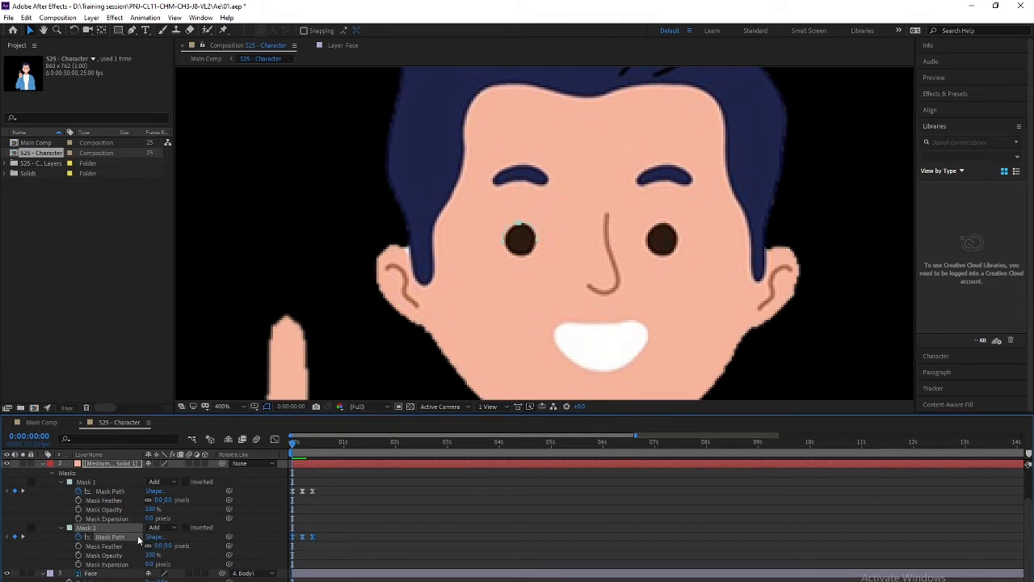
{"action": "key", "text": "Delete"}
{"action": "left_click", "coordinate": [101, 527]}
{"action": "key", "text": "Delete"}
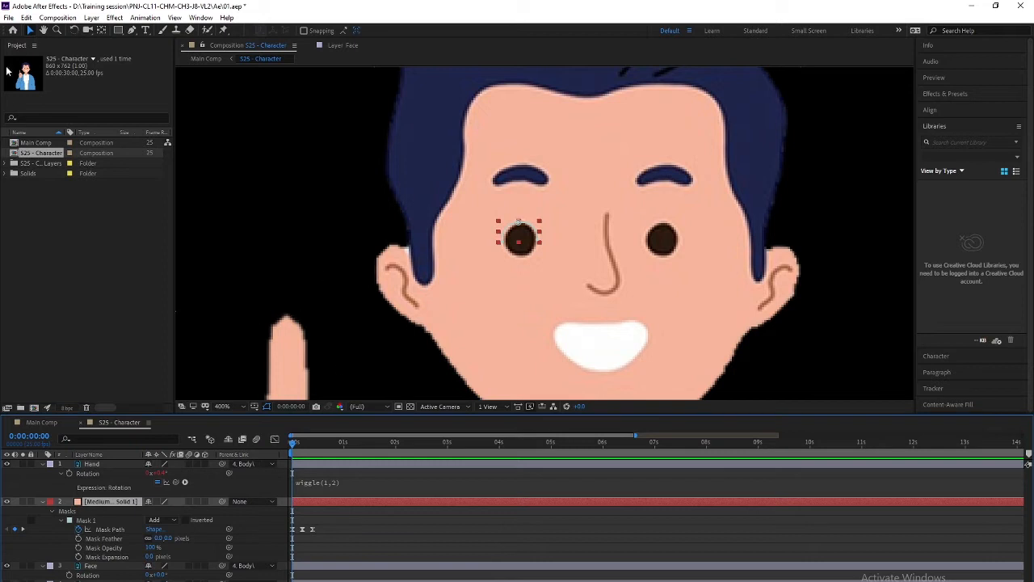
Step: Draw a closed, rounded Pen mask on the solid around the uncovered eye at frame 0
{"action": "left_click", "coordinate": [130, 31]}
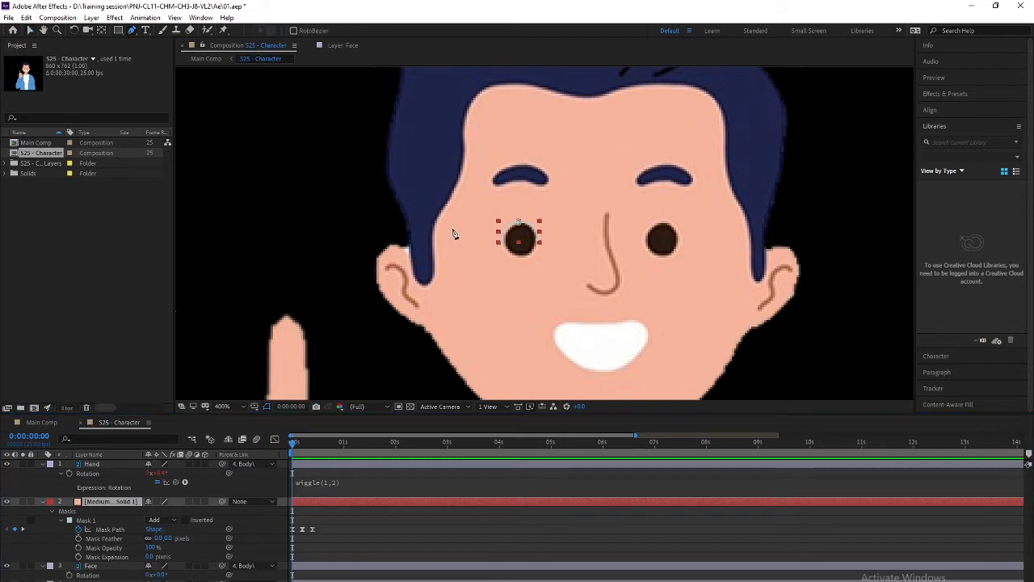
{"action": "left_click", "coordinate": [644, 239]}
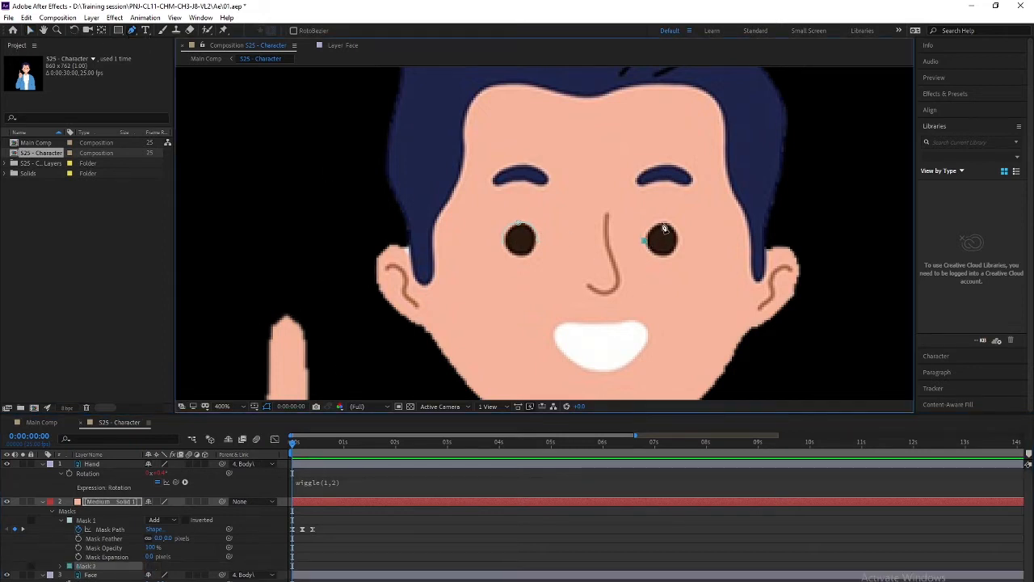
{"action": "left_click_drag", "start_coordinate": [661, 223], "coordinate": [679, 225]}
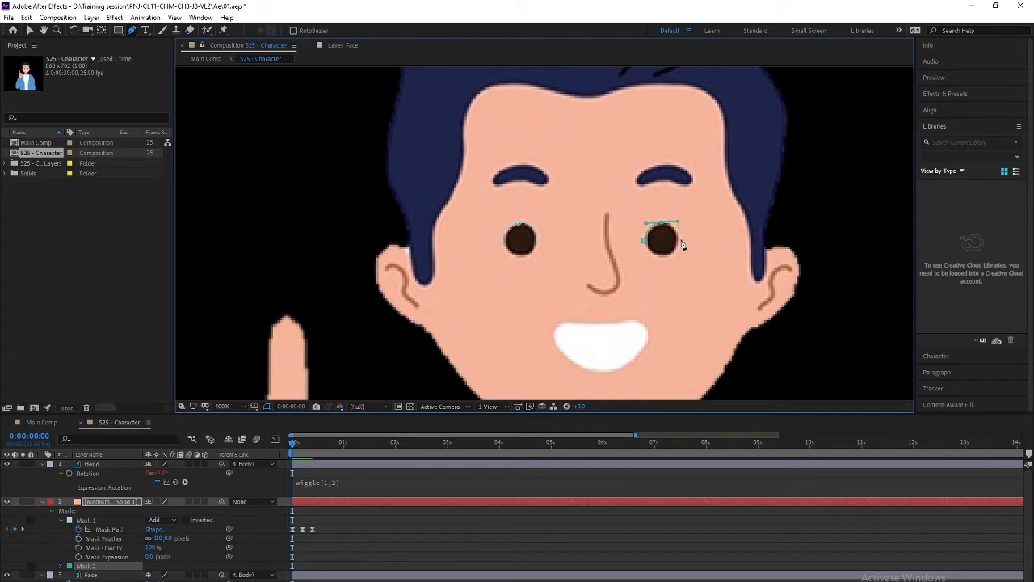
{"action": "left_click", "coordinate": [677, 240]}
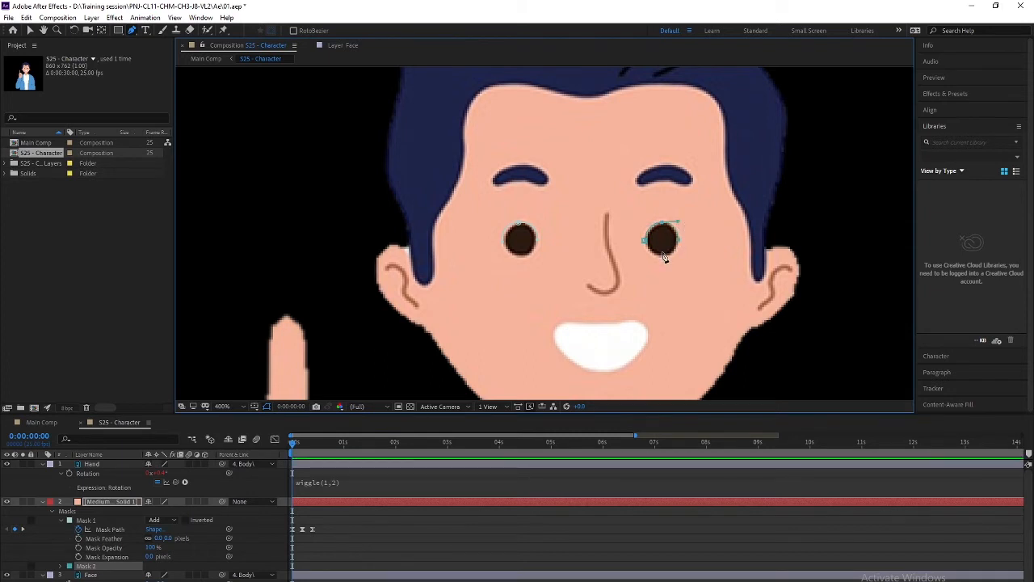
{"action": "left_click_drag", "start_coordinate": [666, 257], "coordinate": [646, 261]}
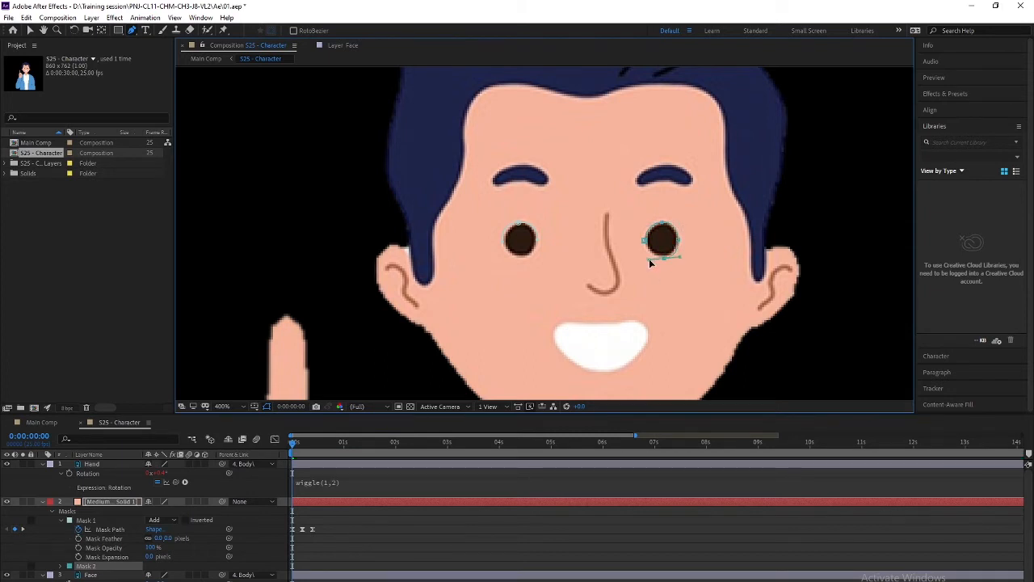
{"action": "left_click", "coordinate": [644, 241]}
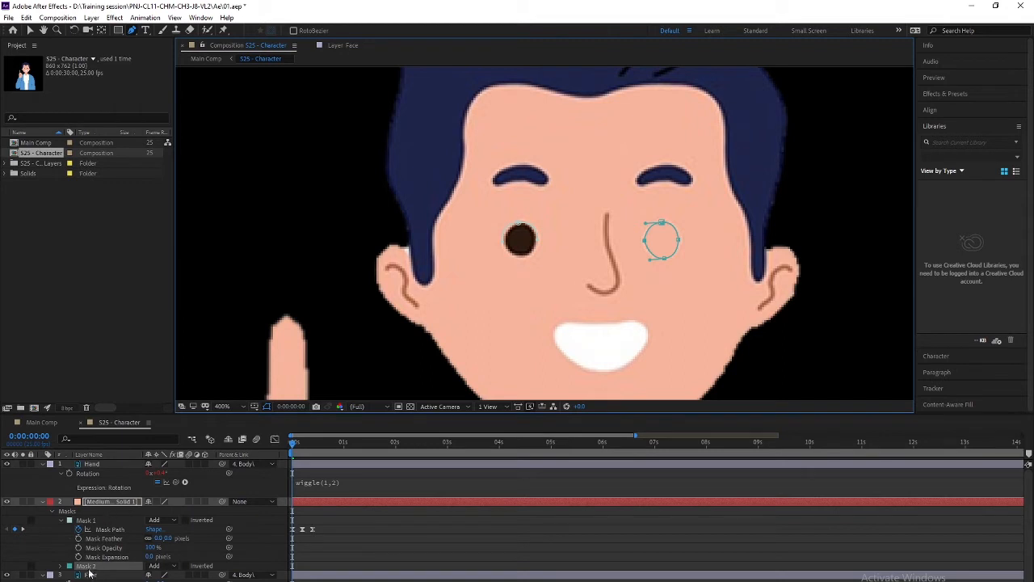
Step: Reveal Mask 2's properties and set Mask Path keyframes at frames 0 and 5 with the eye covered
{"action": "left_click", "coordinate": [63, 566]}
{"action": "scroll", "coordinate": [77, 554], "scroll_direction": "down", "scroll_amount": 1}
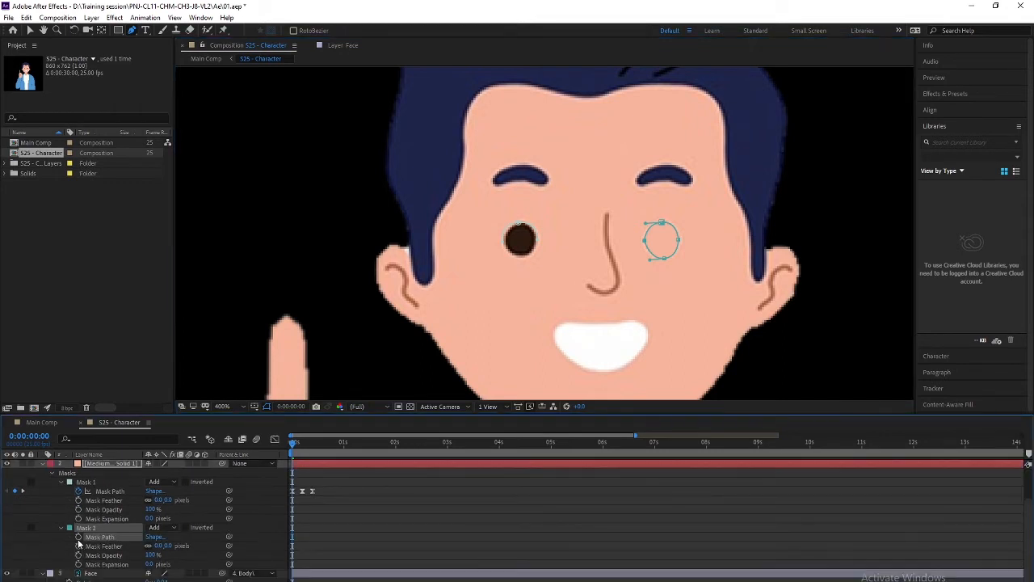
{"action": "left_click", "coordinate": [78, 537]}
{"action": "left_click_drag", "start_coordinate": [292, 452], "coordinate": [273, 440]}
{"action": "left_click", "coordinate": [15, 537]}
Step: Open the eye at frame 0 by raising Mask 2's lowest point to its highest, and refine the curve handles around the pupil
{"action": "left_click", "coordinate": [32, 31]}
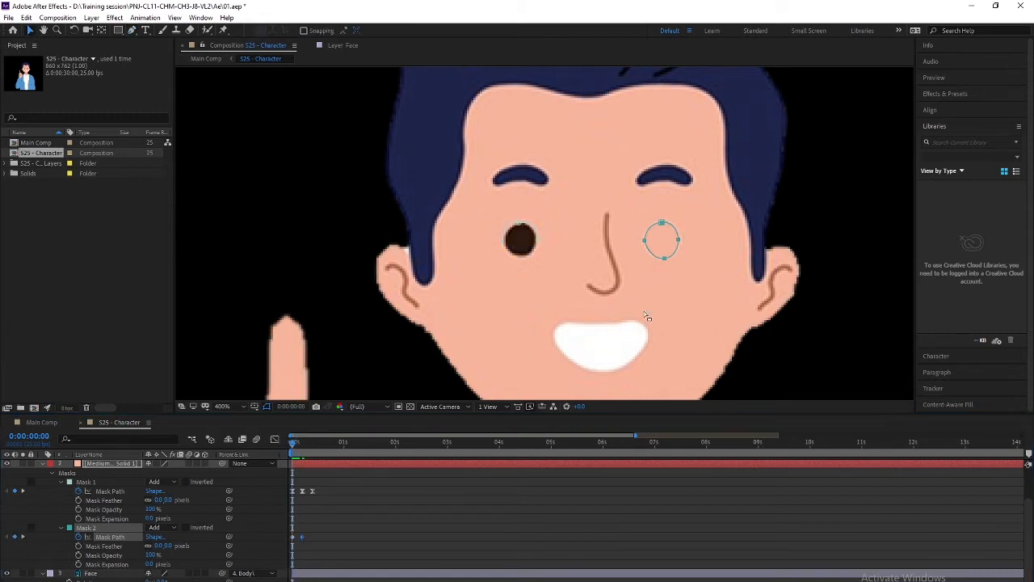
{"action": "left_click", "coordinate": [663, 259]}
{"action": "left_click_drag", "start_coordinate": [666, 256], "coordinate": [664, 224]}
{"action": "scroll", "coordinate": [666, 237], "scroll_direction": "up", "scroll_amount": 2}
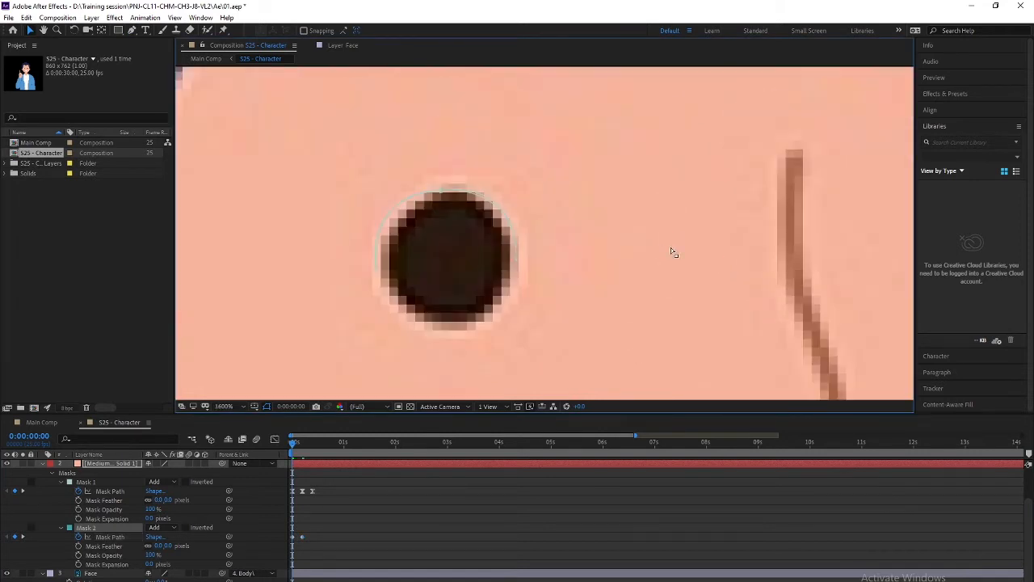
{"action": "left_click_drag", "start_coordinate": [709, 257], "coordinate": [76, 311]}
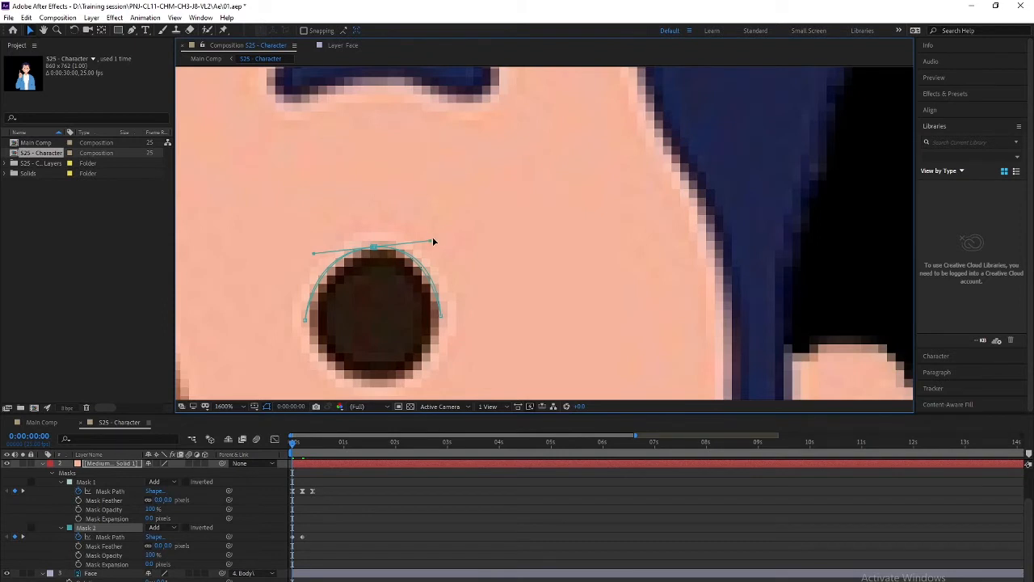
{"action": "left_click_drag", "start_coordinate": [433, 242], "coordinate": [437, 238]}
{"action": "left_click_drag", "start_coordinate": [313, 255], "coordinate": [310, 253]}
{"action": "key", "text": "comma"}
{"action": "key", "text": "comma"}
Step: Copy Mask 2's first Mask Path keyframe to frame 10 and apply Easy Ease to all three of its keyframes
{"action": "left_click", "coordinate": [301, 536]}
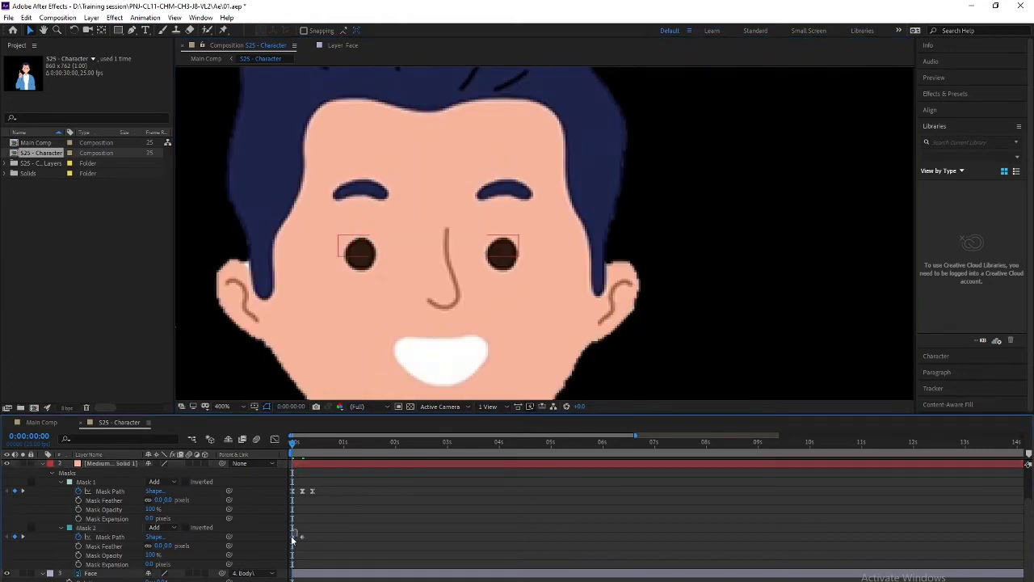
{"action": "left_click", "coordinate": [312, 443]}
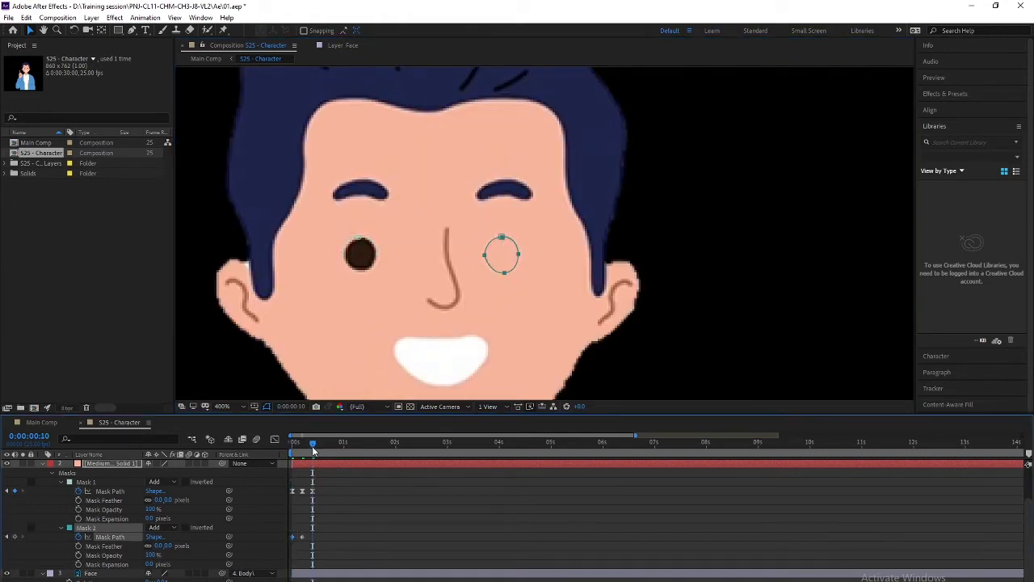
{"action": "key", "text": "ctrl+v"}
{"action": "left_click_drag", "start_coordinate": [325, 531], "coordinate": [287, 550]}
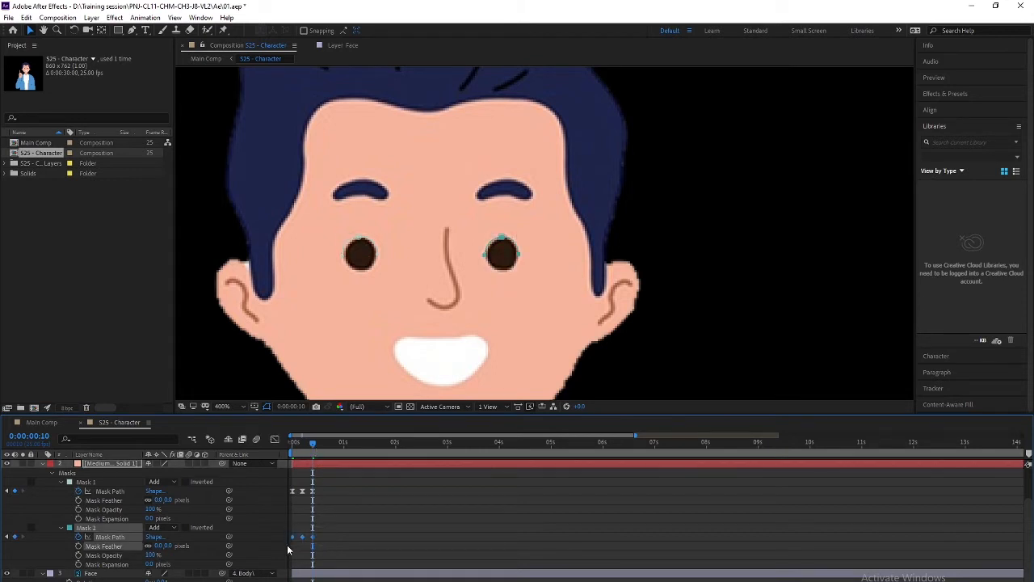
Step: Preview the blink of both eyes several times from the start of the composition
{"action": "left_click_drag", "start_coordinate": [311, 444], "coordinate": [292, 454]}
{"action": "key", "text": "space"}
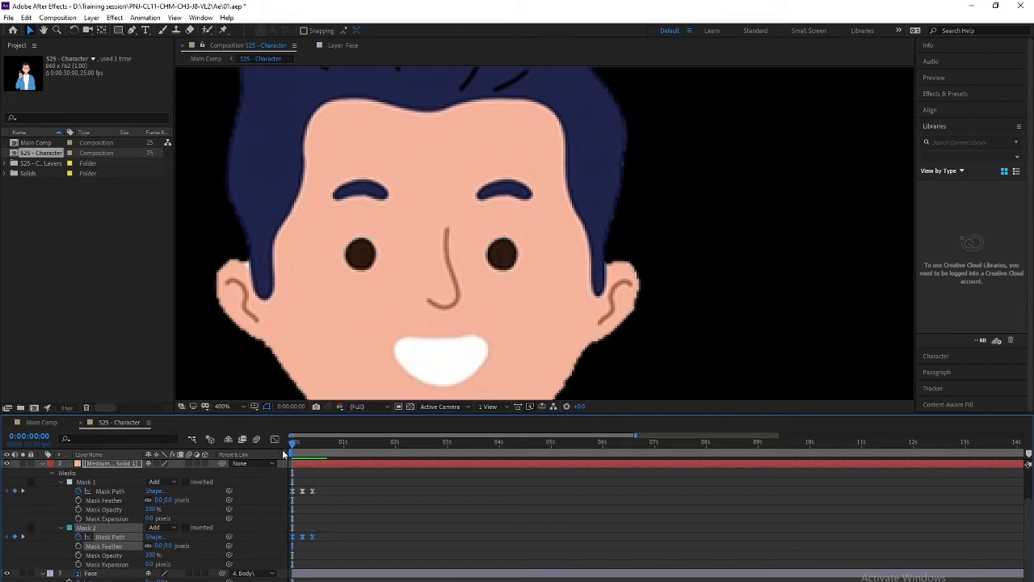
{"action": "key", "text": "space"}
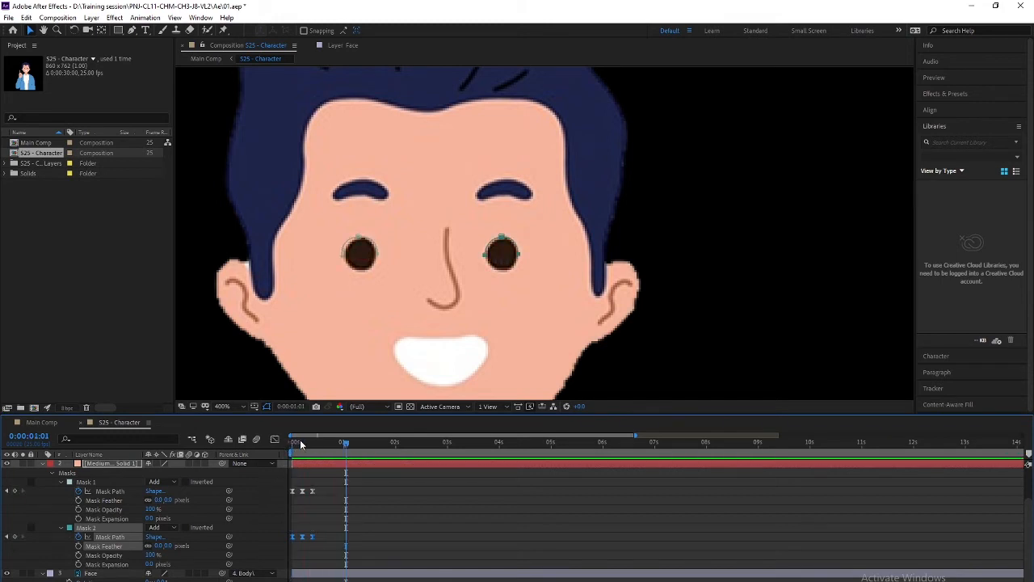
{"action": "left_click_drag", "start_coordinate": [301, 443], "coordinate": [275, 442]}
{"action": "key", "text": "space"}
{"action": "key", "text": "space"}
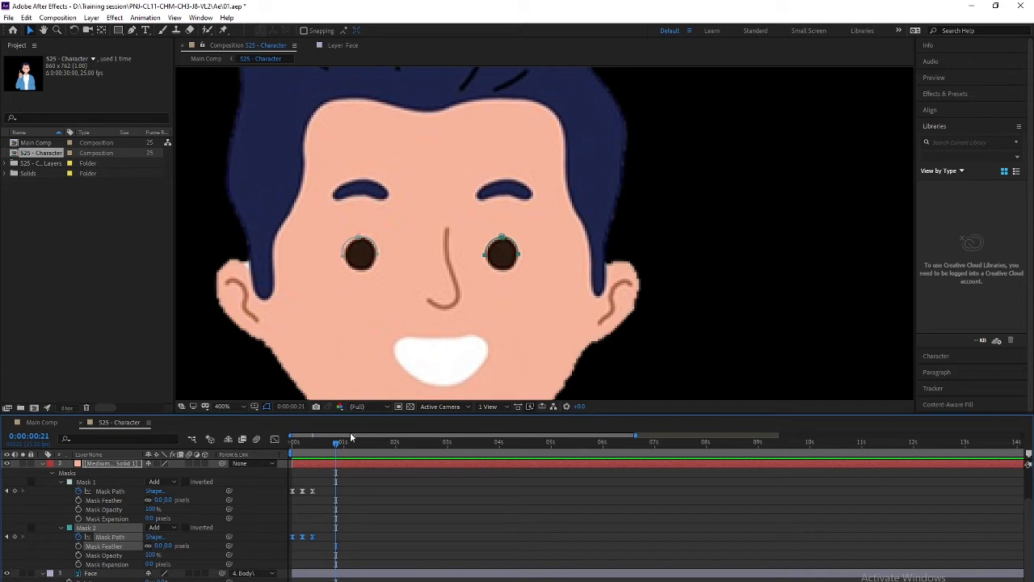
{"action": "left_click_drag", "start_coordinate": [336, 443], "coordinate": [278, 443]}
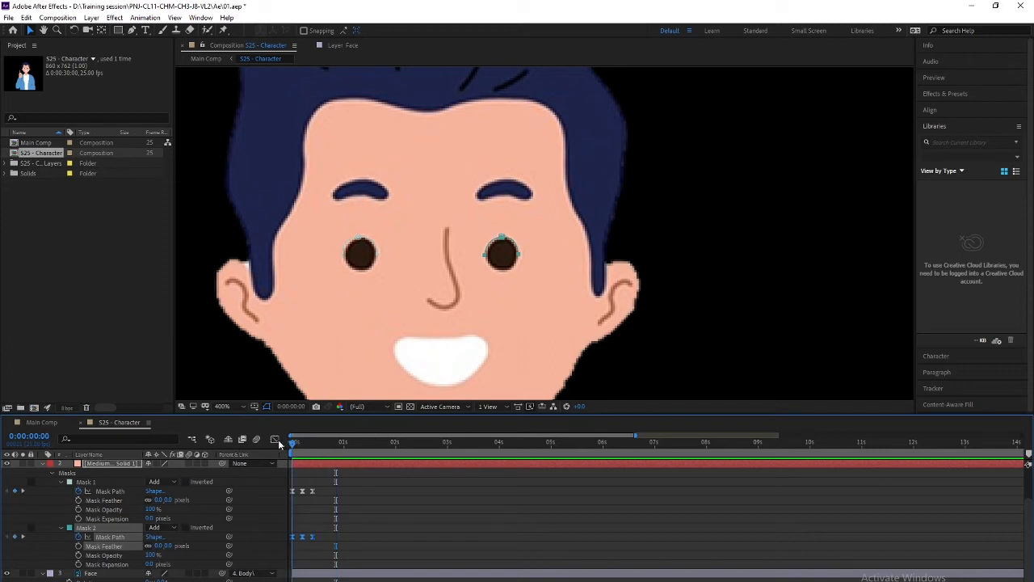
{"action": "left_click", "coordinate": [343, 511]}
{"action": "key", "text": "space"}
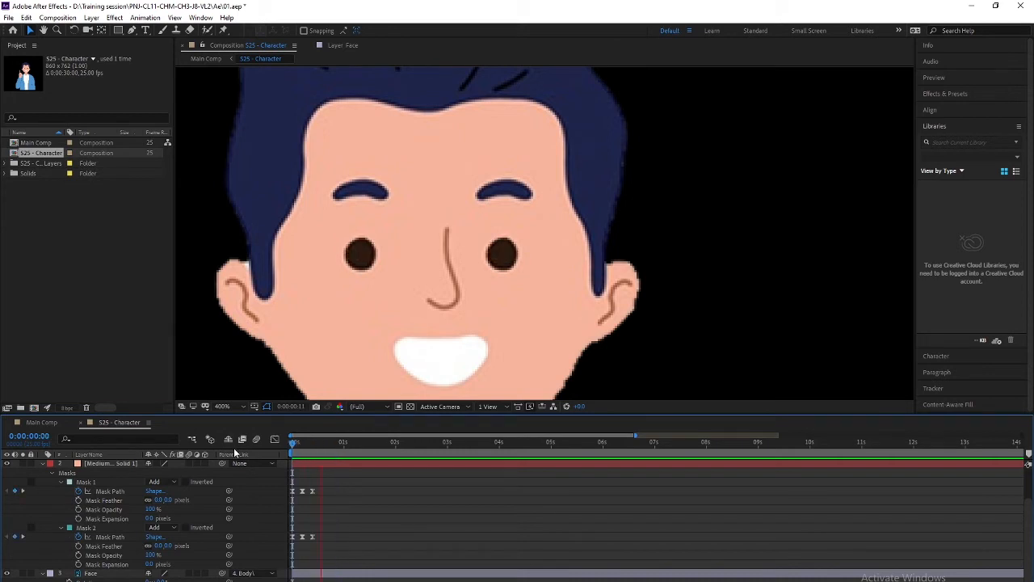
{"action": "key", "text": "space"}
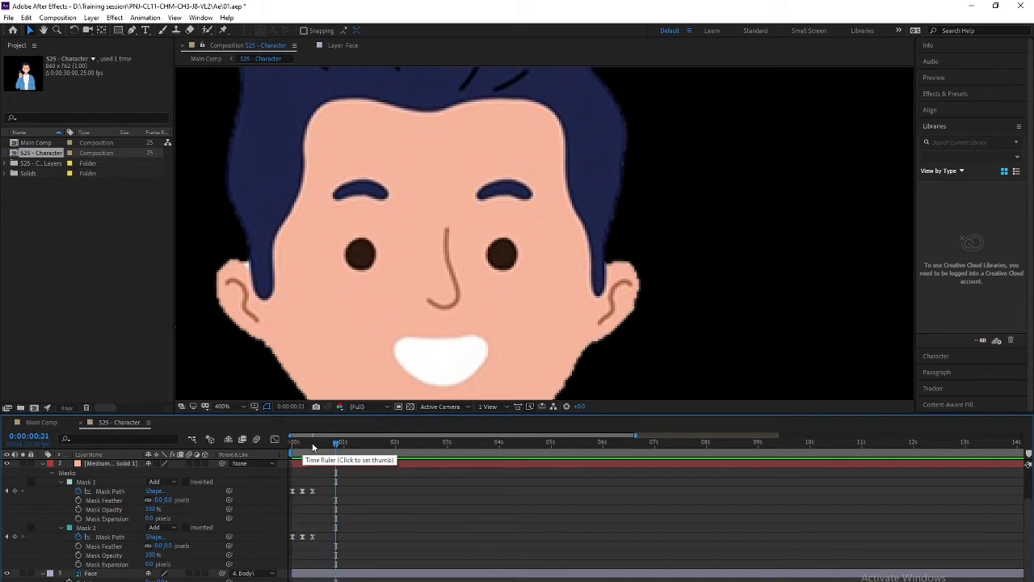
{"action": "left_click_drag", "start_coordinate": [313, 447], "coordinate": [265, 447]}
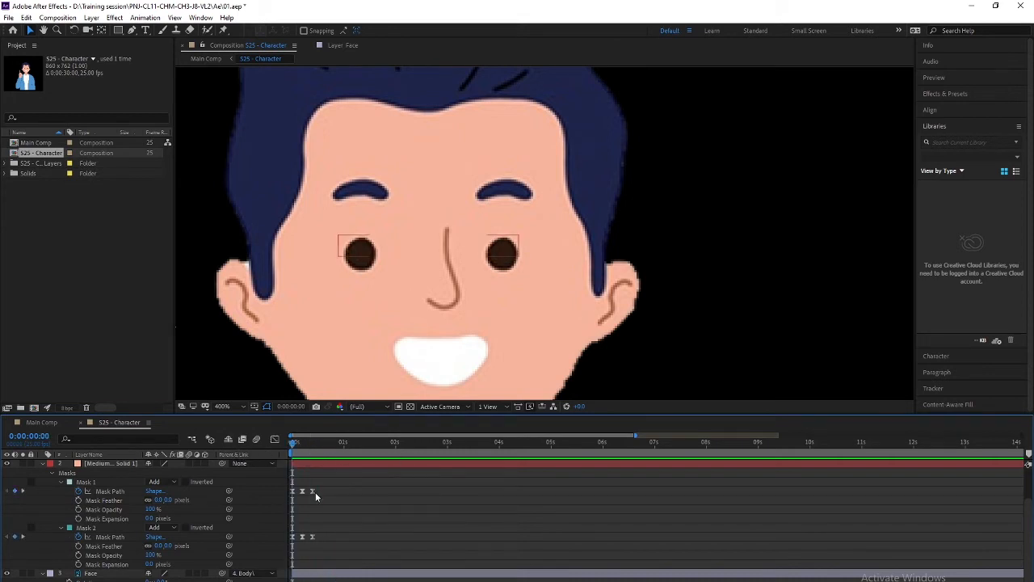
Step: Shift all Mask Path keyframes of Mask 1 and Mask 2 together 30 frames later
{"action": "left_click_drag", "start_coordinate": [318, 493], "coordinate": [278, 554]}
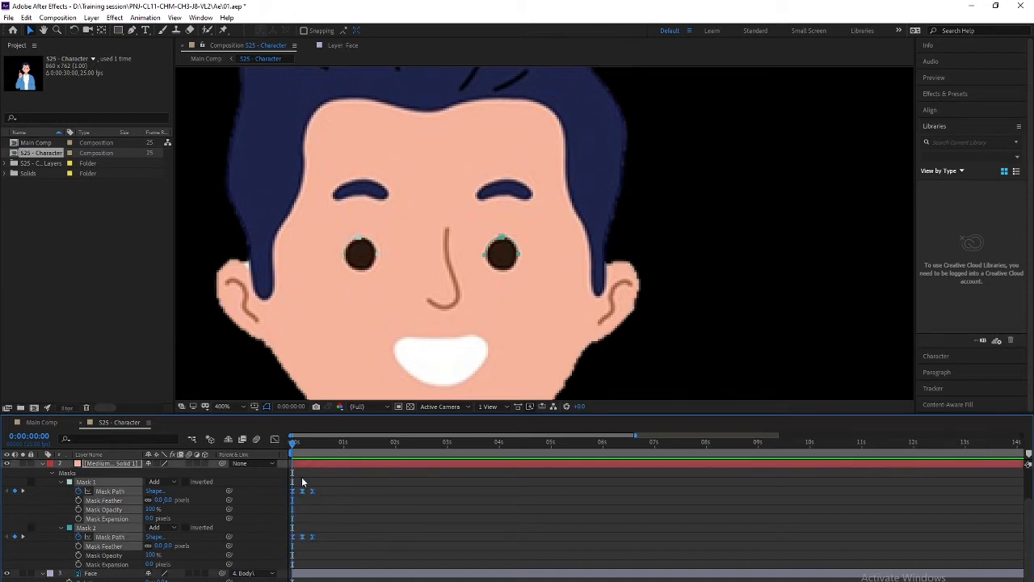
{"action": "left_click_drag", "start_coordinate": [293, 447], "coordinate": [274, 447]}
{"action": "key", "text": "alt+shift+Right"}
{"action": "key", "text": "alt+shift+Right"}
{"action": "key", "text": "alt+shift+Right"}
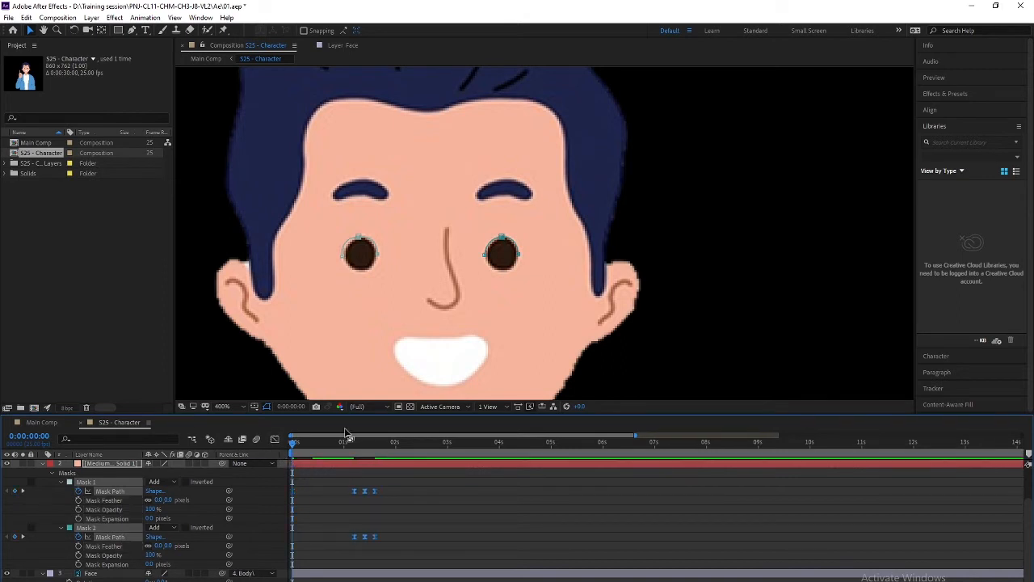
Step: Shift the blink keyframes of both eyelid mask paths so they start at 0:00:01:00
{"action": "mouse_move", "coordinate": [346, 436]}
{"action": "left_mouse_down"}
{"action": "mouse_move", "coordinate": [373, 439]}
{"action": "mouse_move", "coordinate": [345, 442]}
{"action": "left_mouse_up"}
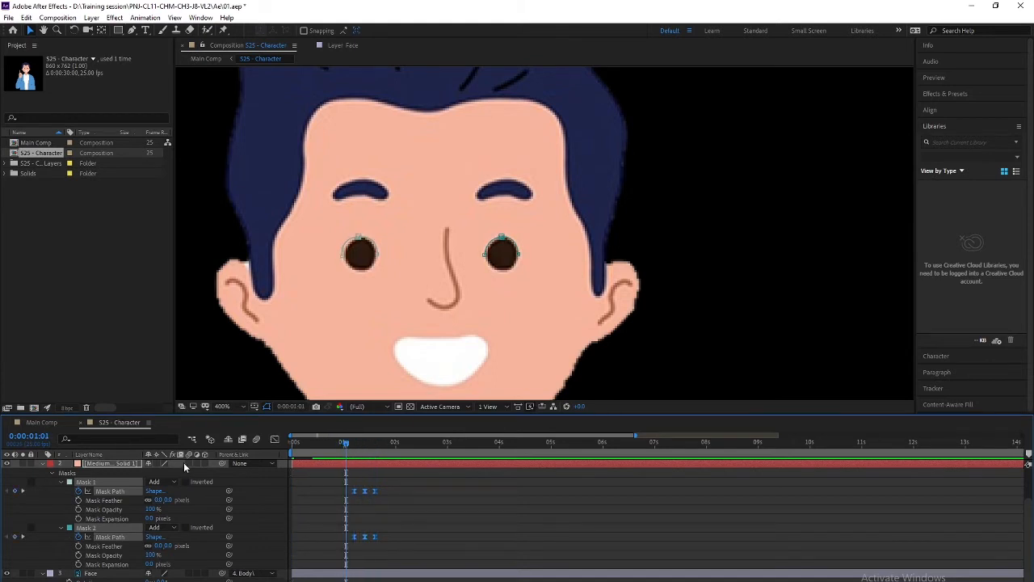
{"action": "key", "text": "Page_Up"}
{"action": "left_click_drag", "start_coordinate": [355, 492], "coordinate": [326, 539]}
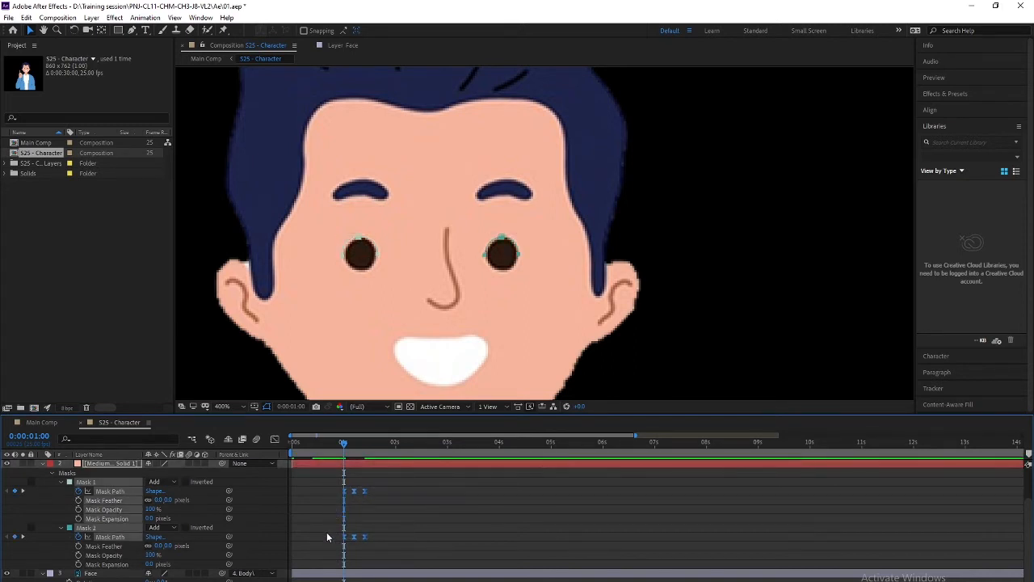
Step: Paste a second set of blink keyframes on both mask paths at 0:00:03:10 and scrub through the animation
{"action": "key", "text": "space"}
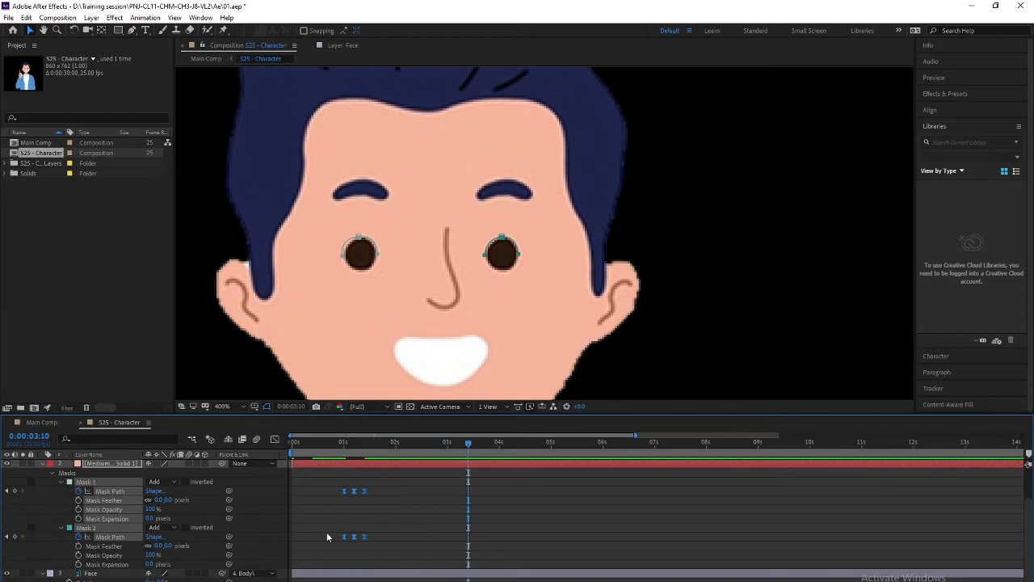
{"action": "key", "text": "ctrl+v"}
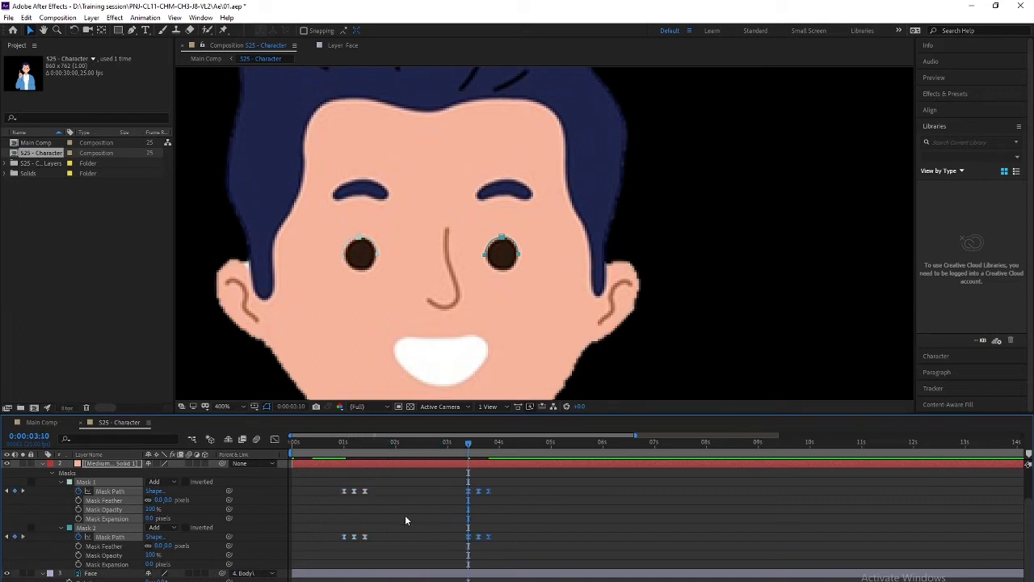
{"action": "left_click_drag", "start_coordinate": [468, 441], "coordinate": [438, 458]}
{"action": "left_click_drag", "start_coordinate": [467, 444], "coordinate": [388, 444]}
Step: Copy both blink keyframe sets of the two mask paths and paste them at 0:00:05:20
{"action": "left_click_drag", "start_coordinate": [507, 488], "coordinate": [330, 539]}
{"action": "key", "text": "-"}
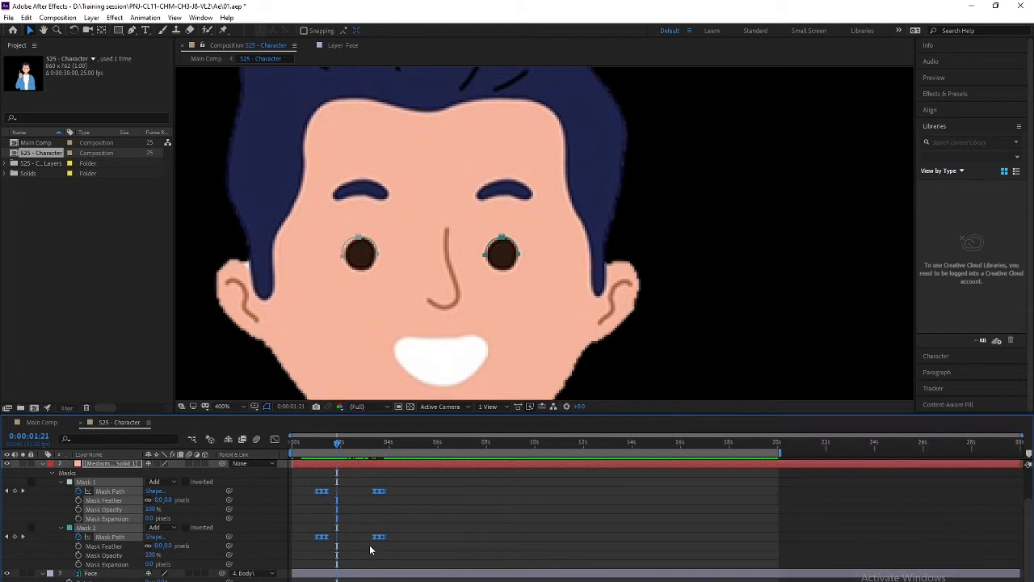
{"action": "left_click", "coordinate": [368, 445]}
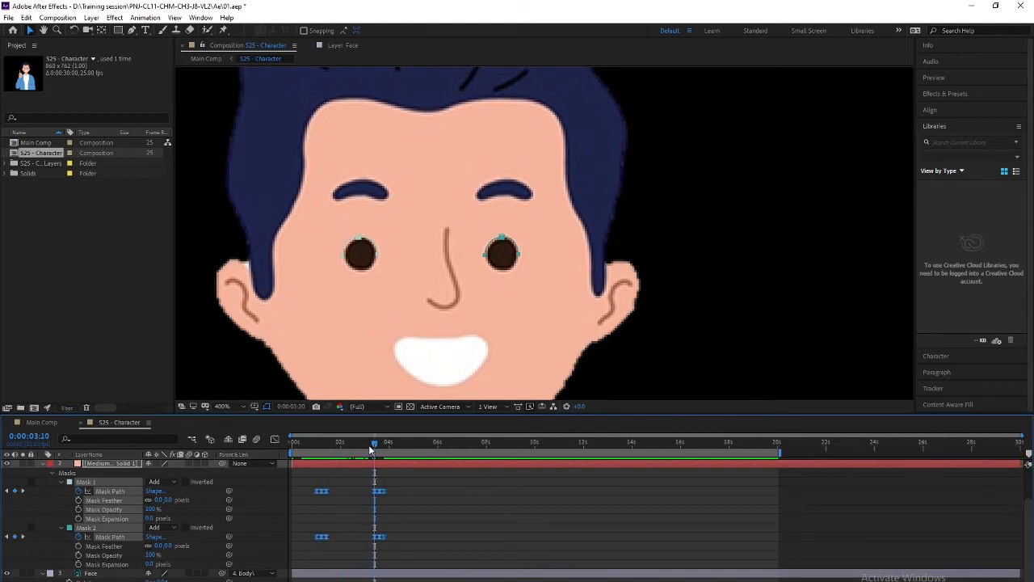
{"action": "key", "text": "space"}
{"action": "key", "text": "space"}
{"action": "key", "text": "ctrl+c"}
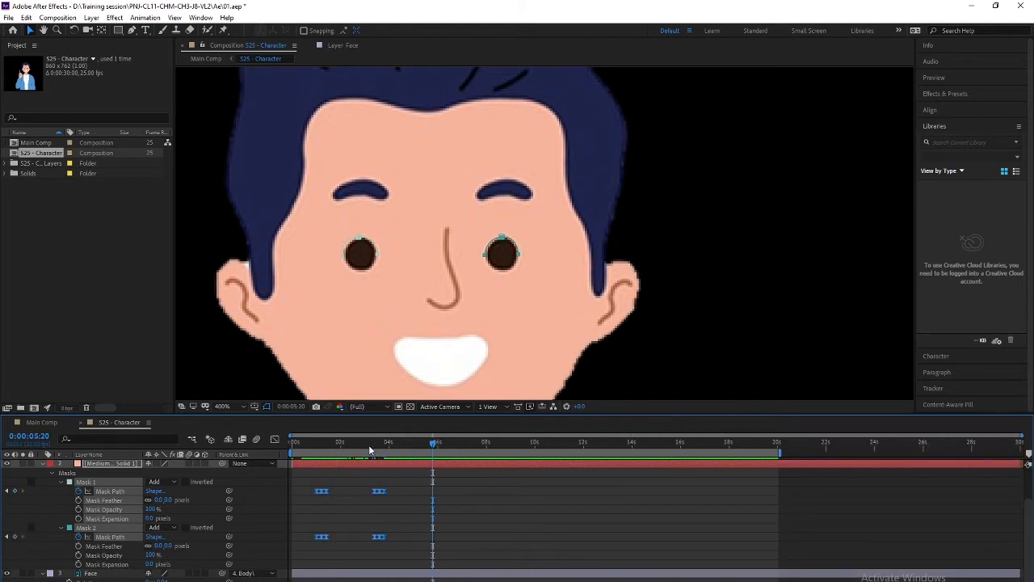
{"action": "key", "text": "ctrl+v"}
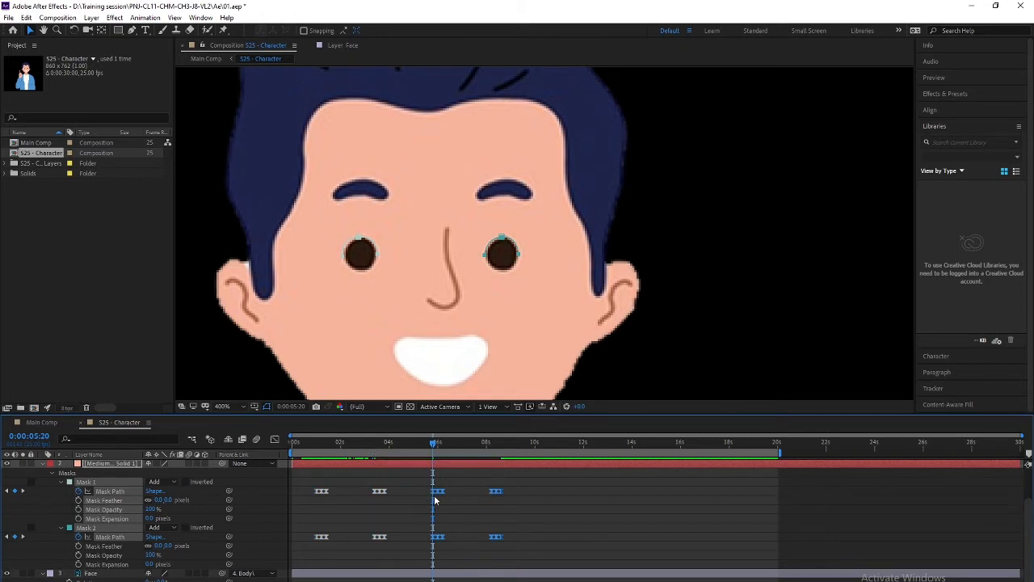
Step: Paste the copied blink pair at 0:00:10:15, 0:00:15:10 and 0:00:20:05, and preview the whole character from the start
{"action": "left_click", "coordinate": [486, 444]}
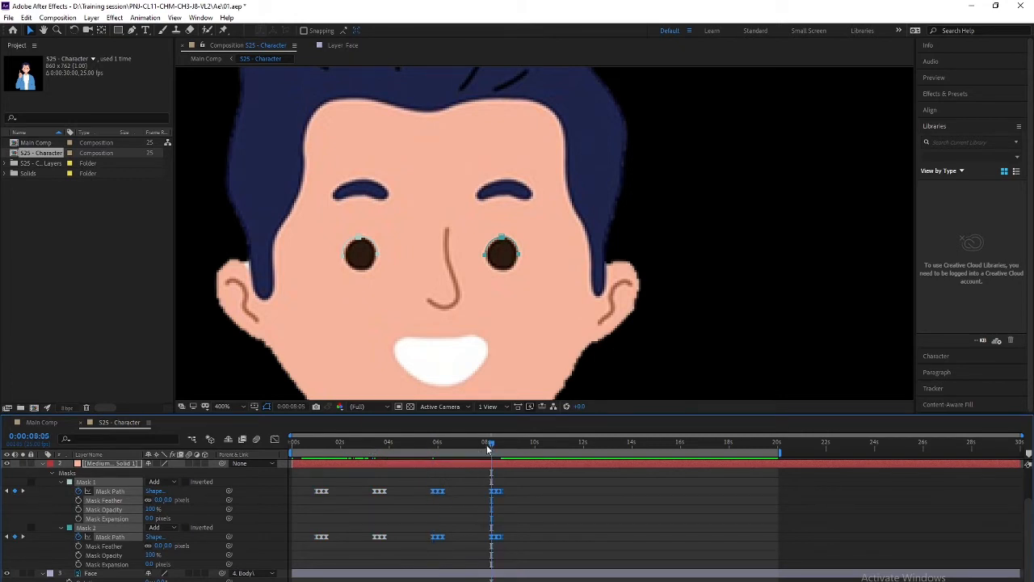
{"action": "key", "text": "space"}
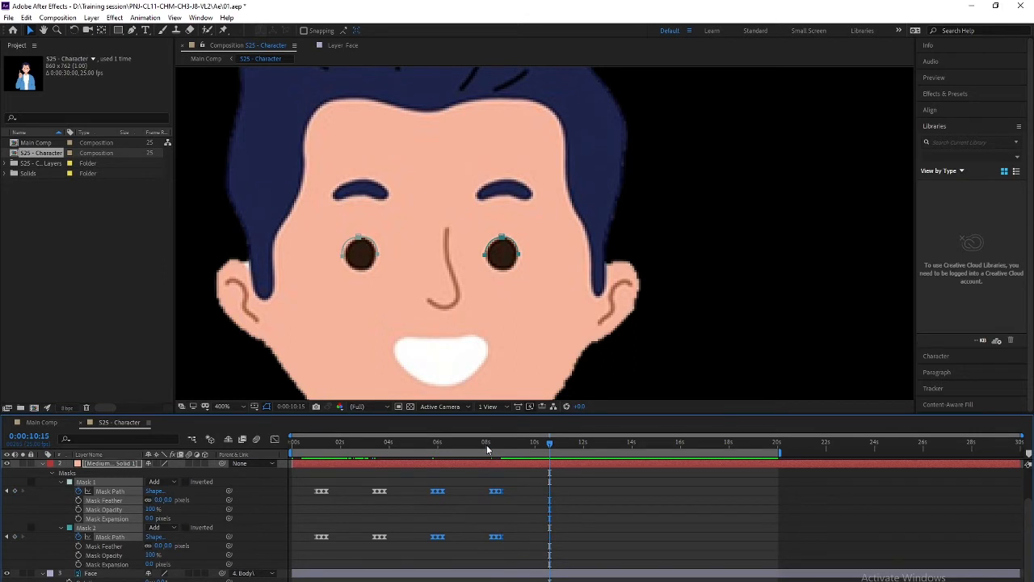
{"action": "key", "text": "ctrl+v"}
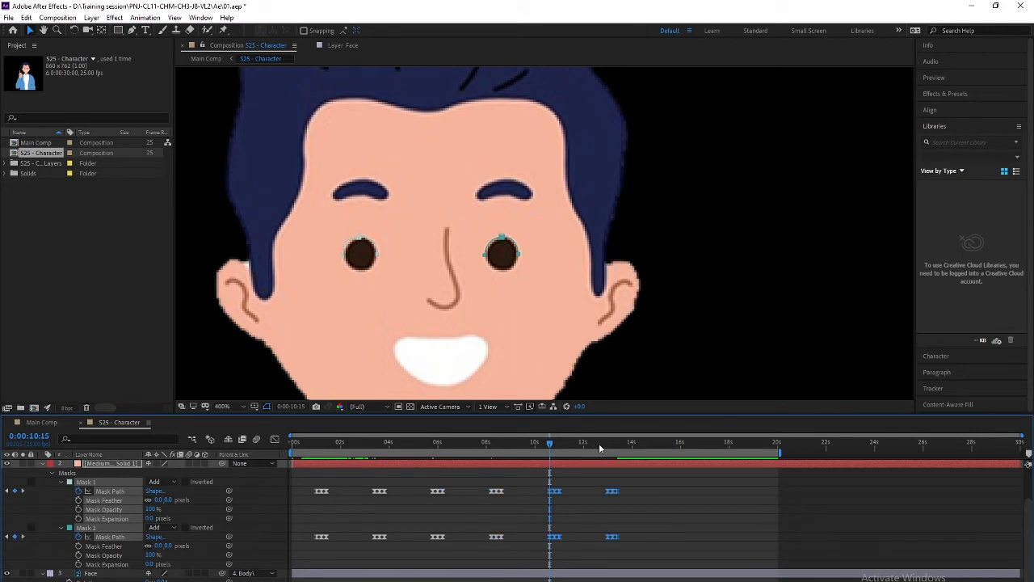
{"action": "key", "text": "space"}
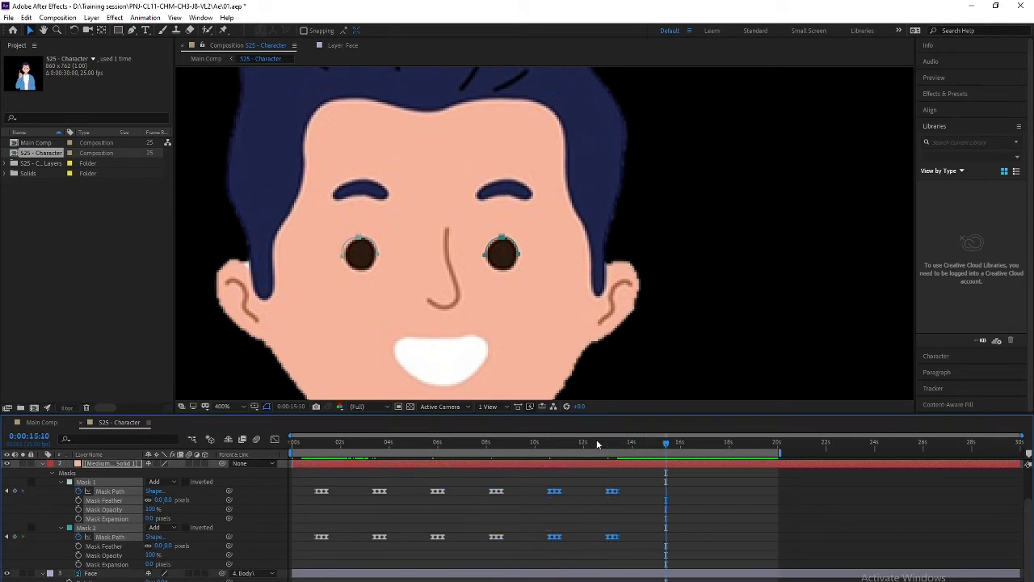
{"action": "key", "text": "ctrl+v"}
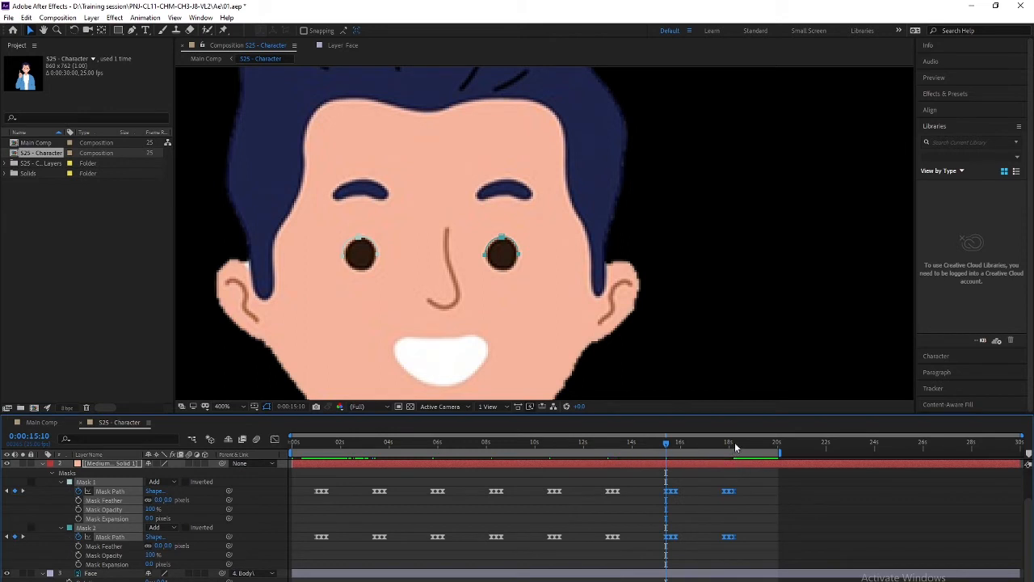
{"action": "left_click_drag", "start_coordinate": [736, 444], "coordinate": [724, 446]}
{"action": "key", "text": "space"}
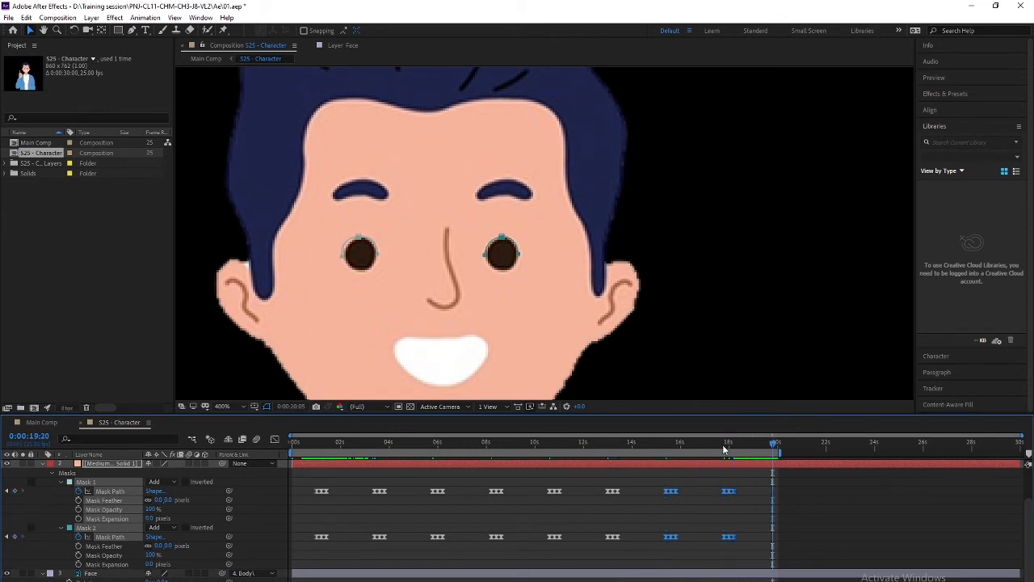
{"action": "key", "text": "ctrl+v"}
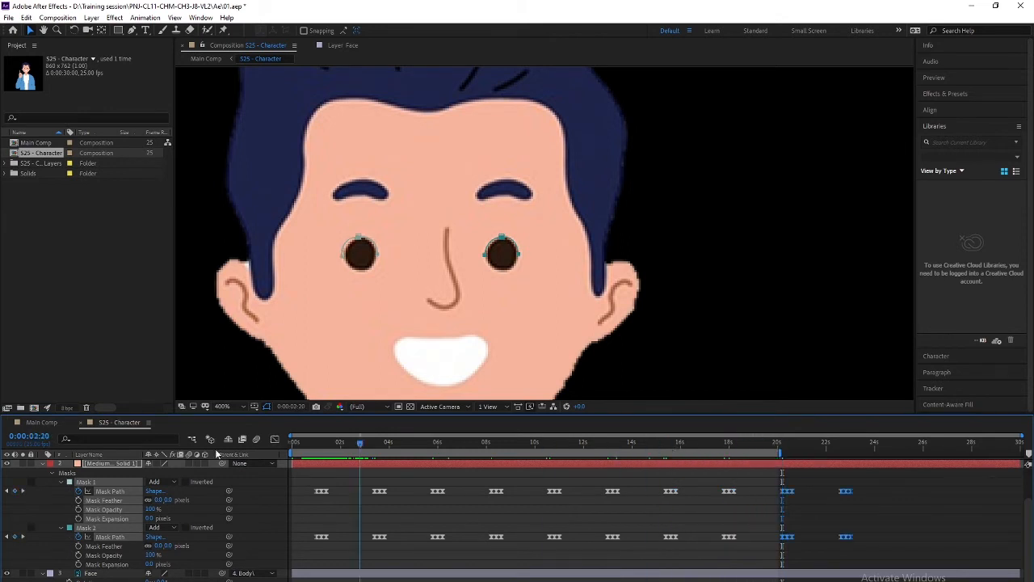
{"action": "key", "text": "Home"}
{"action": "scroll", "coordinate": [199, 323], "scroll_direction": "down", "scroll_amount": 3}
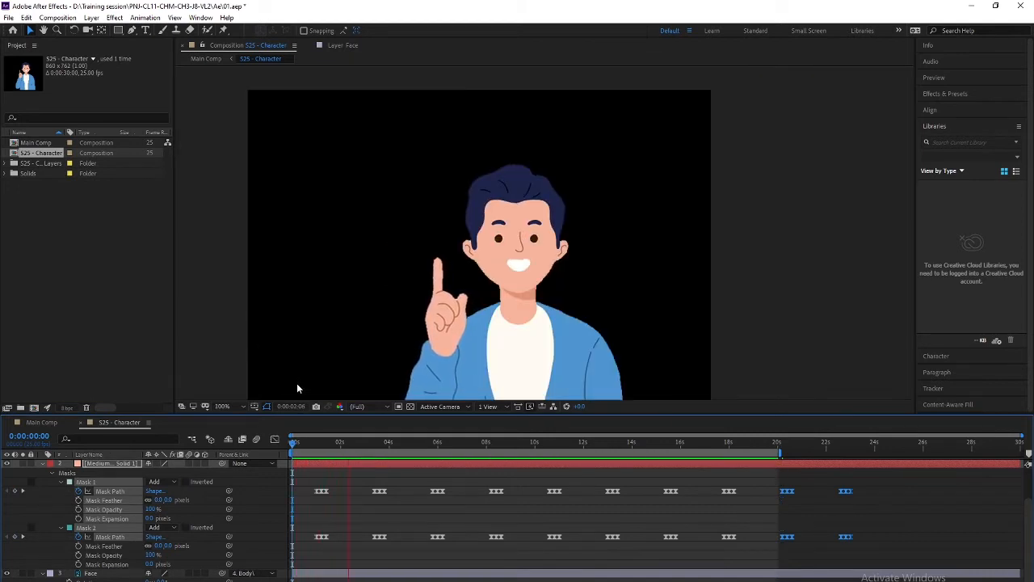
Step: Rename the medium orange solid layer as "Eye lids" and parent it to the Face layer
{"action": "scroll", "coordinate": [108, 533], "scroll_direction": "up", "scroll_amount": 2}
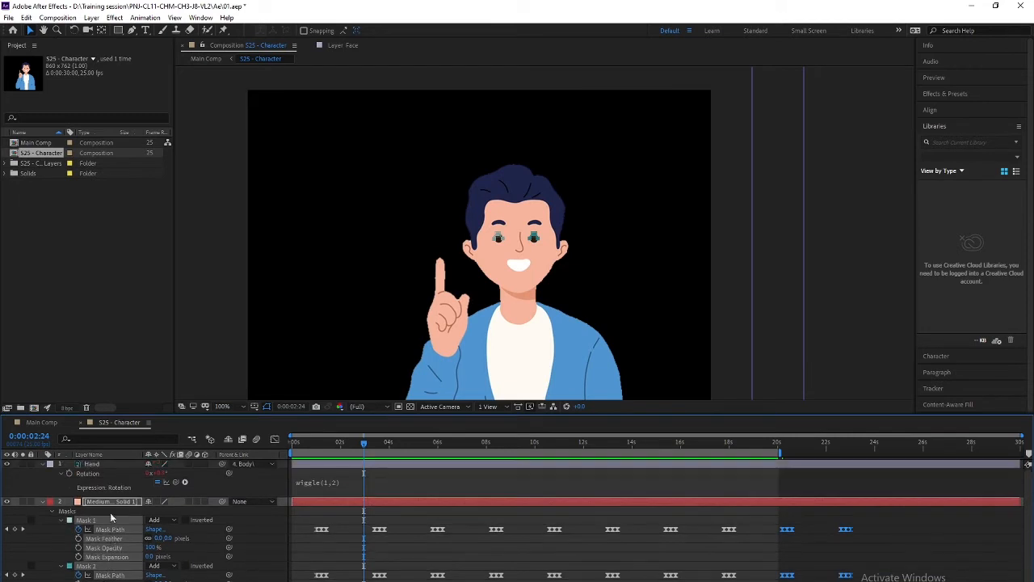
{"action": "right_click", "coordinate": [122, 500]}
{"action": "left_click", "coordinate": [144, 493]}
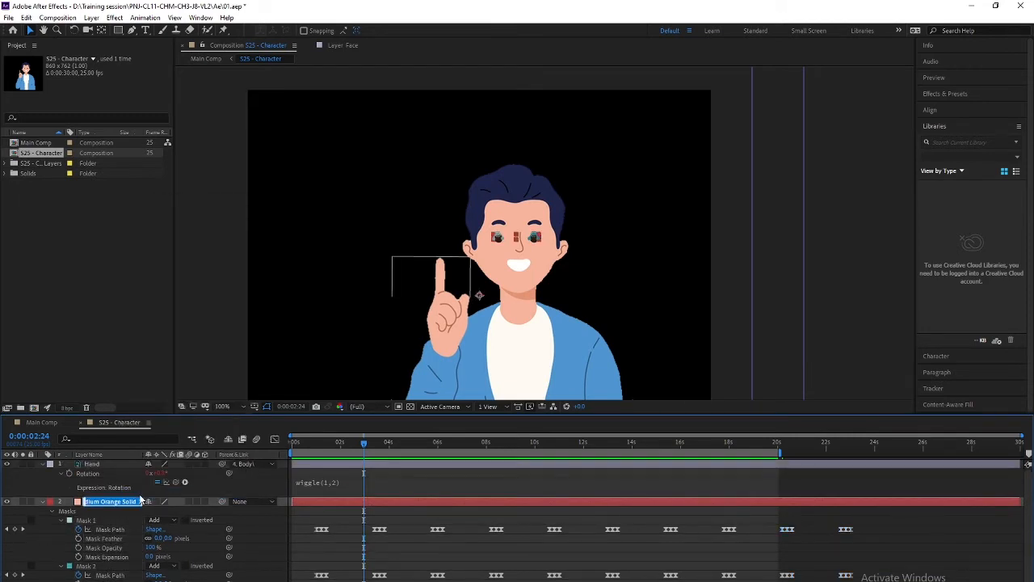
{"action": "type", "text": "Eye lids"}
{"action": "key", "text": "Return"}
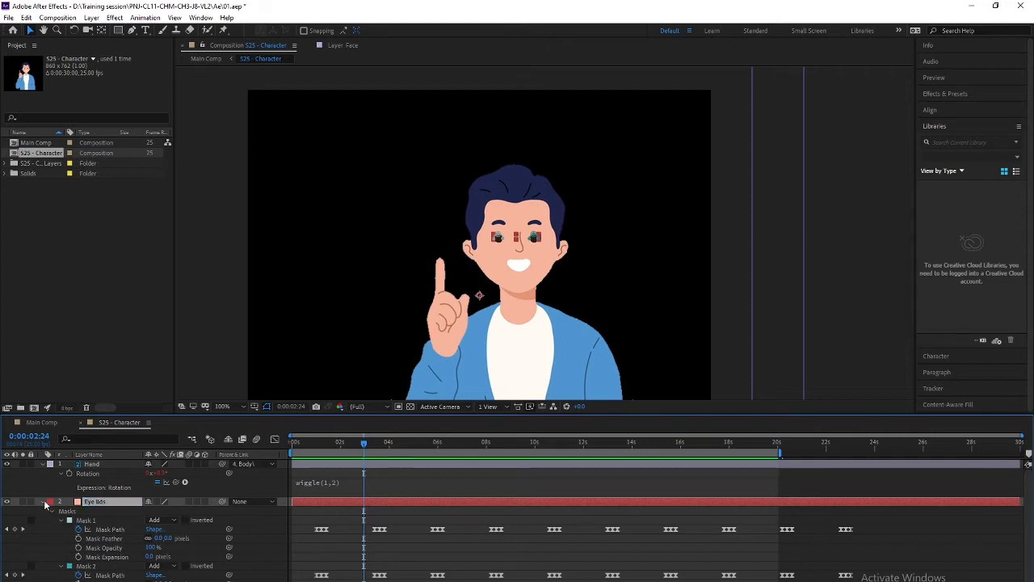
{"action": "left_click", "coordinate": [44, 502]}
{"action": "left_click_drag", "start_coordinate": [224, 503], "coordinate": [93, 515]}
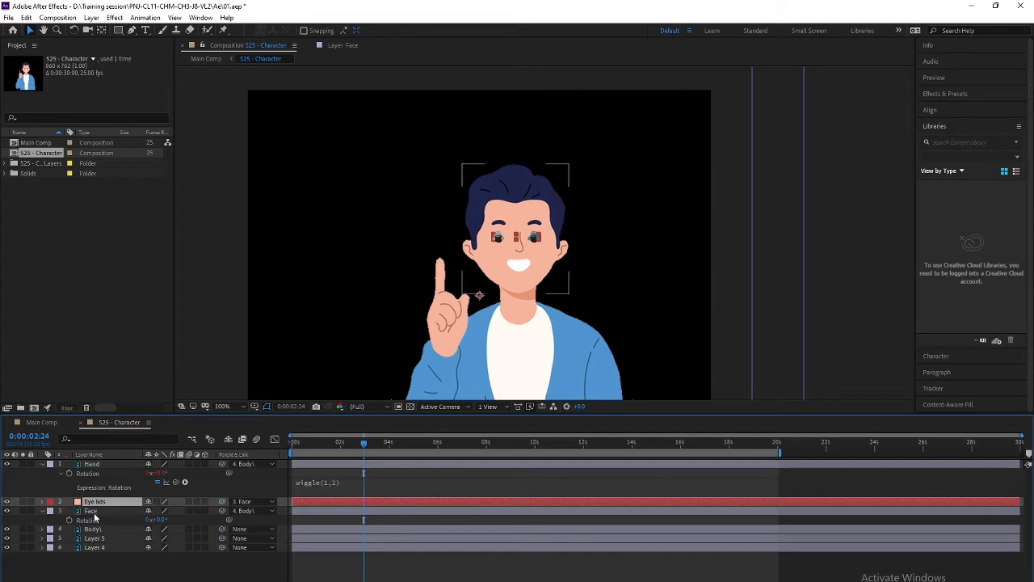
Step: Add the expression wiggle(2,4) to the Face layer's rotation and preview it from the start
{"action": "left_click", "coordinate": [69, 520], "text": "alt"}
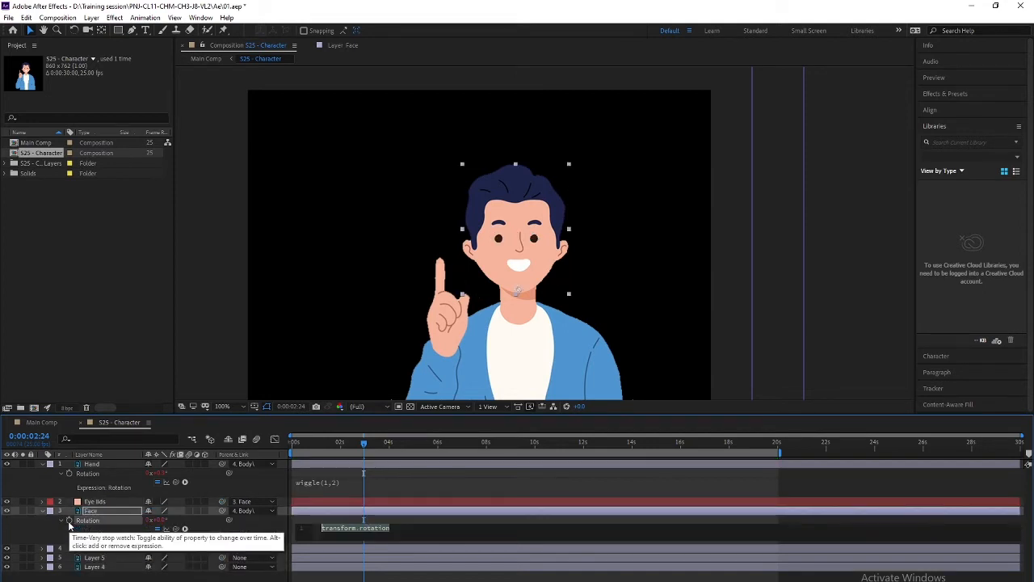
{"action": "type", "text": "wiggle()"}
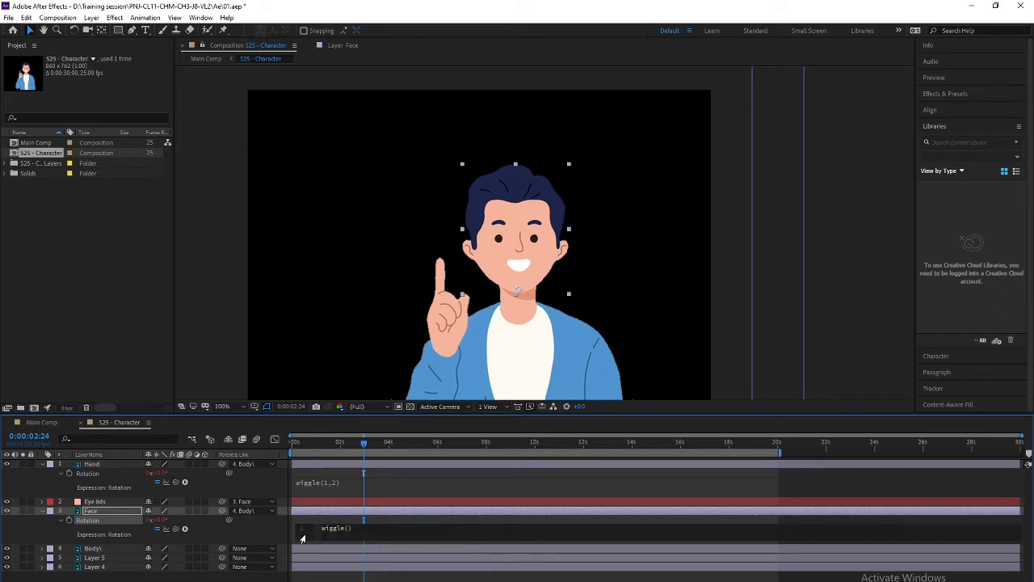
{"action": "type", "text": "2,4"}
{"action": "left_click", "coordinate": [302, 539]}
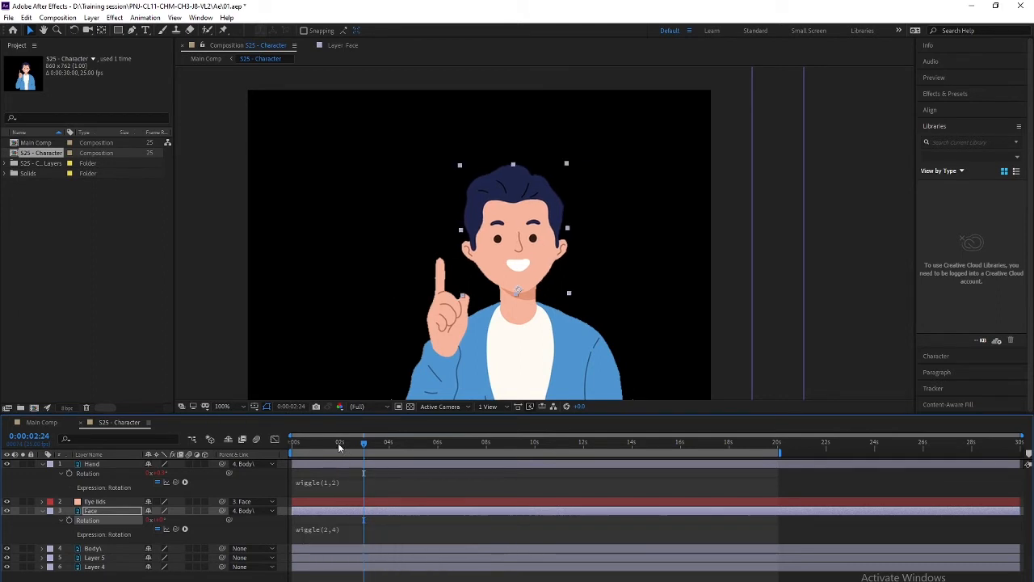
{"action": "key", "text": "Home"}
{"action": "key", "text": "space"}
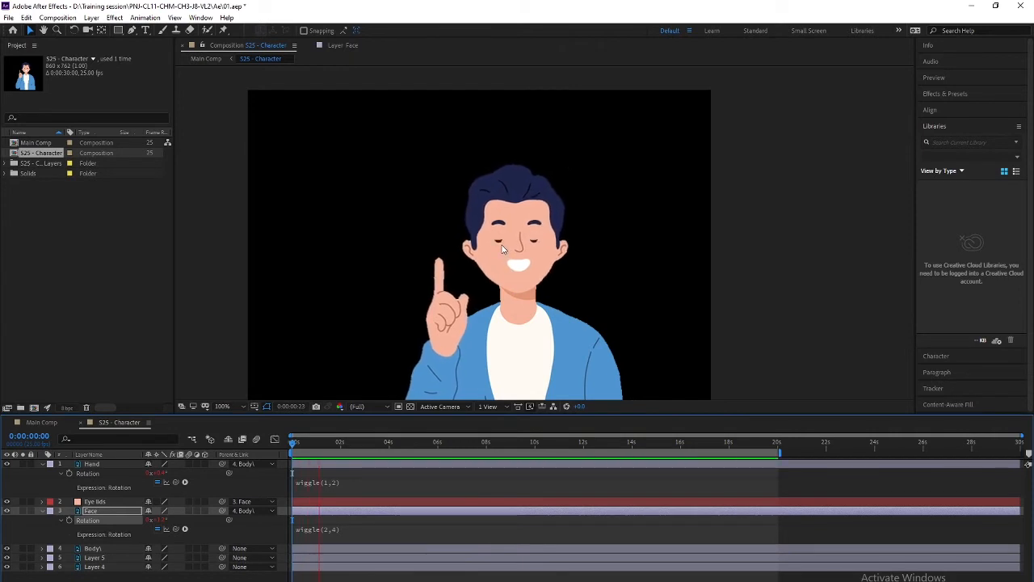
Step: Change the Face layer's rotation expression to wiggle(2,2) and preview the full character's motion
{"action": "left_click", "coordinate": [330, 530]}
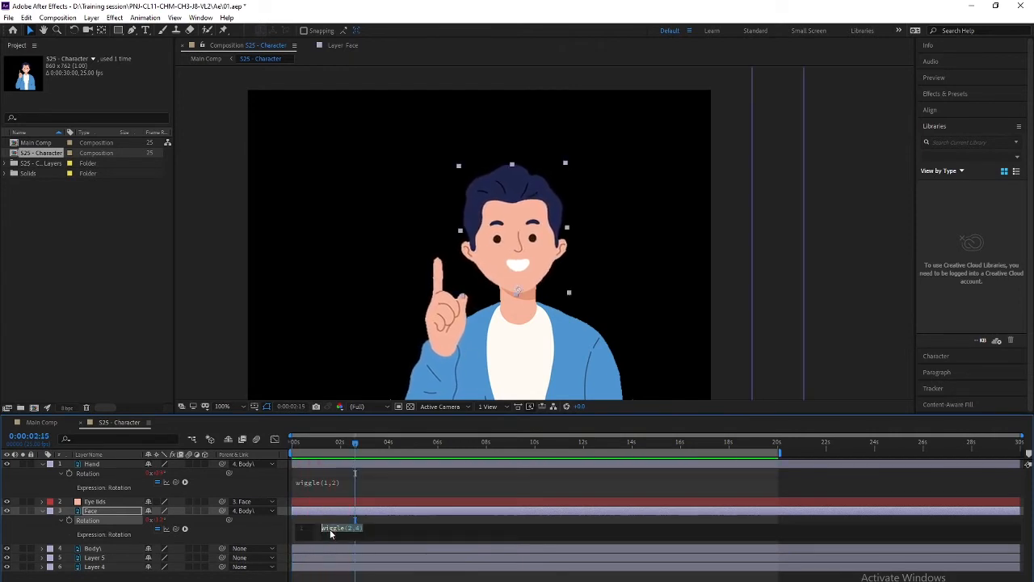
{"action": "left_click", "coordinate": [357, 529]}
{"action": "left_click", "coordinate": [398, 570]}
{"action": "key", "text": "space"}
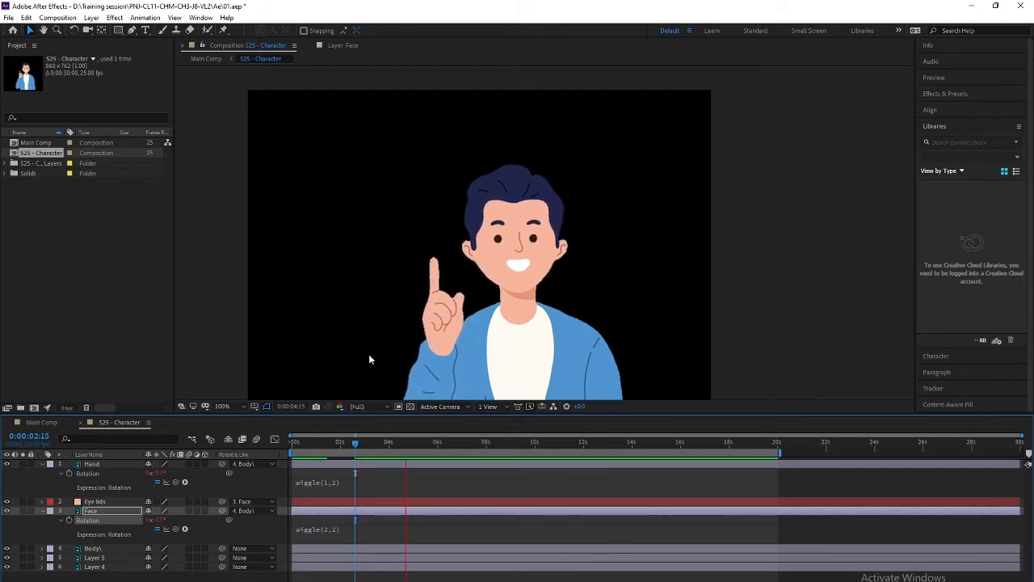
{"action": "scroll", "coordinate": [369, 354], "scroll_direction": "down", "scroll_amount": 2}
{"action": "left_click", "coordinate": [333, 328]}
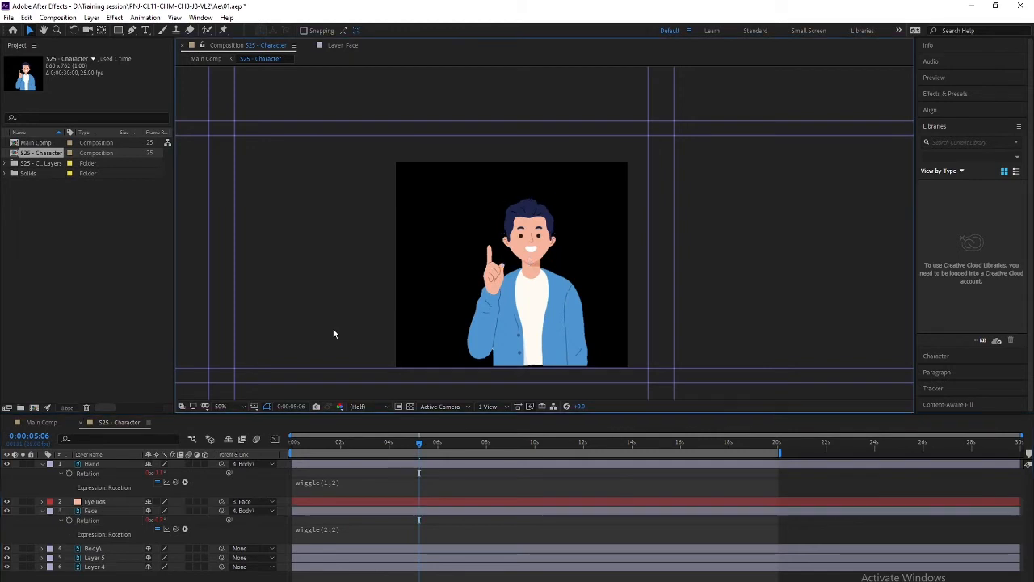
{"action": "key", "text": "space"}
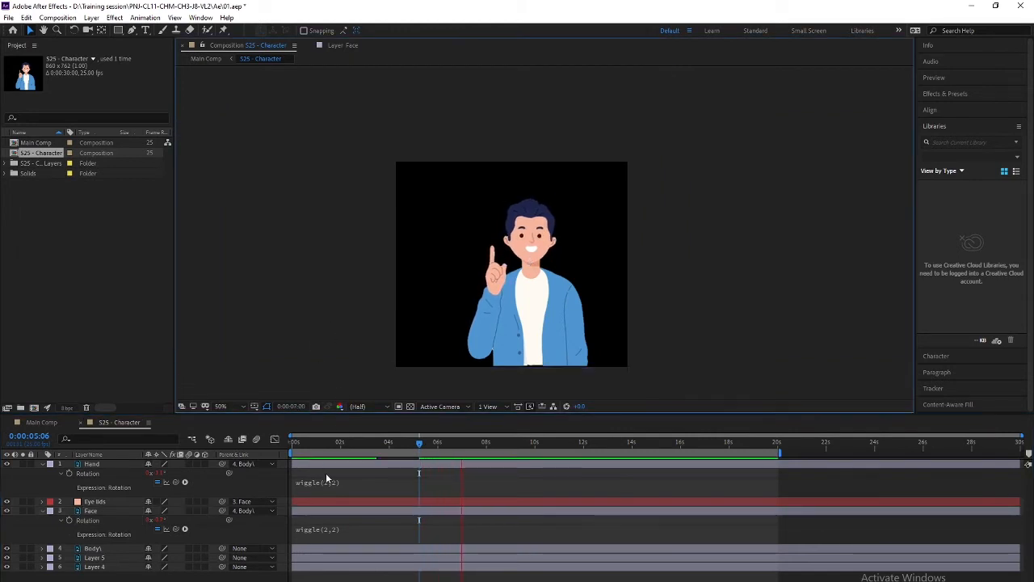
{"action": "key", "text": "space"}
{"action": "left_click_drag", "start_coordinate": [467, 443], "coordinate": [318, 446]}
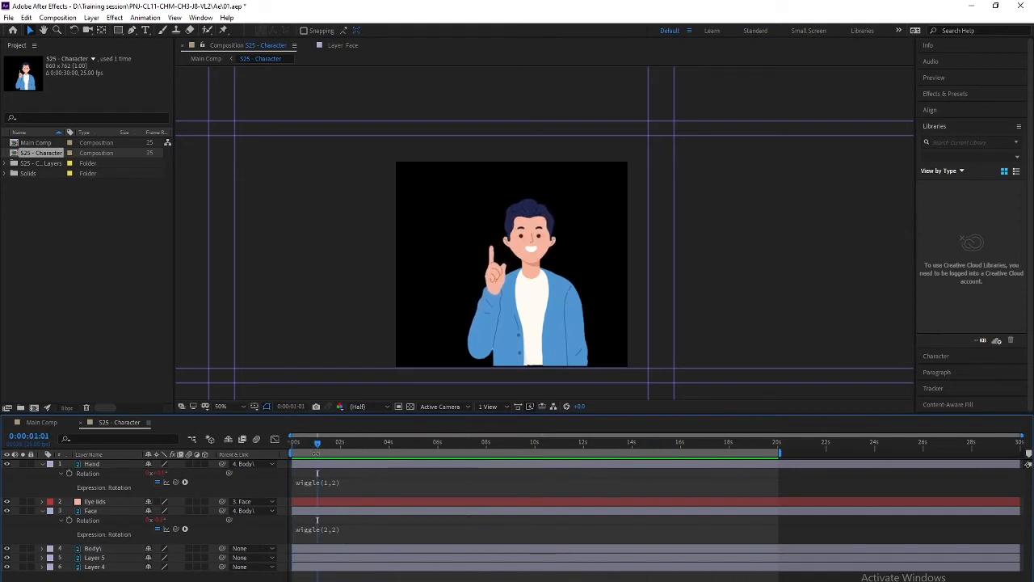
{"action": "left_click", "coordinate": [8, 16]}
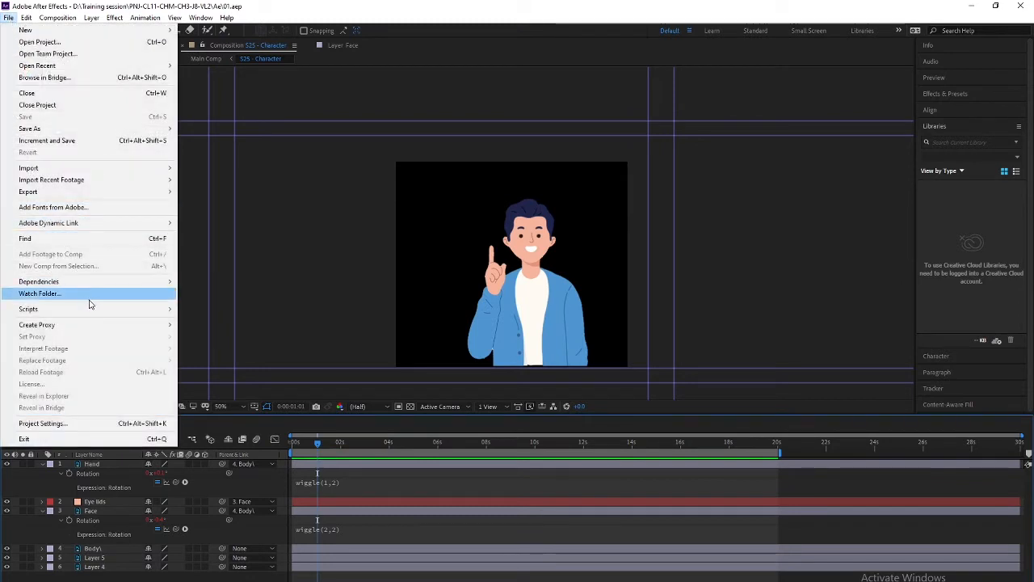
{"action": "mouse_move", "coordinate": [96, 310]}
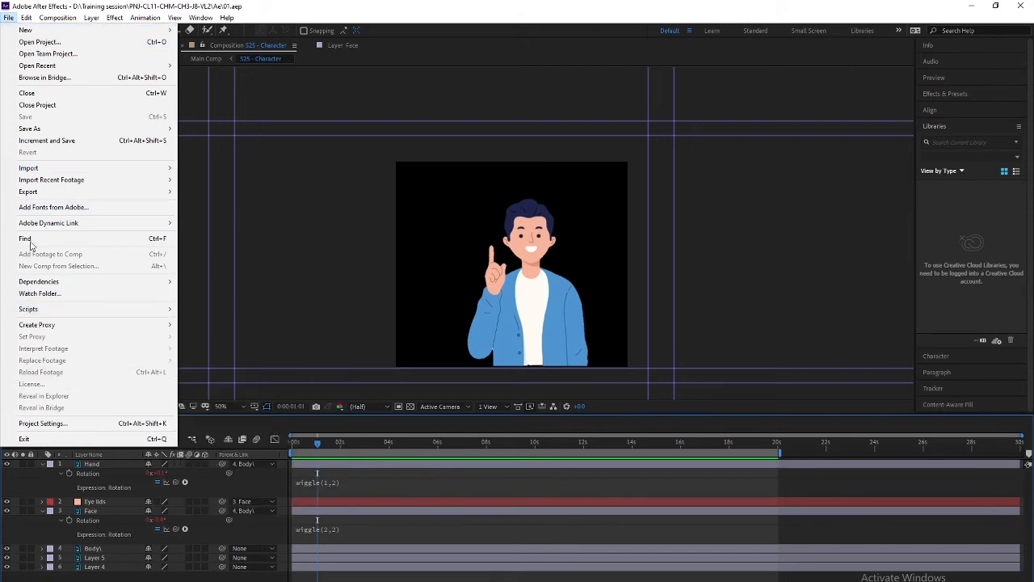
{"action": "mouse_move", "coordinate": [201, 17]}
{"action": "mouse_move", "coordinate": [8, 15]}
{"action": "left_click", "coordinate": [351, 4]}
Step: Queue the S25 - Character composition for rendering and set its output module to PNG Sequence with RGB + Alpha channels
{"action": "key", "text": "ctrl+m"}
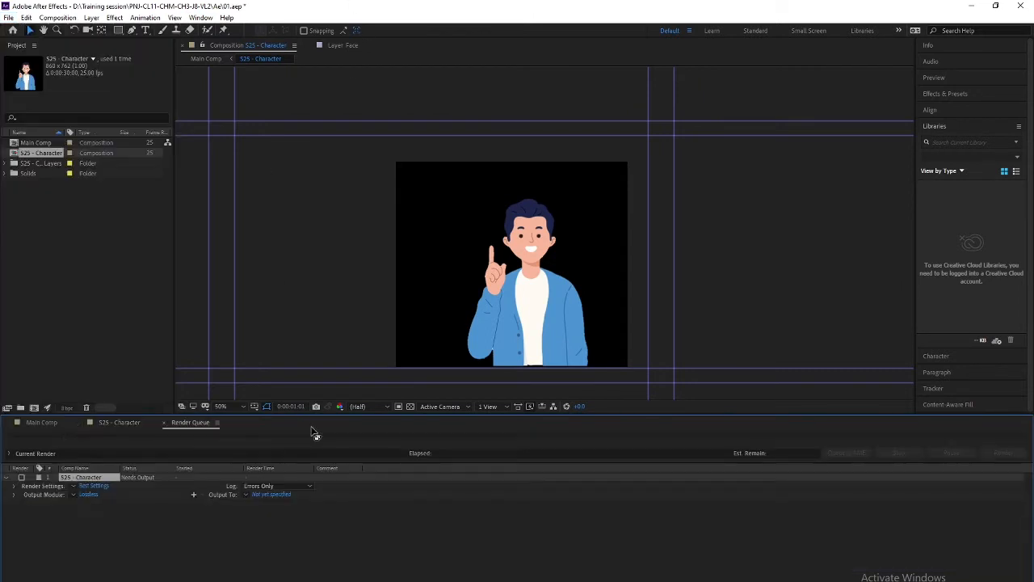
{"action": "left_click", "coordinate": [92, 496]}
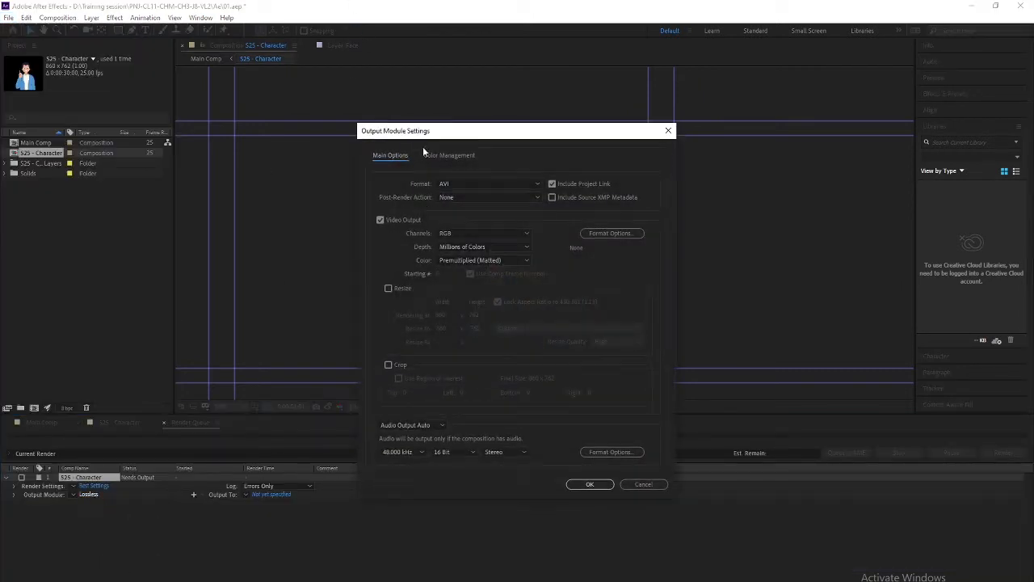
{"action": "left_click", "coordinate": [485, 181]}
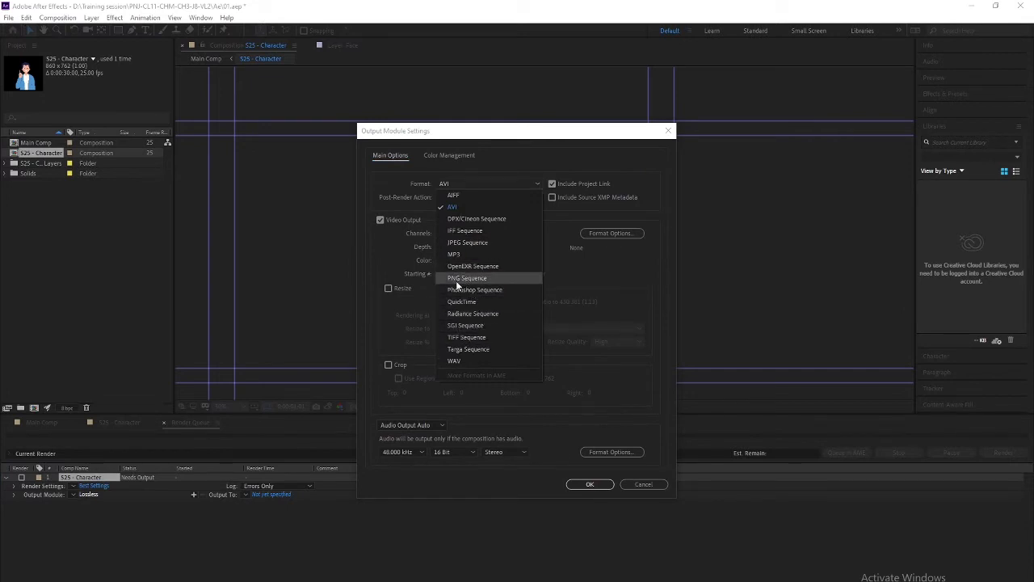
{"action": "left_click", "coordinate": [463, 279]}
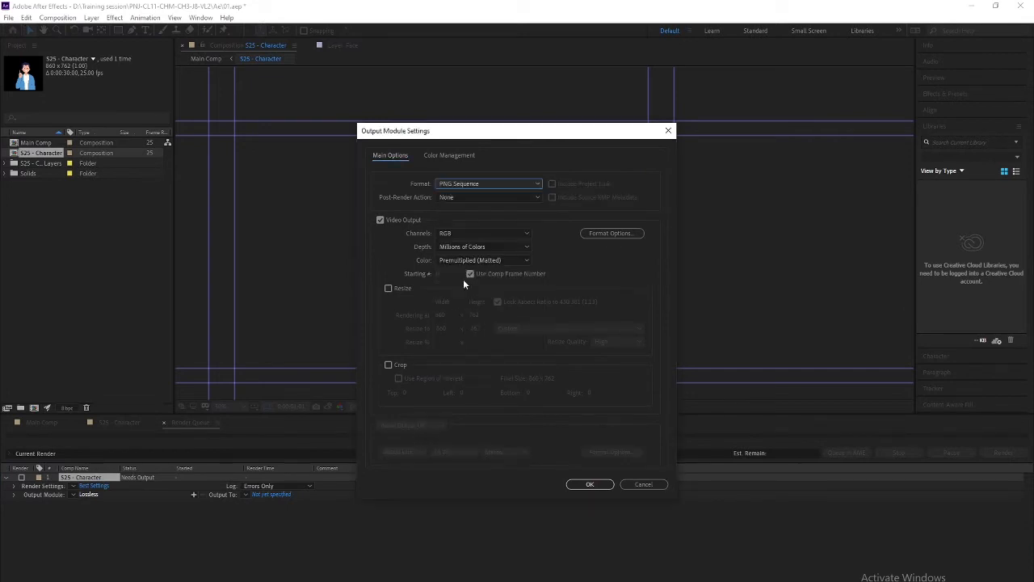
{"action": "left_click", "coordinate": [457, 236]}
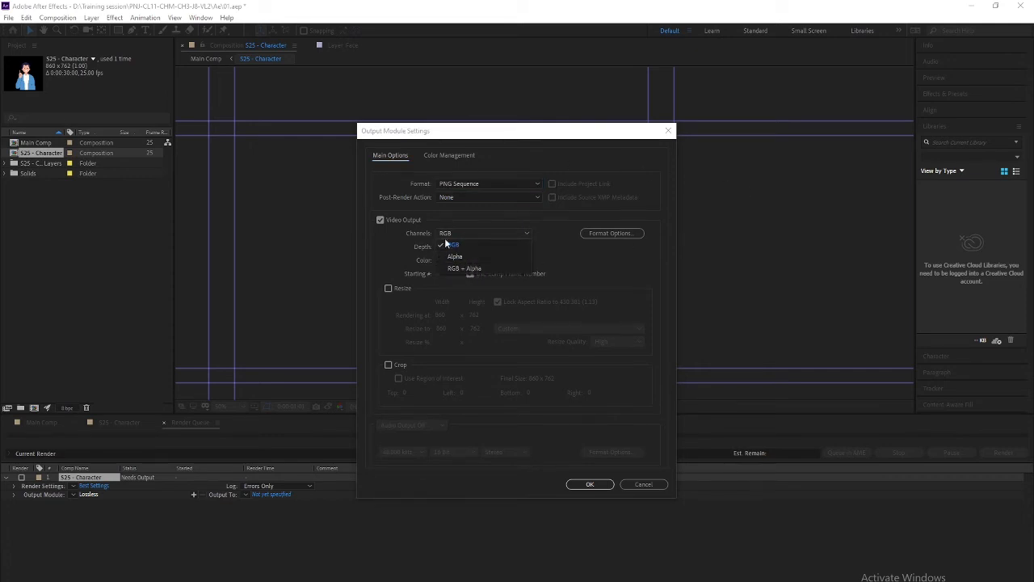
{"action": "left_click", "coordinate": [468, 269]}
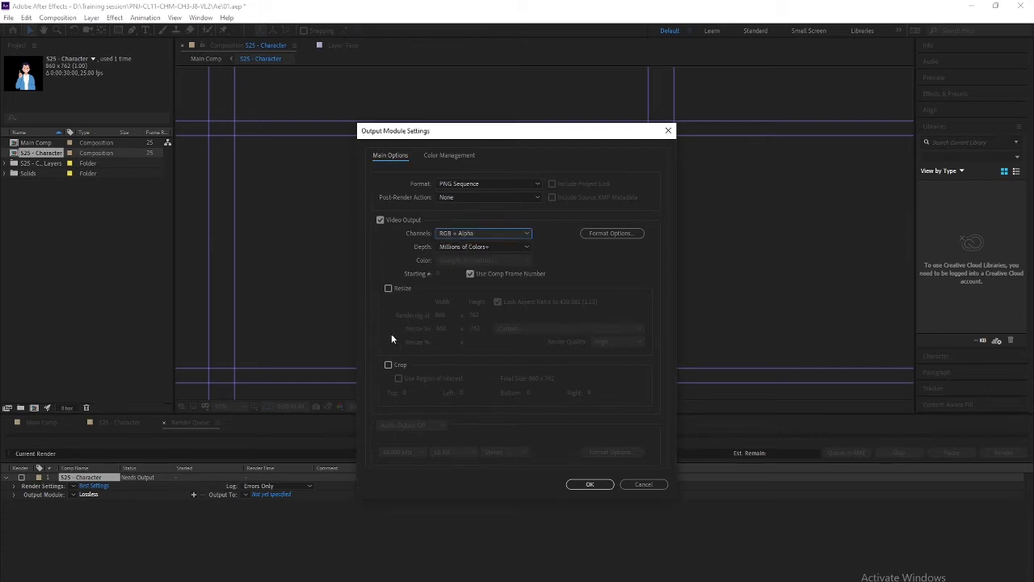
{"action": "left_click", "coordinate": [590, 484]}
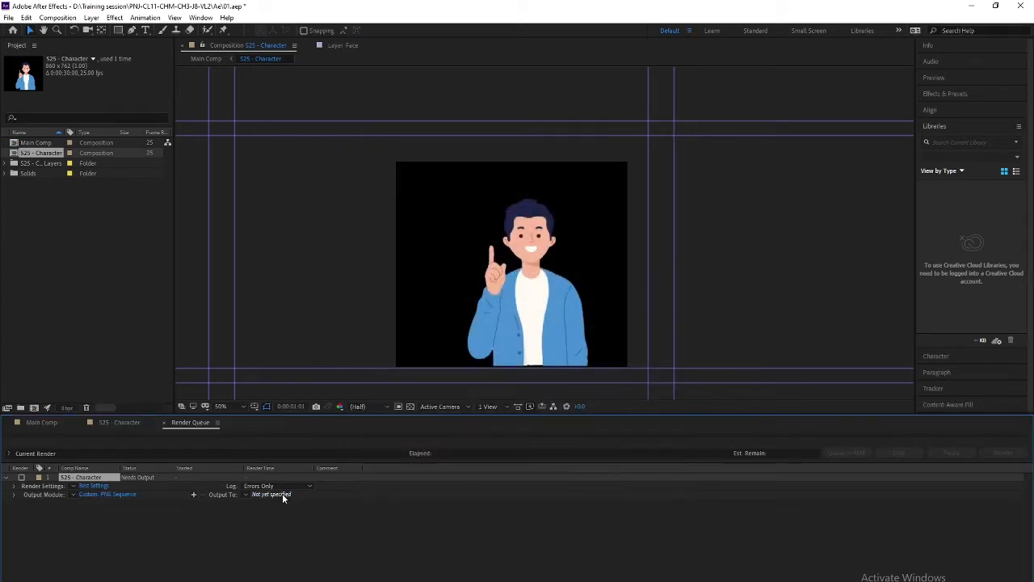
Step: For the render output location, create a folder named "Shot 25" inside Pr > Source Files > Animation Render
{"action": "left_click", "coordinate": [282, 495]}
{"action": "left_click_drag", "start_coordinate": [151, 21], "coordinate": [314, 91]}
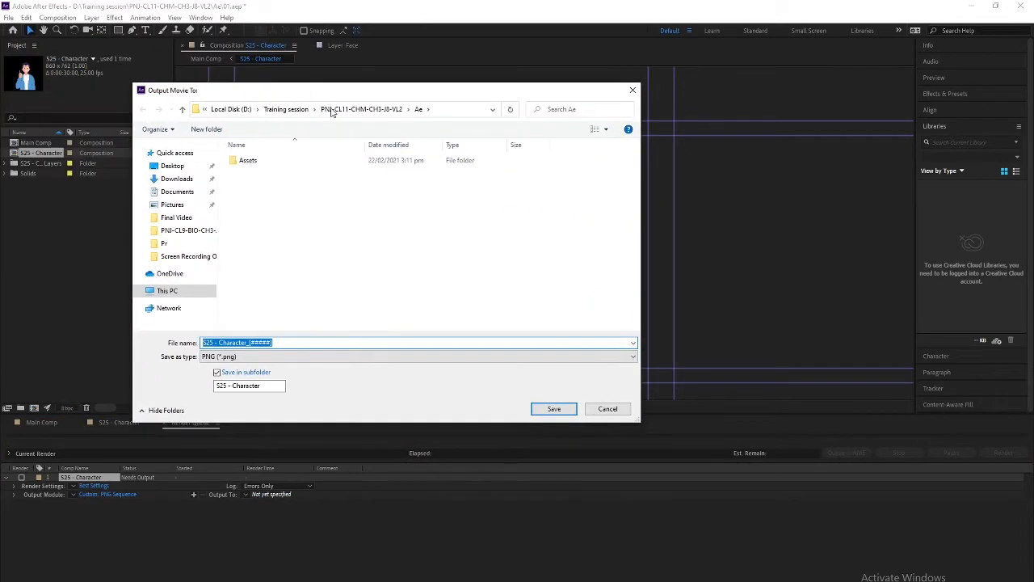
{"action": "left_click", "coordinate": [374, 111]}
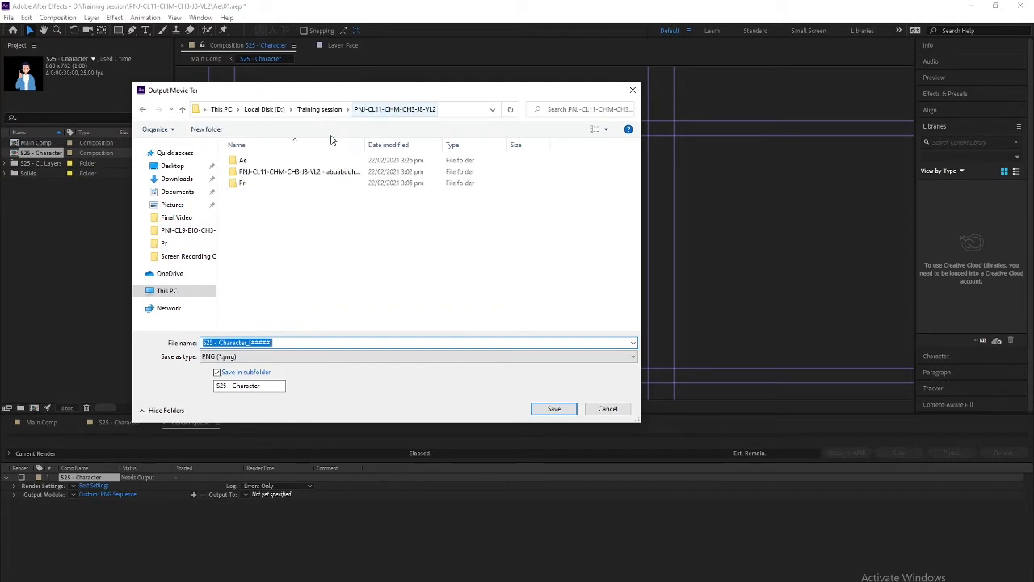
{"action": "double_click", "coordinate": [236, 184]}
{"action": "double_click", "coordinate": [251, 171]}
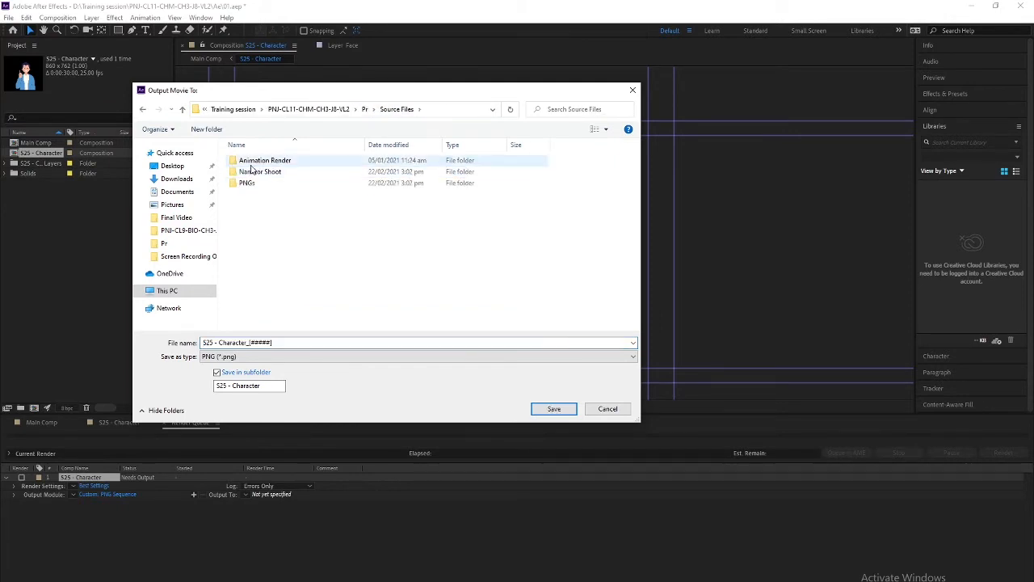
{"action": "double_click", "coordinate": [251, 165]}
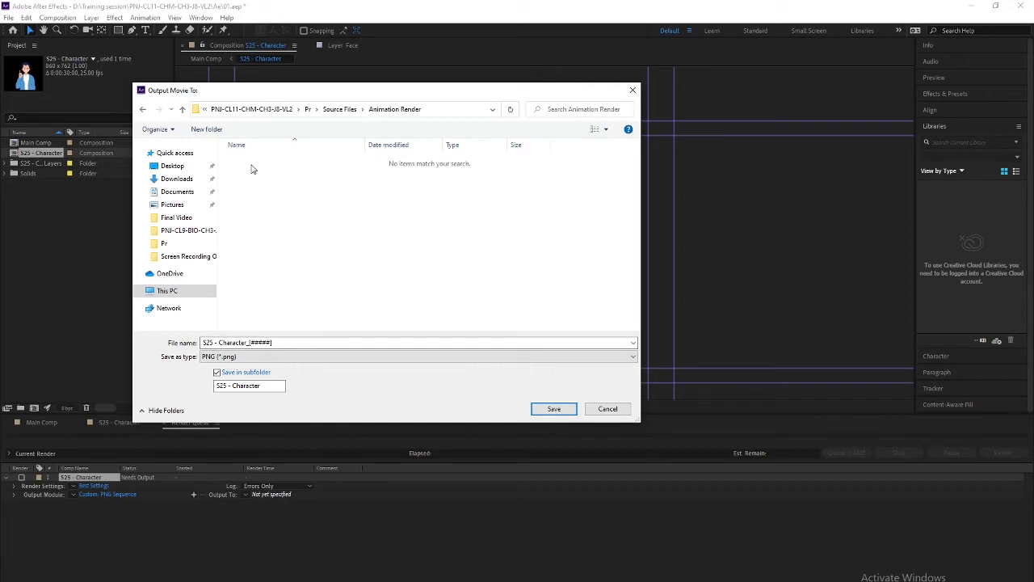
{"action": "left_click", "coordinate": [206, 129]}
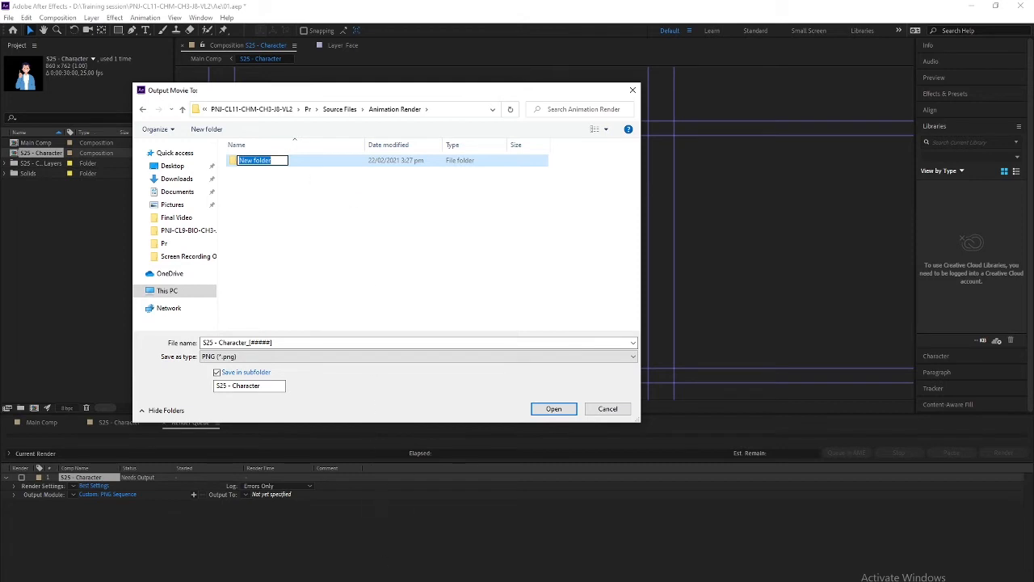
{"action": "type", "text": "Shot 25"}
{"action": "key", "text": "Return"}
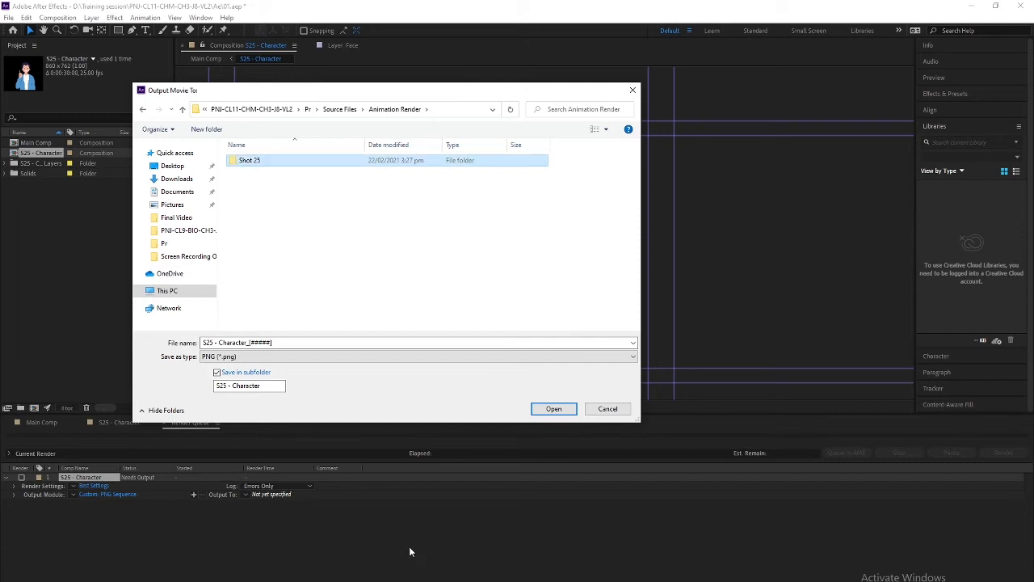
Step: Save the render output directly in the Shot 25 folder without a subfolder, and start rendering
{"action": "double_click", "coordinate": [252, 162]}
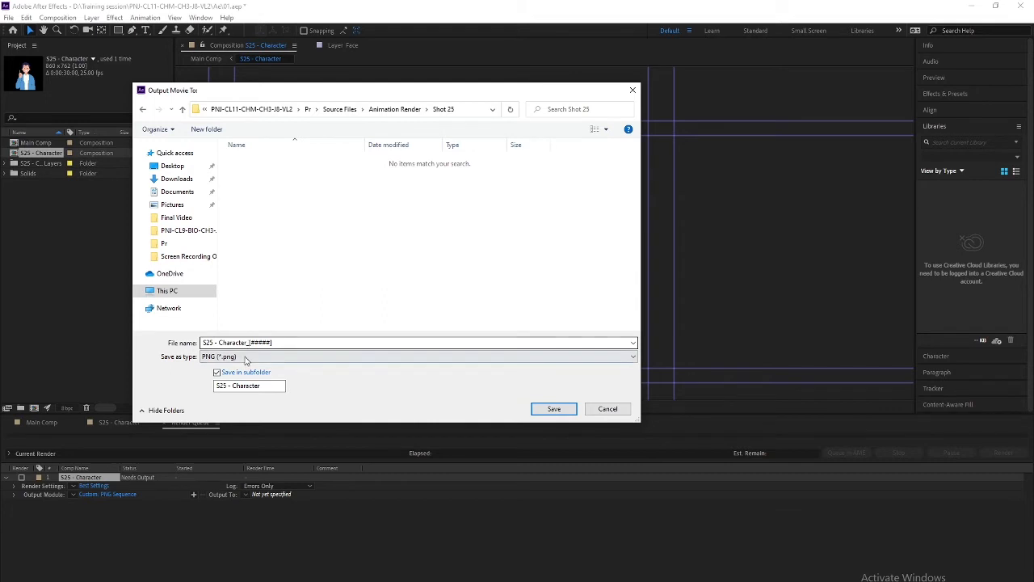
{"action": "left_click", "coordinate": [219, 373]}
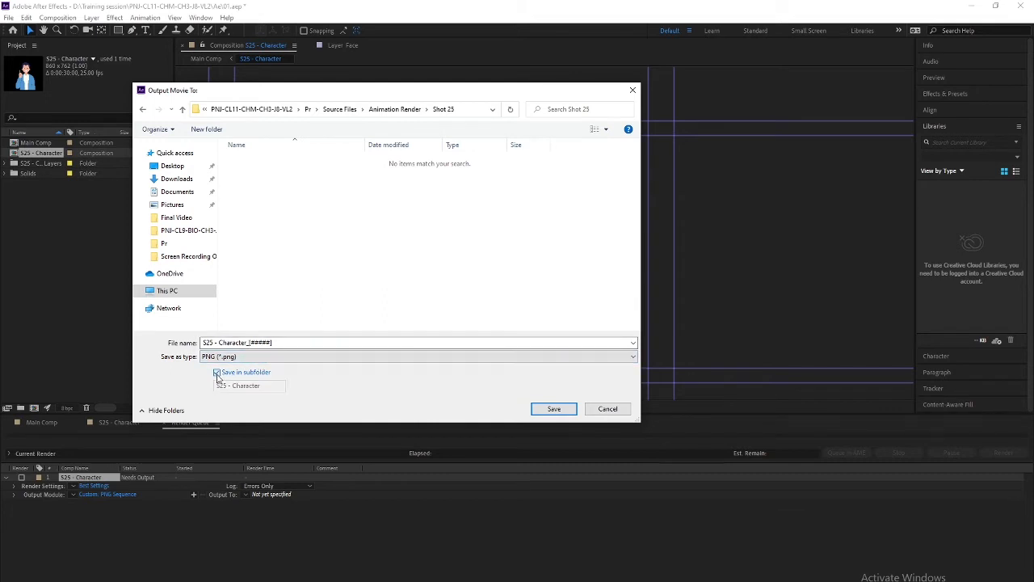
{"action": "left_click", "coordinate": [554, 409]}
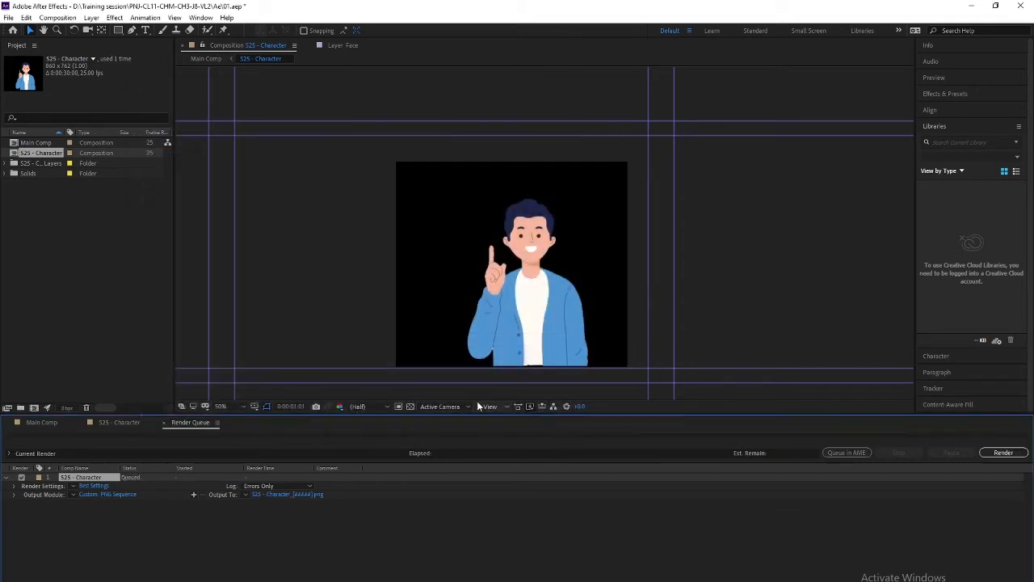
{"action": "left_click", "coordinate": [1003, 452]}
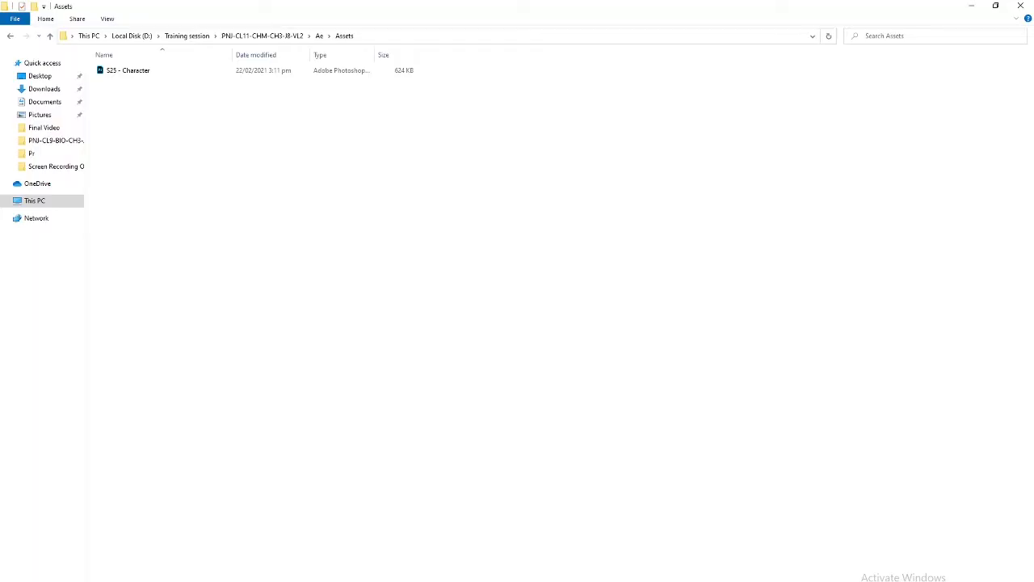
Step: Switch to File Explorer and open the Shot 25 folder under Pr > Source Files > Animation Render
{"action": "key", "text": "alt+Up"}
{"action": "key", "text": "alt+Up"}
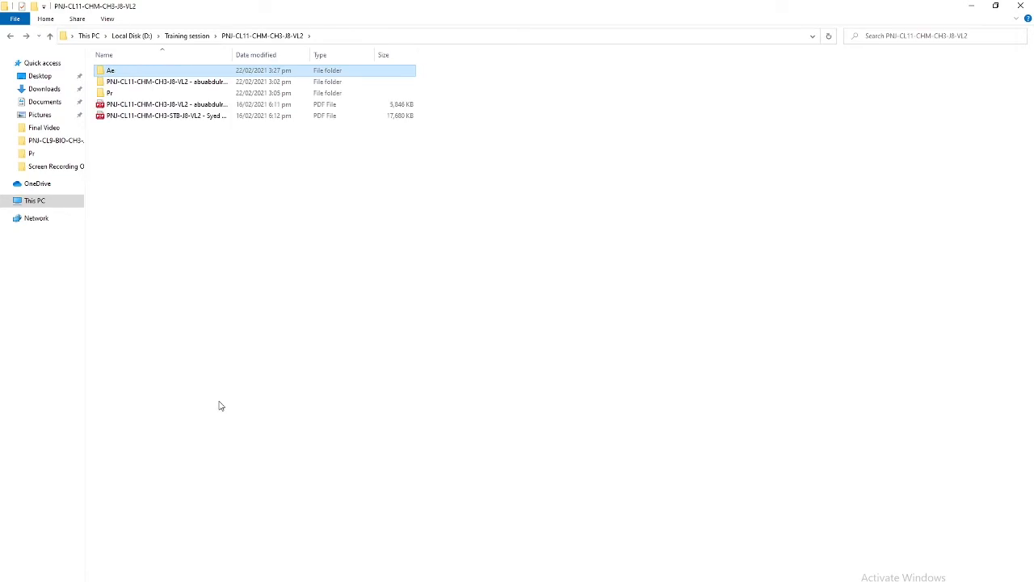
{"action": "key", "text": "Down"}
{"action": "key", "text": "Down"}
{"action": "key", "text": "Return"}
{"action": "key", "text": "Down"}
{"action": "key", "text": "Down"}
{"action": "key", "text": "Up"}
{"action": "key", "text": "Return"}
{"action": "key", "text": "Down"}
{"action": "key", "text": "Down"}
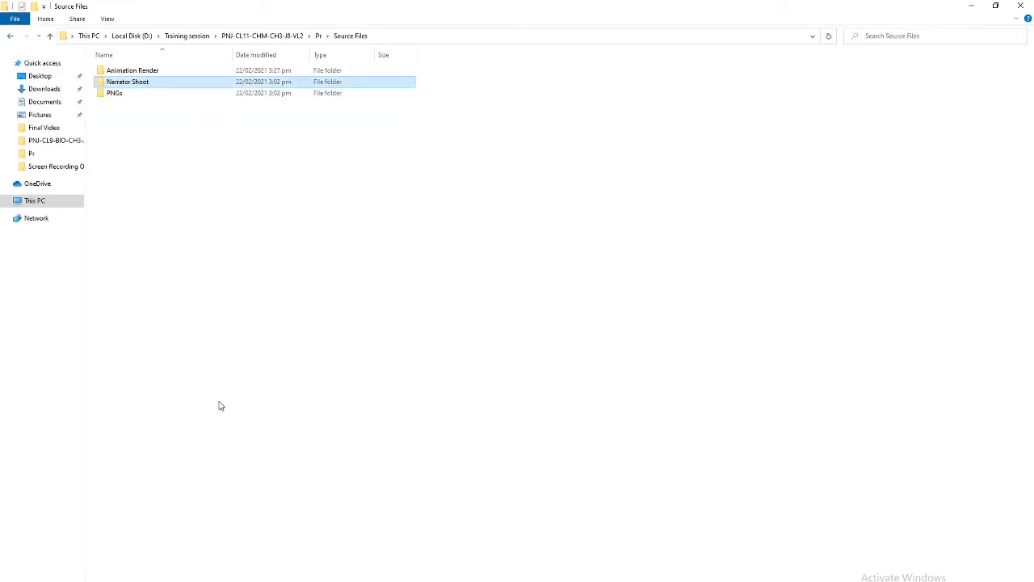
{"action": "key", "text": "Up"}
{"action": "key", "text": "Up"}
{"action": "key", "text": "Return"}
{"action": "key", "text": "Down"}
{"action": "key", "text": "Return"}
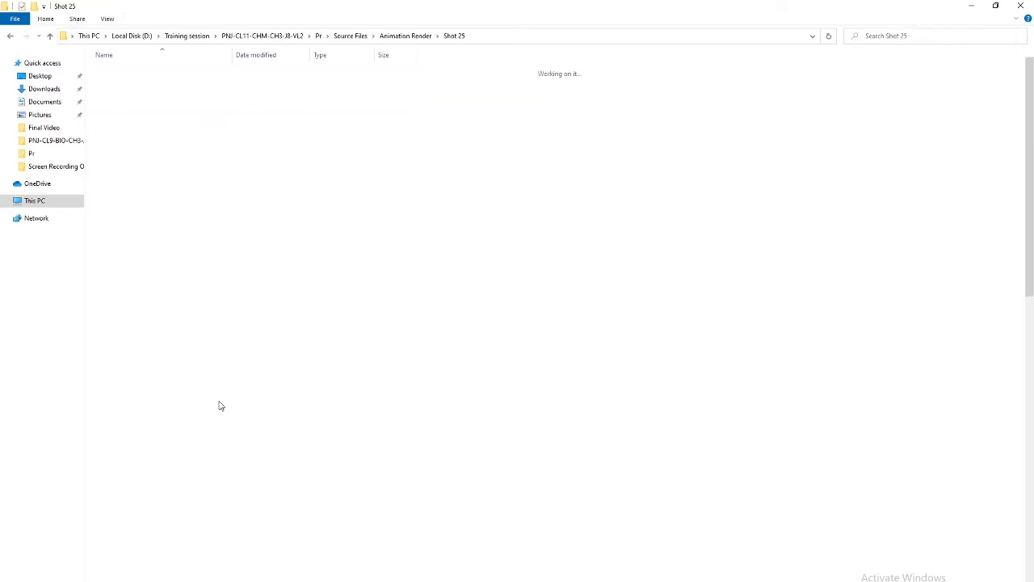
Step: Look through the rendered character frames and check the properties of the Shot 25 folder
{"action": "scroll", "coordinate": [351, 381], "scroll_direction": "down", "scroll_amount": 8}
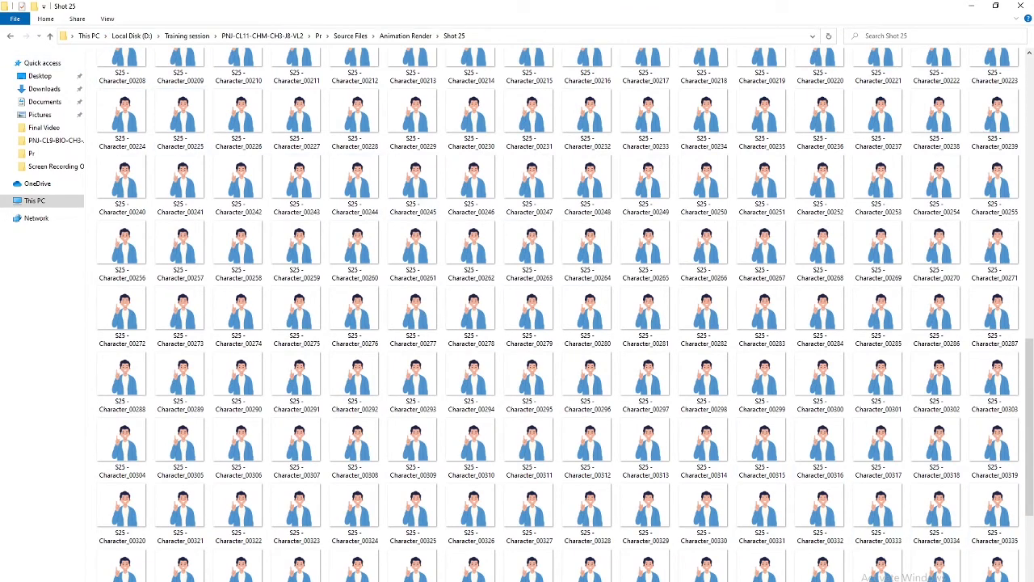
{"action": "scroll", "coordinate": [239, 168], "scroll_direction": "down", "scroll_amount": 5}
{"action": "scroll", "coordinate": [239, 168], "scroll_direction": "up", "scroll_amount": 10}
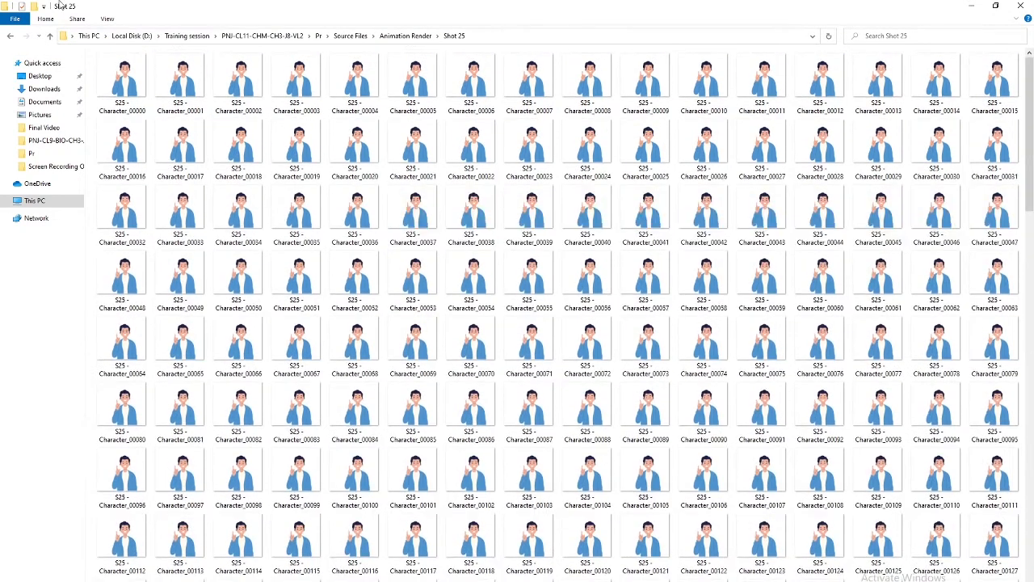
{"action": "left_click", "coordinate": [403, 36]}
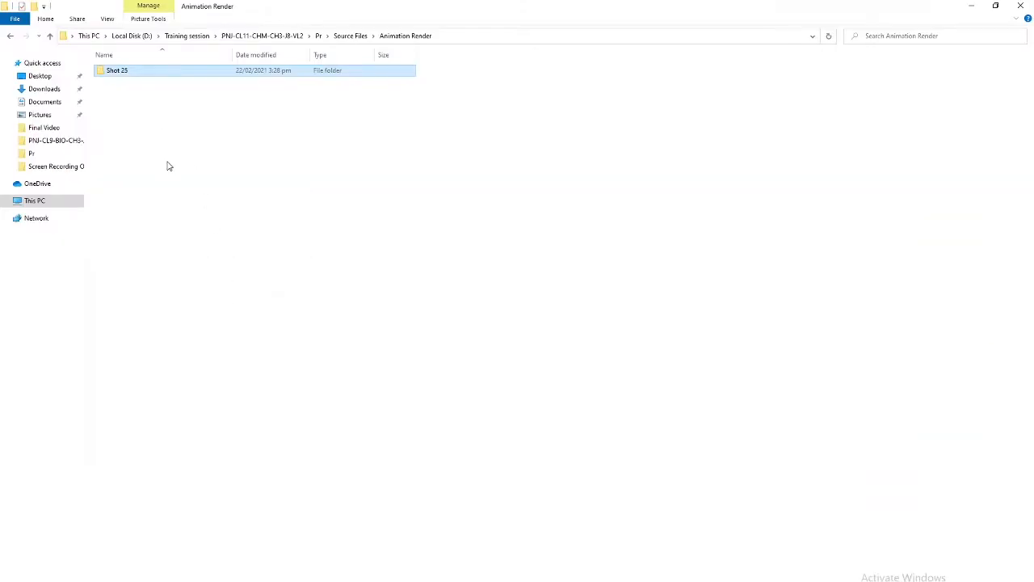
{"action": "key", "text": "alt+Return"}
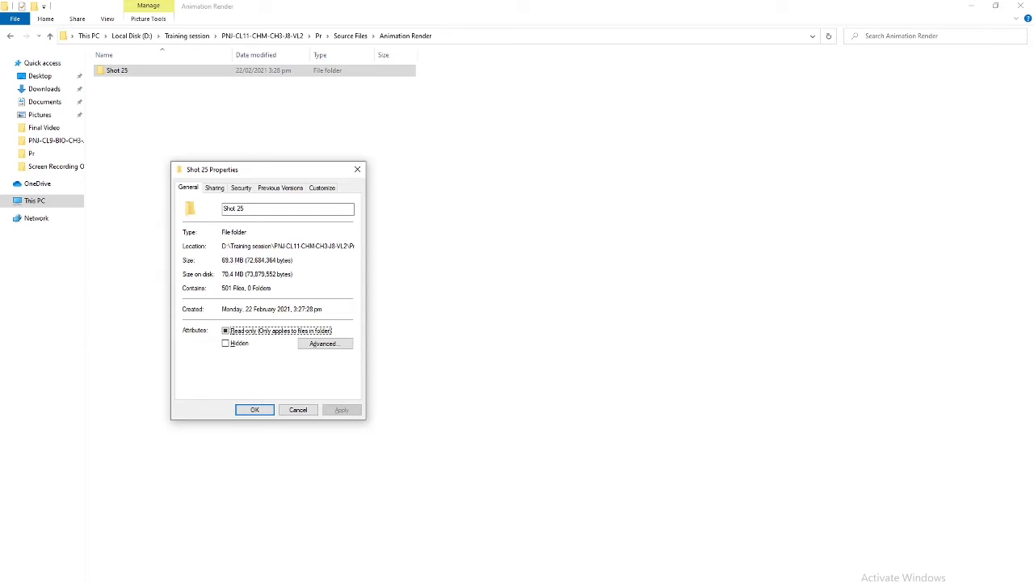
{"action": "left_click", "coordinate": [311, 412]}
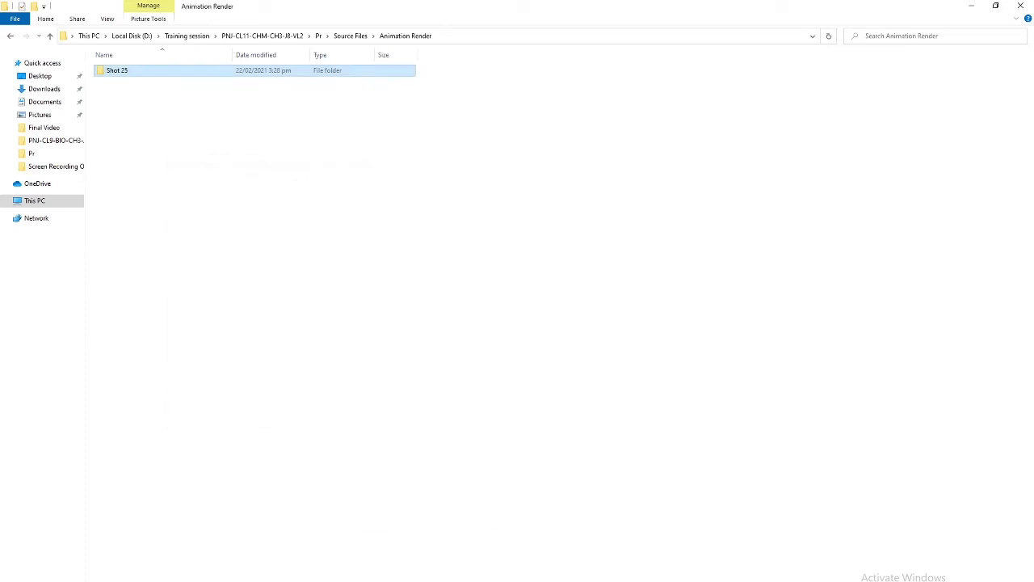
Step: Switch to Premiere Pro, create a bin named "Animation Render" in the 06 project, and open it
{"action": "left_click", "coordinate": [380, 565]}
{"action": "scroll", "coordinate": [68, 505], "scroll_direction": "down", "scroll_amount": 3}
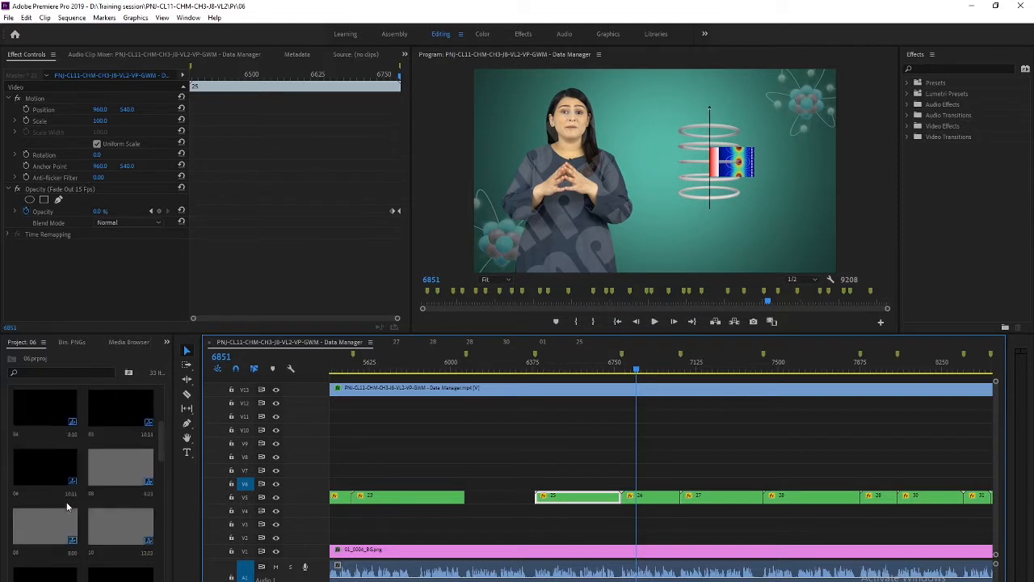
{"action": "scroll", "coordinate": [68, 506], "scroll_direction": "down", "scroll_amount": 2}
{"action": "scroll", "coordinate": [71, 501], "scroll_direction": "up", "scroll_amount": 5}
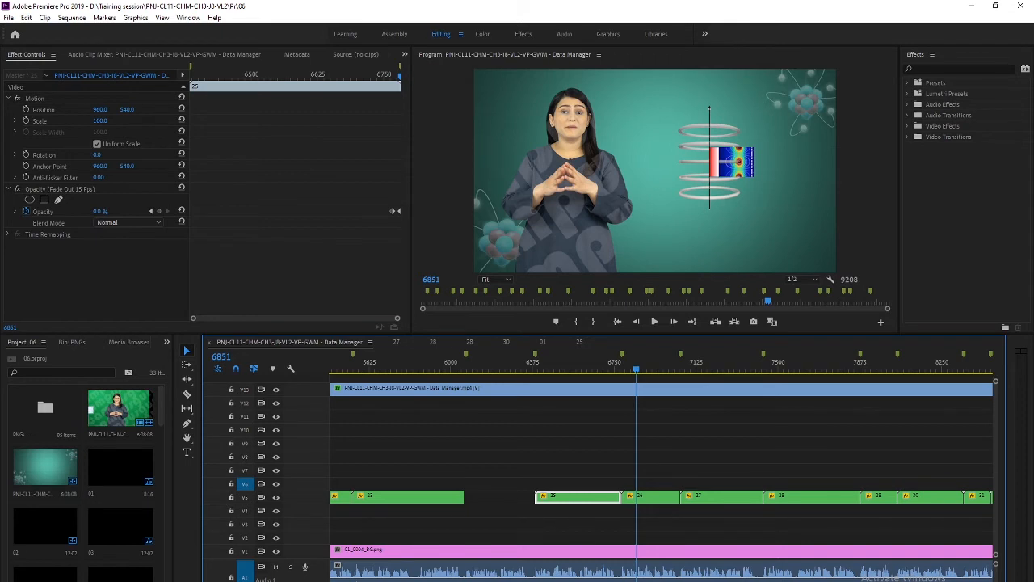
{"action": "scroll", "coordinate": [153, 575], "scroll_direction": "down", "scroll_amount": 5}
{"action": "right_click", "coordinate": [138, 575]}
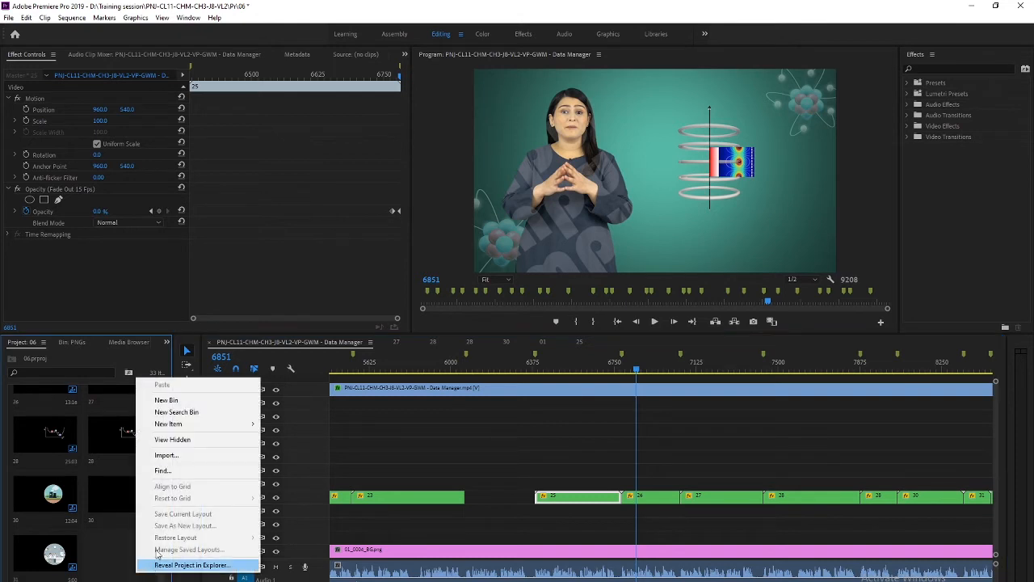
{"action": "left_click", "coordinate": [167, 400]}
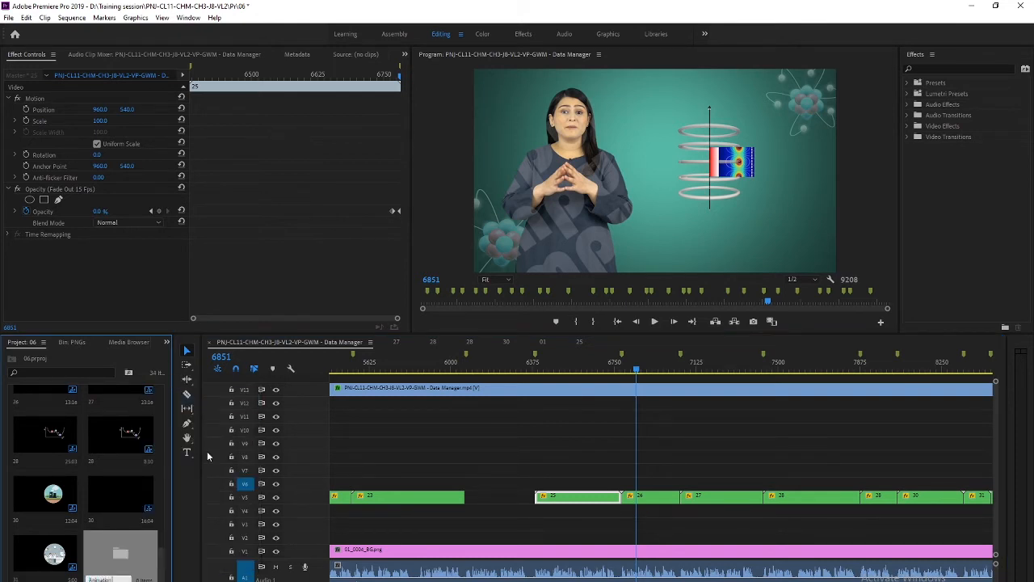
{"action": "key", "text": "Return"}
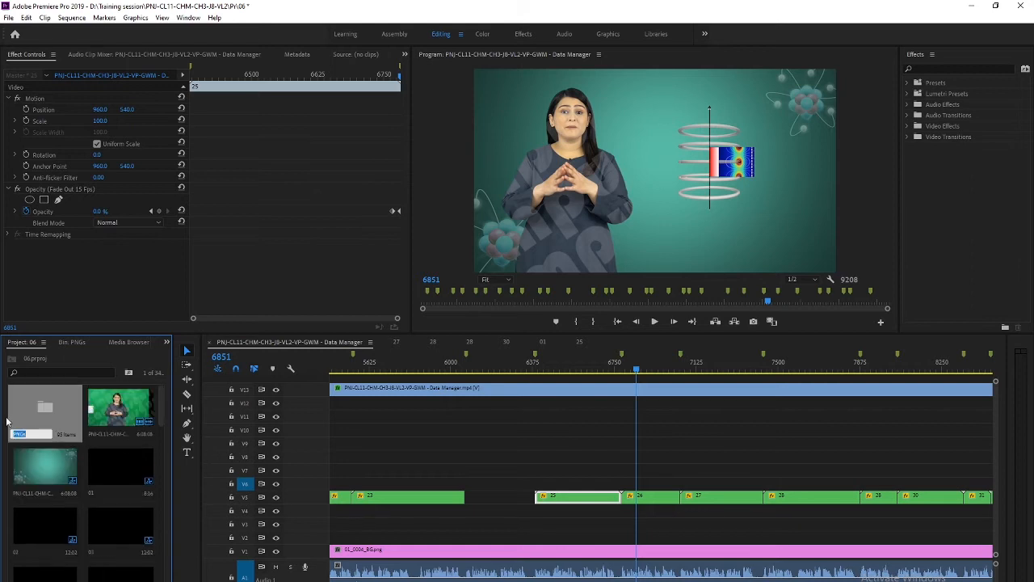
{"action": "scroll", "coordinate": [108, 533], "scroll_direction": "down", "scroll_amount": 10}
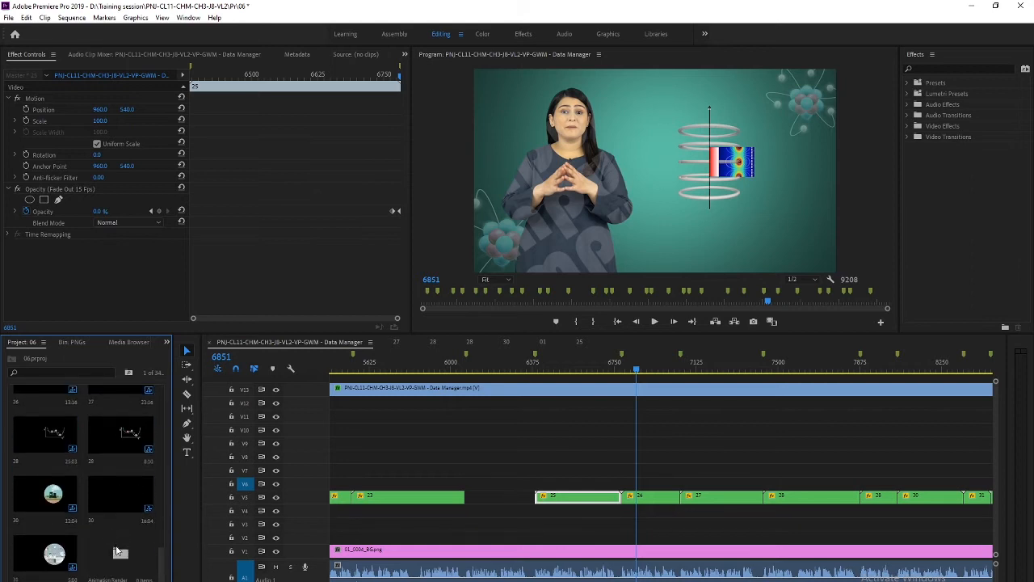
{"action": "double_click", "coordinate": [130, 575]}
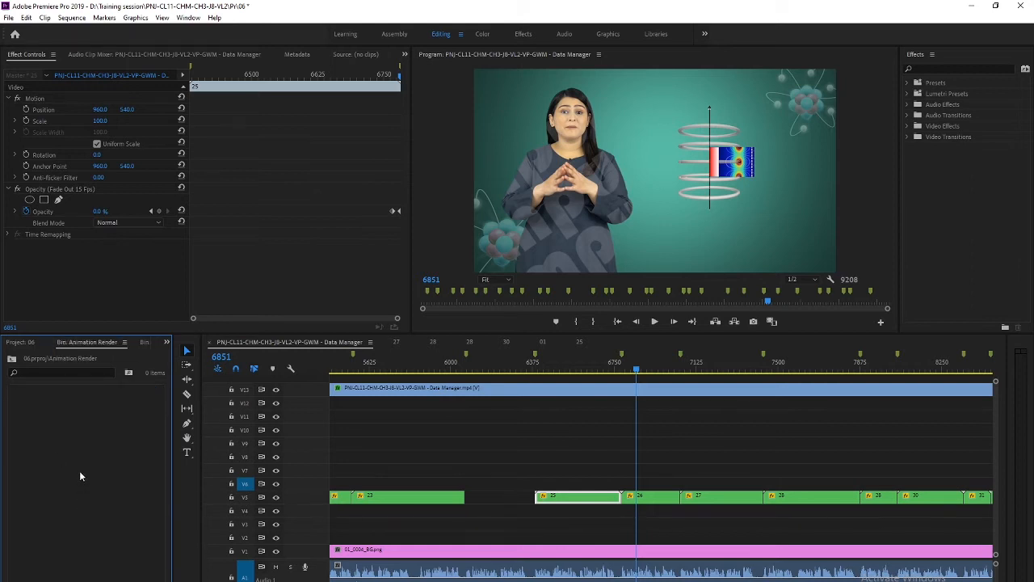
Step: Set the Indeterminate Media Timebase in the media preferences to 29.97 fps Non-Drop-Frame
{"action": "double_click", "coordinate": [166, 520]}
{"action": "left_click", "coordinate": [484, 345]}
{"action": "left_click", "coordinate": [162, 18]}
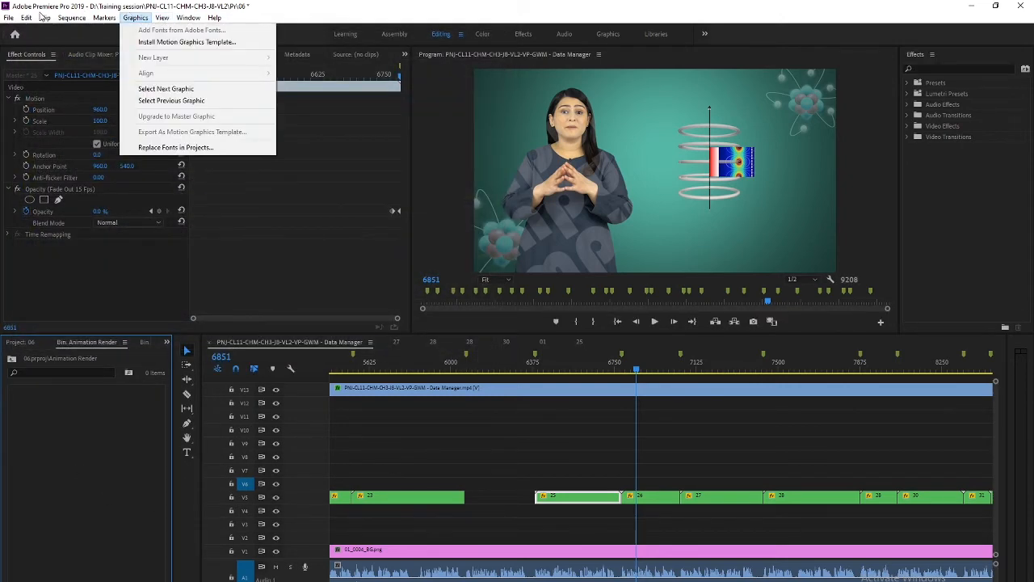
{"action": "mouse_move", "coordinate": [87, 346]}
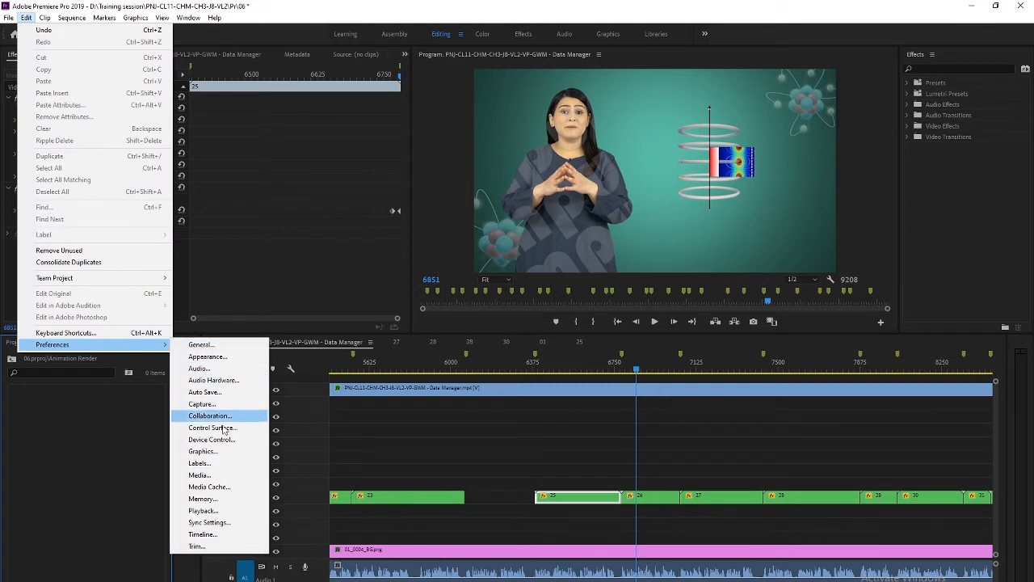
{"action": "left_click", "coordinate": [214, 476]}
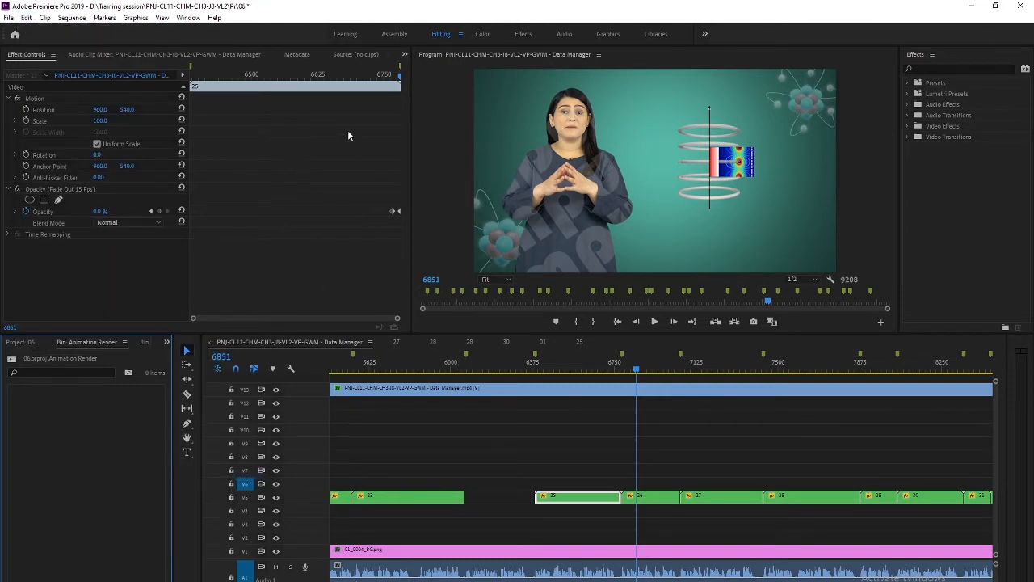
{"action": "left_click", "coordinate": [566, 176]}
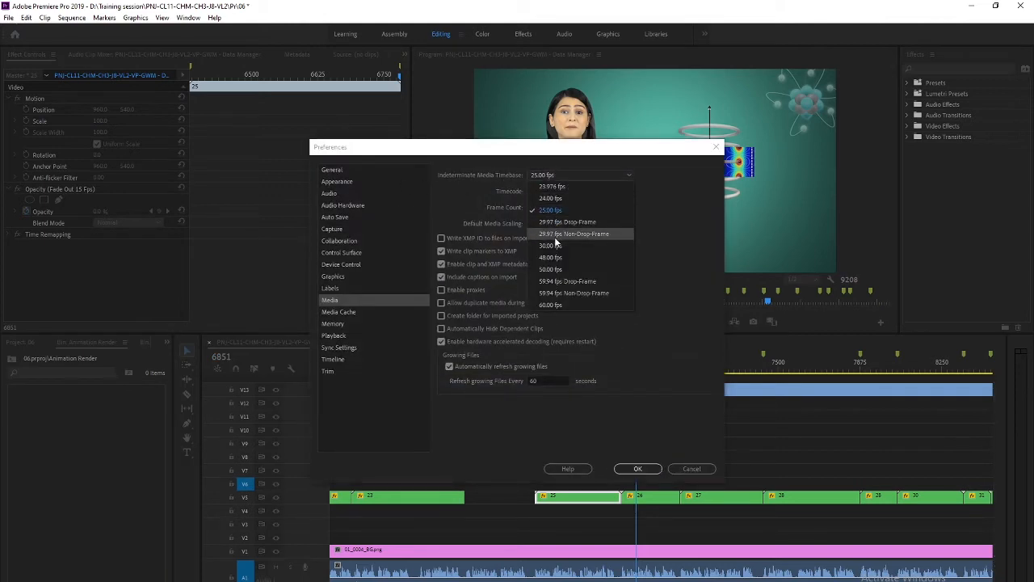
{"action": "left_click", "coordinate": [563, 234]}
{"action": "left_click", "coordinate": [648, 475]}
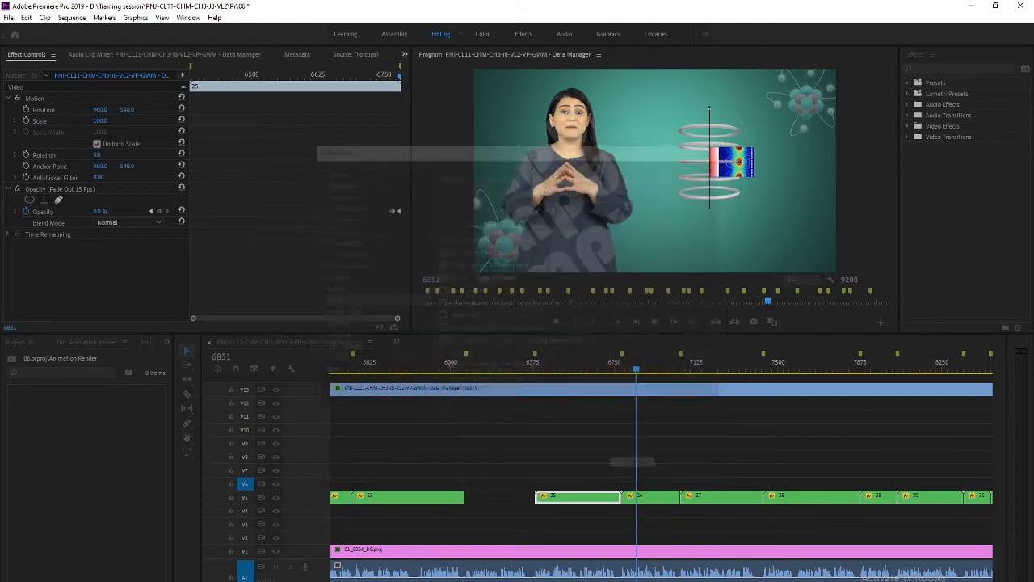
Step: Start a media import and look through the PNJ-CL9-BIO-CH3-J2-VL3 project's Source Files and Animation Render folders for the shot render
{"action": "double_click", "coordinate": [89, 503]}
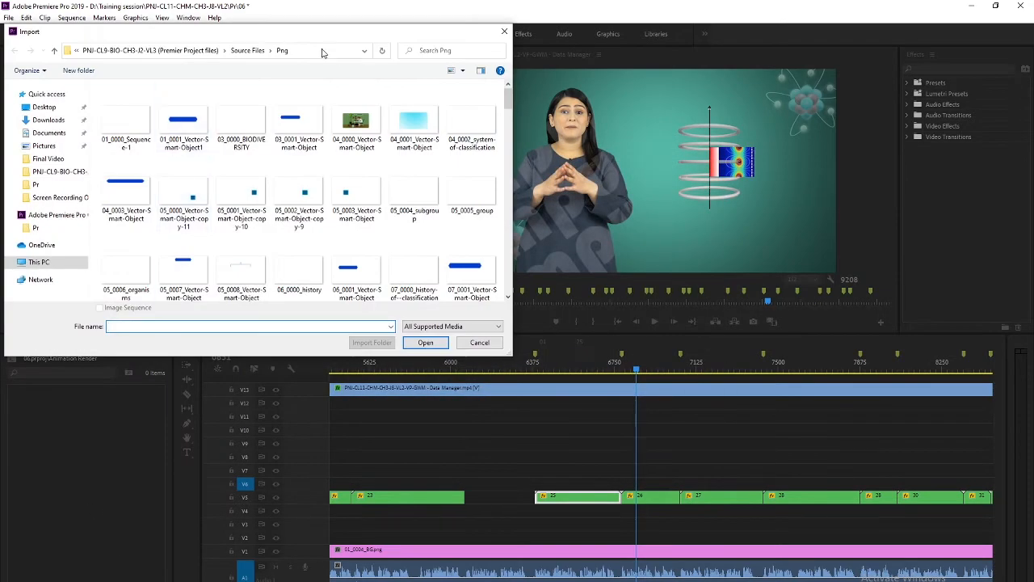
{"action": "left_click", "coordinate": [59, 51]}
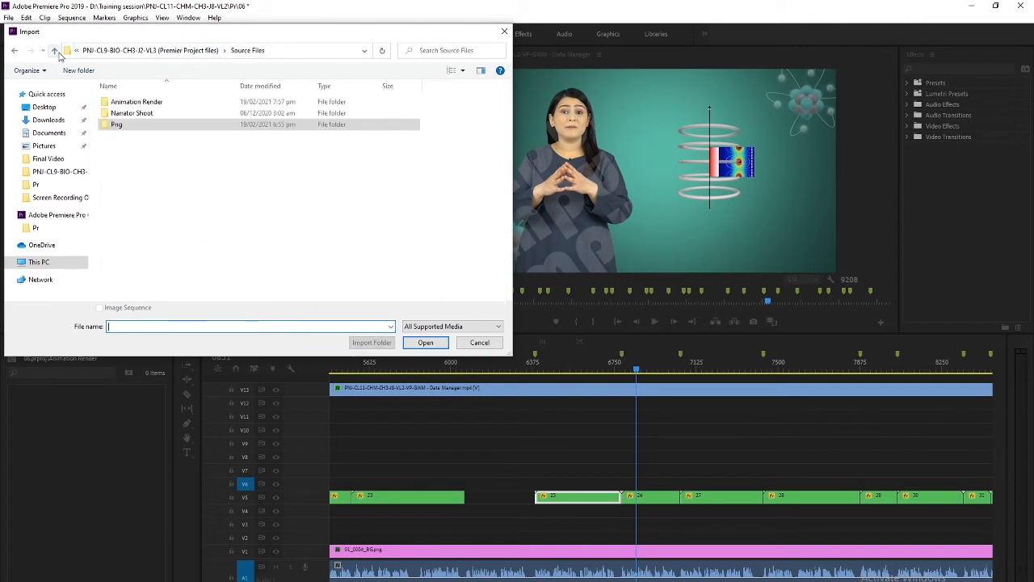
{"action": "left_click", "coordinate": [58, 51]}
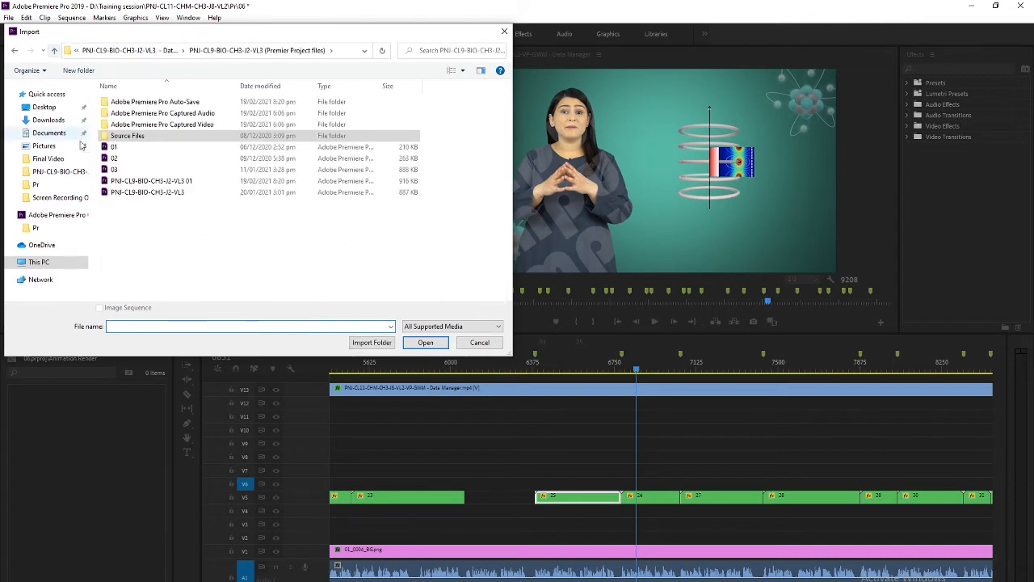
{"action": "double_click", "coordinate": [129, 136]}
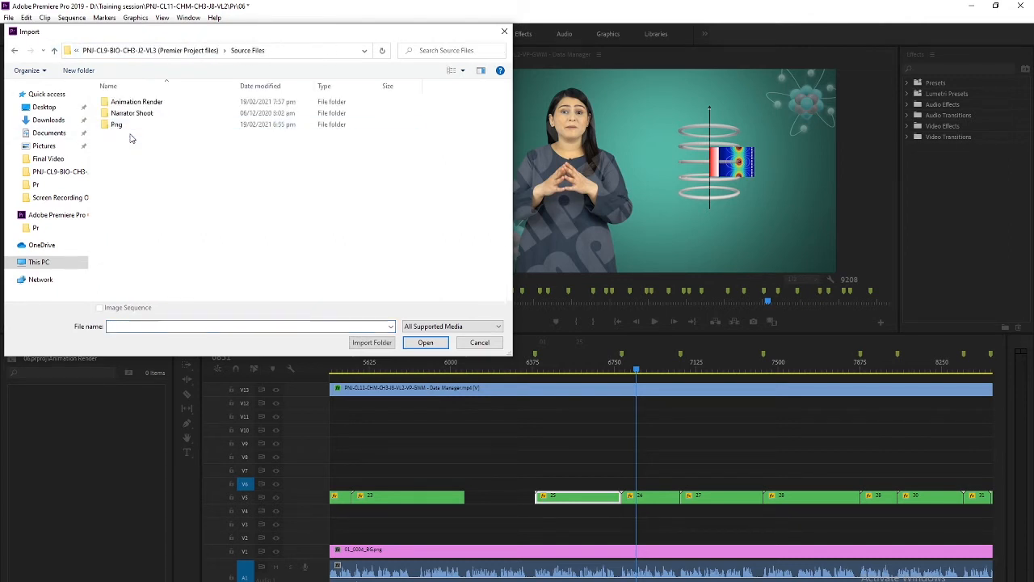
{"action": "double_click", "coordinate": [127, 103]}
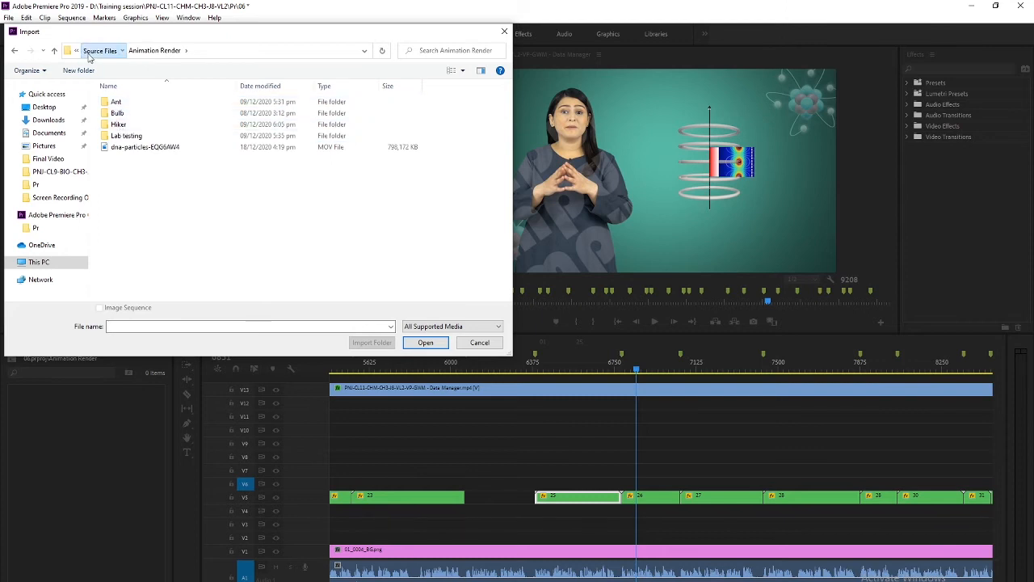
{"action": "left_click", "coordinate": [55, 50]}
{"action": "left_click", "coordinate": [54, 51]}
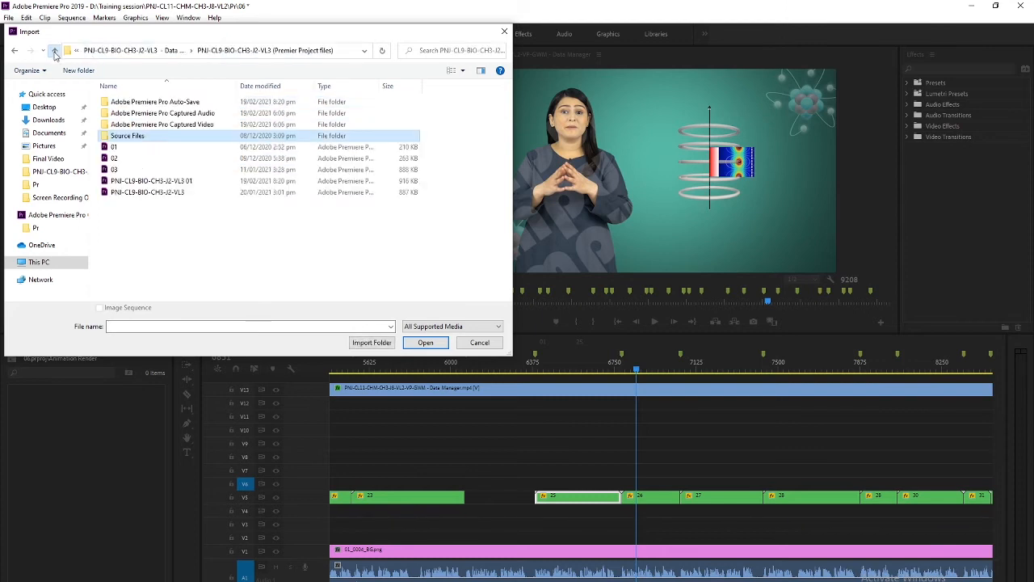
Step: Browse for the import to D: > Training session > PNJ-CL11-CHM-CH3-J8-VL2 > Pr > Source Files > Animation Render > Shot 25
{"action": "left_click", "coordinate": [59, 193]}
{"action": "left_click", "coordinate": [136, 50]}
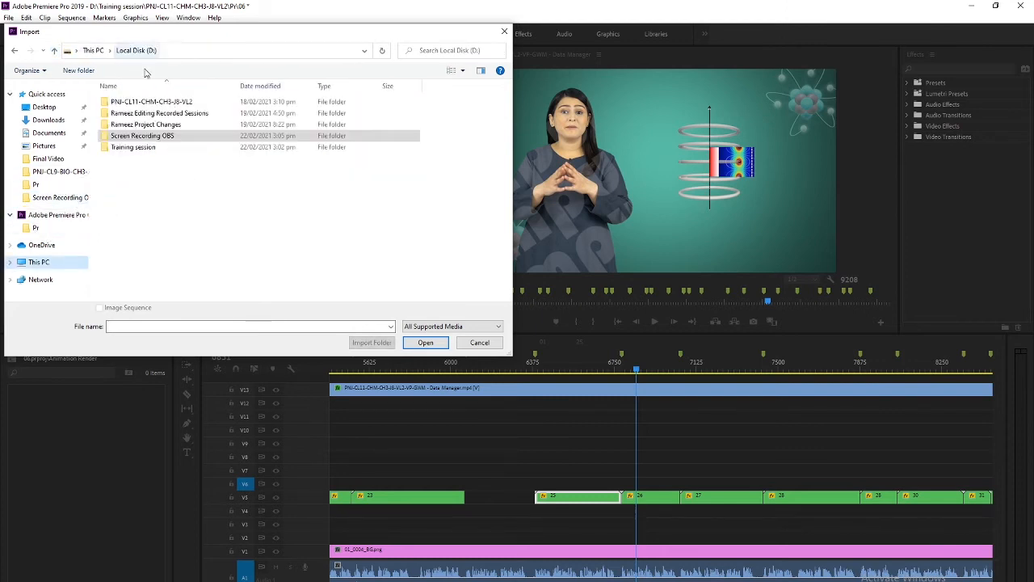
{"action": "left_click", "coordinate": [150, 148]}
{"action": "double_click", "coordinate": [149, 148]}
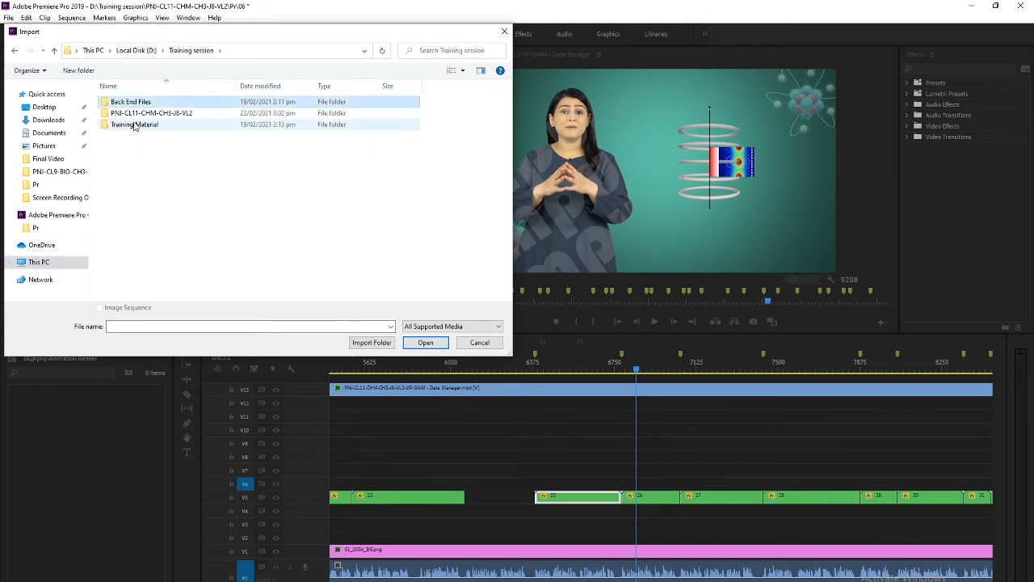
{"action": "double_click", "coordinate": [139, 113]}
{"action": "double_click", "coordinate": [120, 127]}
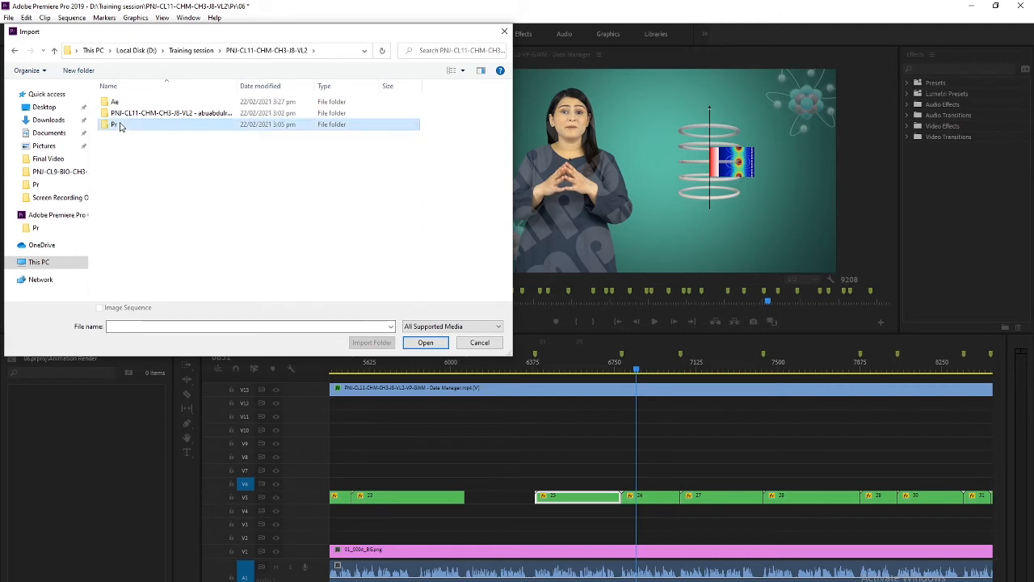
{"action": "double_click", "coordinate": [125, 115]}
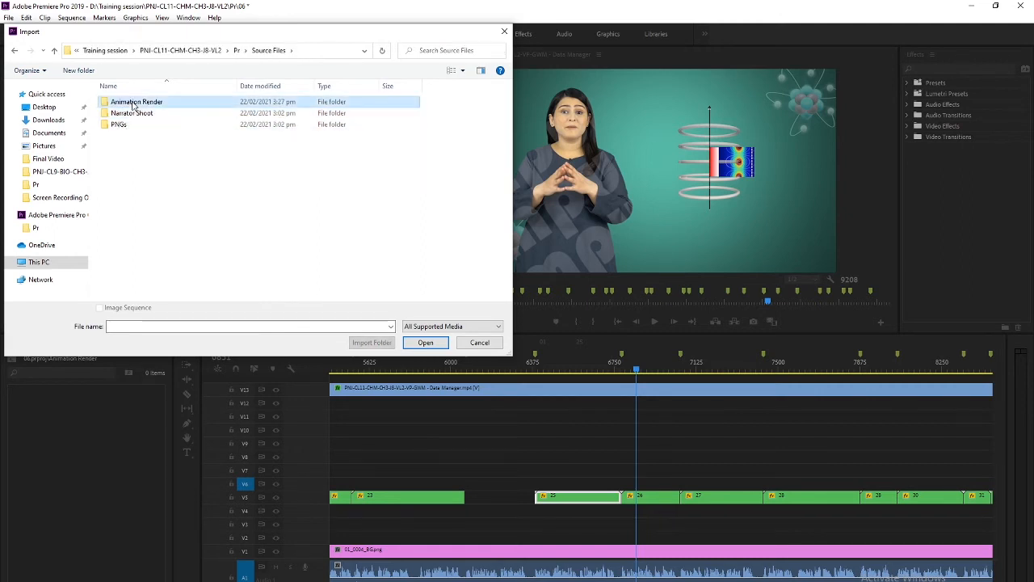
{"action": "double_click", "coordinate": [113, 102]}
{"action": "double_click", "coordinate": [118, 103]}
Step: Import the frames from S25 - Character_00000 as an image sequence and place it on track V6 at the start of clip 25
{"action": "left_click", "coordinate": [131, 135]}
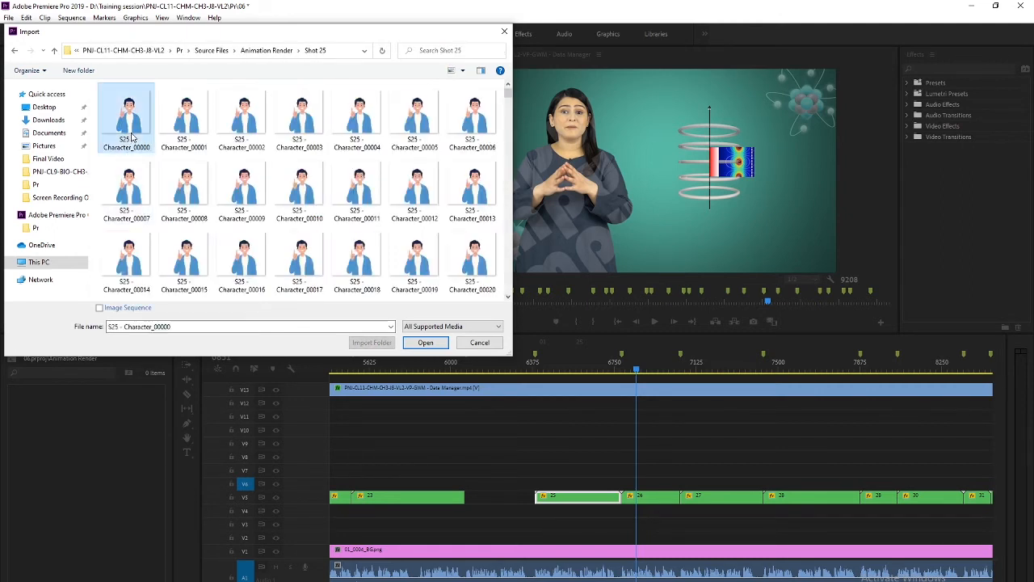
{"action": "left_click", "coordinate": [115, 310]}
{"action": "left_click", "coordinate": [418, 343]}
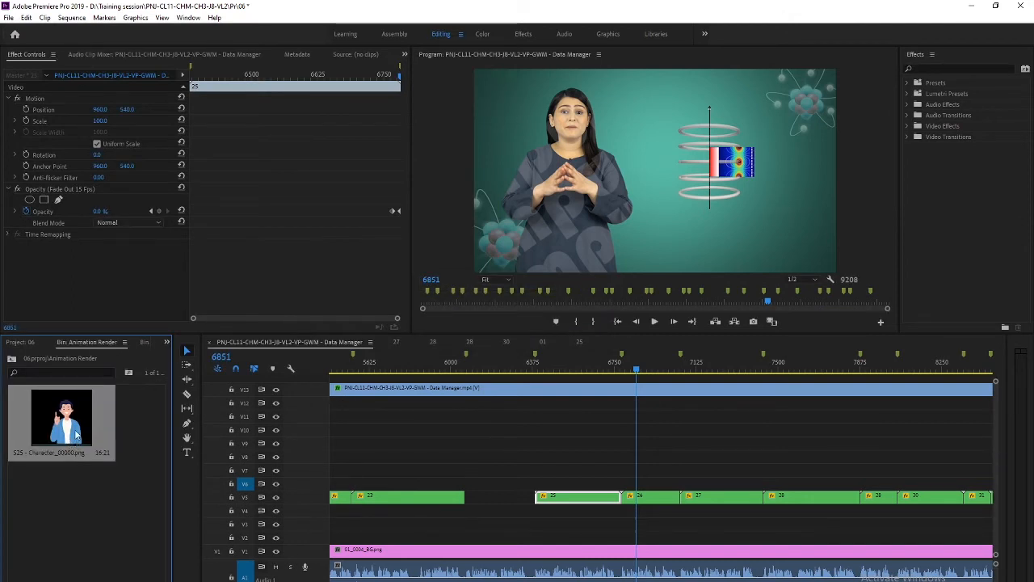
{"action": "left_click_drag", "start_coordinate": [72, 434], "coordinate": [540, 493]}
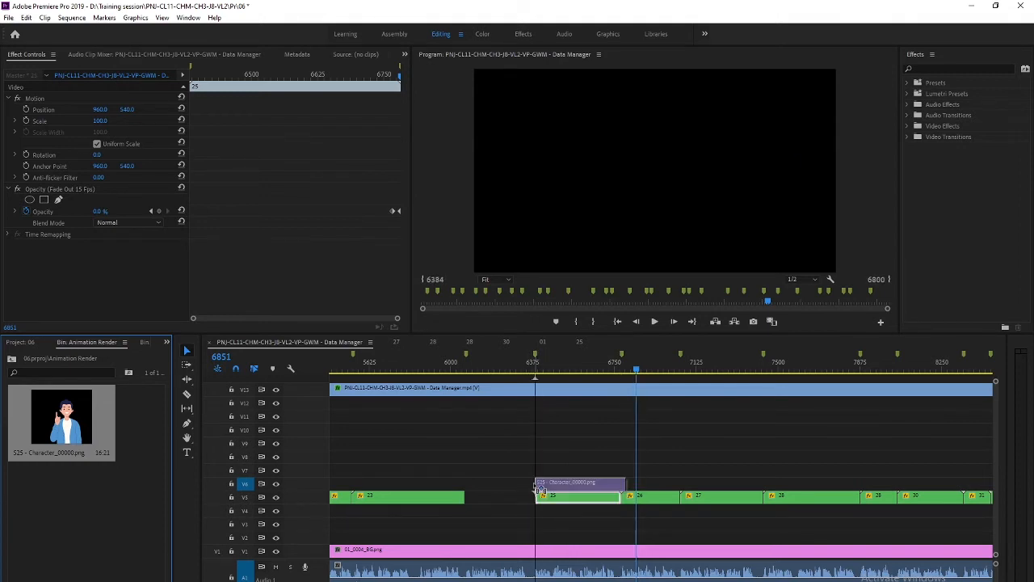
{"action": "left_click_drag", "start_coordinate": [535, 370], "coordinate": [560, 380]}
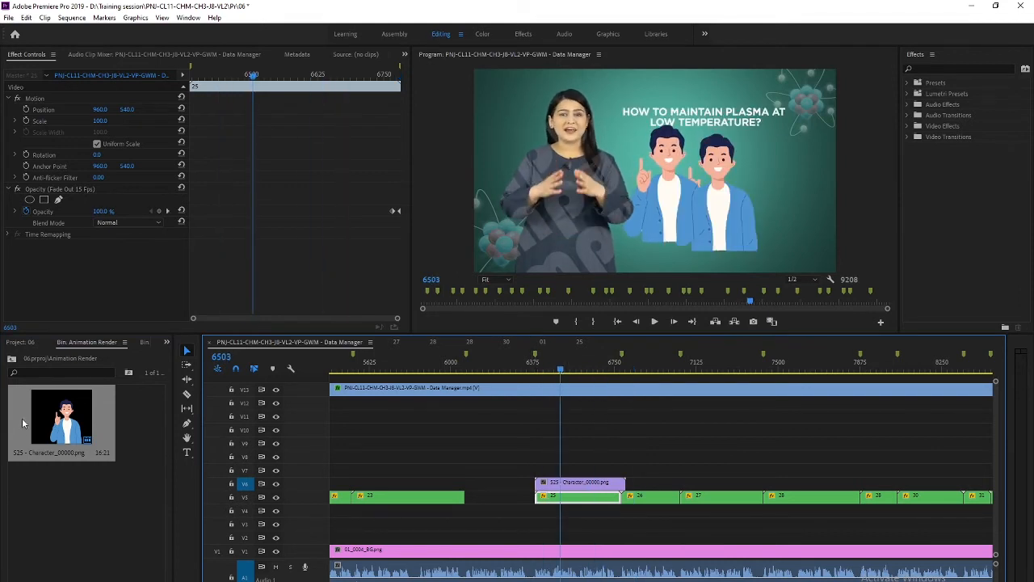
Step: Check the frame rate and image size in the properties of the imported S25 - Character_00000.png sequence
{"action": "left_click", "coordinate": [49, 425]}
{"action": "right_click", "coordinate": [49, 425]}
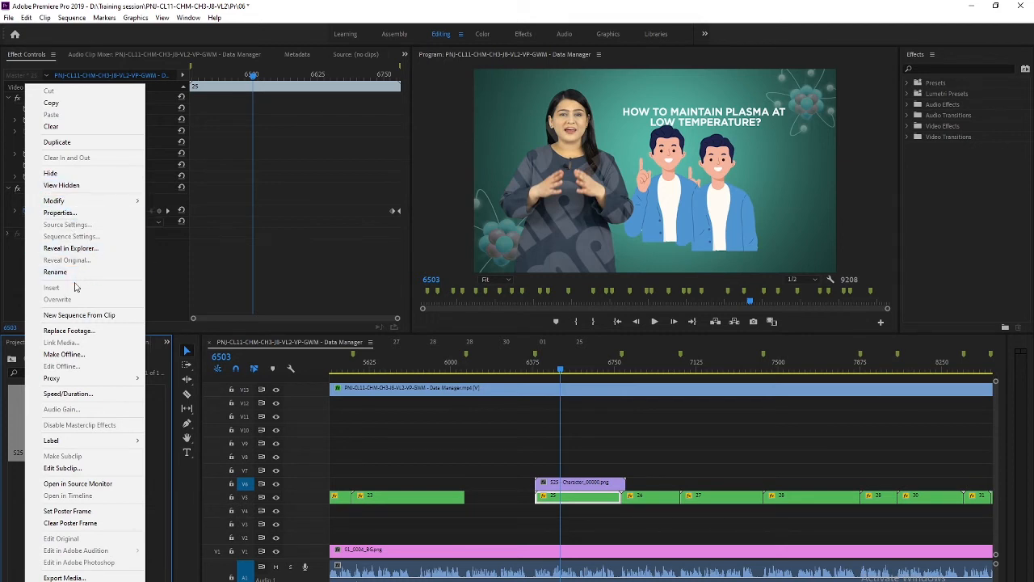
{"action": "left_click", "coordinate": [60, 212]}
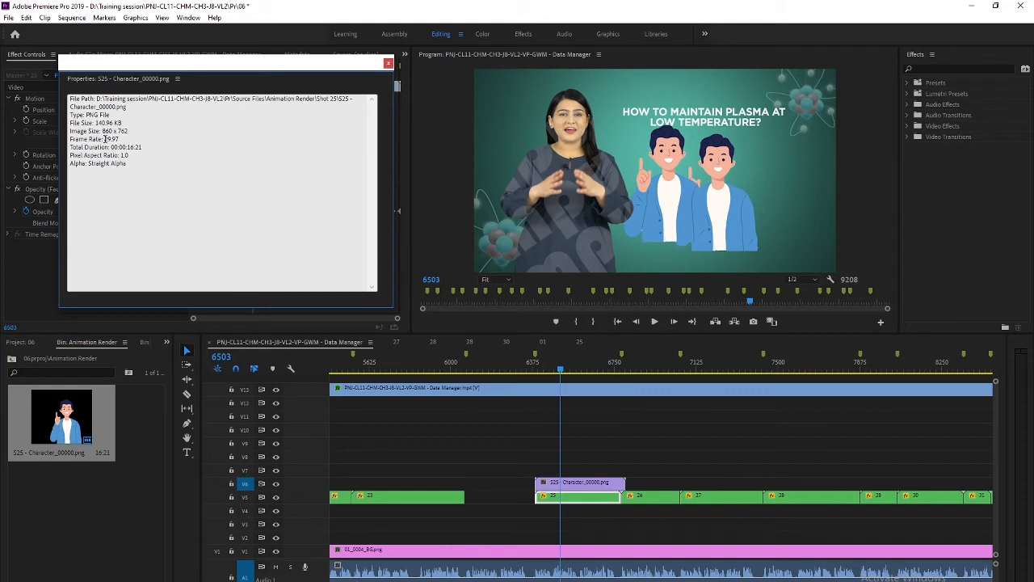
{"action": "mouse_move", "coordinate": [105, 139]}
{"action": "left_mouse_down"}
{"action": "mouse_move", "coordinate": [124, 140]}
{"action": "mouse_move", "coordinate": [111, 148]}
{"action": "mouse_move", "coordinate": [120, 140]}
{"action": "left_mouse_up"}
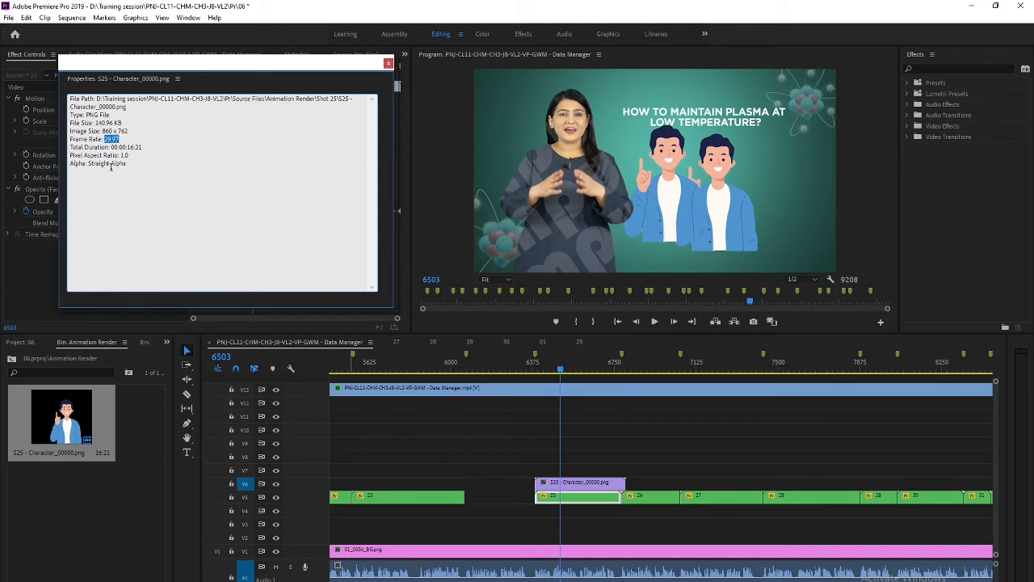
{"action": "left_click", "coordinate": [107, 132]}
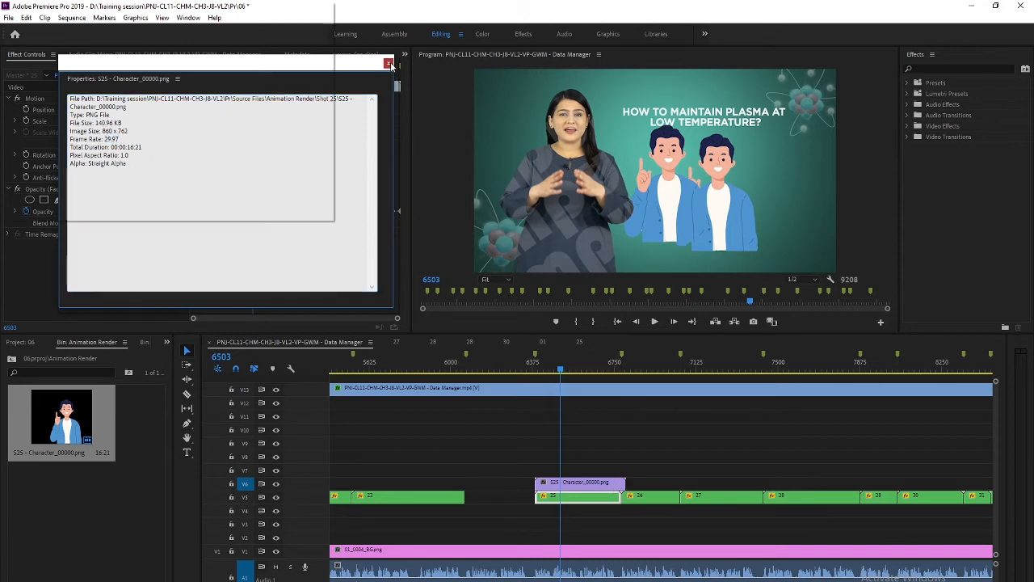
{"action": "left_click", "coordinate": [389, 63]}
Step: Delete the S25 - Character_00000.png sequence from track V6 and from the Animation Render bin
{"action": "left_click", "coordinate": [551, 483]}
{"action": "key", "text": "Delete"}
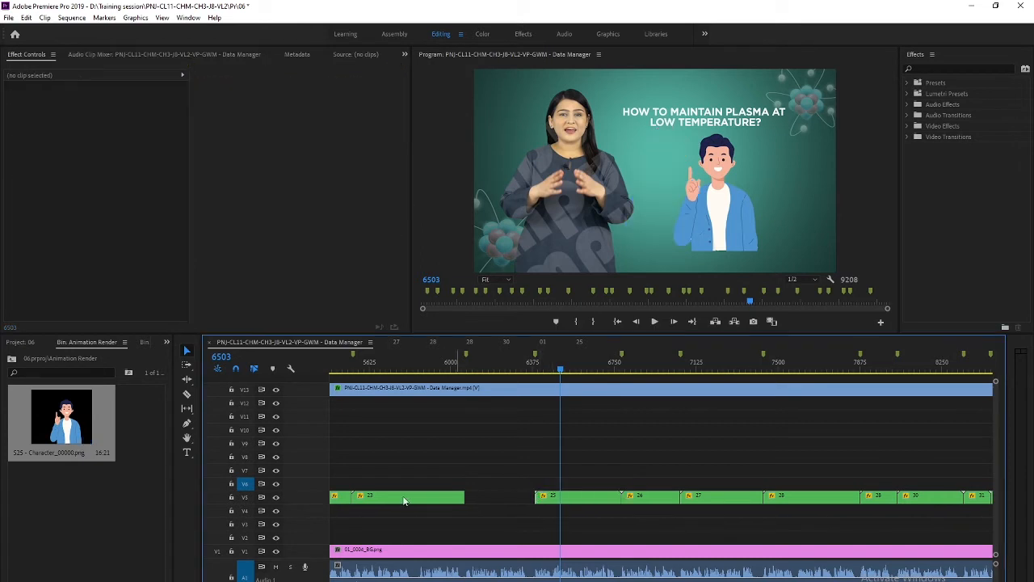
{"action": "left_click", "coordinate": [73, 437]}
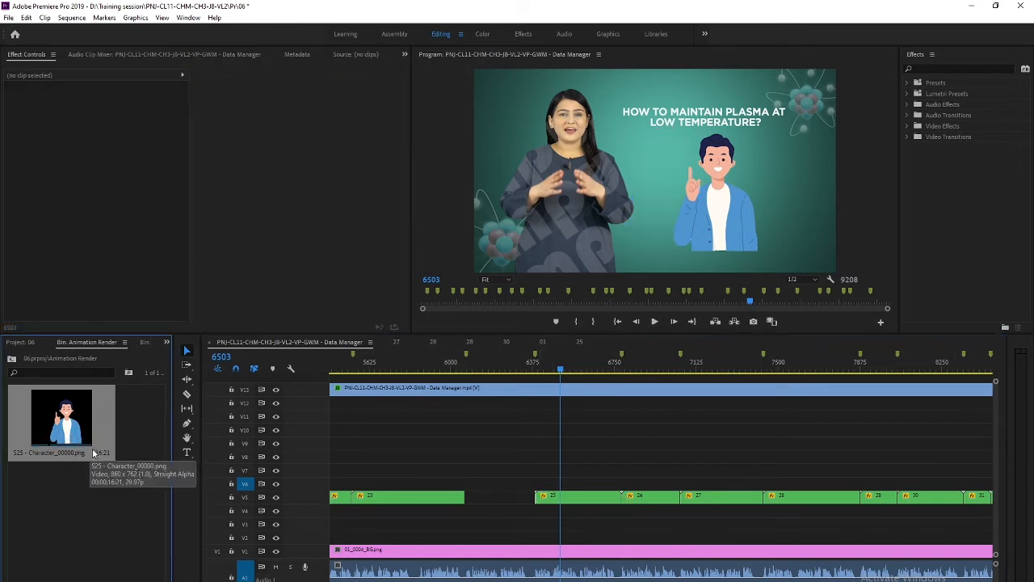
{"action": "key", "text": "Delete"}
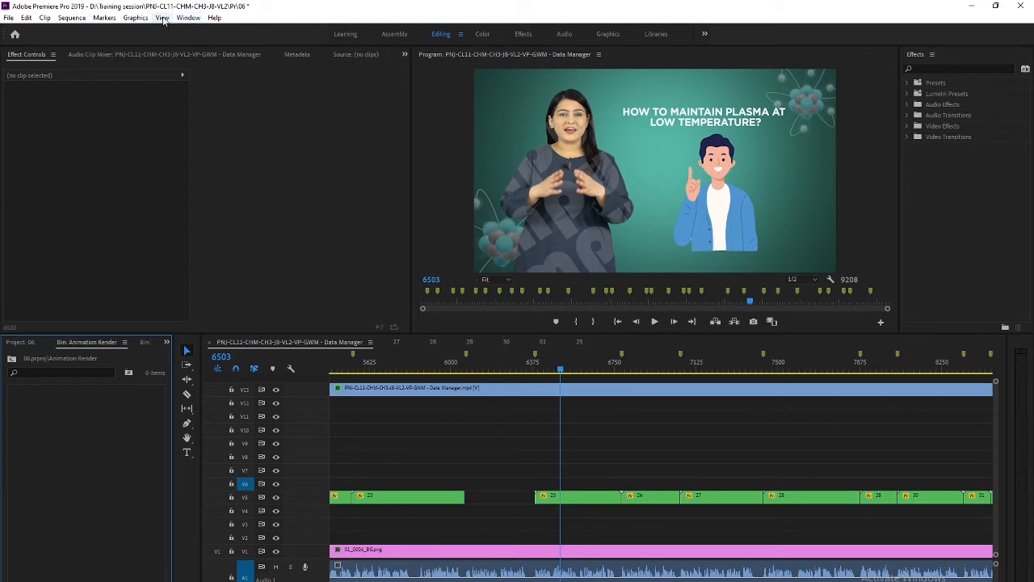
Step: Set the Indeterminate Media Timebase in the media preferences to 25.00 fps
{"action": "left_click", "coordinate": [135, 18]}
{"action": "mouse_move", "coordinate": [100, 20]}
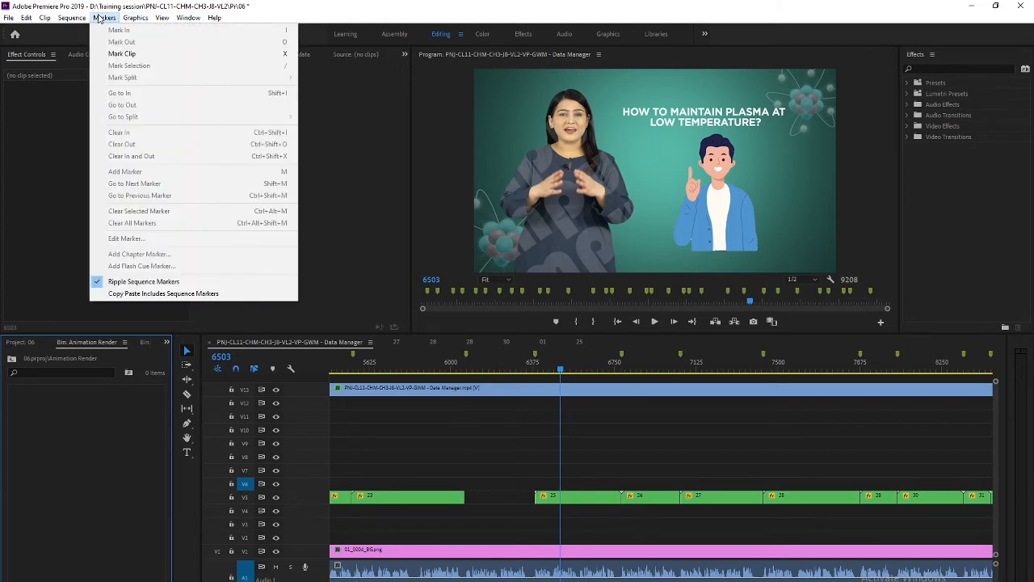
{"action": "left_click", "coordinate": [104, 17]}
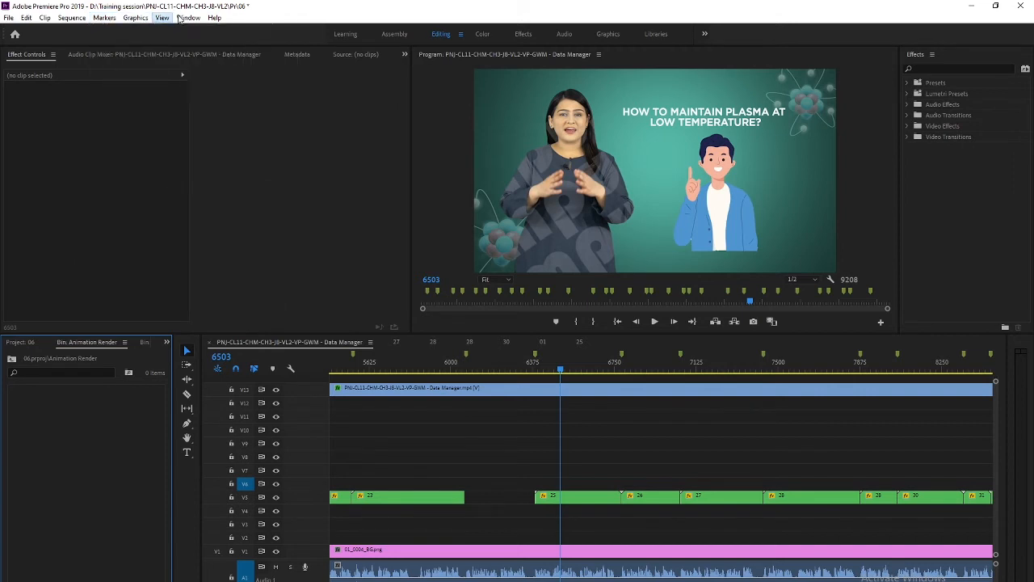
{"action": "left_click", "coordinate": [104, 18]}
{"action": "left_click", "coordinate": [26, 18]}
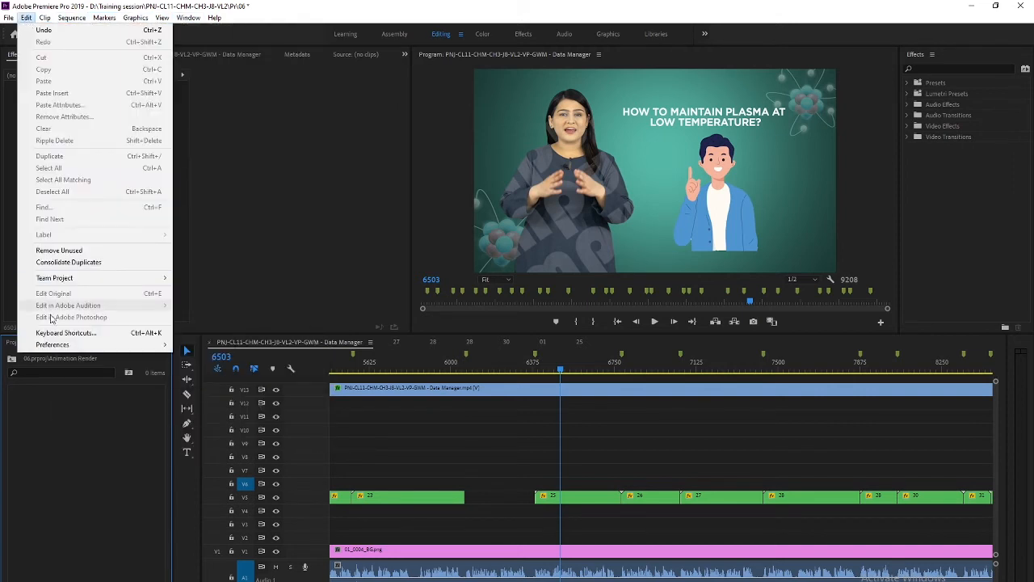
{"action": "mouse_move", "coordinate": [66, 345]}
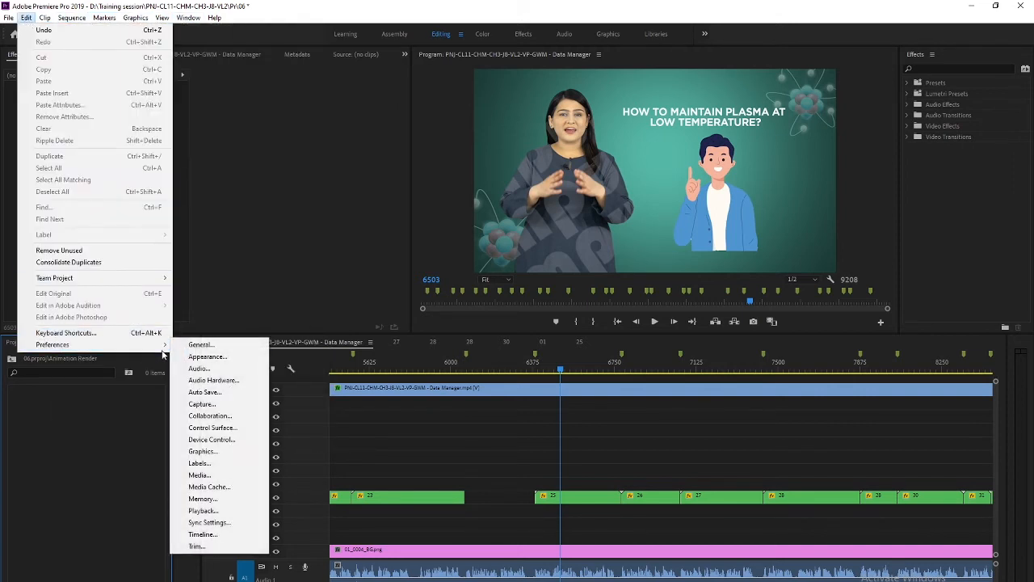
{"action": "left_click", "coordinate": [202, 475]}
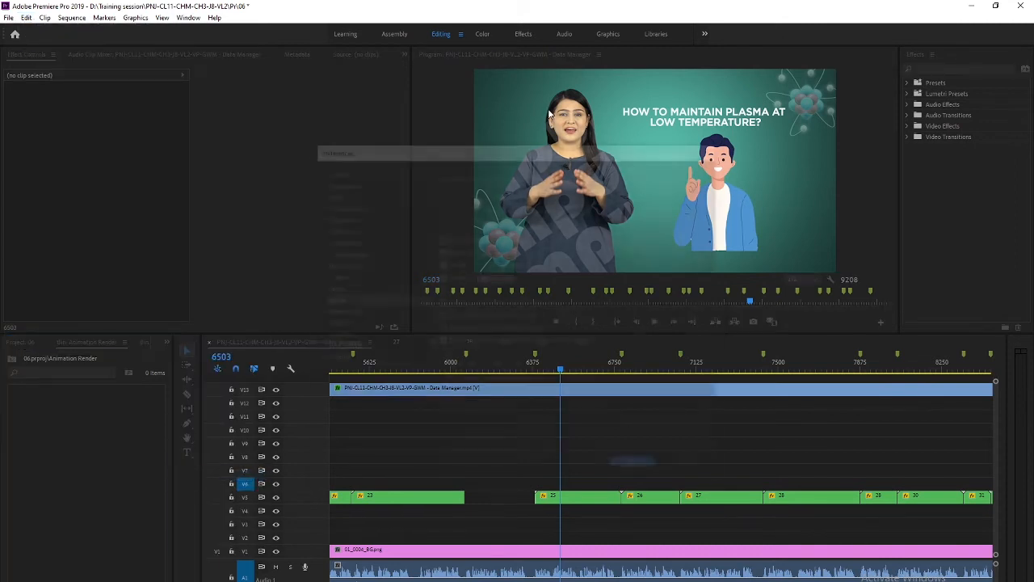
{"action": "left_click", "coordinate": [554, 178]}
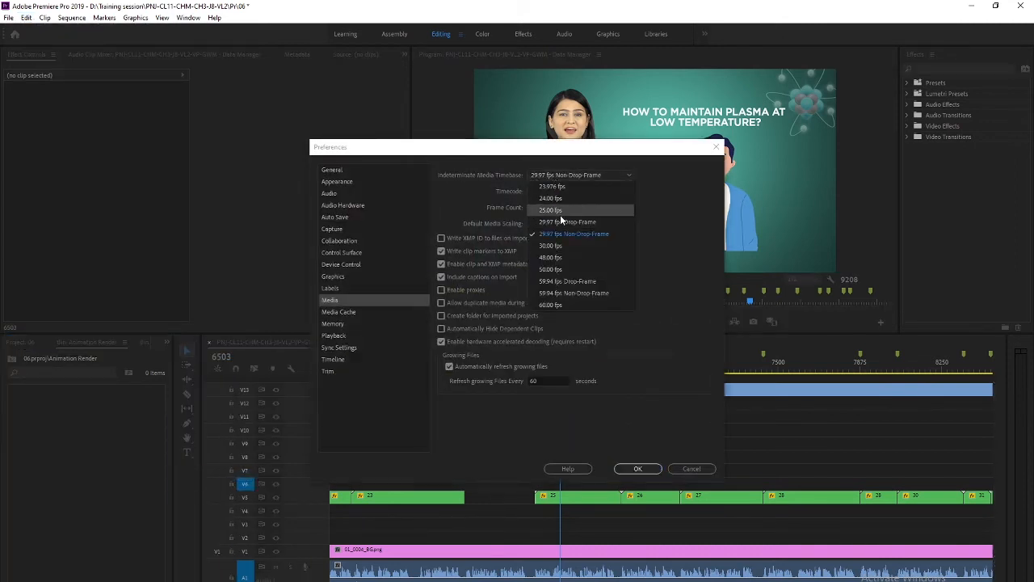
{"action": "left_click", "coordinate": [570, 230]}
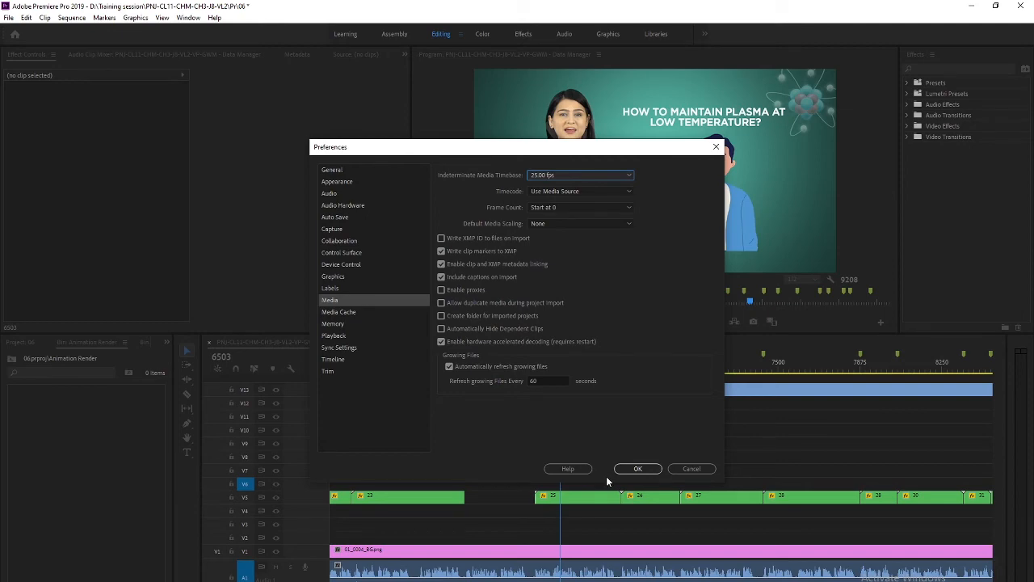
{"action": "left_click", "coordinate": [638, 469]}
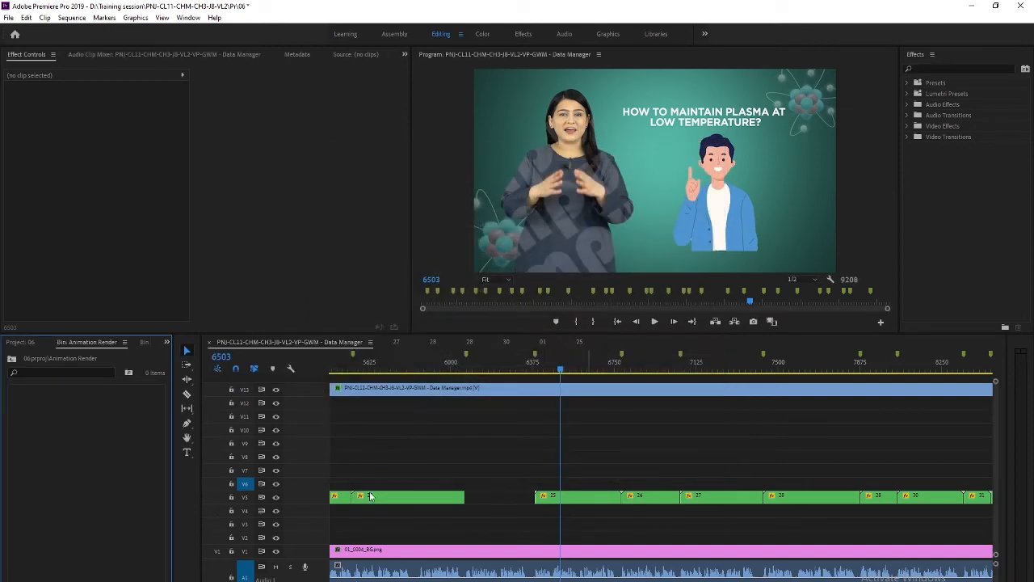
Step: Import the frames from S25 - Character_00000 again as an image sequence into the Animation Render bin
{"action": "double_click", "coordinate": [64, 451]}
{"action": "left_click", "coordinate": [127, 118]}
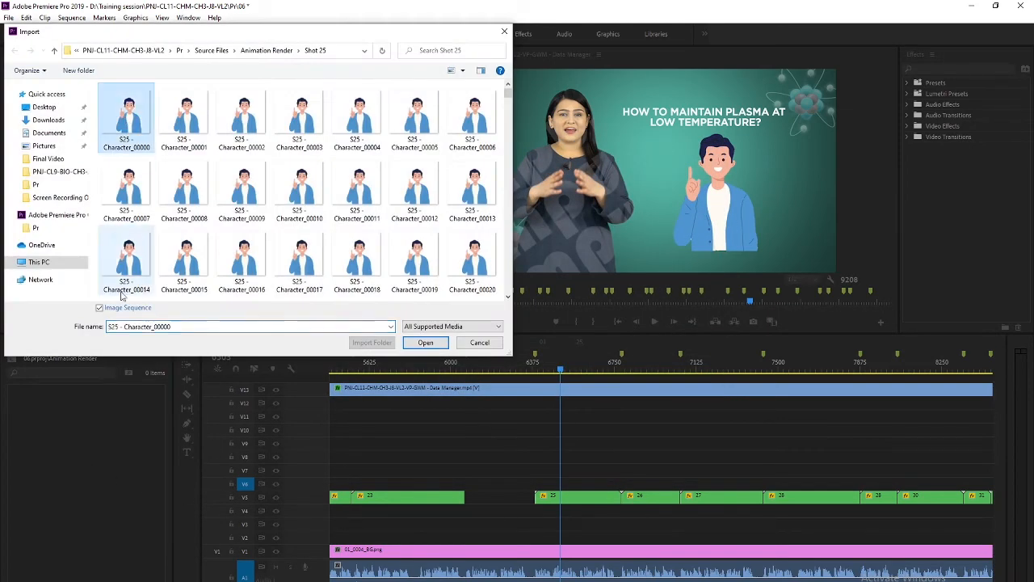
{"action": "left_click", "coordinate": [426, 342]}
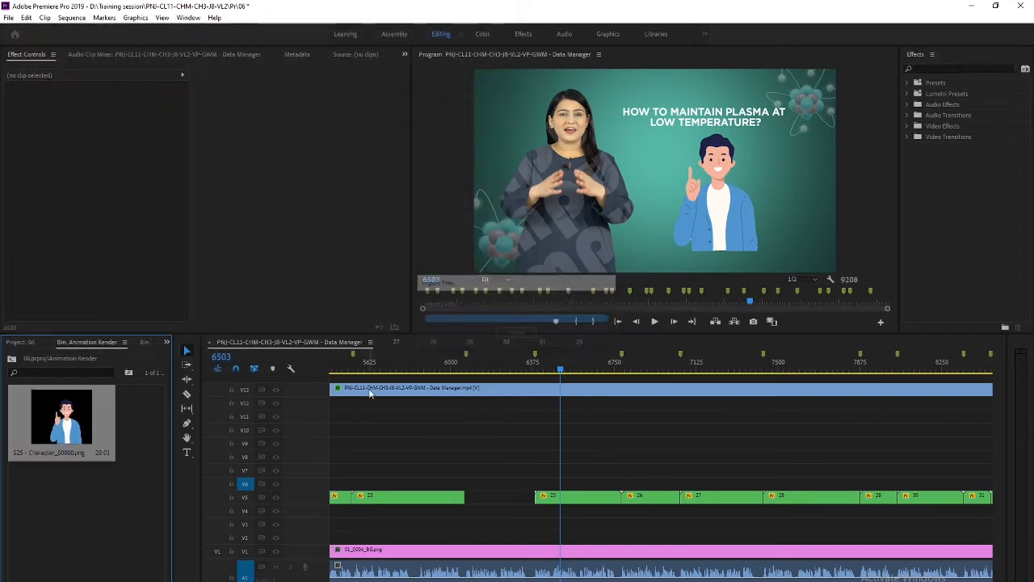
Step: Check the frame rate of the reimported S25 - Character_00000.png sequence in its properties
{"action": "right_click", "coordinate": [42, 388]}
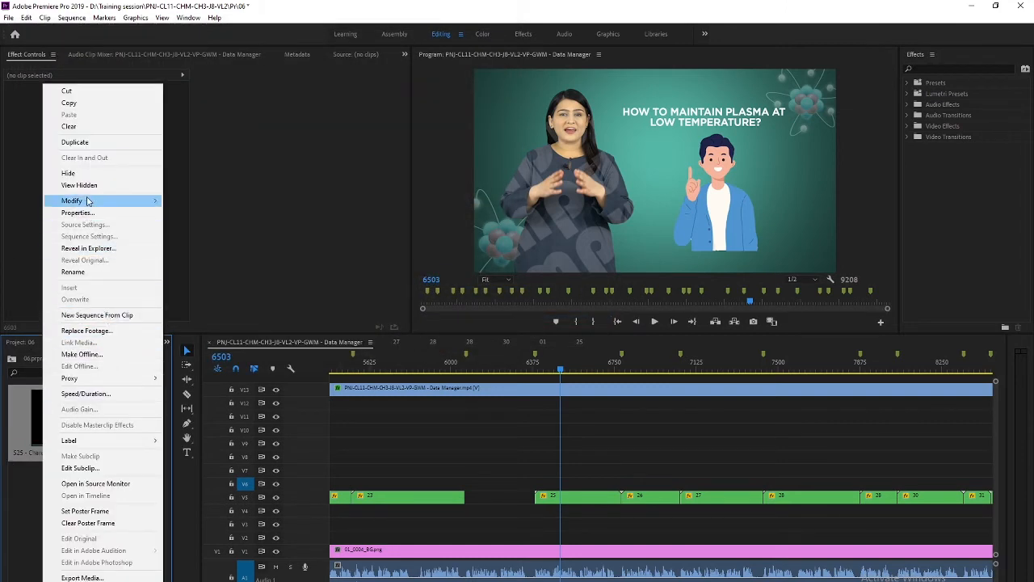
{"action": "left_click", "coordinate": [91, 221]}
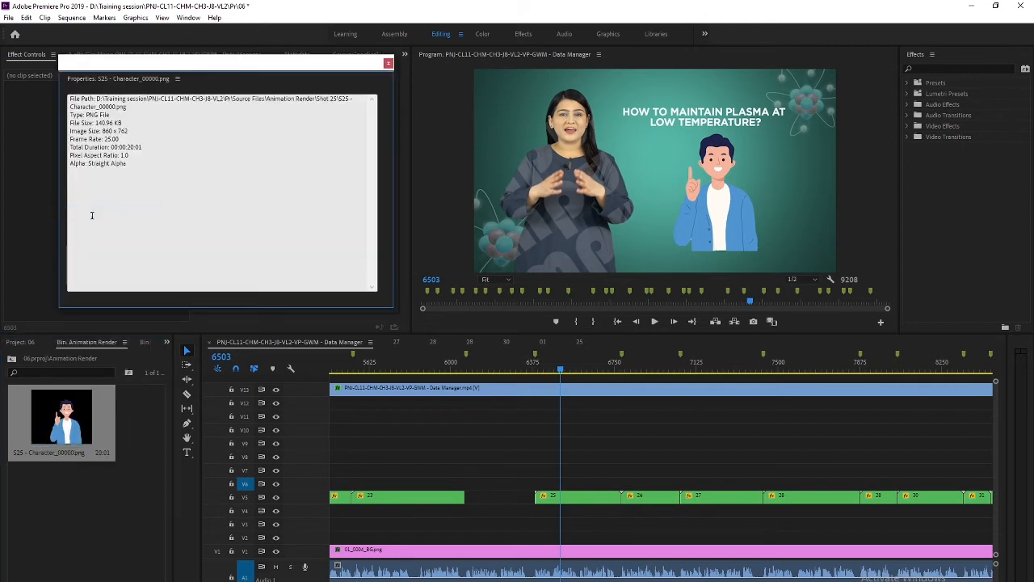
{"action": "double_click", "coordinate": [107, 139]}
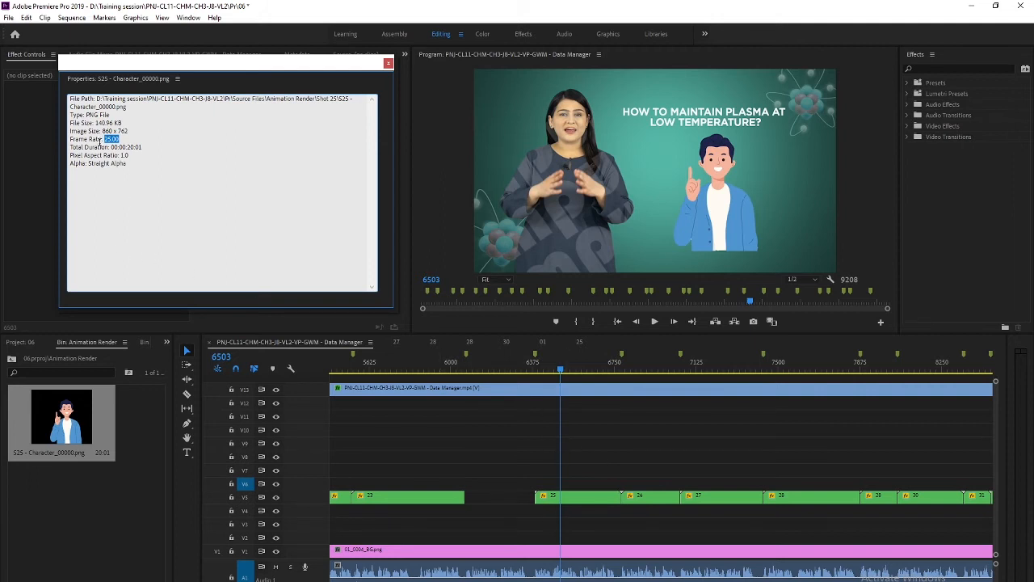
{"action": "left_click_drag", "start_coordinate": [100, 140], "coordinate": [114, 139]}
{"action": "left_click", "coordinate": [388, 63]}
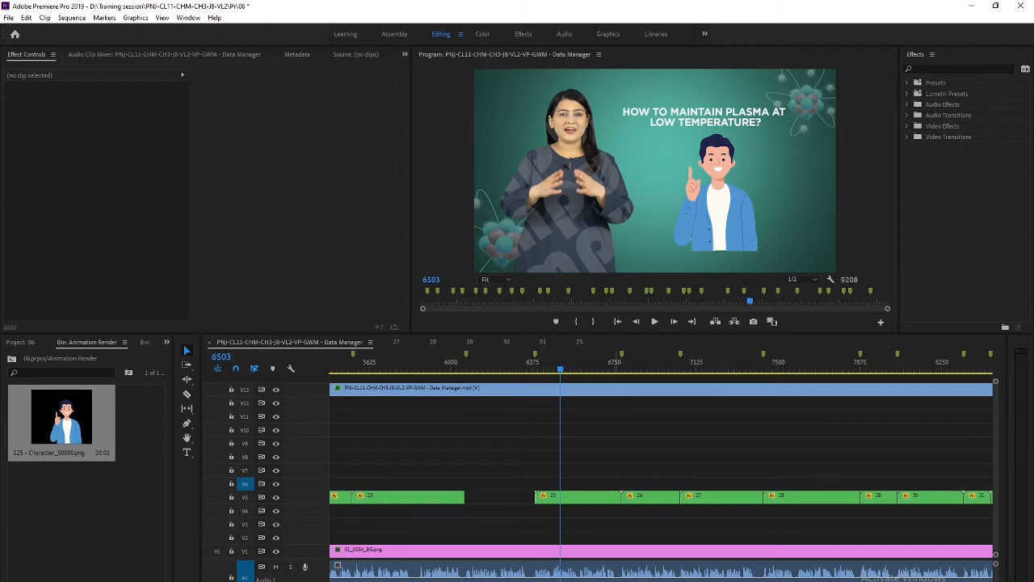
Step: Open nested sequence 25 and place S25 - Character_00000.png on a new track V5 at frame 0
{"action": "double_click", "coordinate": [543, 497]}
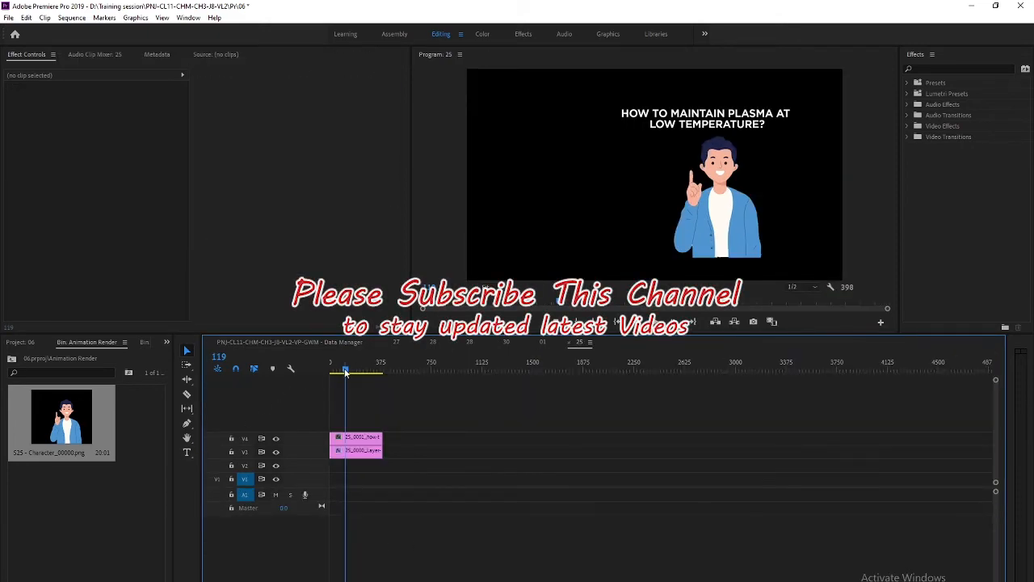
{"action": "left_click_drag", "start_coordinate": [345, 371], "coordinate": [311, 373]}
{"action": "left_click_drag", "start_coordinate": [78, 431], "coordinate": [315, 410]}
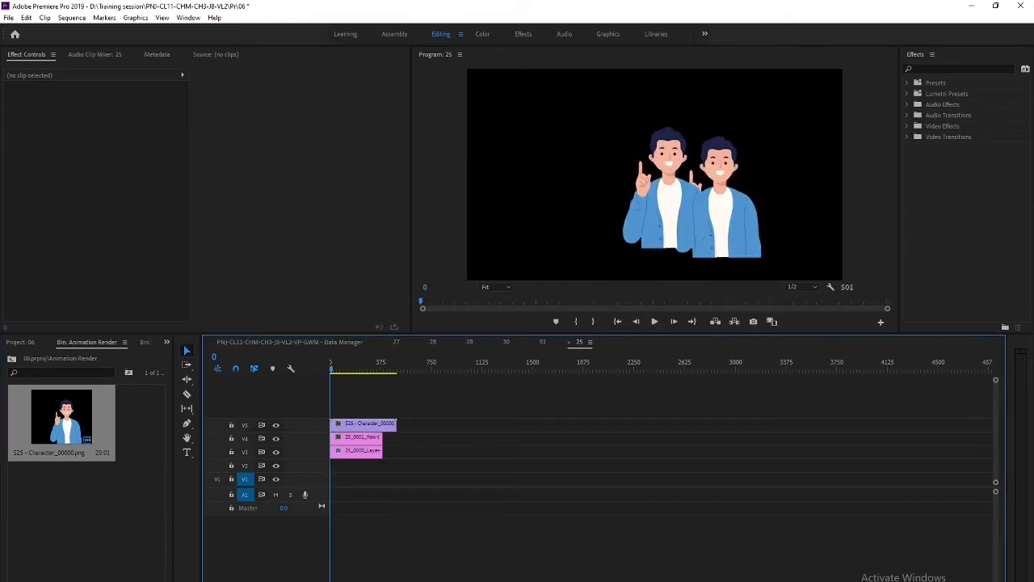
Step: Set the S25 - Character clip's Position to 1222, 586 to match the static character, and turn off track V4's output
{"action": "left_click", "coordinate": [356, 424]}
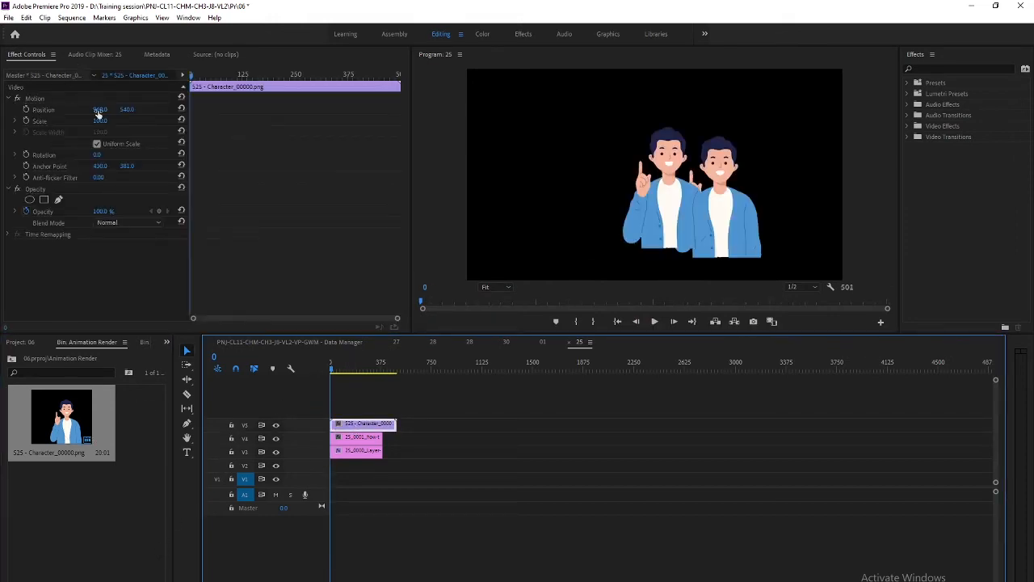
{"action": "left_click_drag", "start_coordinate": [97, 109], "coordinate": [309, 109]}
{"action": "left_click_drag", "start_coordinate": [130, 110], "coordinate": [168, 109]}
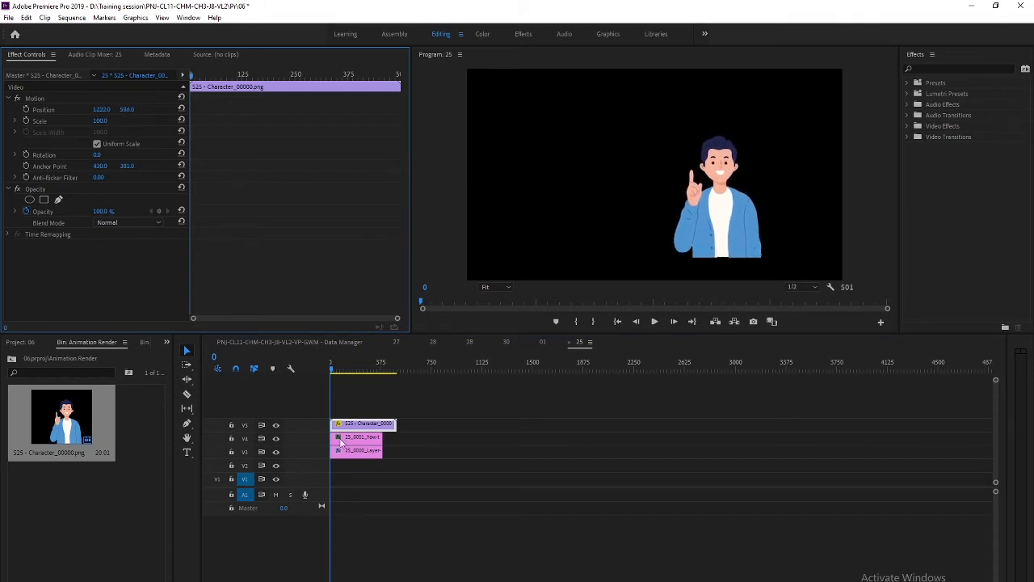
{"action": "left_click", "coordinate": [361, 443]}
{"action": "left_click", "coordinate": [276, 438]}
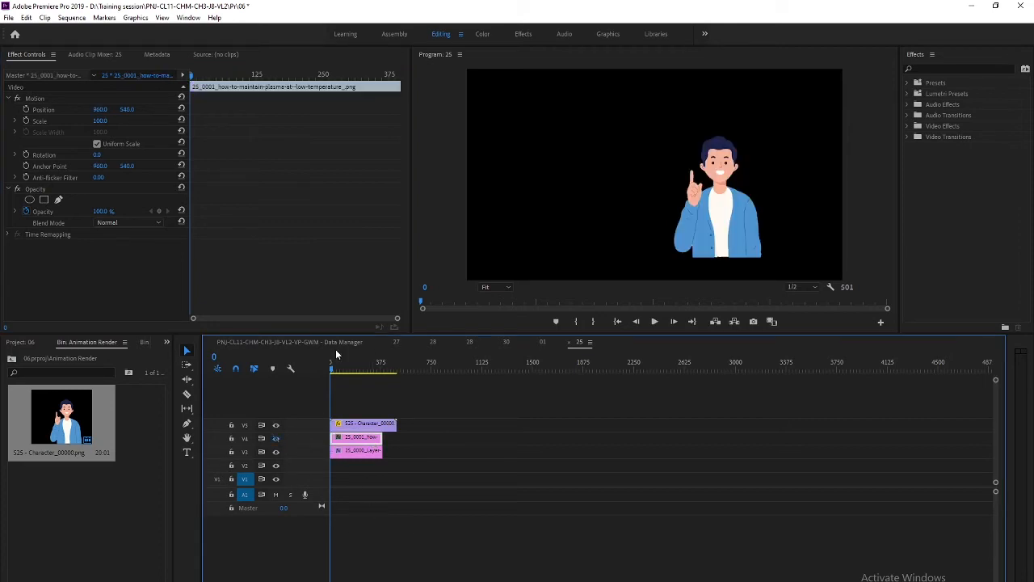
Step: Return to the main Data Manager sequence and play it from just before clip 25
{"action": "left_click", "coordinate": [263, 341]}
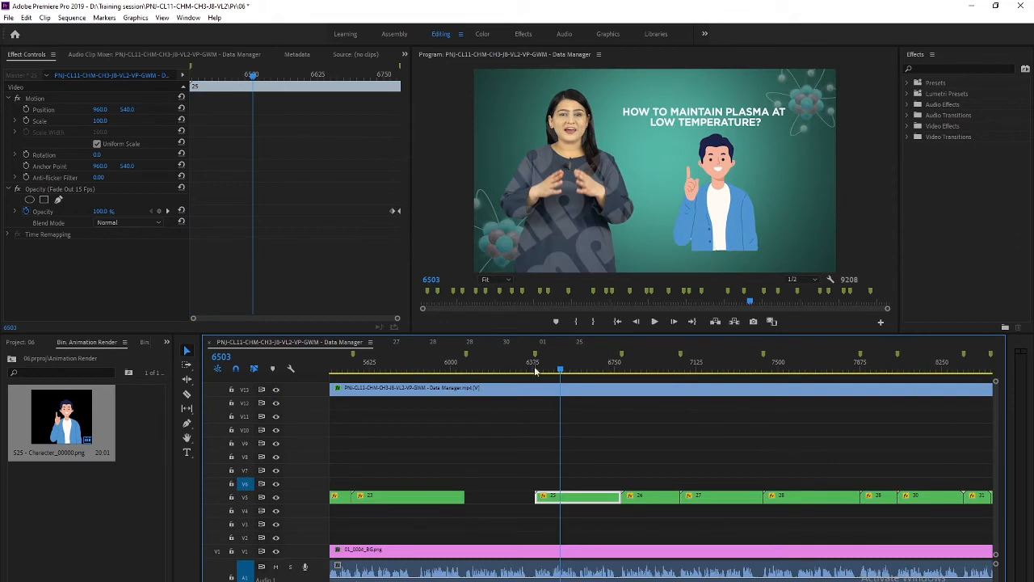
{"action": "left_click_drag", "start_coordinate": [557, 371], "coordinate": [531, 372]}
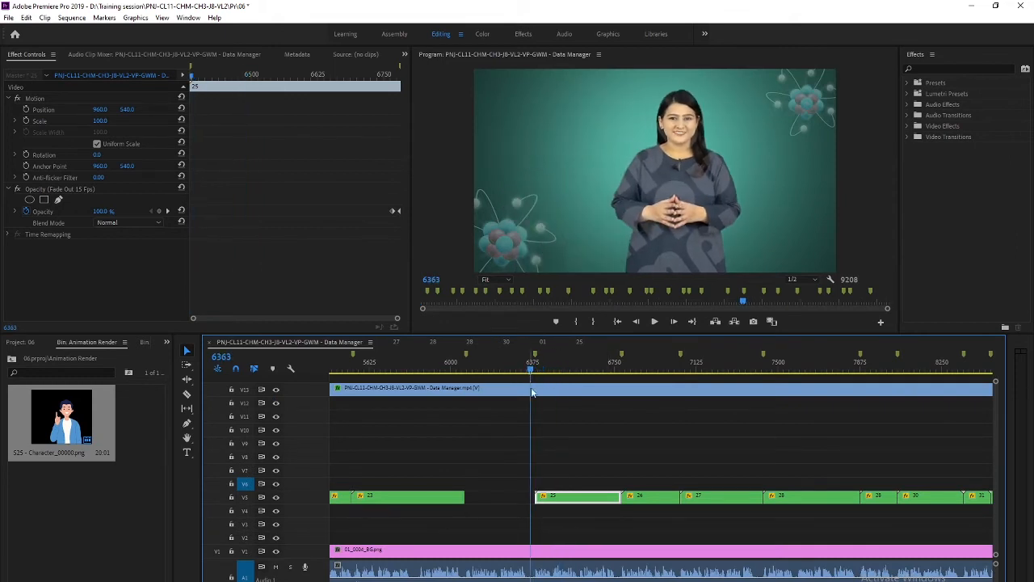
{"action": "key", "text": "space"}
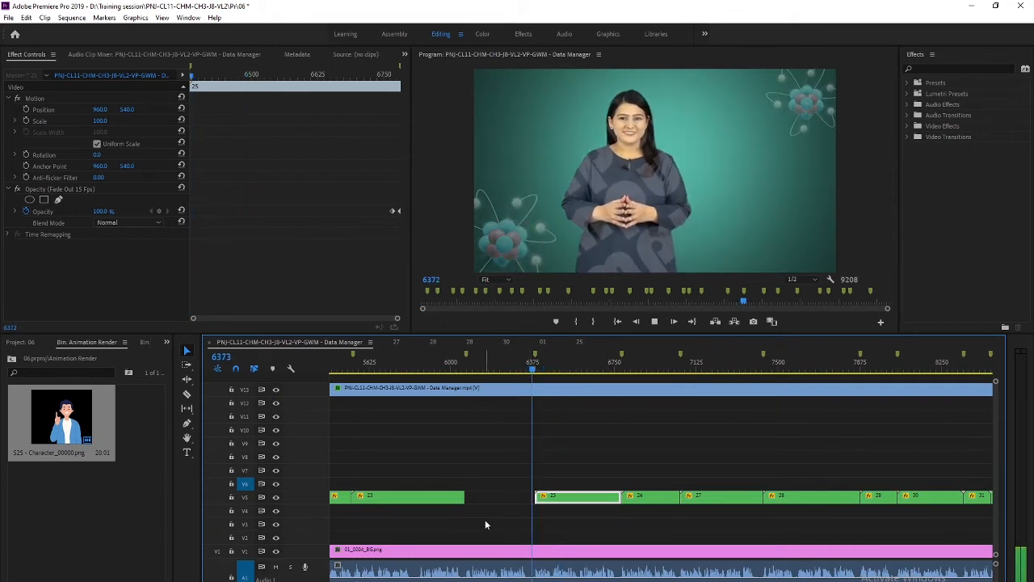
Step: Apply the 15Fps preset Fade right to Left to the S25 - Character clip in nested sequence 25
{"action": "double_click", "coordinate": [560, 501]}
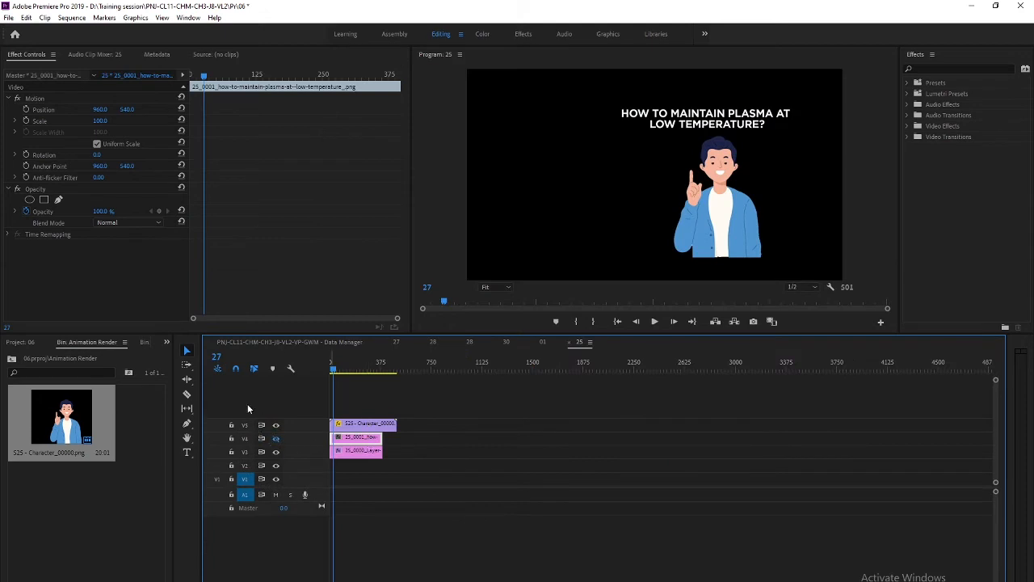
{"action": "left_click", "coordinate": [364, 423]}
{"action": "left_click_drag", "start_coordinate": [337, 369], "coordinate": [318, 376]}
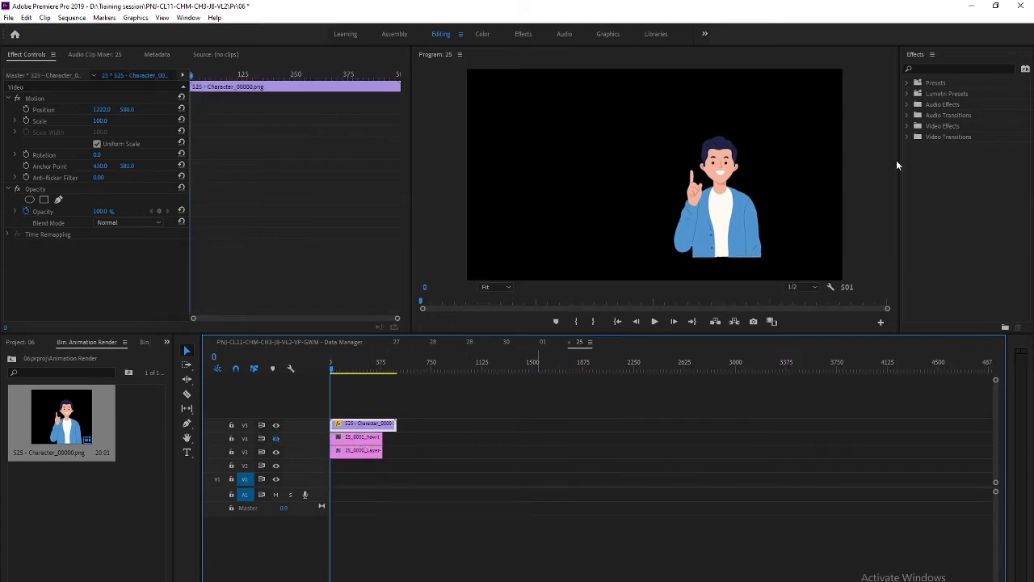
{"action": "left_click", "coordinate": [906, 82]}
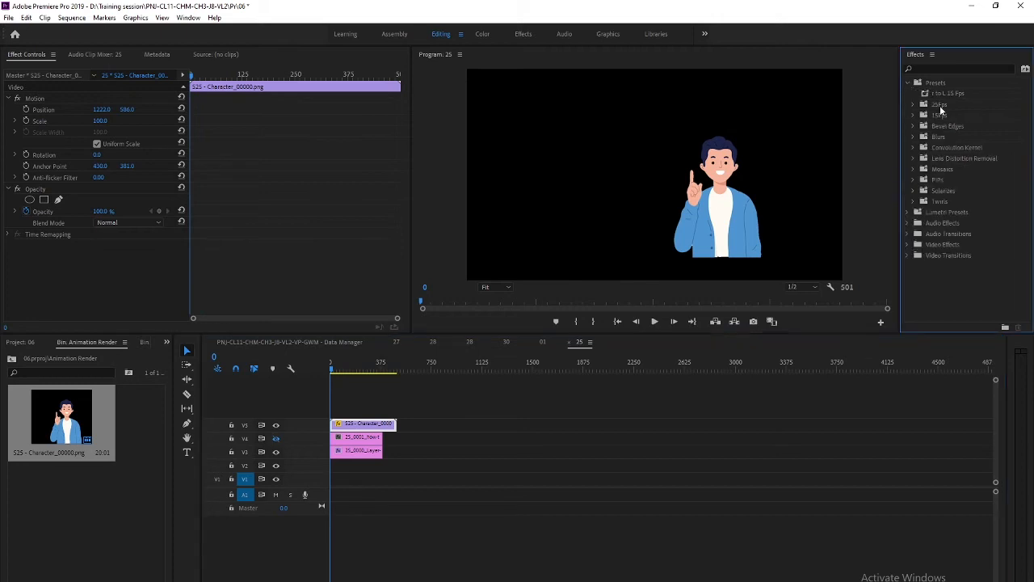
{"action": "left_click", "coordinate": [914, 115]}
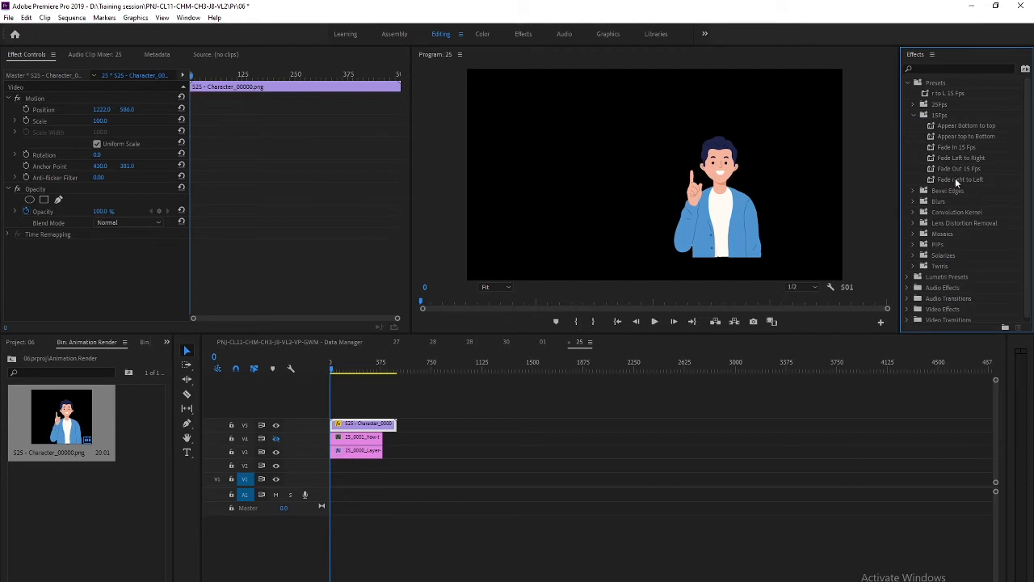
{"action": "left_click_drag", "start_coordinate": [955, 178], "coordinate": [379, 424]}
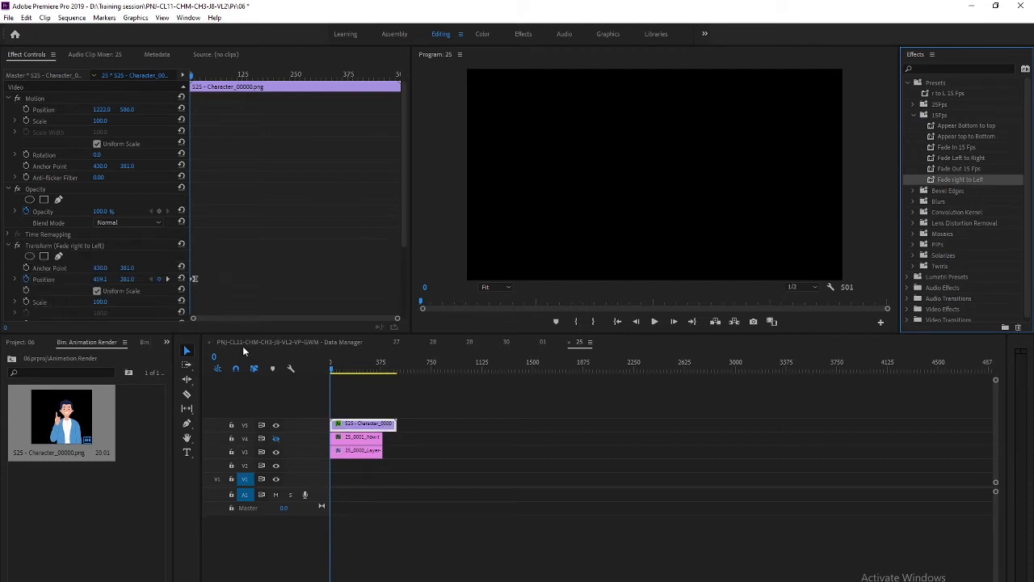
Step: Play clip 25 in the main Data Manager sequence to review the character animation with its fade-in
{"action": "left_click", "coordinate": [242, 344]}
{"action": "left_click", "coordinate": [530, 369]}
{"action": "key", "text": "space"}
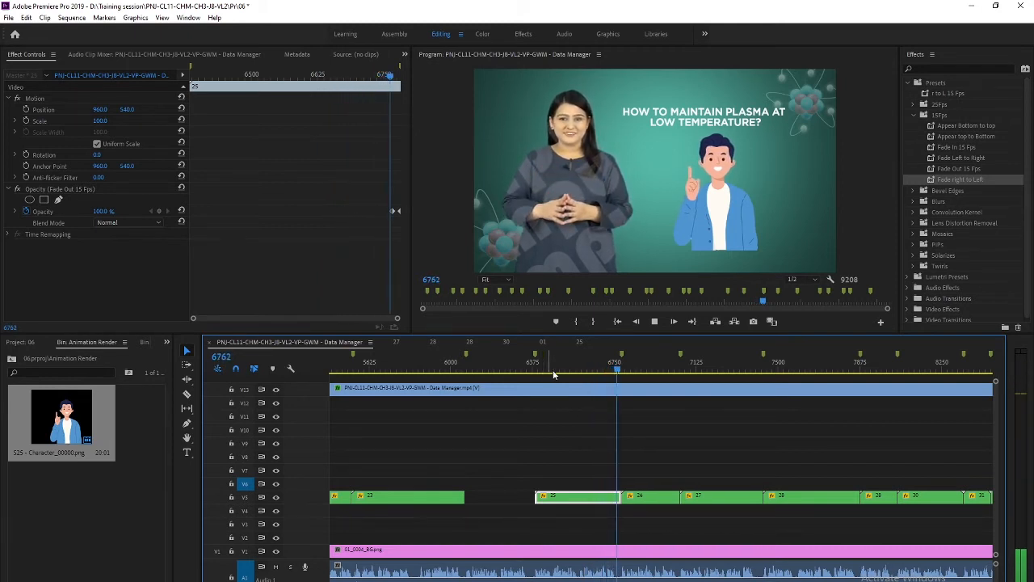
{"action": "key", "text": "space"}
{"action": "left_click_drag", "start_coordinate": [625, 378], "coordinate": [573, 370]}
{"action": "key", "text": "space"}
{"action": "key", "text": "space"}
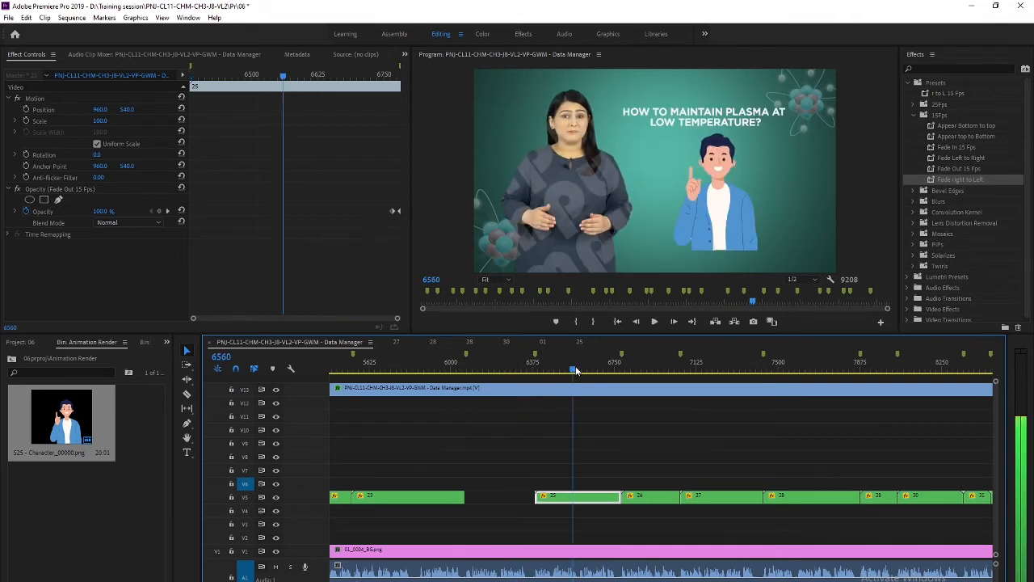
Step: Scrub through the clips after 25 and examine the laboratory scene of clip 31 at frame 8420
{"action": "scroll", "coordinate": [467, 505], "scroll_direction": "down", "scroll_amount": 3}
{"action": "left_click_drag", "start_coordinate": [497, 369], "coordinate": [558, 369]}
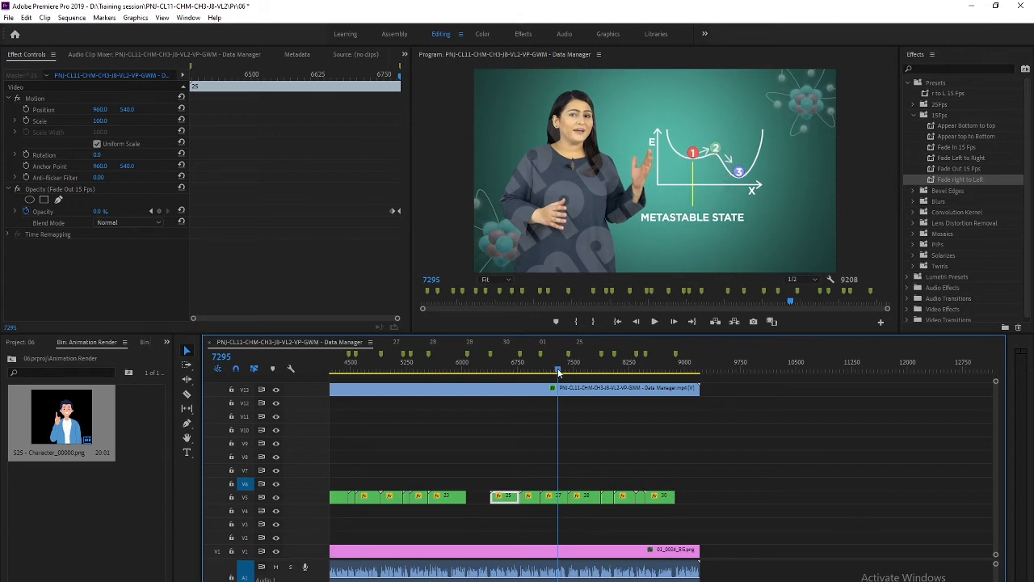
{"action": "left_click_drag", "start_coordinate": [557, 371], "coordinate": [630, 371]}
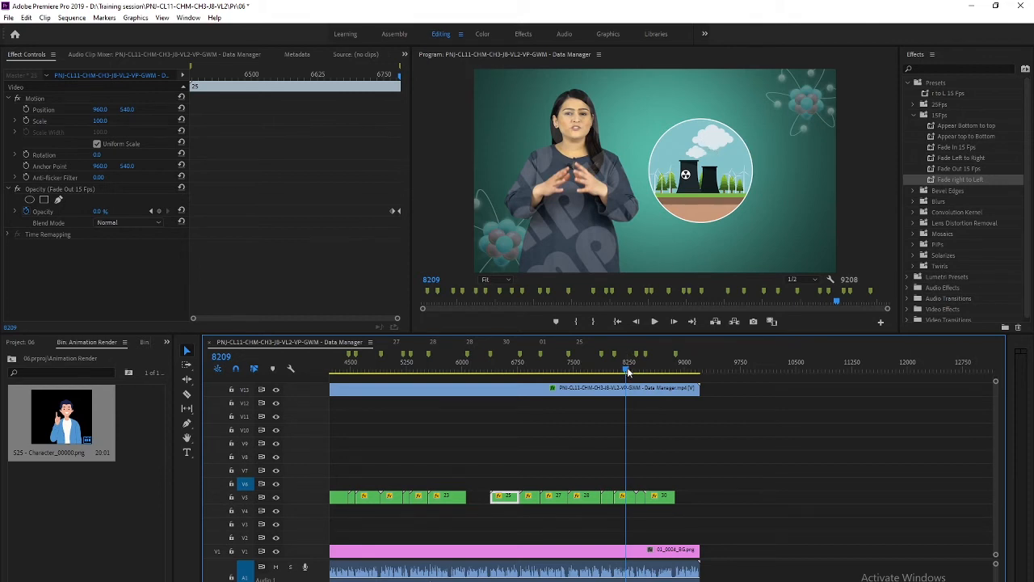
{"action": "left_click_drag", "start_coordinate": [630, 372], "coordinate": [642, 369]}
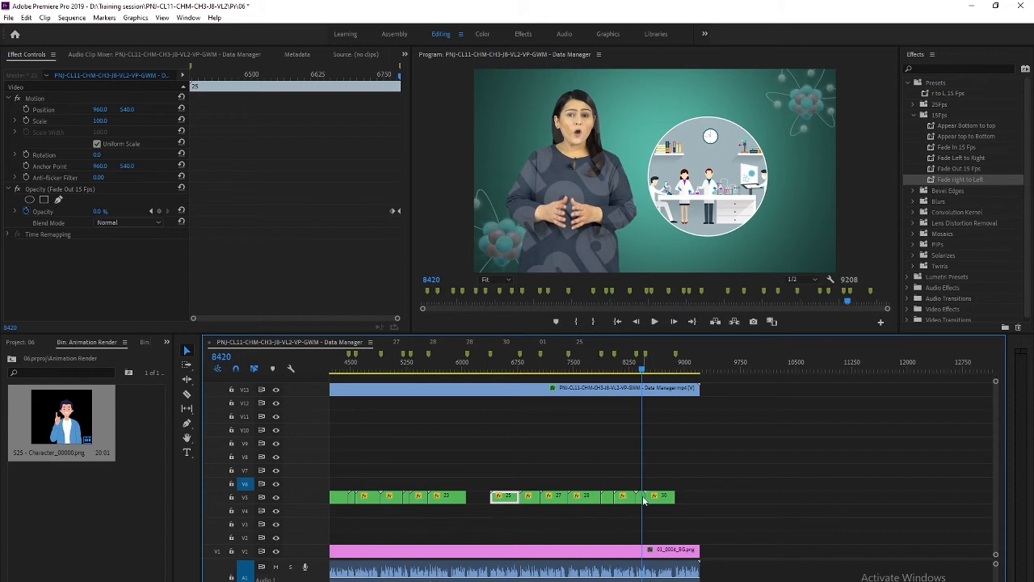
{"action": "key", "text": "="}
{"action": "key", "text": "="}
{"action": "key", "text": "="}
{"action": "key", "text": "="}
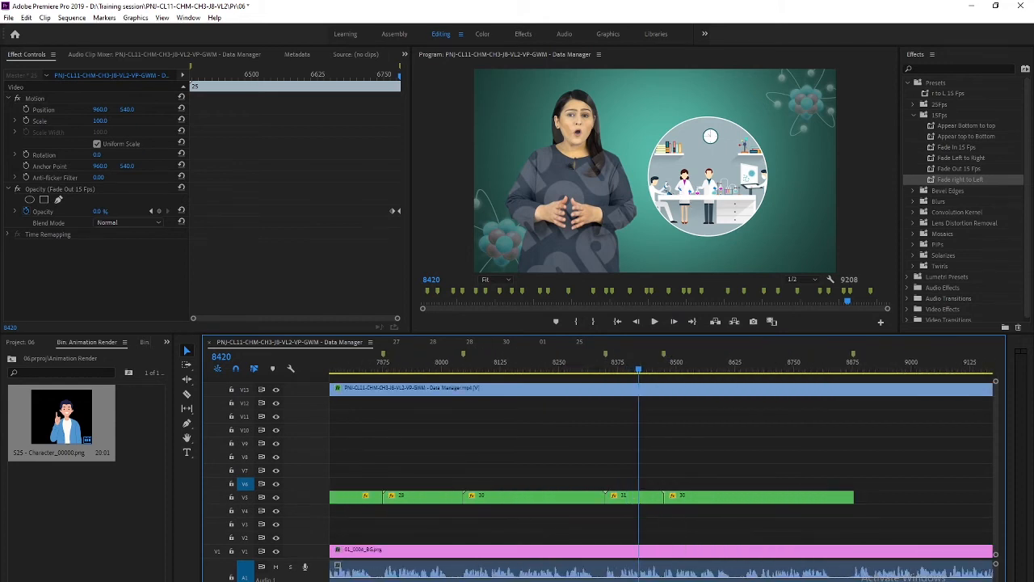
Step: Switch to File Explorer and open file 31 from the project's folder of Photoshop files in Photoshop
{"action": "key", "text": "alt+Tab"}
{"action": "left_click", "coordinate": [229, 346]}
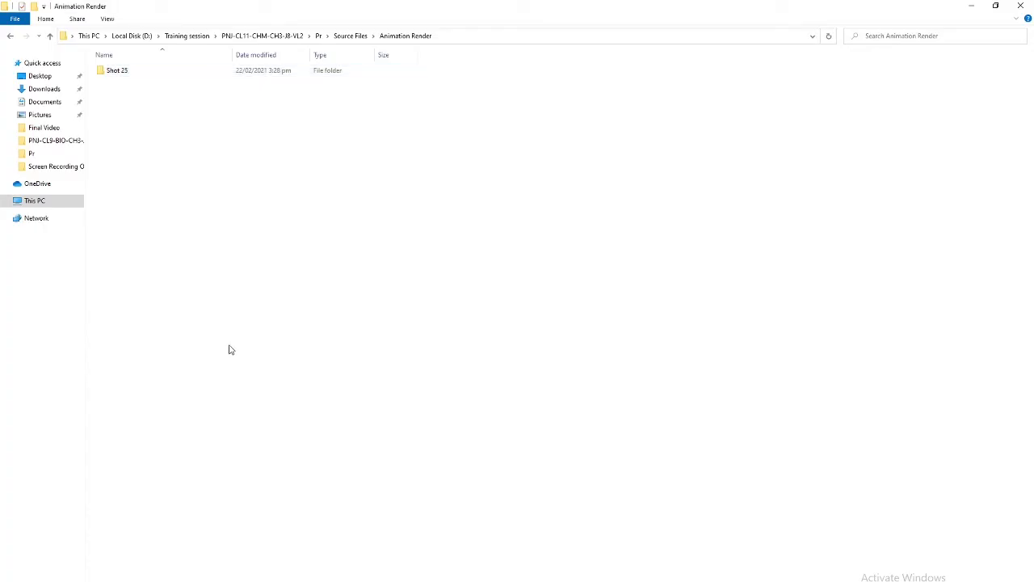
{"action": "key", "text": "alt+Left"}
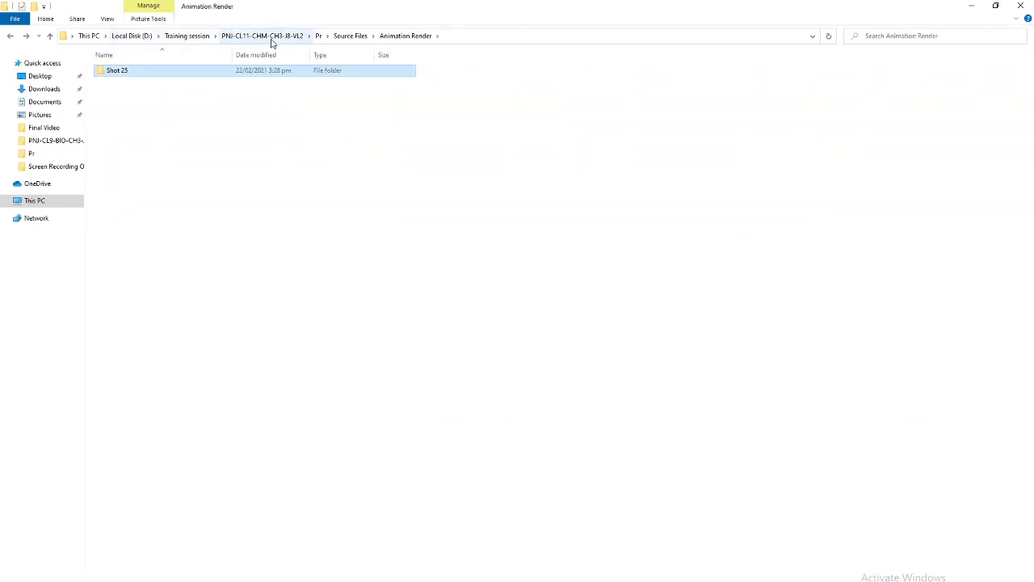
{"action": "left_click", "coordinate": [273, 37]}
{"action": "double_click", "coordinate": [124, 83]}
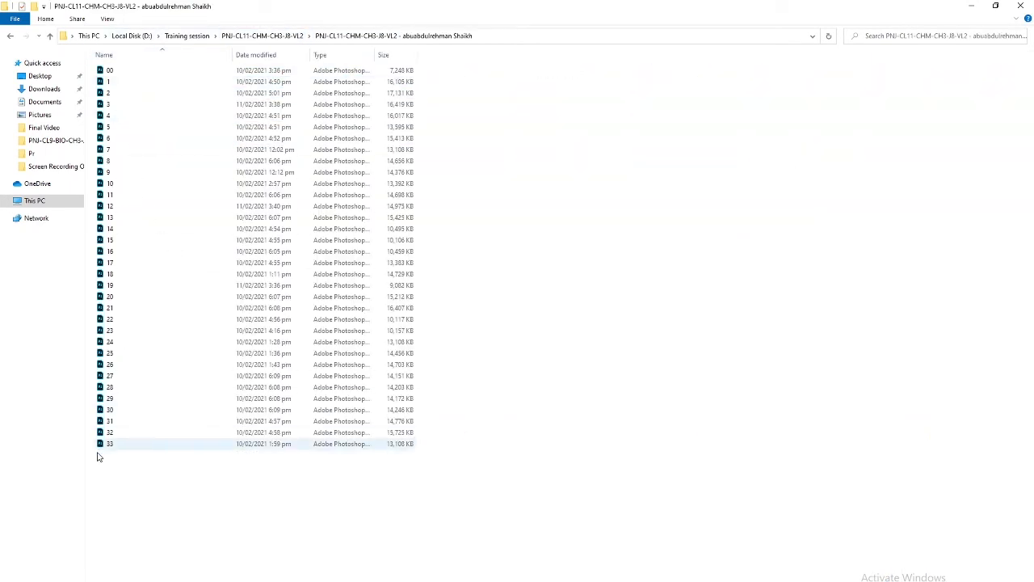
{"action": "double_click", "coordinate": [118, 422]}
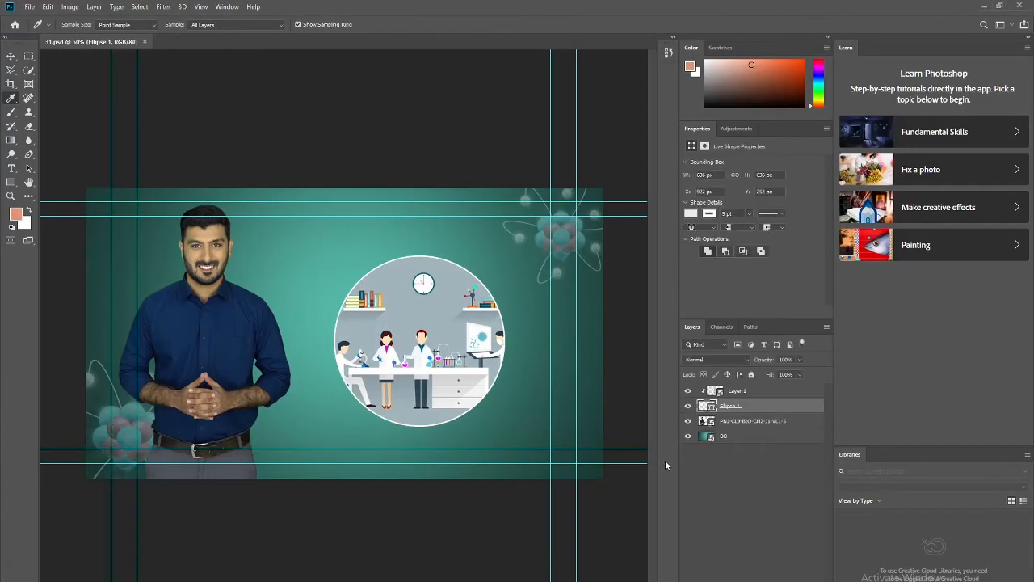
Step: Examine Ellipse 1 and its clipped Layer 1 by toggling their visibility and viewing the ellipse's fill colour
{"action": "left_click", "coordinate": [688, 407]}
{"action": "left_click", "coordinate": [687, 407]}
{"action": "left_click", "coordinate": [688, 392]}
{"action": "left_click", "coordinate": [688, 392]}
{"action": "left_click", "coordinate": [689, 392]}
{"action": "left_click", "coordinate": [688, 391]}
{"action": "left_click", "coordinate": [688, 392]}
{"action": "left_click", "coordinate": [688, 392]}
{"action": "double_click", "coordinate": [706, 407]}
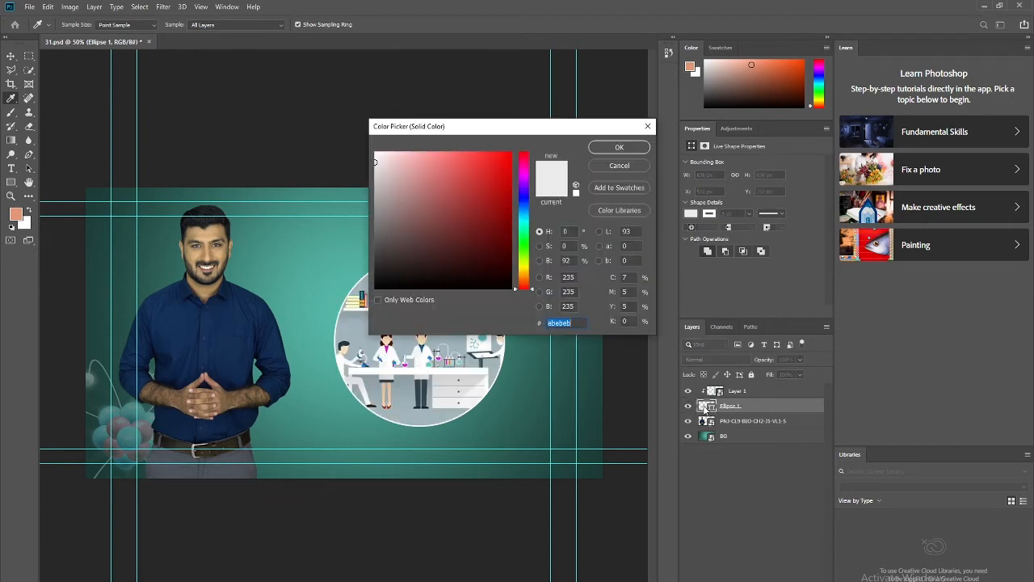
{"action": "left_click", "coordinate": [598, 165]}
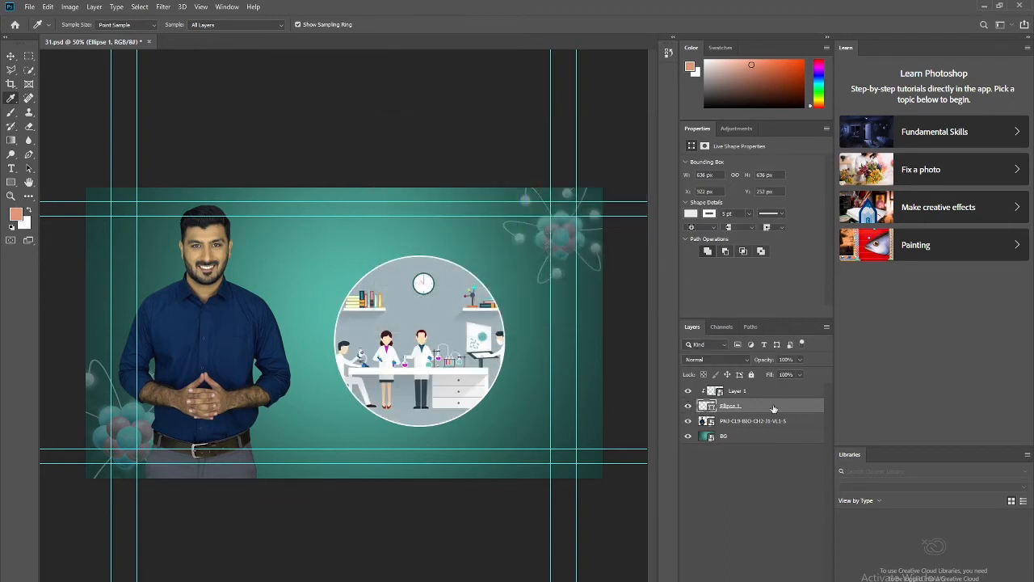
Step: Open the contents of the Layer 1 smart object and inspect the laboratory illustration, toggling its layer's visibility
{"action": "left_click", "coordinate": [727, 396]}
{"action": "double_click", "coordinate": [709, 393]}
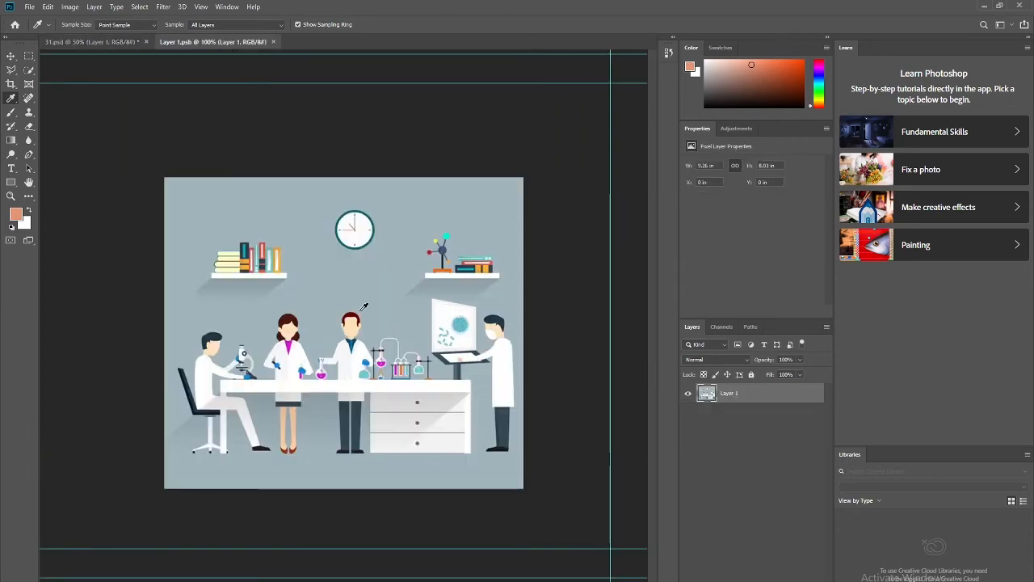
{"action": "left_click", "coordinate": [689, 393]}
{"action": "left_click", "coordinate": [688, 394]}
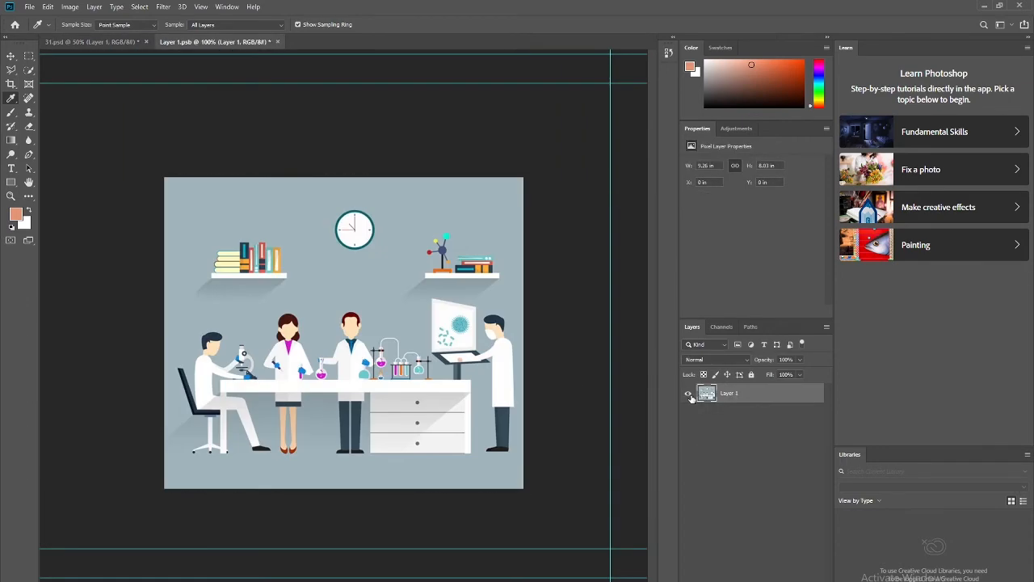
{"action": "left_click", "coordinate": [688, 394]}
{"action": "left_click", "coordinate": [688, 393]}
{"action": "left_click", "coordinate": [688, 394]}
{"action": "left_click", "coordinate": [689, 394]}
{"action": "left_click", "coordinate": [688, 394]}
{"action": "left_click", "coordinate": [688, 394]}
{"action": "key", "text": "ctrl+plus"}
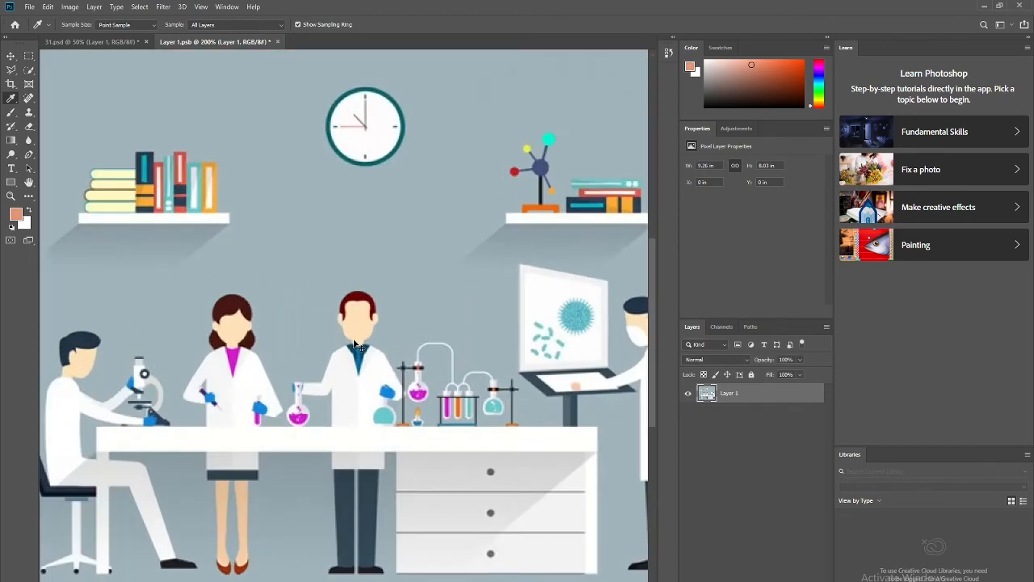
{"action": "key", "text": "ctrl+minus"}
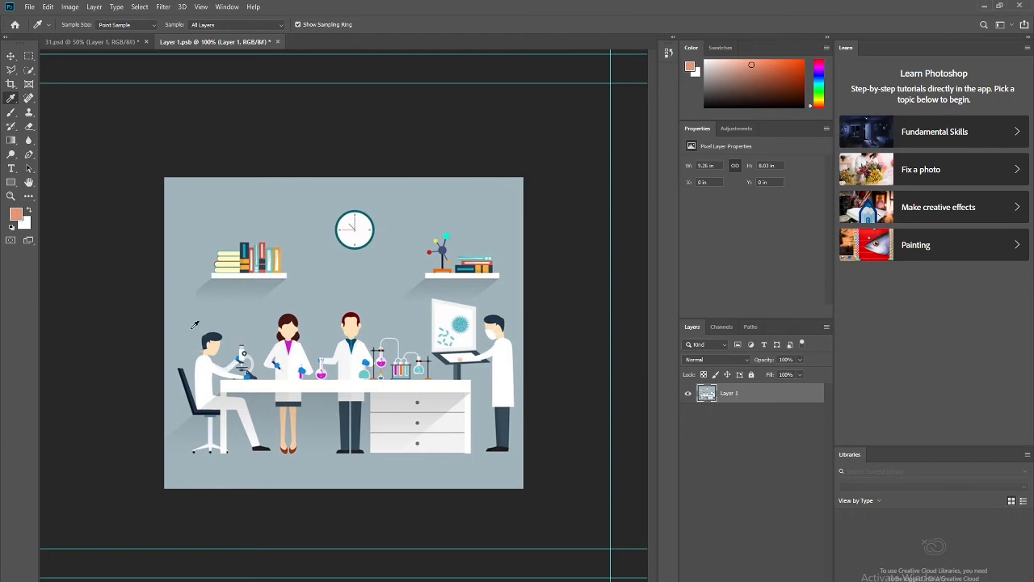
{"action": "key", "text": "ctrl+plus"}
{"action": "key", "text": "ctrl+plus"}
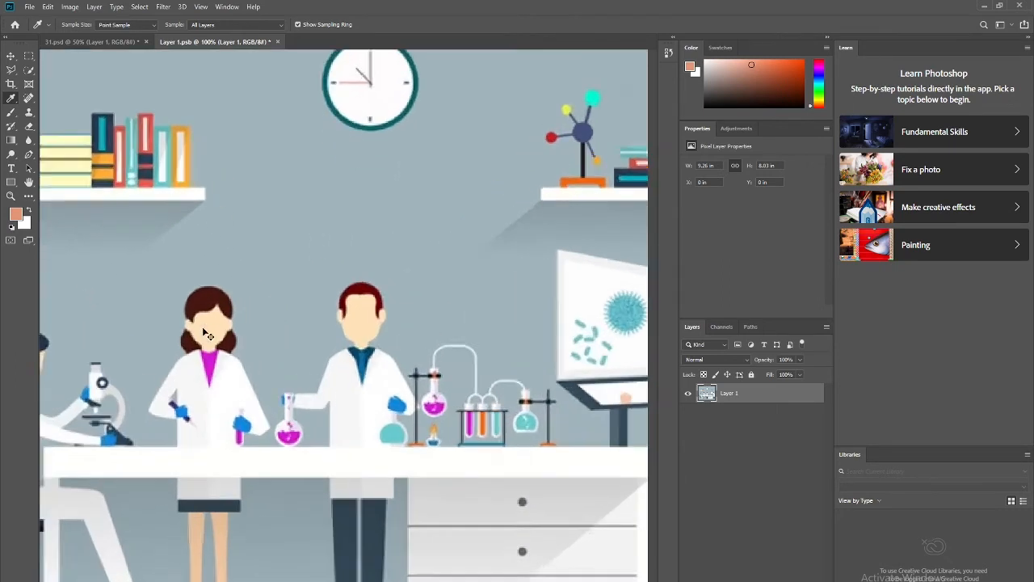
{"action": "left_click_drag", "start_coordinate": [214, 329], "coordinate": [396, 302]}
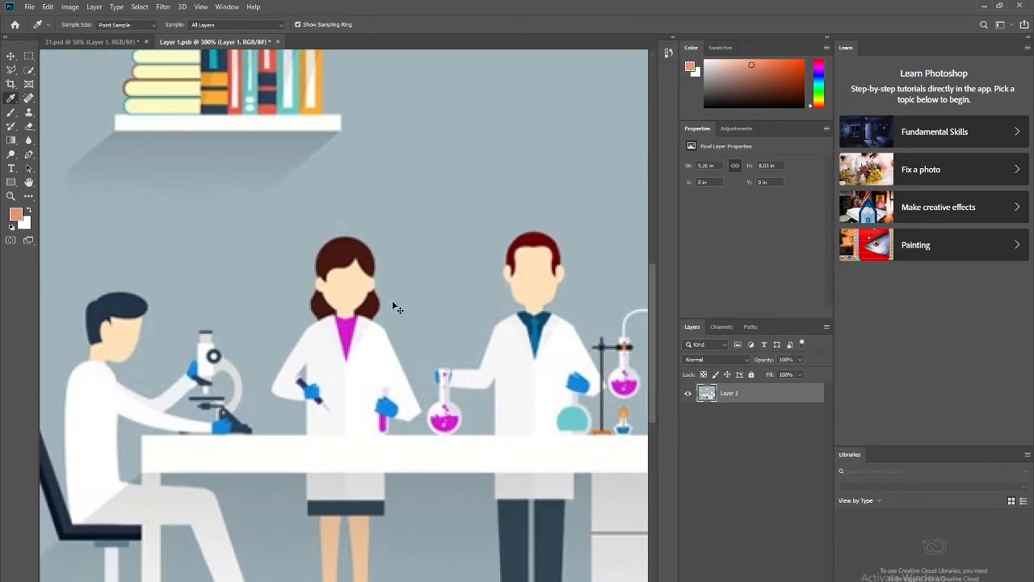
{"action": "key", "text": "ctrl+shift+s"}
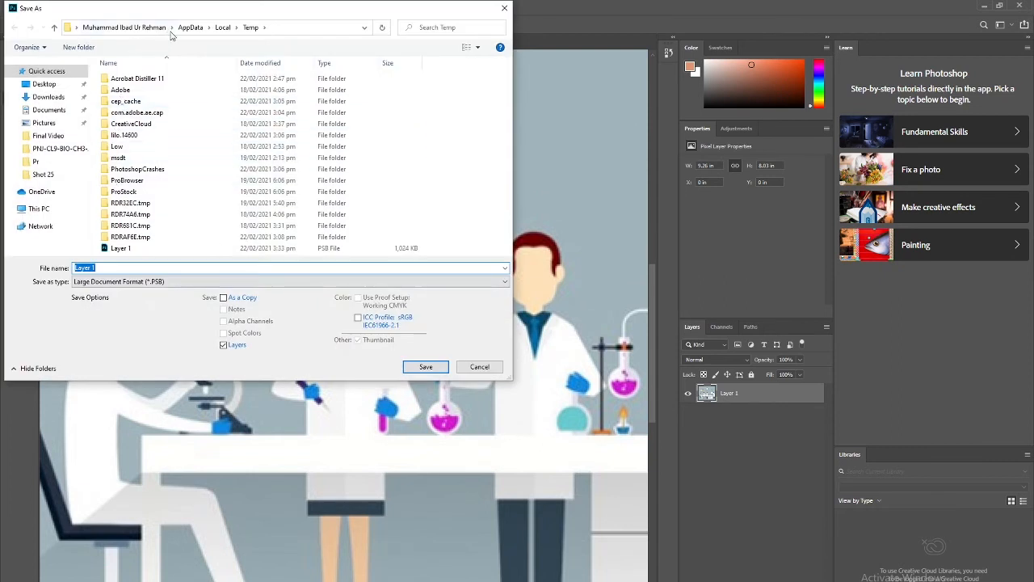
{"action": "left_click", "coordinate": [52, 149]}
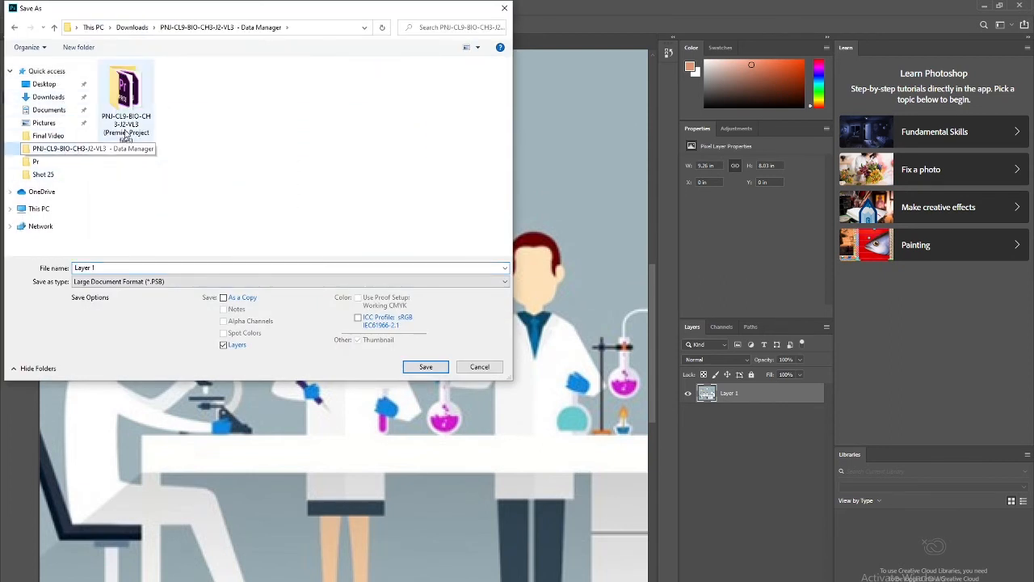
{"action": "left_click", "coordinate": [37, 208]}
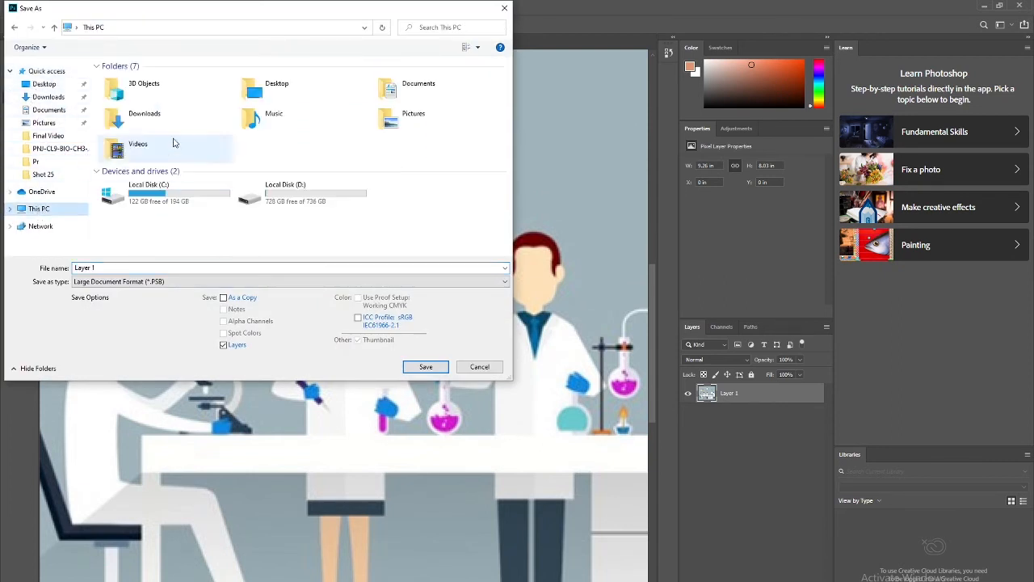
{"action": "double_click", "coordinate": [263, 197]}
{"action": "double_click", "coordinate": [132, 124]}
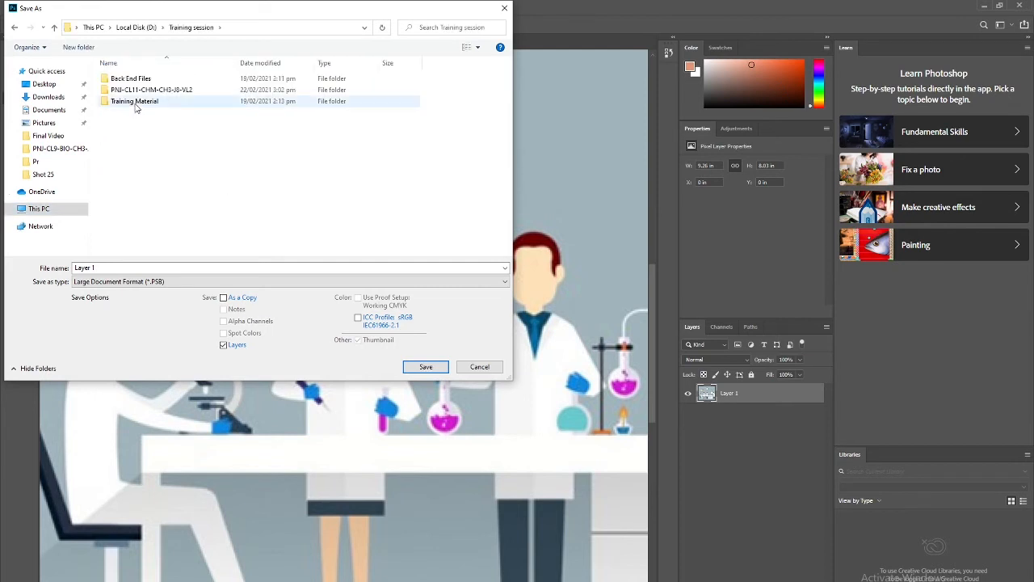
{"action": "double_click", "coordinate": [122, 90]}
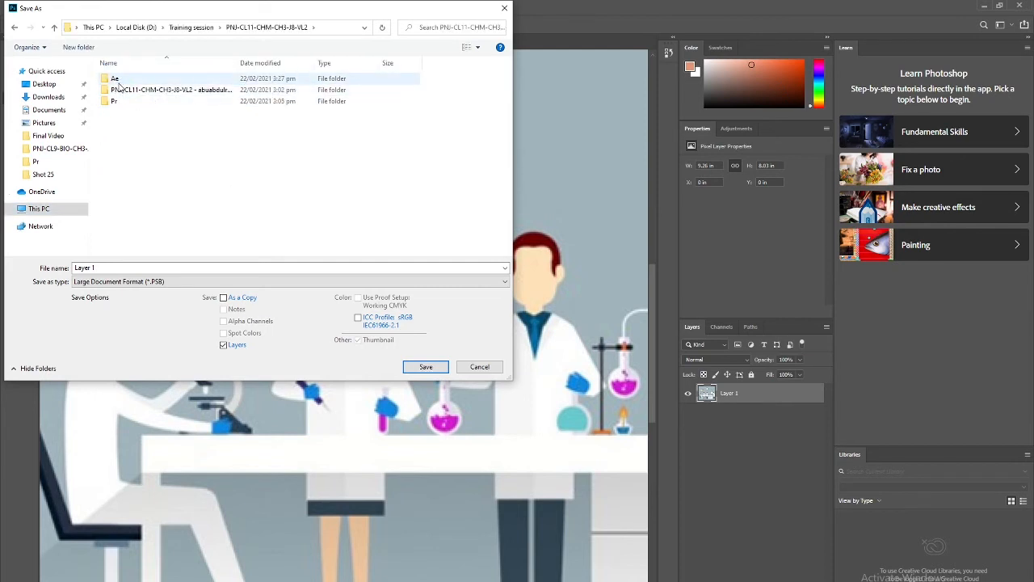
{"action": "double_click", "coordinate": [115, 78]}
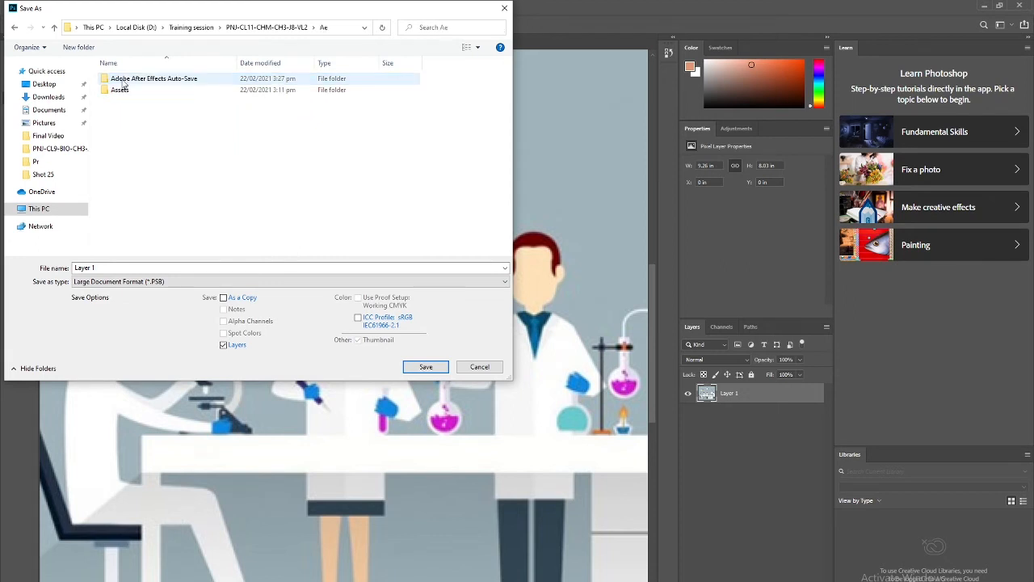
{"action": "double_click", "coordinate": [121, 90]}
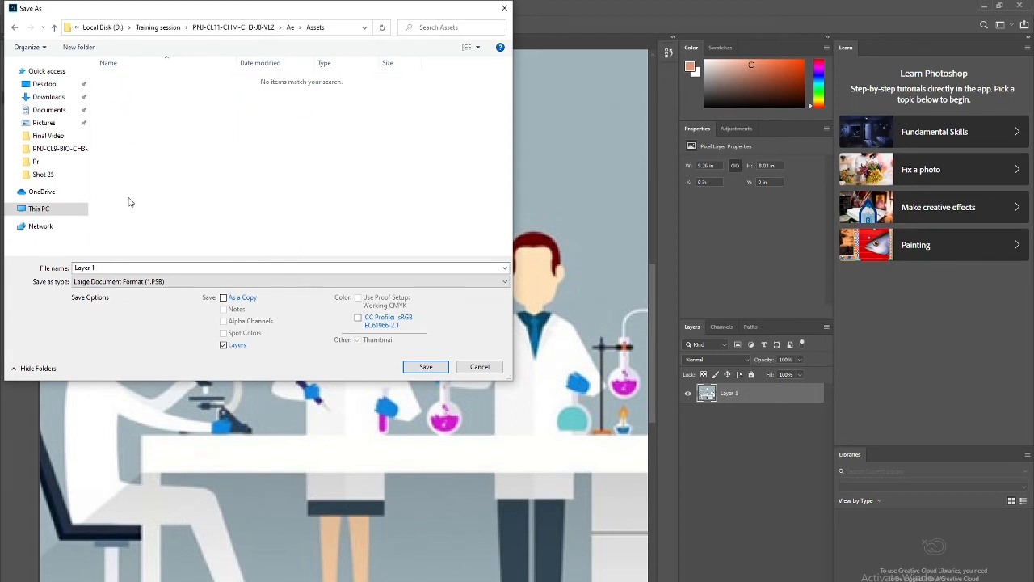
{"action": "left_click", "coordinate": [143, 281]}
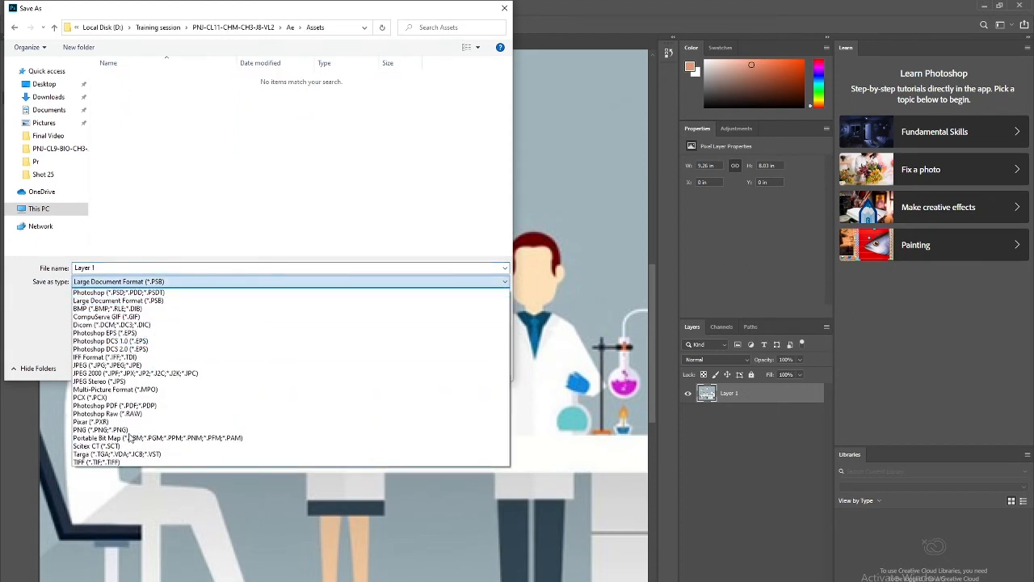
{"action": "left_click", "coordinate": [121, 292]}
{"action": "type", "text": "S31"}
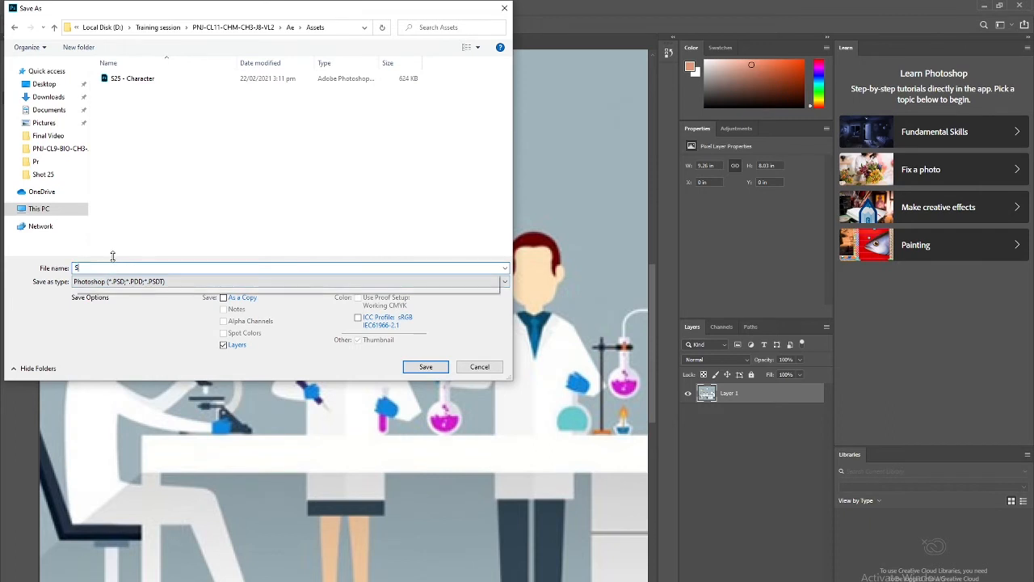
{"action": "key", "text": "Return"}
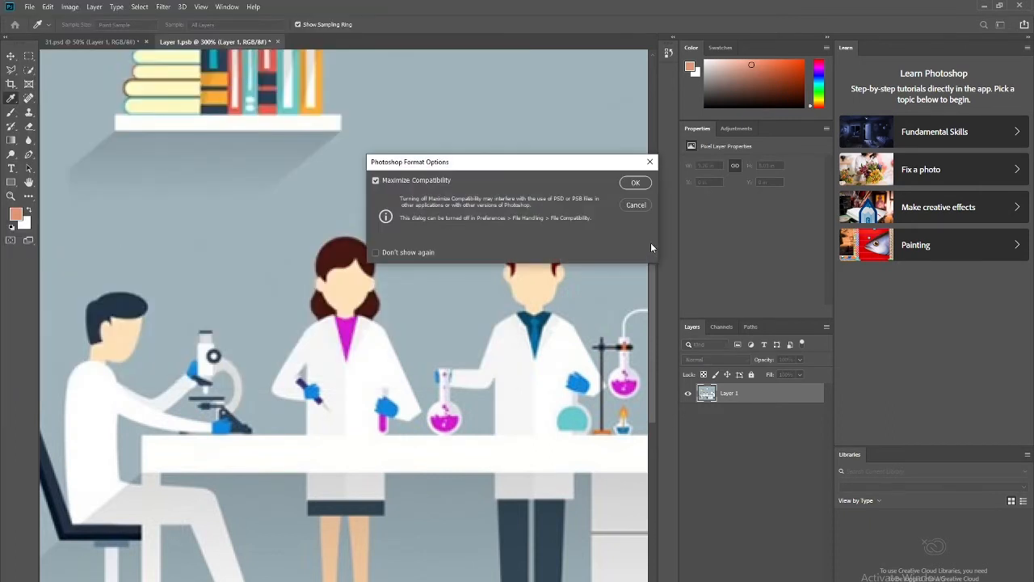
{"action": "left_click", "coordinate": [636, 205]}
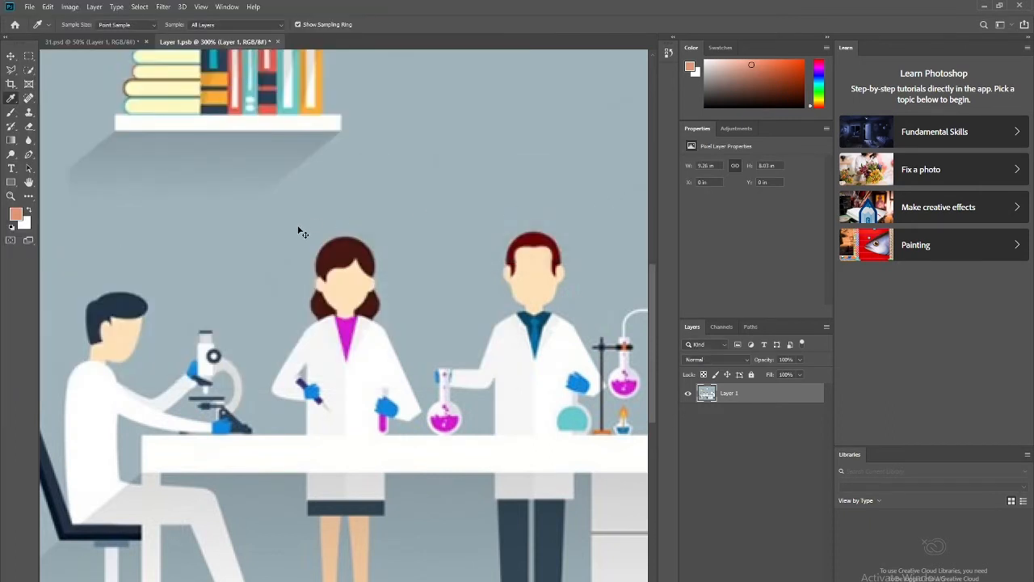
Step: Save the laboratory illustration in Photoshop PSD format as S31 - Scene in the Ae project's Assets folder, and close 31.psd
{"action": "key", "text": "ctrl+shift+s"}
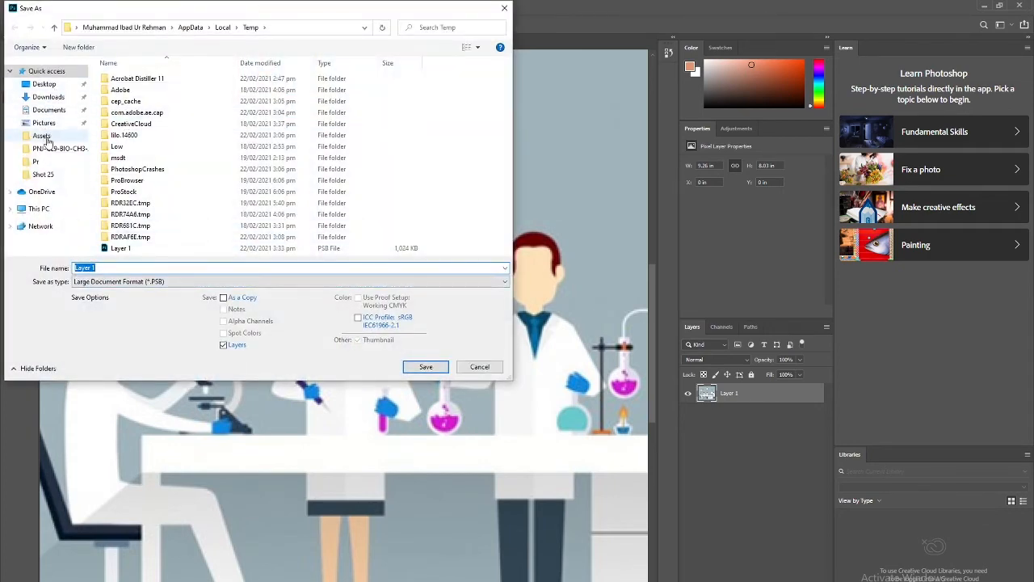
{"action": "left_click", "coordinate": [42, 136]}
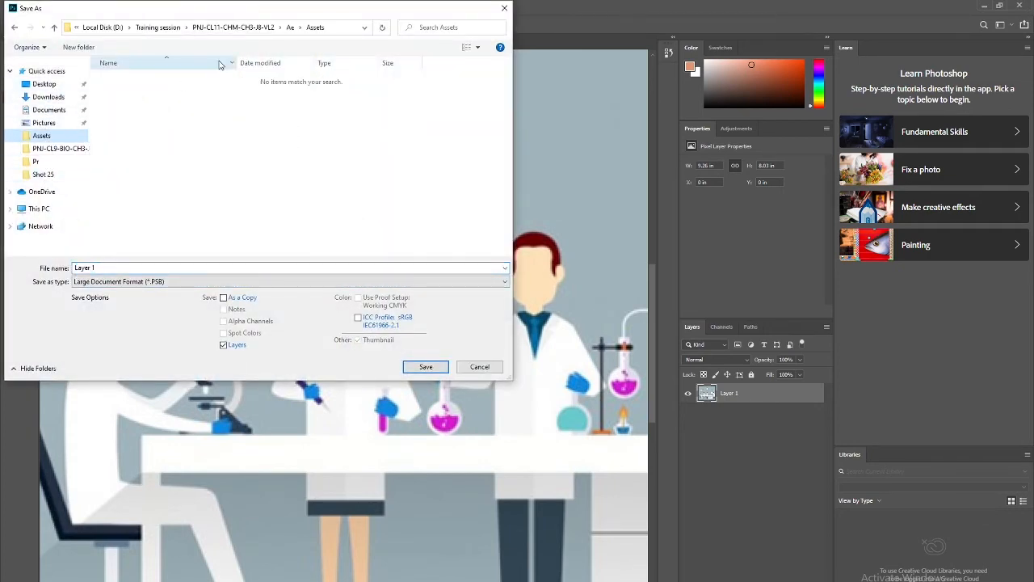
{"action": "left_click", "coordinate": [147, 282]}
{"action": "left_click", "coordinate": [105, 288]}
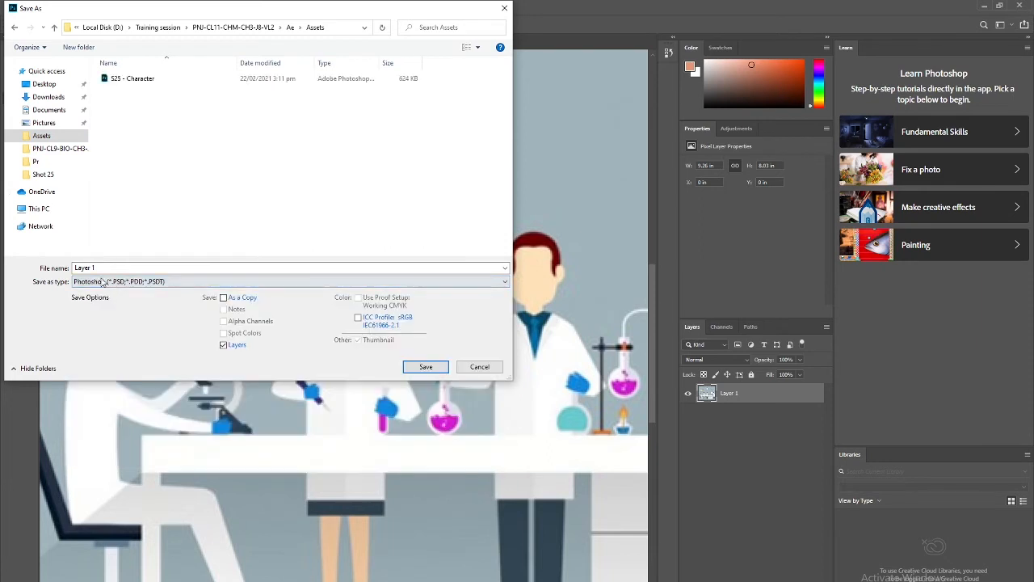
{"action": "left_click", "coordinate": [105, 269]}
{"action": "type", "text": "S31 - Scene"}
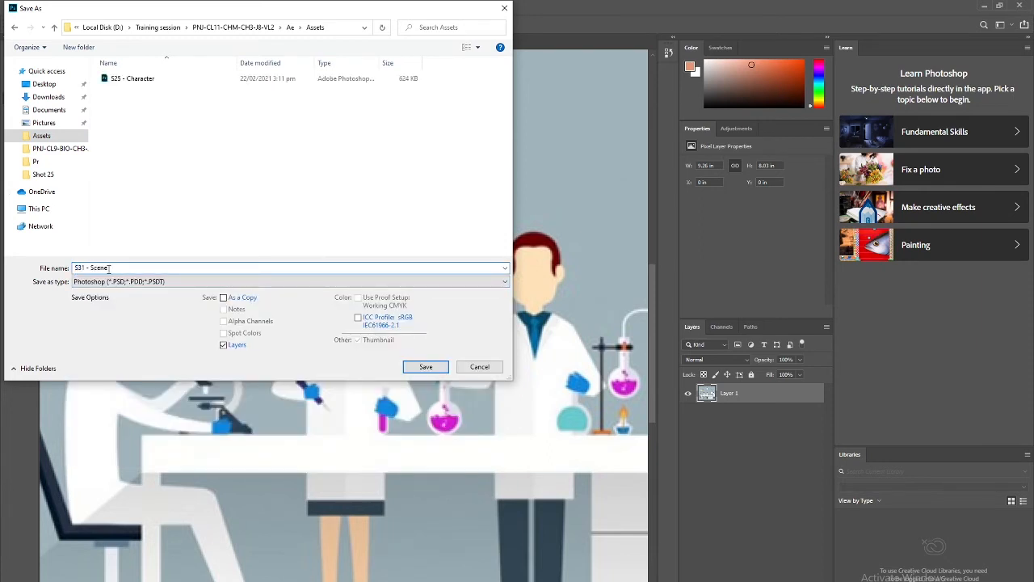
{"action": "left_click", "coordinate": [426, 366]}
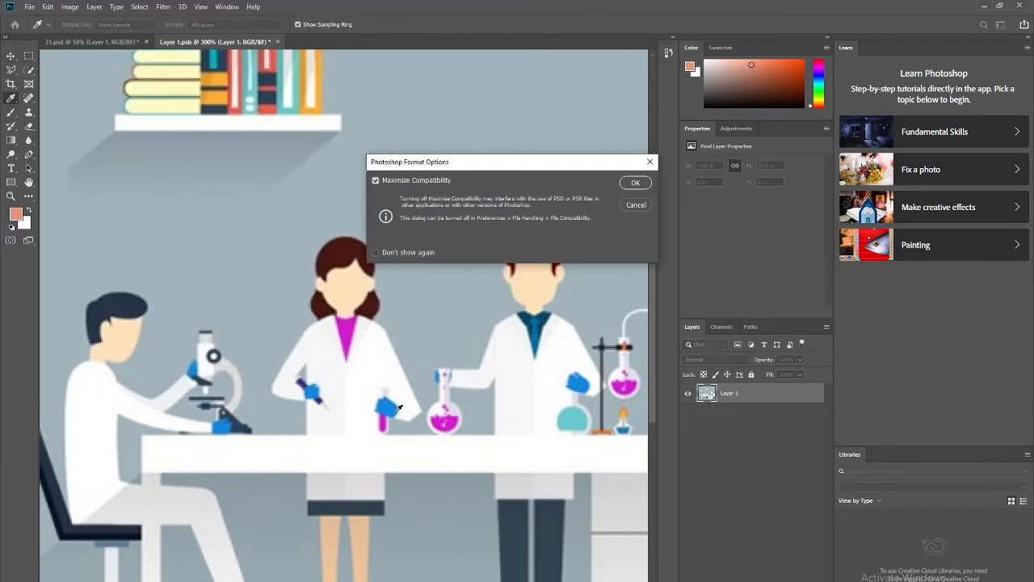
{"action": "left_click", "coordinate": [633, 185]}
{"action": "left_click", "coordinate": [138, 41]}
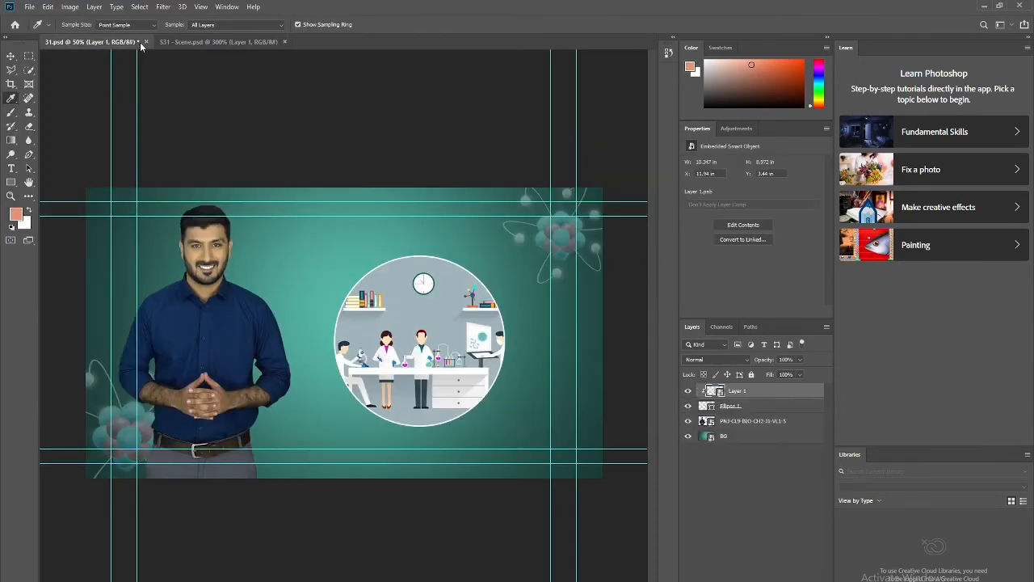
{"action": "left_click", "coordinate": [510, 234]}
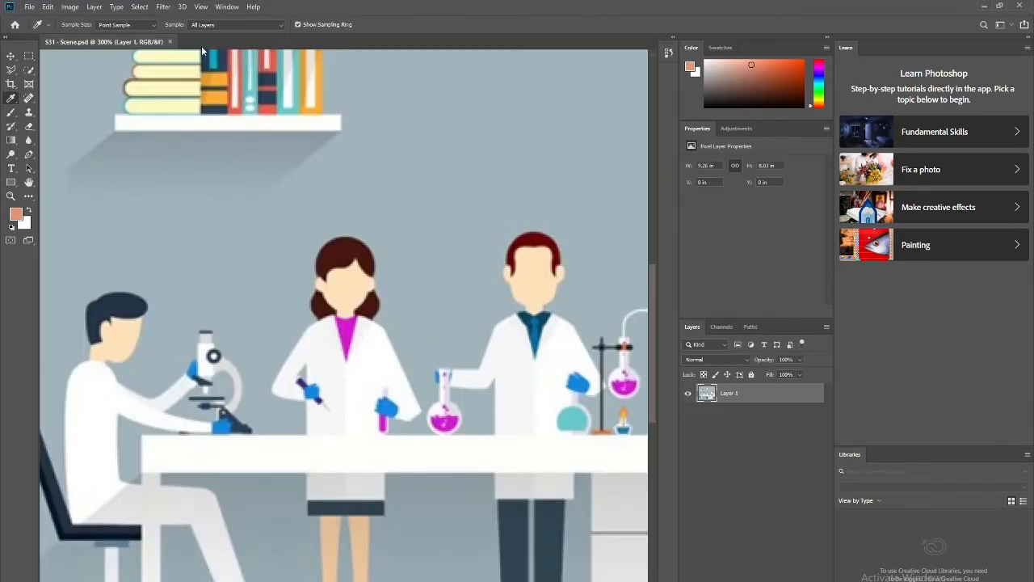
Step: Inspect the figures and lab equipment in S31 - Scene, toggling Layer 1's visibility to check how the artwork is layered
{"action": "scroll", "coordinate": [374, 408], "scroll_direction": "down", "scroll_amount": 3}
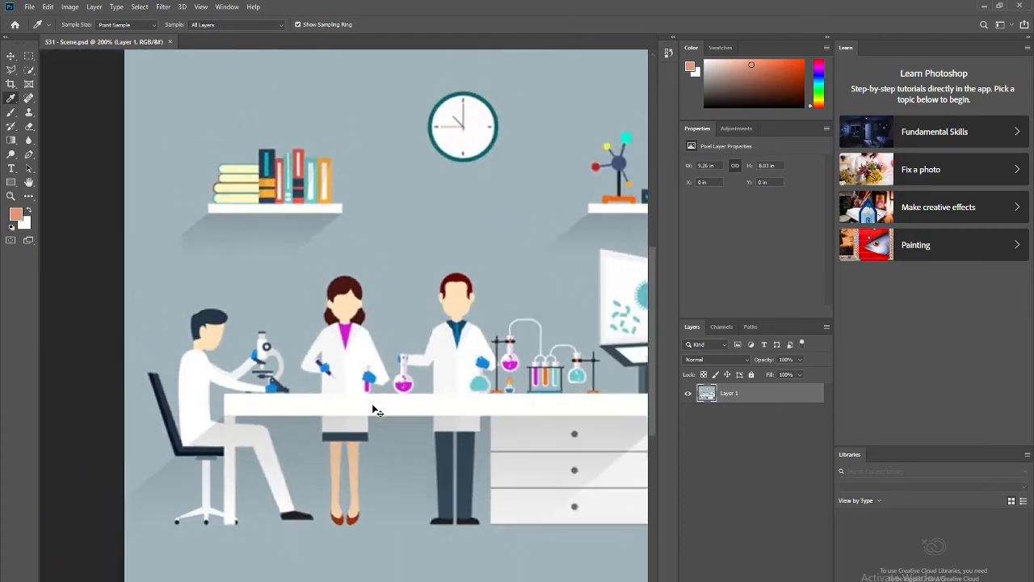
{"action": "scroll", "coordinate": [407, 432], "scroll_direction": "up", "scroll_amount": 2}
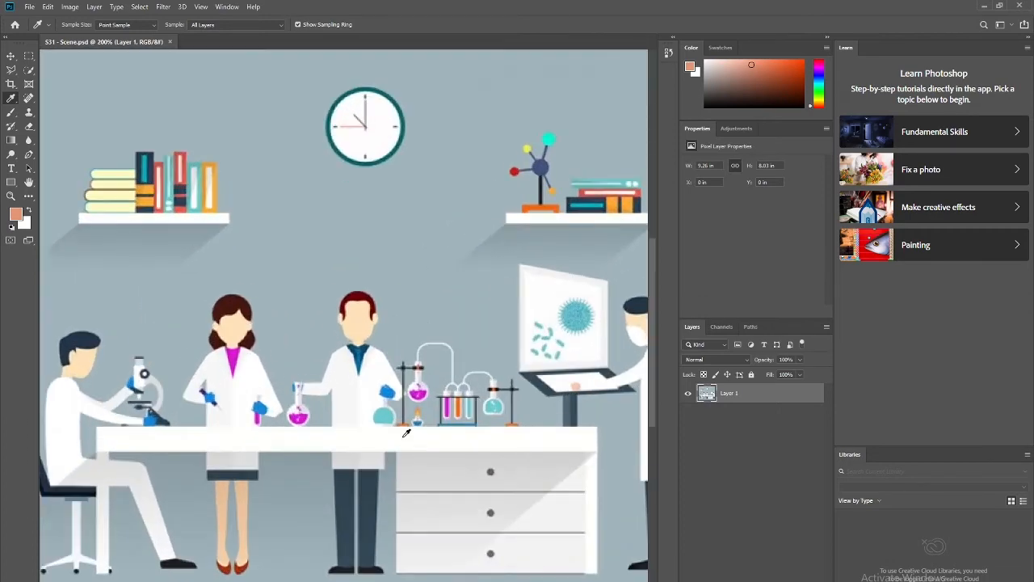
{"action": "left_click", "coordinate": [688, 393]}
{"action": "left_click", "coordinate": [688, 394]}
{"action": "scroll", "coordinate": [557, 500], "scroll_direction": "down", "scroll_amount": 2}
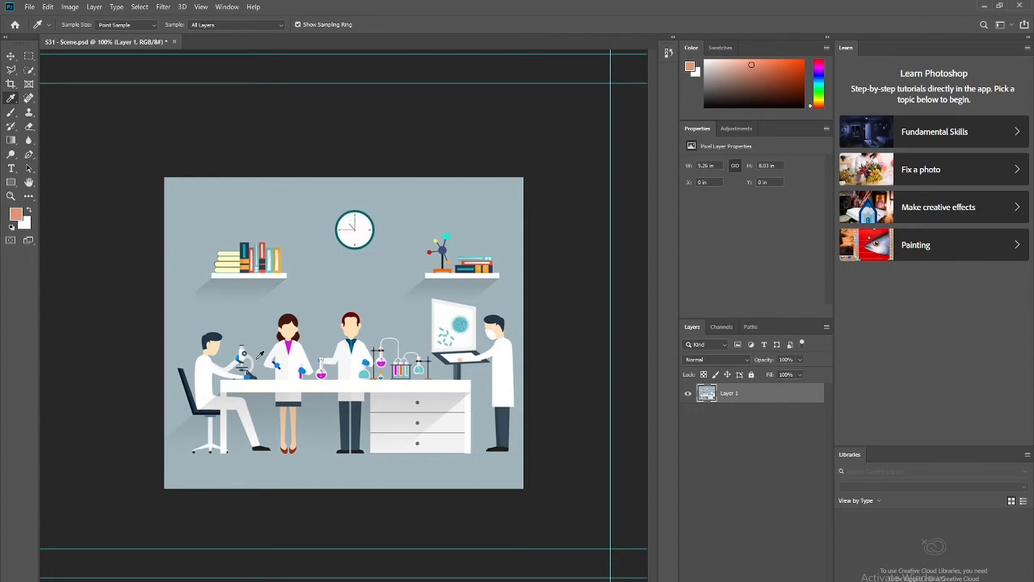
{"action": "scroll", "coordinate": [269, 370], "scroll_direction": "up", "scroll_amount": 2}
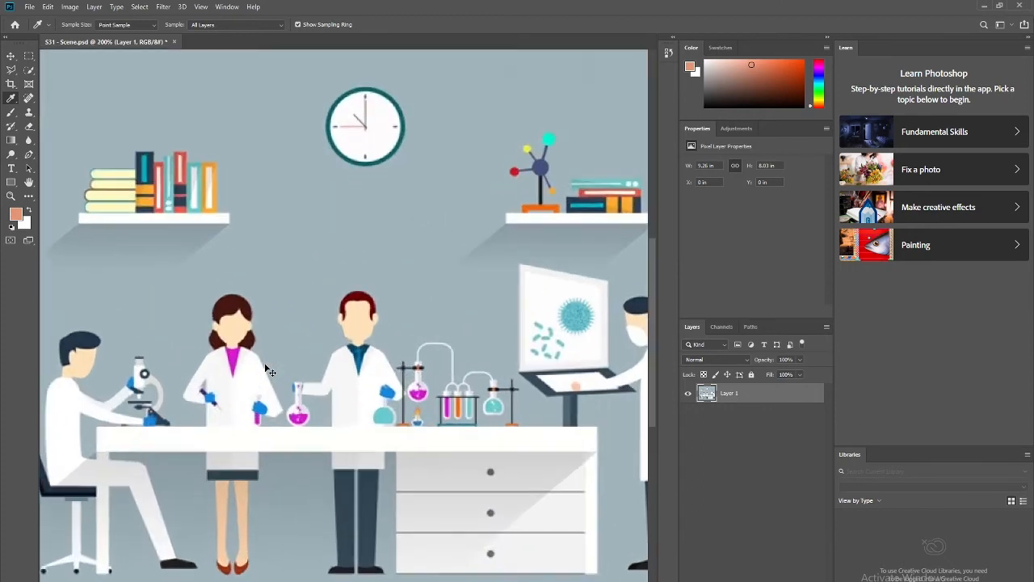
{"action": "left_click_drag", "start_coordinate": [143, 379], "coordinate": [226, 330]}
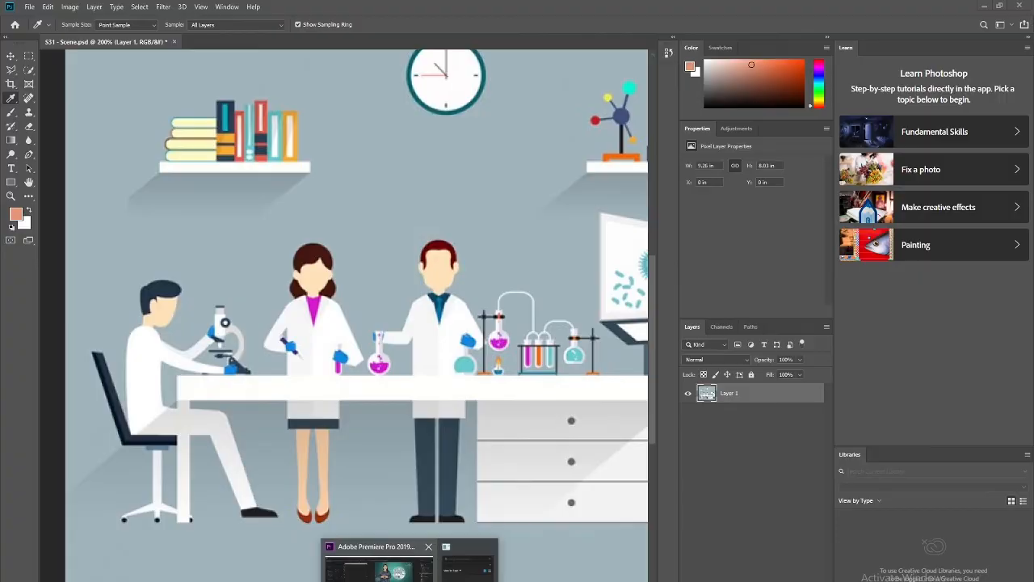
Step: Switch to Premiere Pro, move the playhead to the start of clip 31 and enter frame 8350 in Calculator as the minuend
{"action": "left_click", "coordinate": [396, 565]}
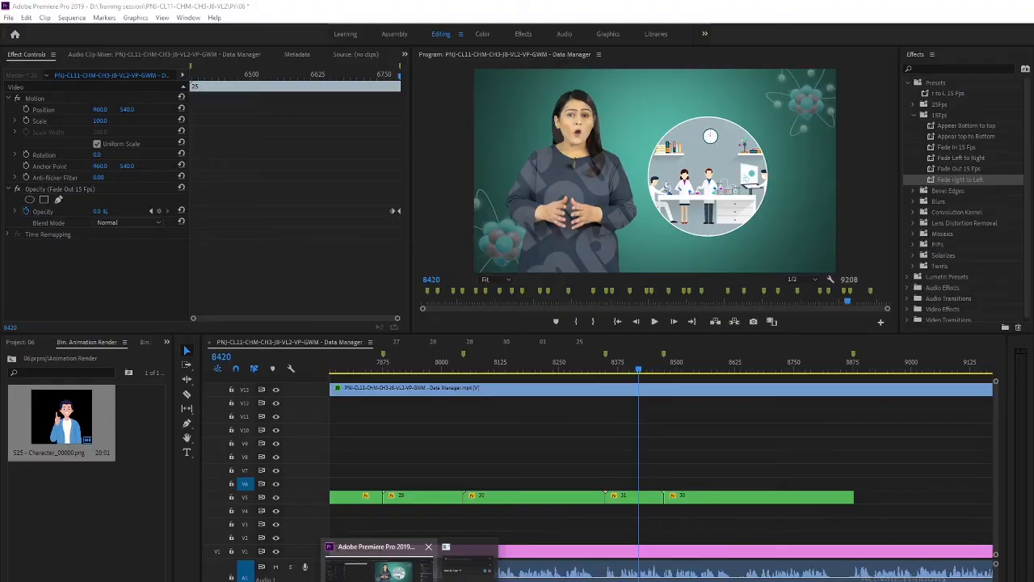
{"action": "left_click_drag", "start_coordinate": [646, 374], "coordinate": [606, 368]}
{"action": "key", "text": "alt+Tab"}
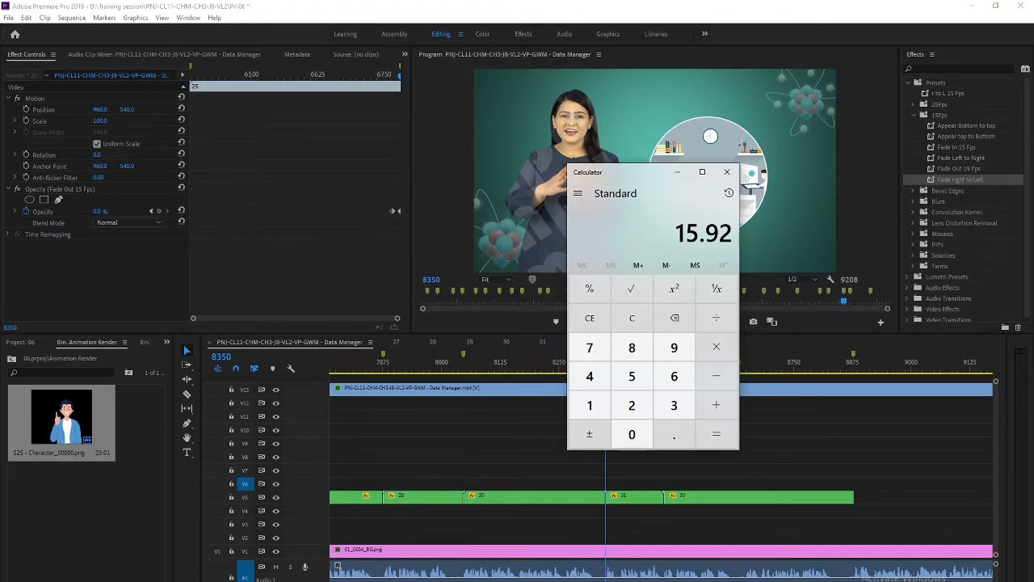
{"action": "type", "text": "8350/"}
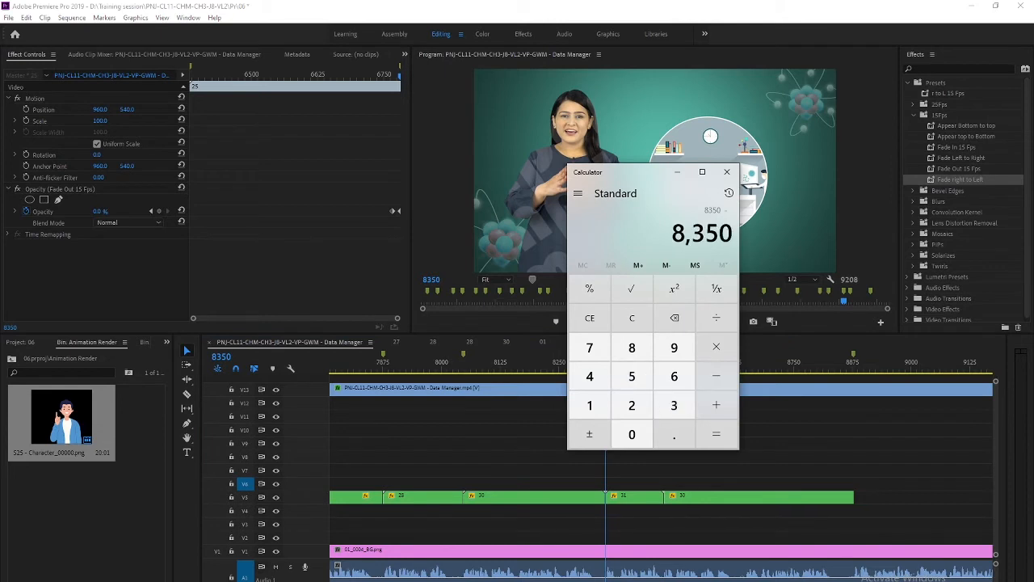
Step: Move the playhead to the end of clip 31, subtract frame 8473 in Calculator and divide by 25 to get the duration in seconds
{"action": "left_click", "coordinate": [544, 367]}
{"action": "left_click_drag", "start_coordinate": [600, 368], "coordinate": [662, 368]}
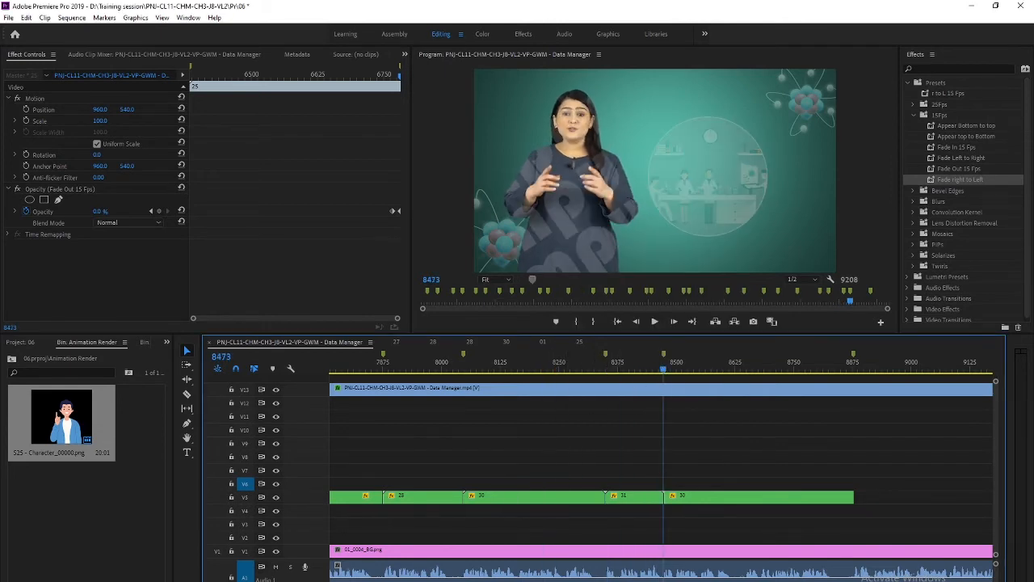
{"action": "key", "text": "alt+Tab"}
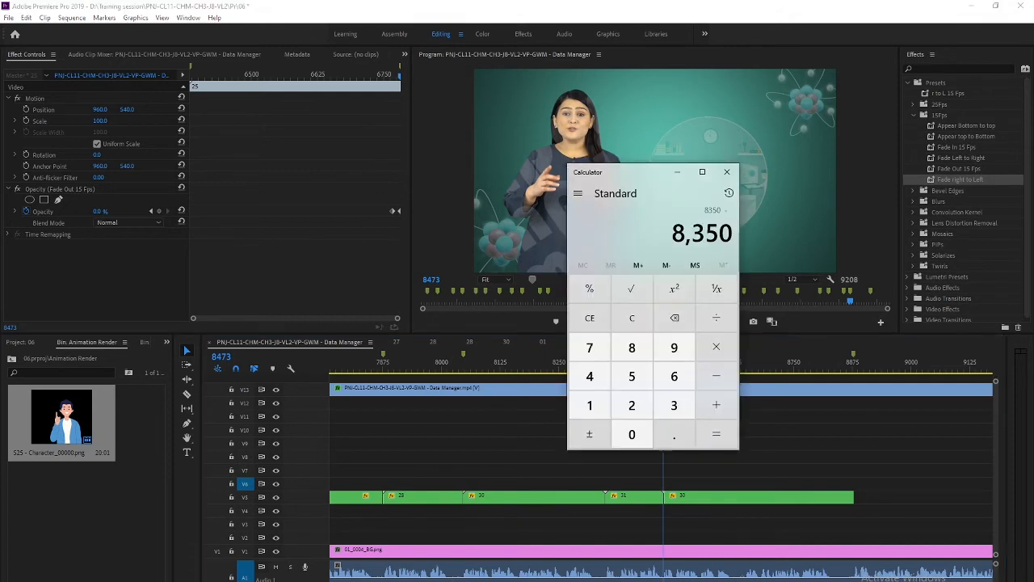
{"action": "type", "text": "8473"}
{"action": "left_click", "coordinate": [715, 434]}
{"action": "type", "text": "25"}
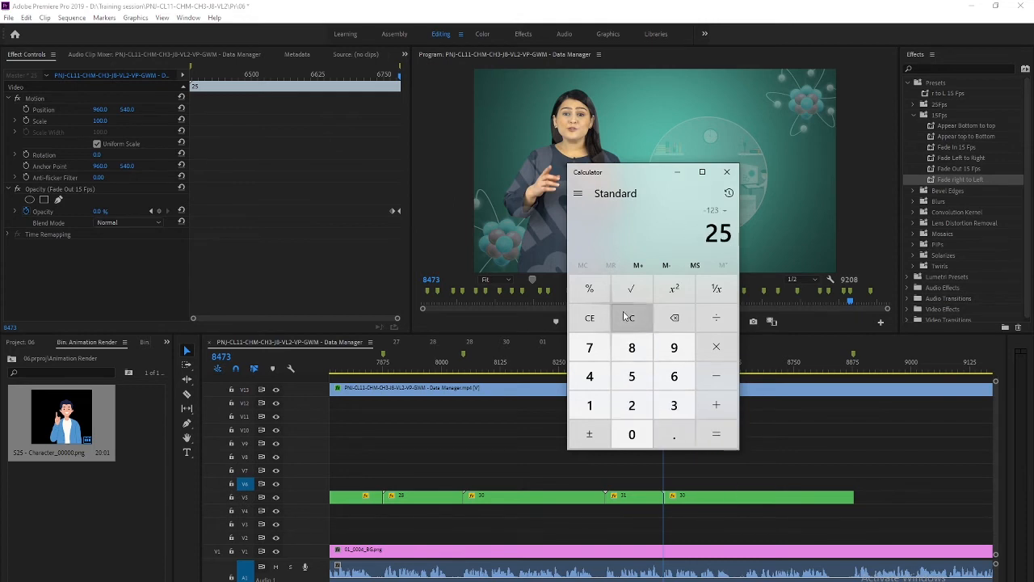
{"action": "left_click", "coordinate": [716, 434]}
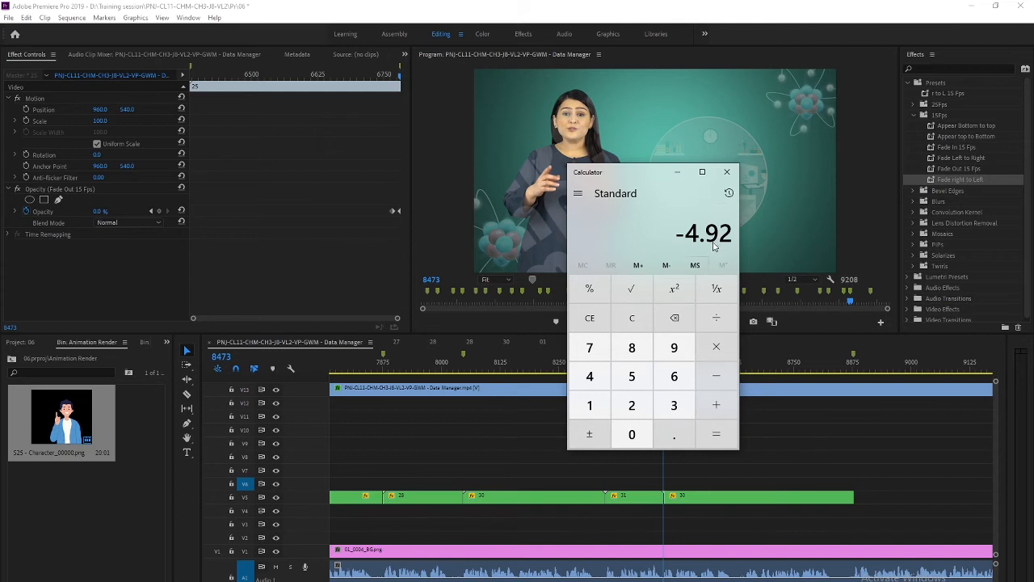
{"action": "left_click", "coordinate": [678, 173]}
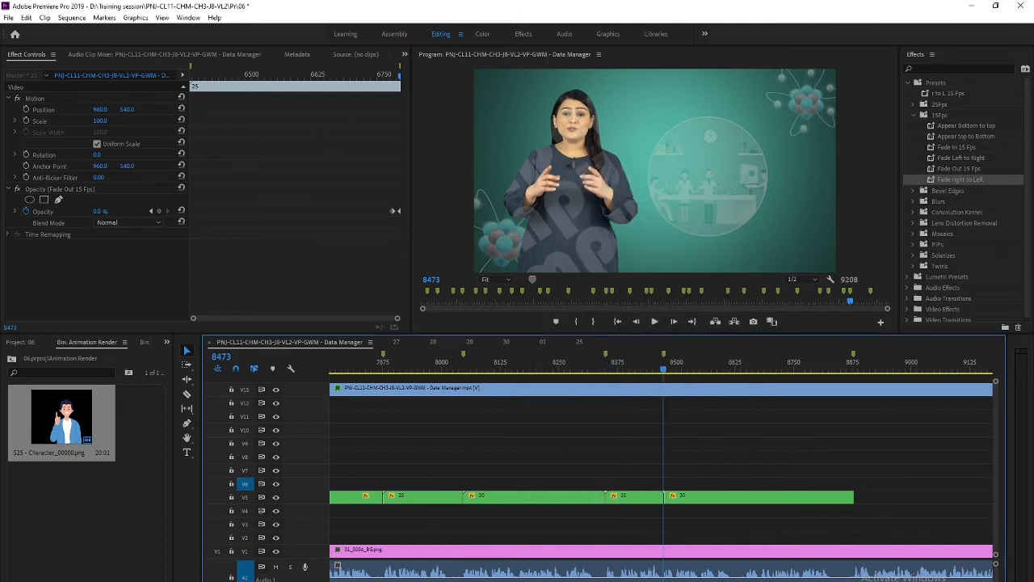
Step: Switch to Photoshop, outline the seated scientist's head in S31 - Scene with the Polygonal Lasso and delete it from Layer 1
{"action": "left_click_drag", "start_coordinate": [662, 370], "coordinate": [612, 370]}
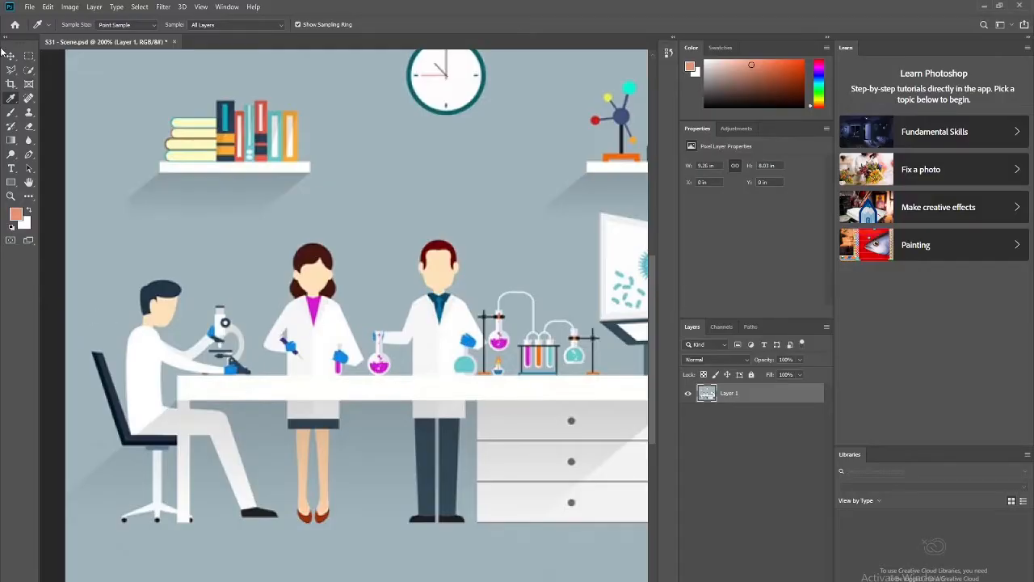
{"action": "left_click", "coordinate": [11, 69]}
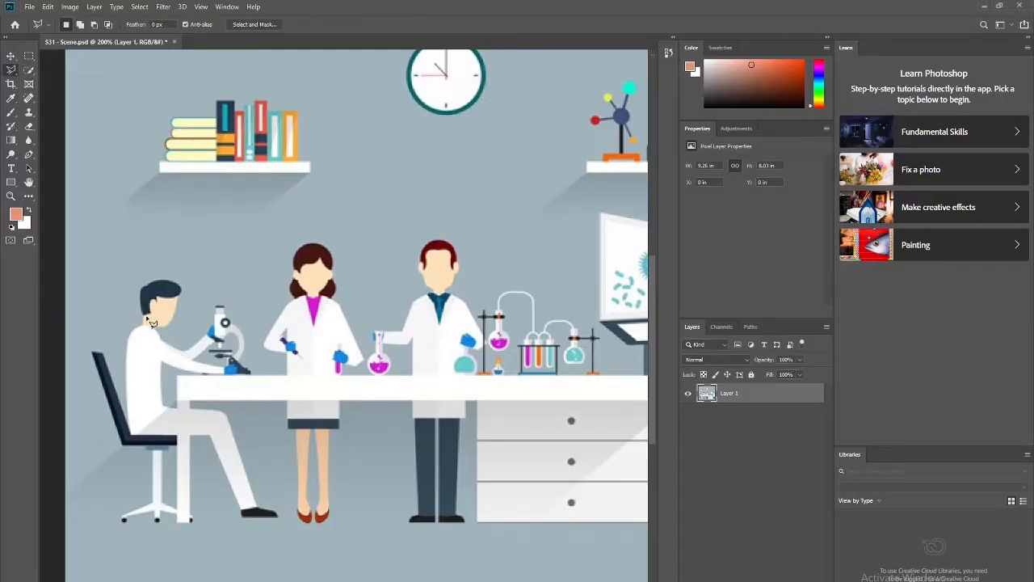
{"action": "key", "text": "ctrl+plus"}
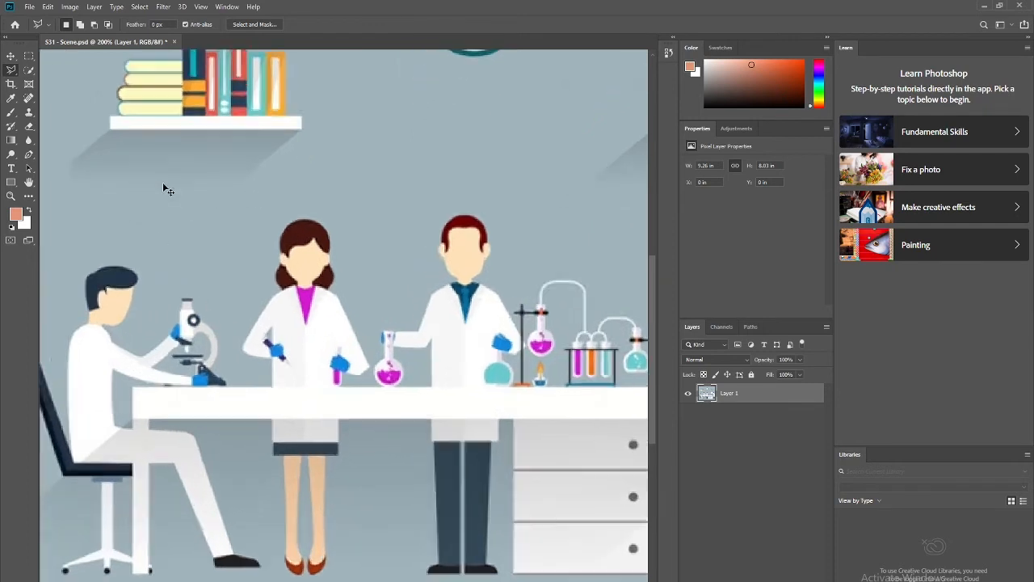
{"action": "key", "text": "ctrl+plus"}
{"action": "left_click_drag", "start_coordinate": [60, 296], "coordinate": [179, 304]}
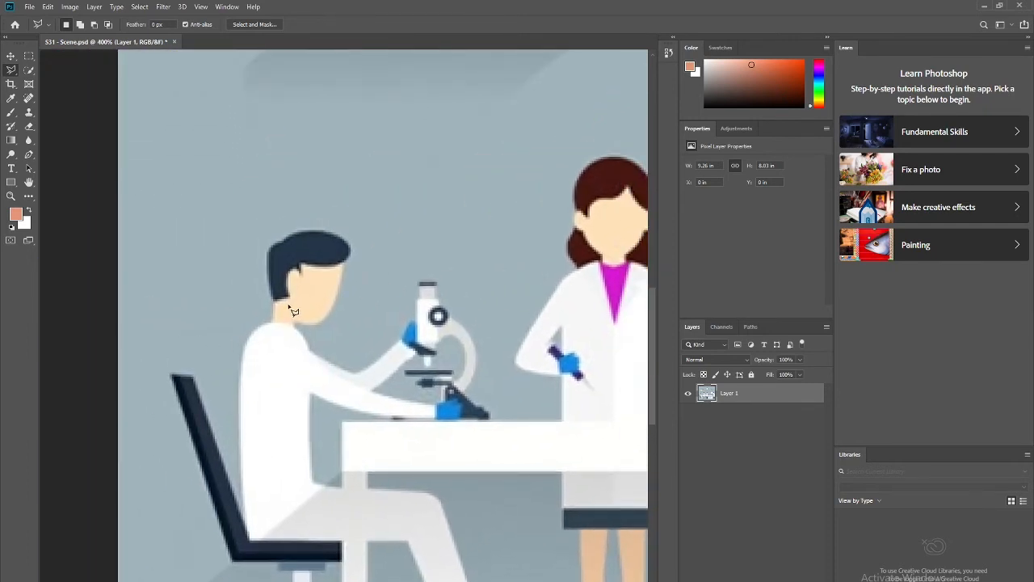
{"action": "key", "text": "ctrl+minus"}
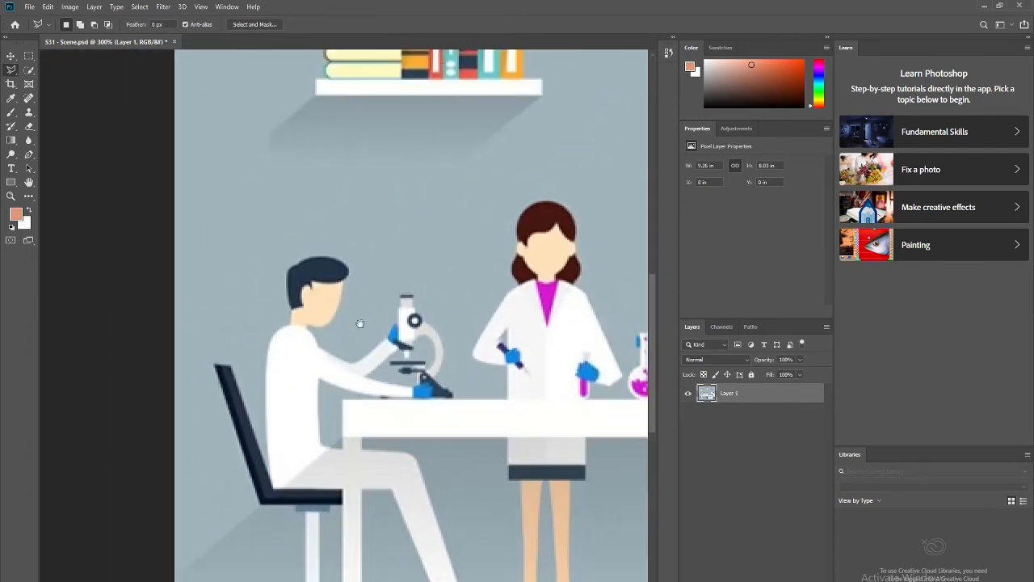
{"action": "left_click_drag", "start_coordinate": [358, 323], "coordinate": [345, 328]}
{"action": "left_click", "coordinate": [278, 314]}
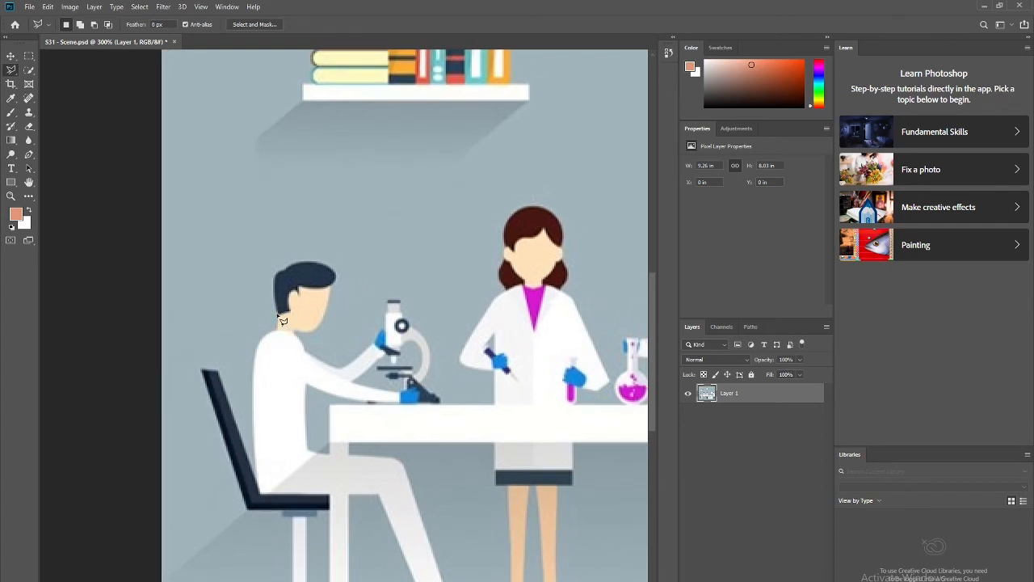
{"action": "left_click", "coordinate": [306, 334]}
{"action": "left_click", "coordinate": [330, 334]}
{"action": "left_click", "coordinate": [358, 279]}
{"action": "left_click", "coordinate": [326, 240]}
{"action": "left_click", "coordinate": [252, 245]}
{"action": "left_click", "coordinate": [278, 316]}
{"action": "key", "text": "ctrl+minus"}
{"action": "key", "text": "Delete"}
{"action": "key", "text": "ctrl+d"}
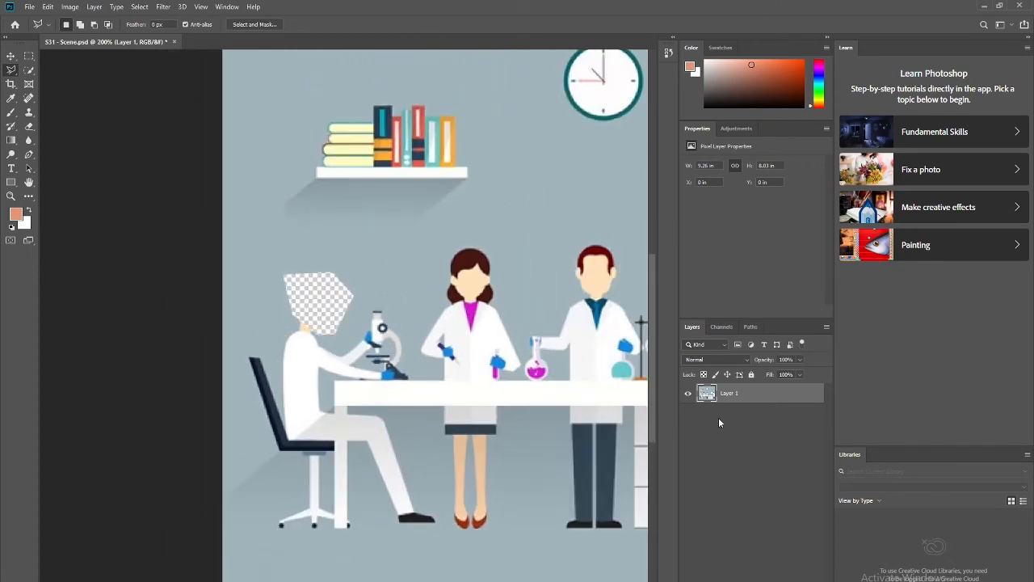
Step: Undo the deletion of the seated scientist's head and close S31 - Scene without saving changes
{"action": "key", "text": "ctrl+z"}
{"action": "key", "text": "ctrl+z"}
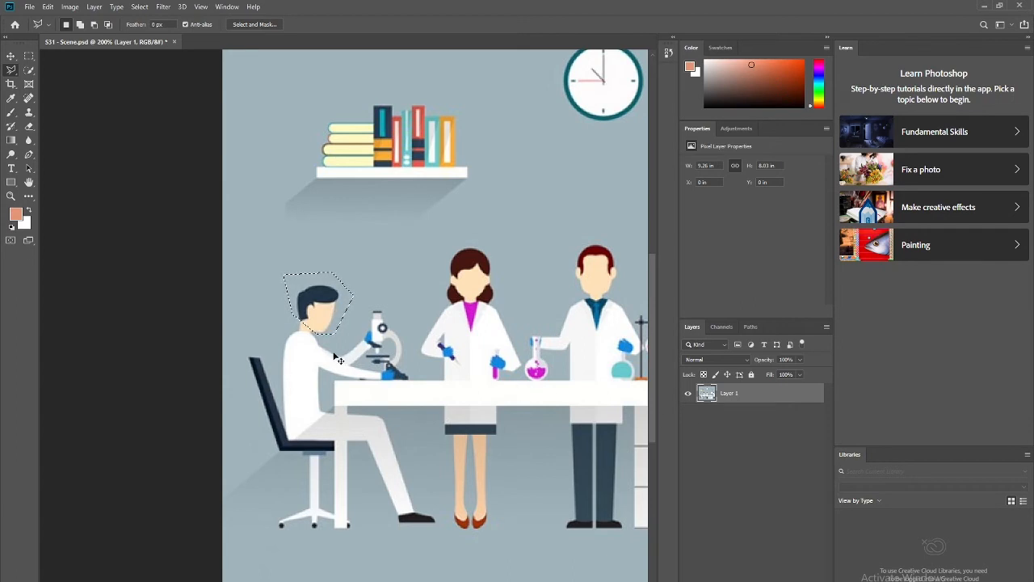
{"action": "key", "text": "ctrl+minus"}
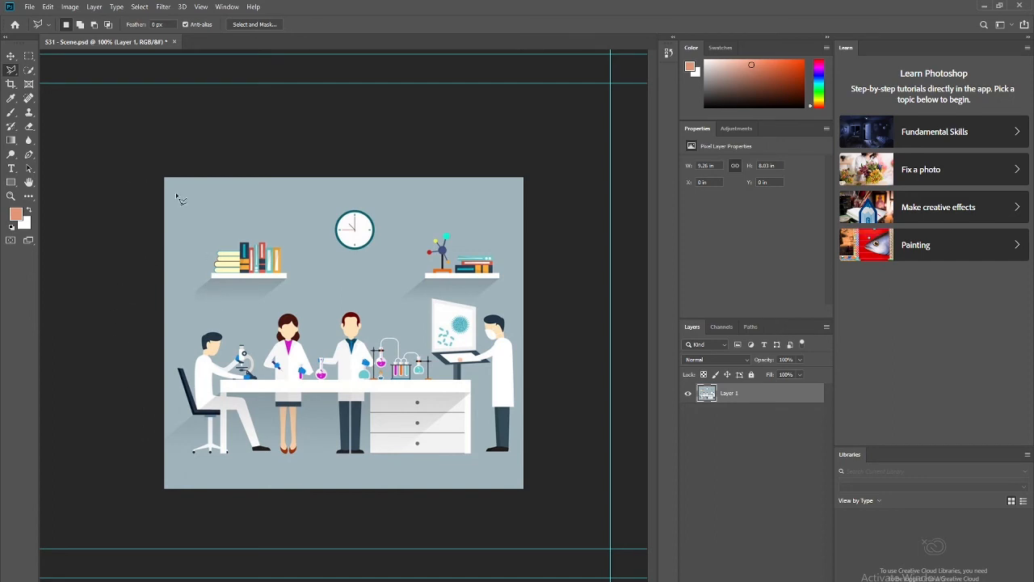
{"action": "left_click", "coordinate": [173, 41]}
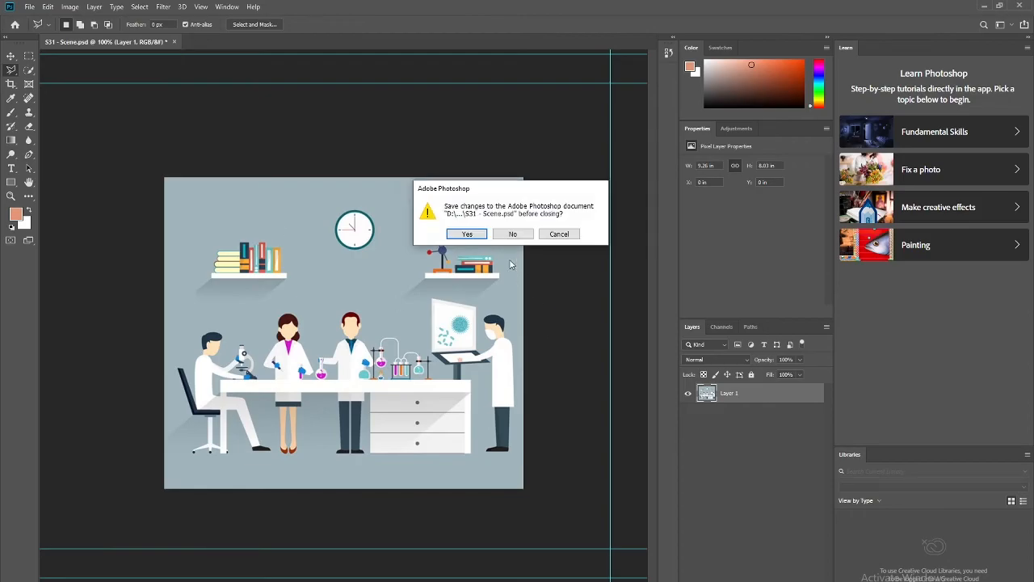
{"action": "left_click", "coordinate": [513, 233]}
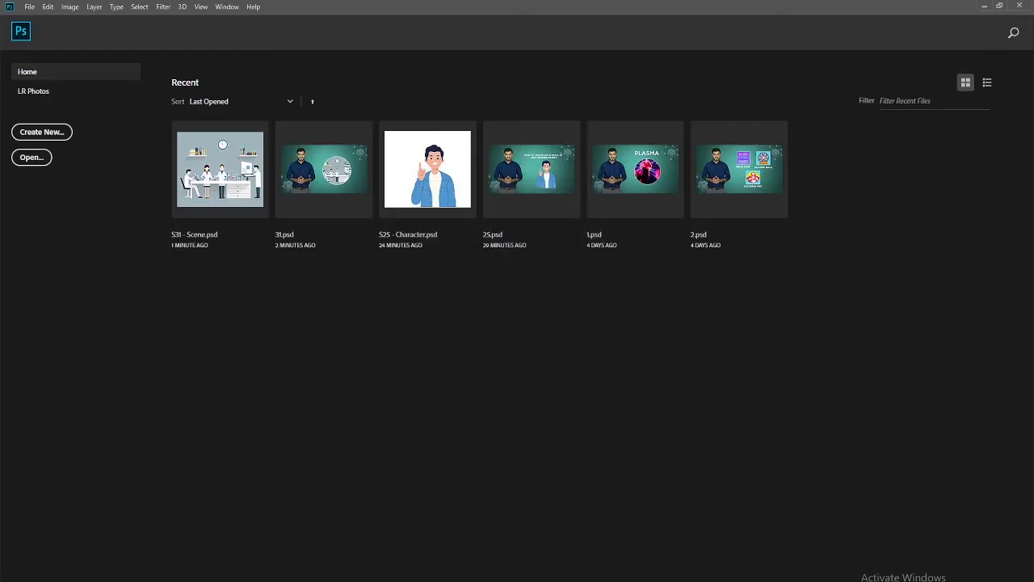
Step: Switch to Premiere Pro and review the shots across the sequence, from clip 31 back to the opening clips
{"action": "left_click", "coordinate": [389, 570]}
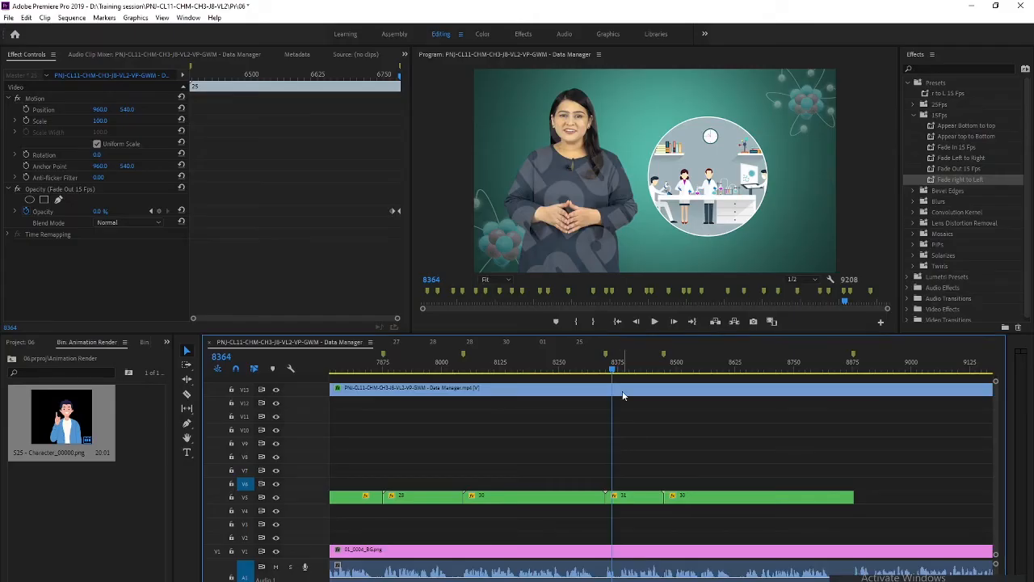
{"action": "left_click_drag", "start_coordinate": [623, 368], "coordinate": [377, 412]}
{"action": "scroll", "coordinate": [350, 487], "scroll_direction": "down", "scroll_amount": 2}
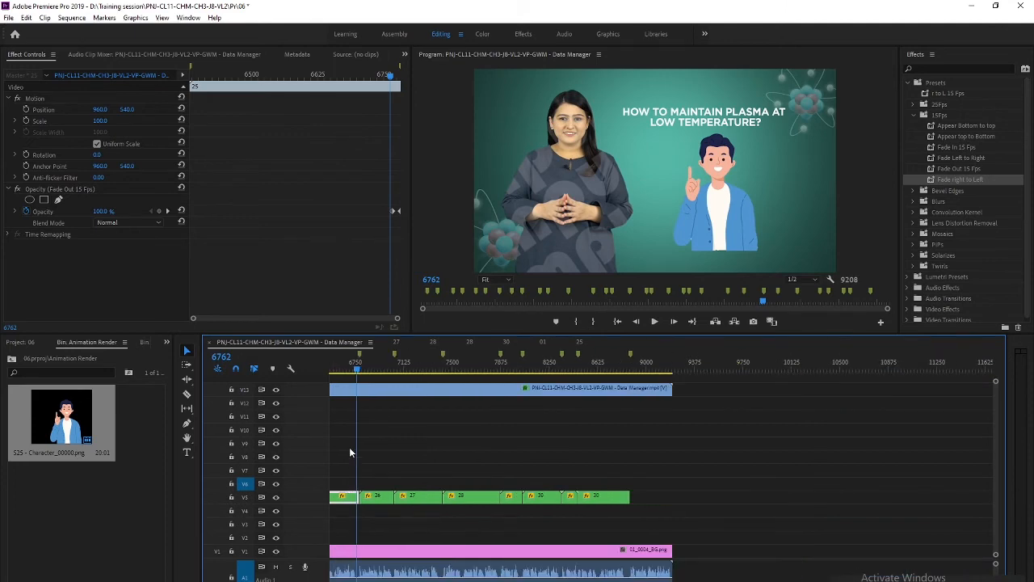
{"action": "left_click_drag", "start_coordinate": [356, 366], "coordinate": [523, 379]}
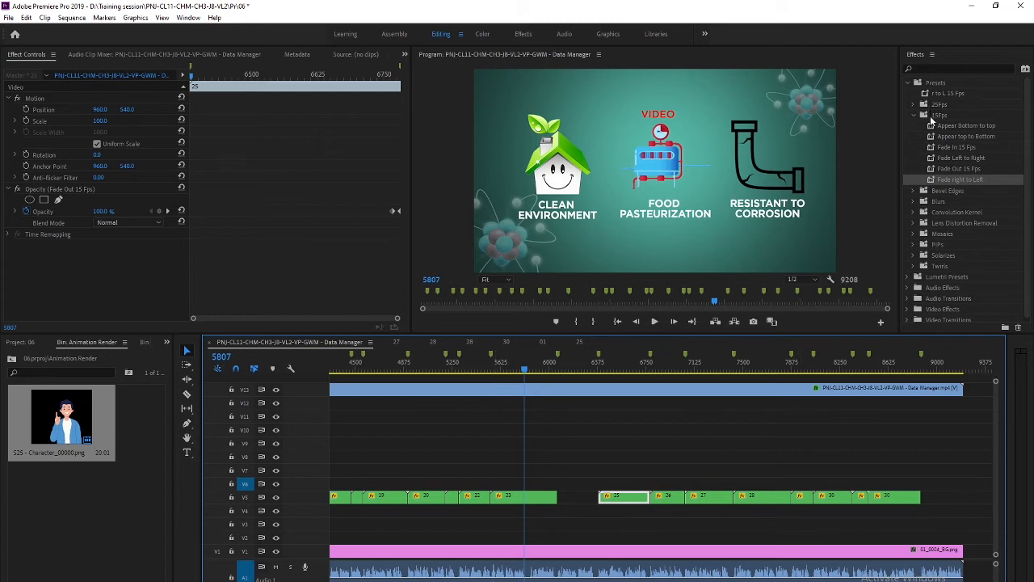
{"action": "left_click_drag", "start_coordinate": [524, 370], "coordinate": [579, 374]}
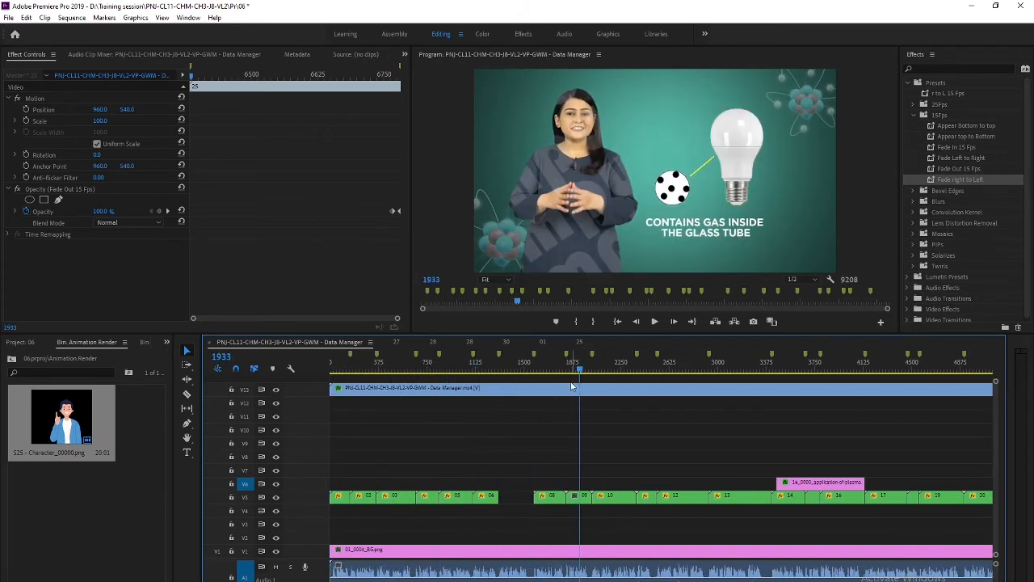
{"action": "scroll", "coordinate": [549, 498], "scroll_direction": "down", "scroll_amount": 3}
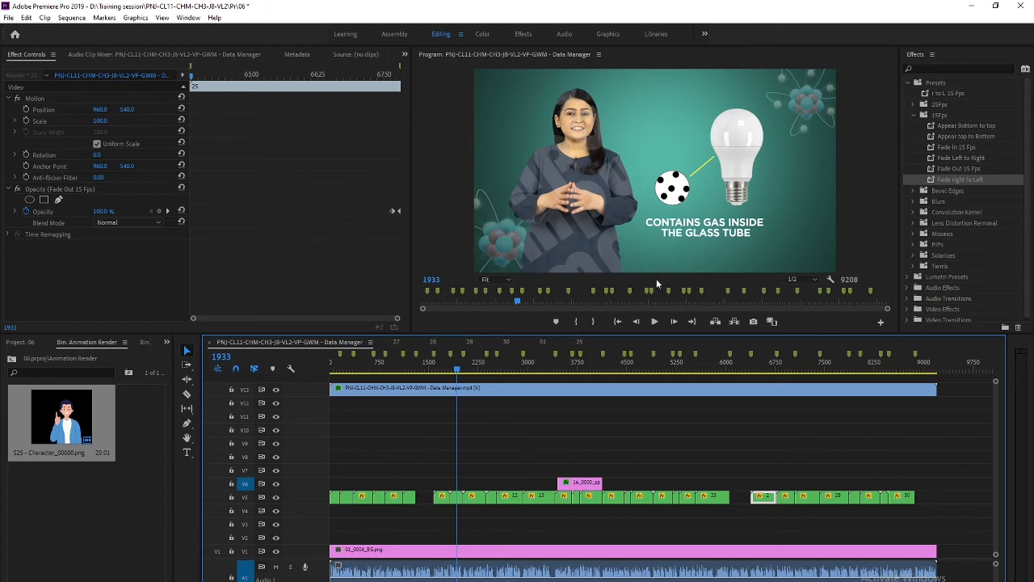
{"action": "left_click_drag", "start_coordinate": [444, 364], "coordinate": [383, 364]}
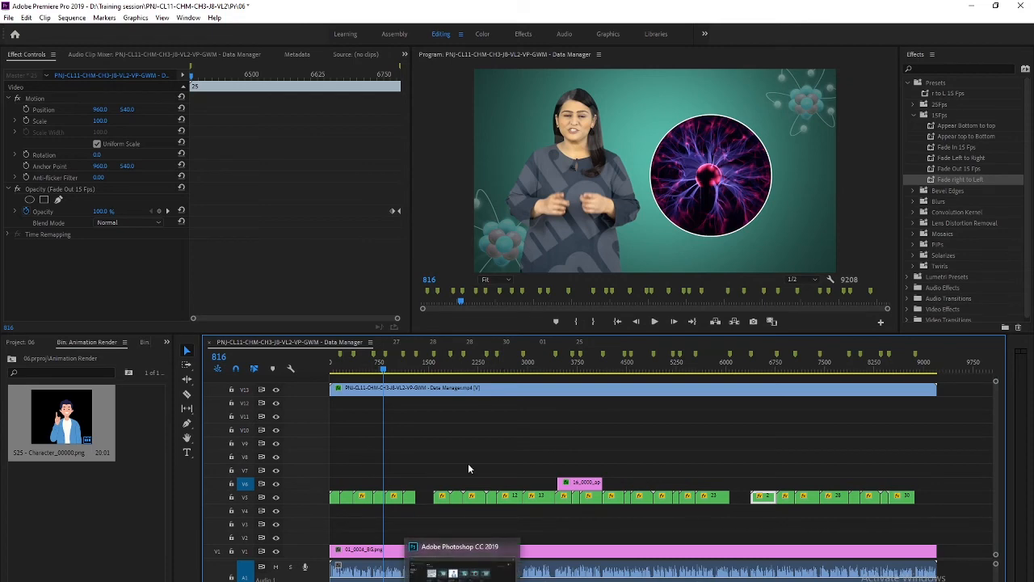
{"action": "left_click_drag", "start_coordinate": [383, 363], "coordinate": [339, 362]}
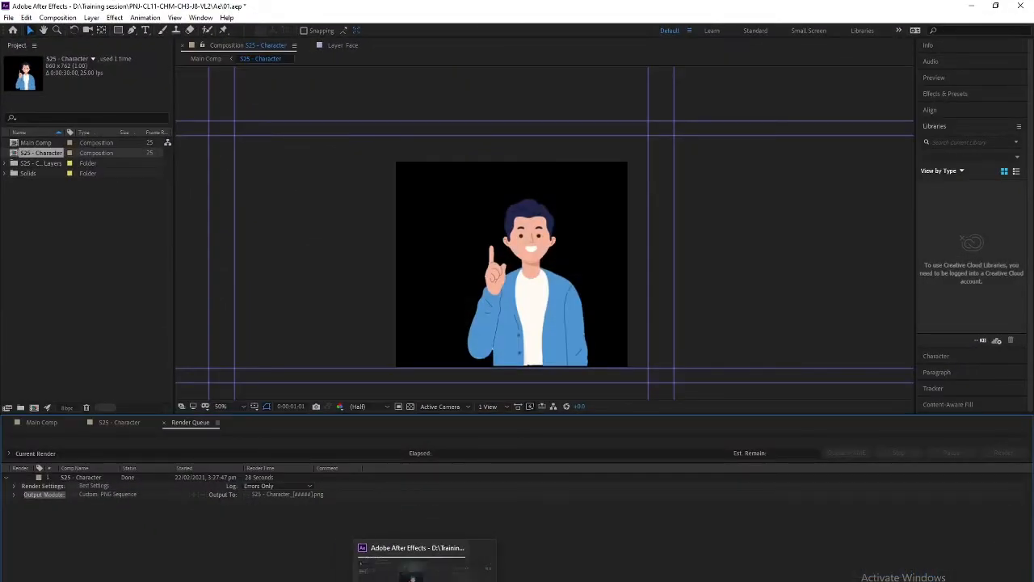
Step: Switch to Photoshop, open 25.psd from the recent files and open the contents of its BG smart object
{"action": "left_click", "coordinate": [450, 578]}
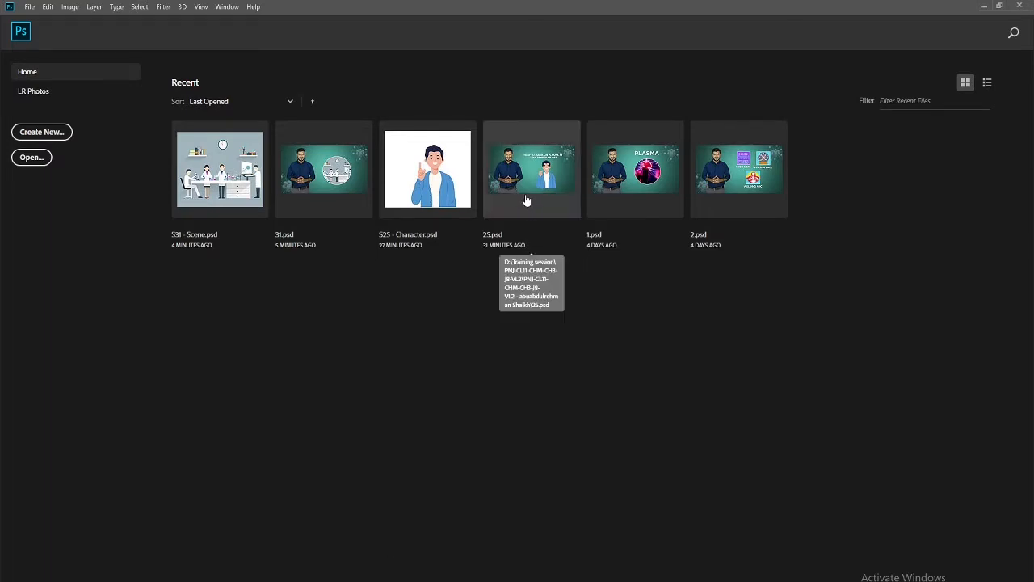
{"action": "left_click", "coordinate": [525, 200]}
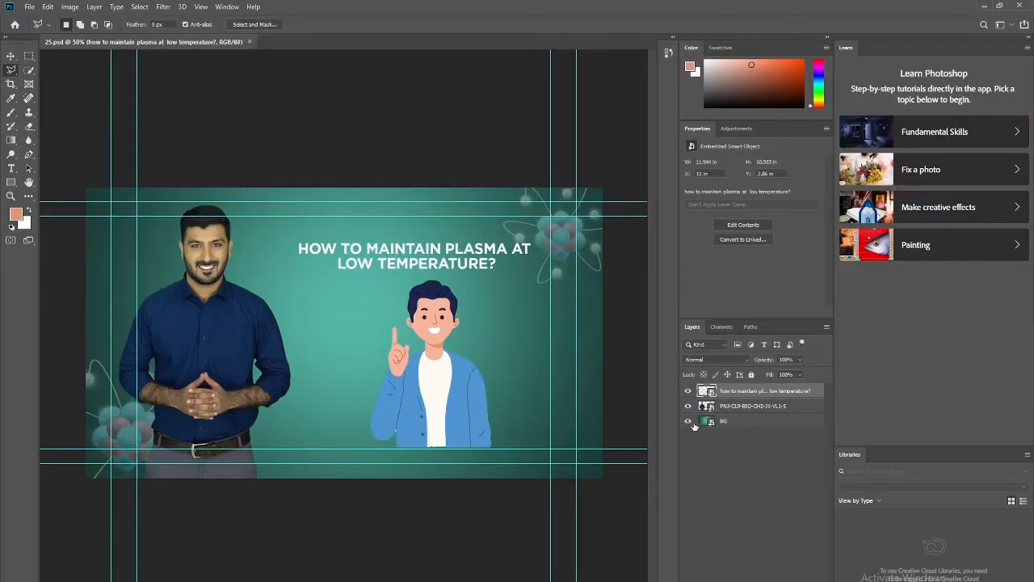
{"action": "left_click", "coordinate": [688, 421]}
{"action": "left_click", "coordinate": [688, 421]}
{"action": "double_click", "coordinate": [707, 421]}
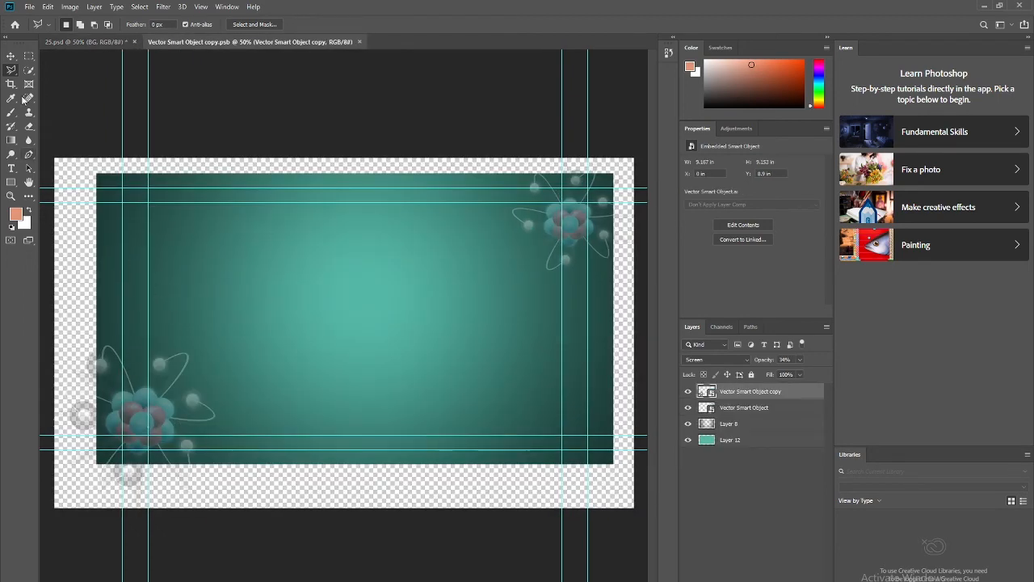
{"action": "left_click", "coordinate": [10, 56]}
{"action": "mouse_move", "coordinate": [156, 430]}
{"action": "left_mouse_down"}
{"action": "mouse_move", "coordinate": [118, 442]}
{"action": "mouse_move", "coordinate": [142, 387]}
{"action": "mouse_move", "coordinate": [124, 408]}
{"action": "mouse_move", "coordinate": [135, 444]}
{"action": "mouse_move", "coordinate": [155, 424]}
{"action": "left_mouse_up"}
Step: Save the background document as BG in Photoshop PSD format in the Ae project's Assets folder, with Maximize Compatibility on
{"action": "key", "text": "ctrl+shift+s"}
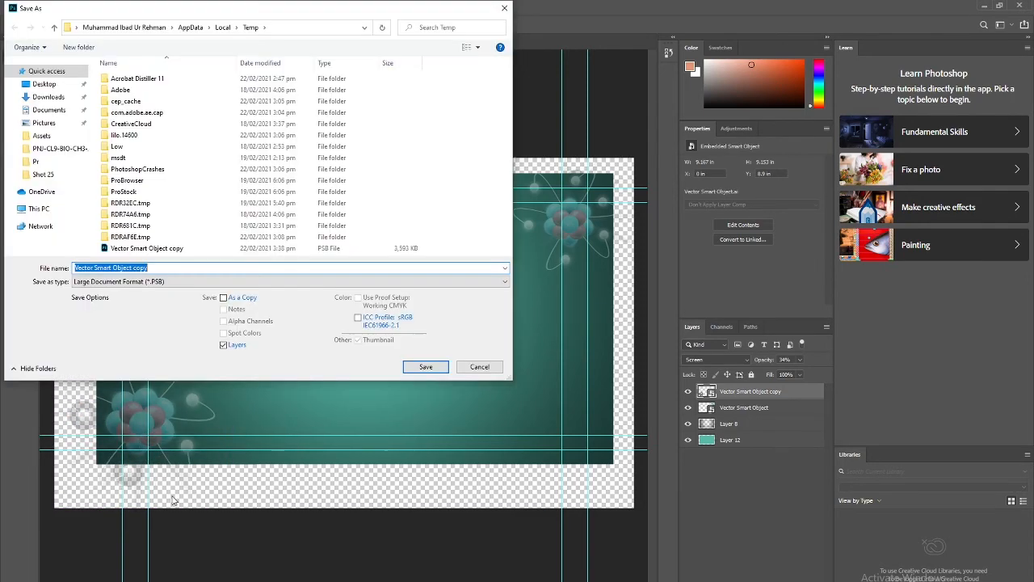
{"action": "left_click", "coordinate": [40, 136]}
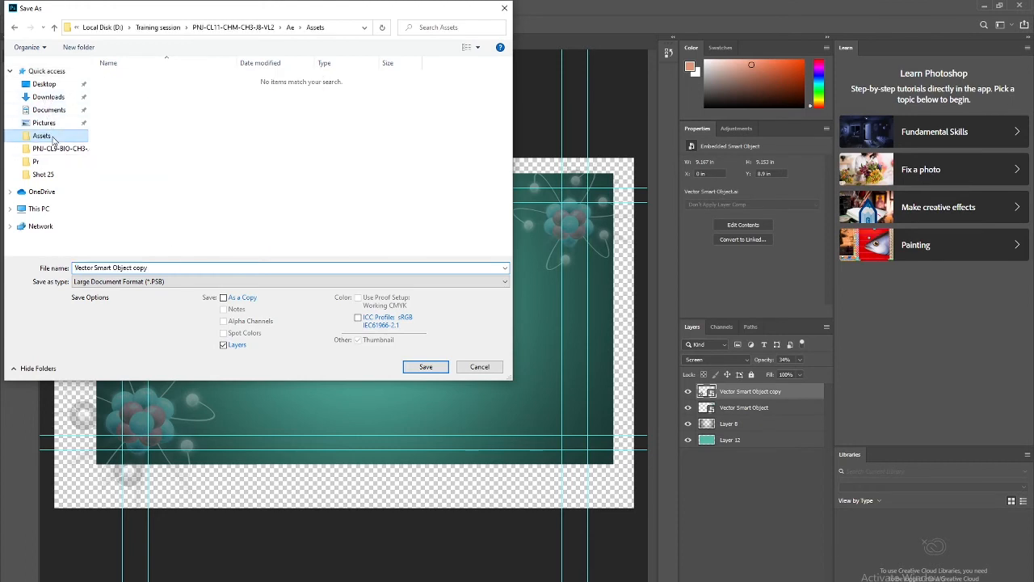
{"action": "left_click", "coordinate": [139, 267]}
{"action": "key", "text": "ctrl+a"}
{"action": "type", "text": "B"}
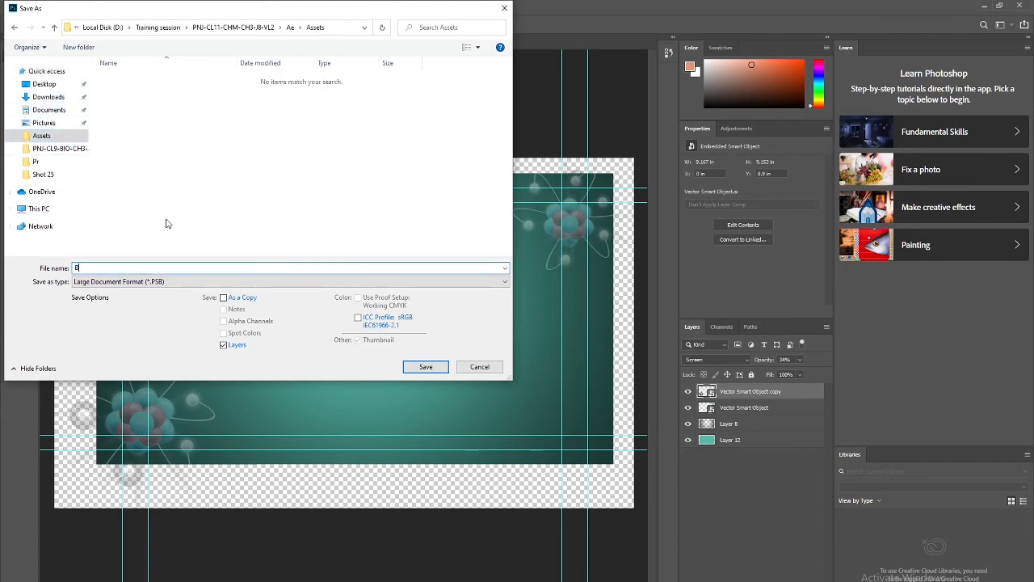
{"action": "left_click", "coordinate": [145, 281]}
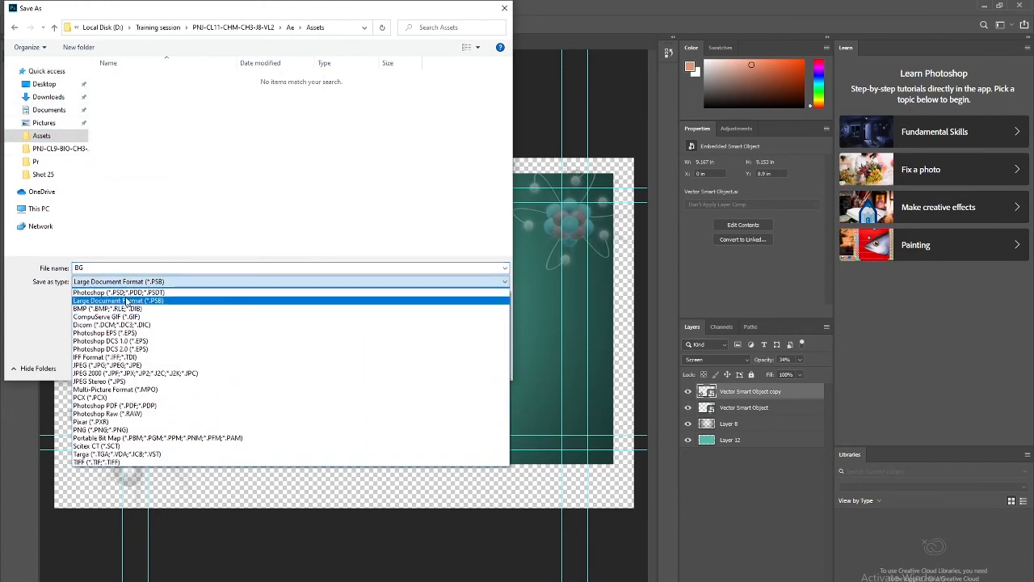
{"action": "left_click", "coordinate": [146, 297]}
{"action": "left_click", "coordinate": [428, 367]}
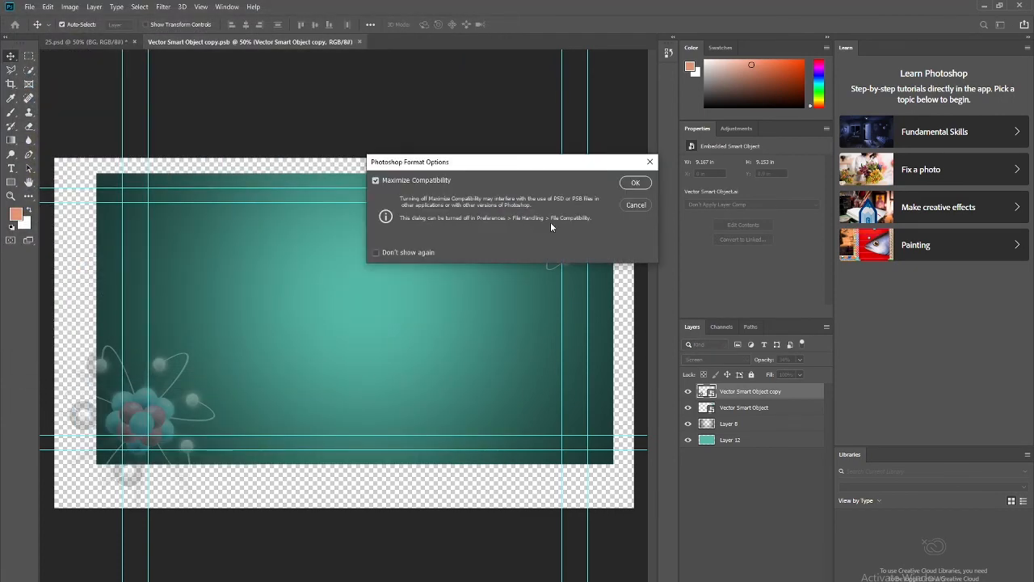
{"action": "left_click", "coordinate": [645, 183]}
Step: Toggle the visibility of both Vector Smart Object layers, Layer 8 and Layer 12 in BG.psd to inspect each background element
{"action": "left_click", "coordinate": [688, 391]}
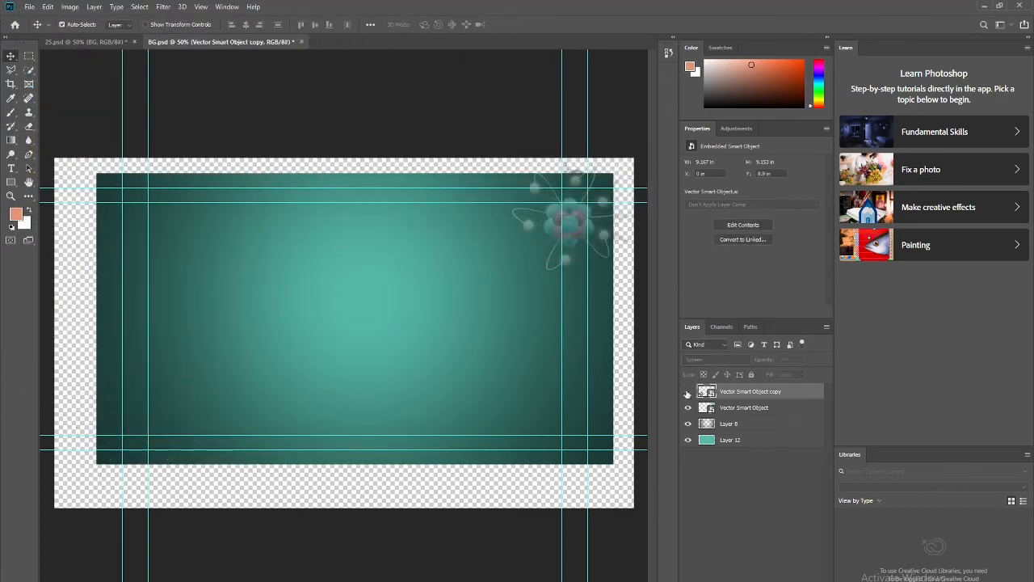
{"action": "left_click", "coordinate": [687, 391]}
{"action": "left_click", "coordinate": [688, 391]}
{"action": "left_click", "coordinate": [688, 391]}
{"action": "left_click", "coordinate": [687, 407]}
{"action": "left_click", "coordinate": [688, 407]}
{"action": "left_click", "coordinate": [688, 407]}
{"action": "left_click", "coordinate": [688, 407]}
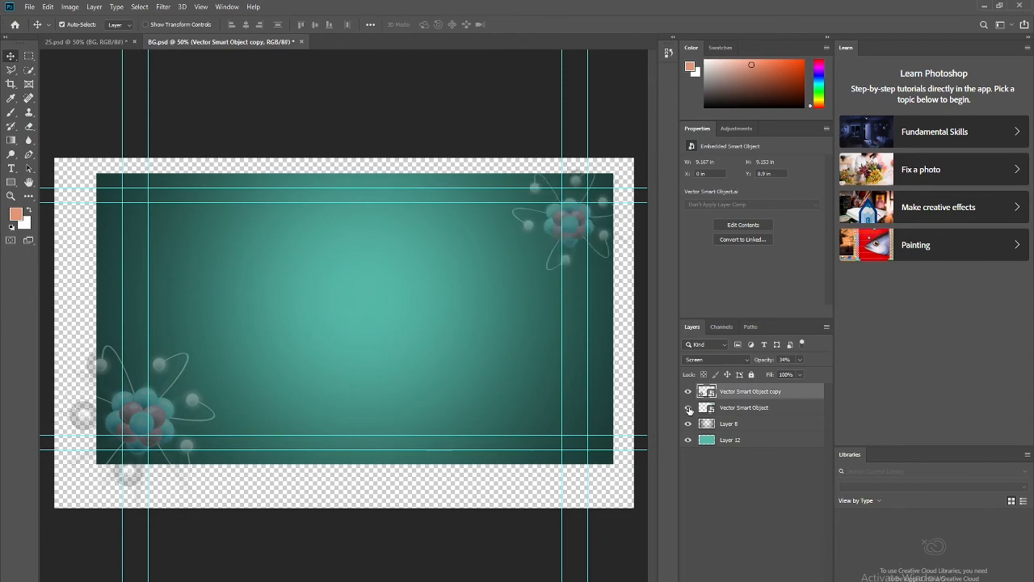
{"action": "left_click", "coordinate": [688, 423]}
{"action": "left_click", "coordinate": [688, 424]}
{"action": "left_click", "coordinate": [687, 440]}
{"action": "left_click", "coordinate": [688, 440]}
Step: Save and close BG.psd, and close 25.psd without saving changes
{"action": "key", "text": "ctrl+s"}
{"action": "left_click", "coordinate": [297, 42]}
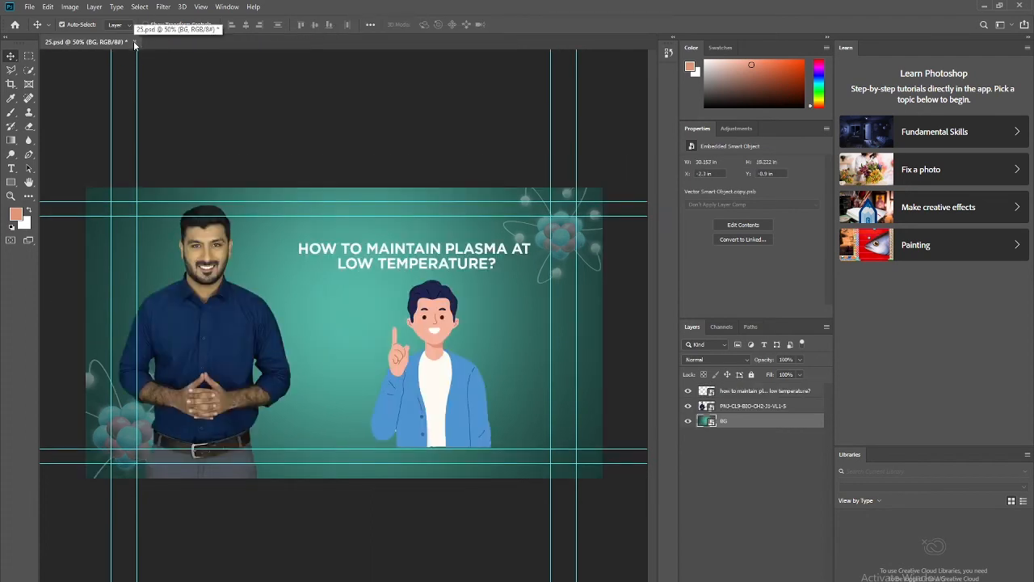
{"action": "left_click", "coordinate": [135, 42]}
{"action": "left_click", "coordinate": [511, 232]}
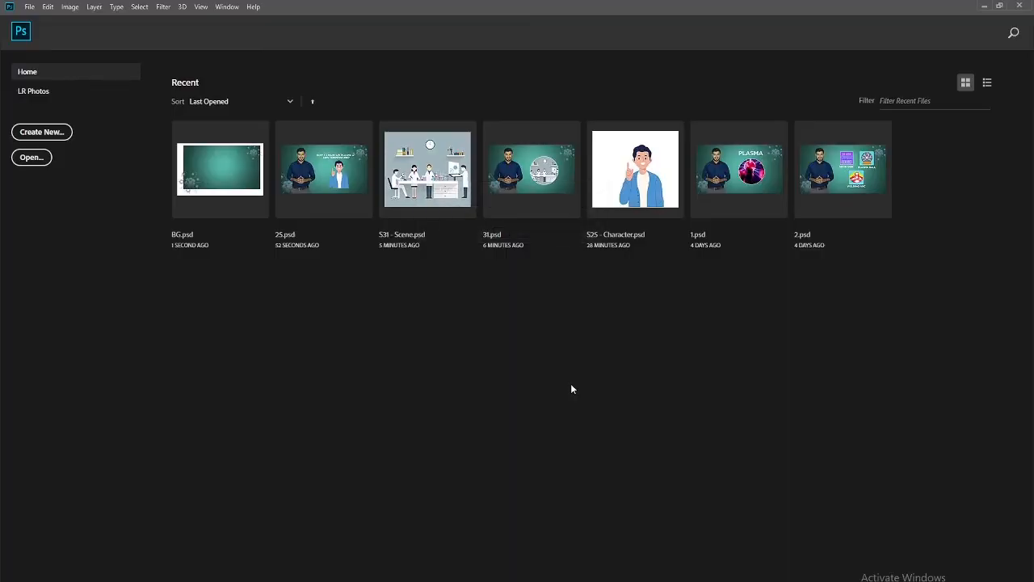
Step: Switch to After Effects, open Main Comp and import BG from the Assets folder as Composition - Retain Layer Sizes
{"action": "left_click", "coordinate": [982, 6]}
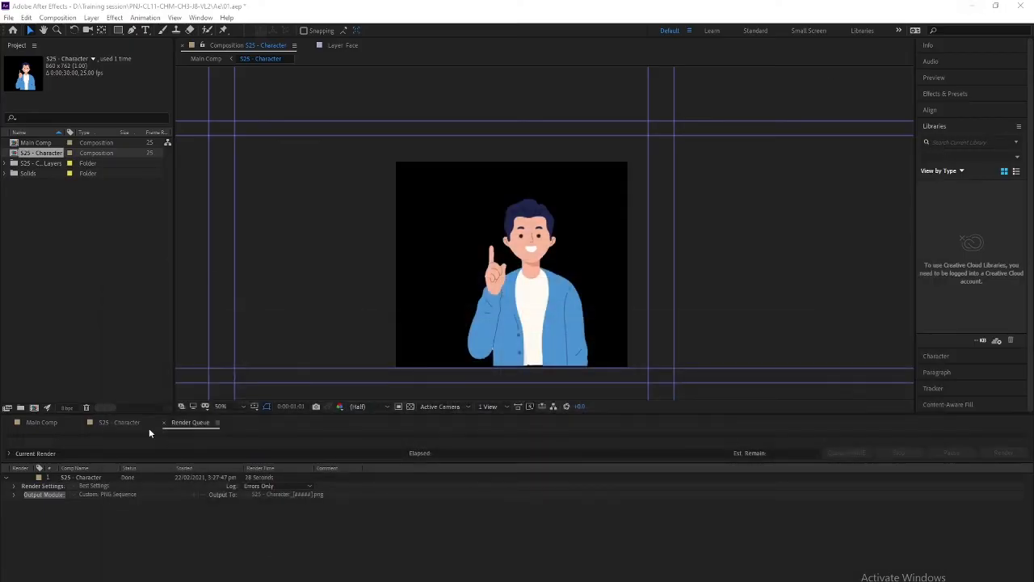
{"action": "left_click", "coordinate": [26, 427]}
{"action": "double_click", "coordinate": [32, 308]}
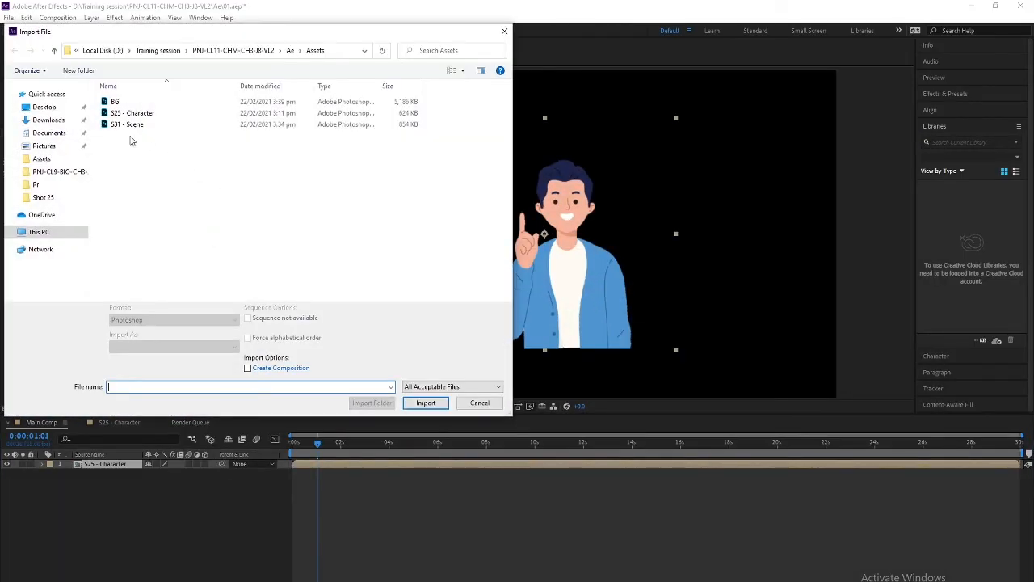
{"action": "left_click", "coordinate": [115, 102]}
{"action": "left_click", "coordinate": [173, 345]}
{"action": "left_click", "coordinate": [162, 361]}
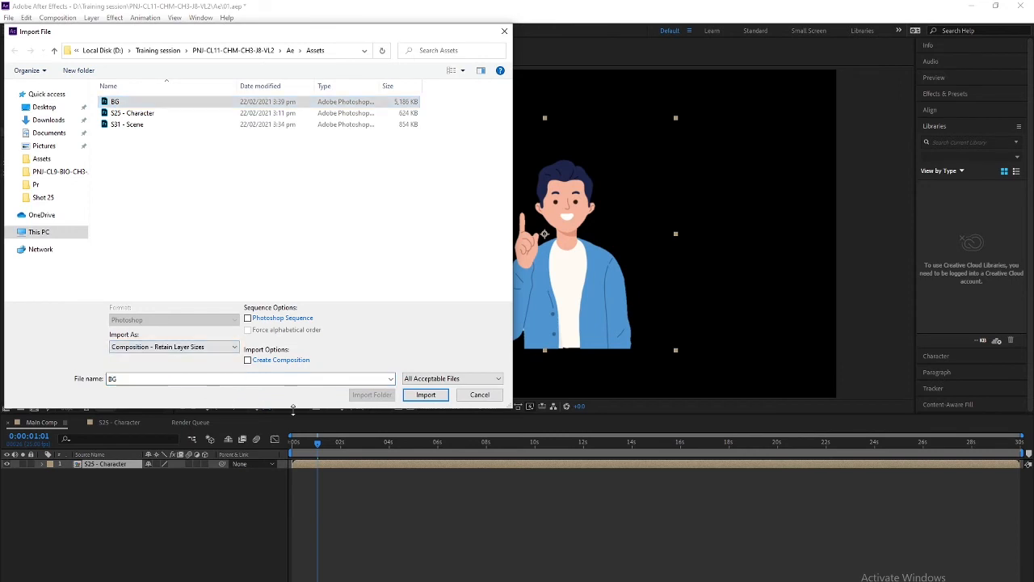
{"action": "left_click", "coordinate": [426, 394]}
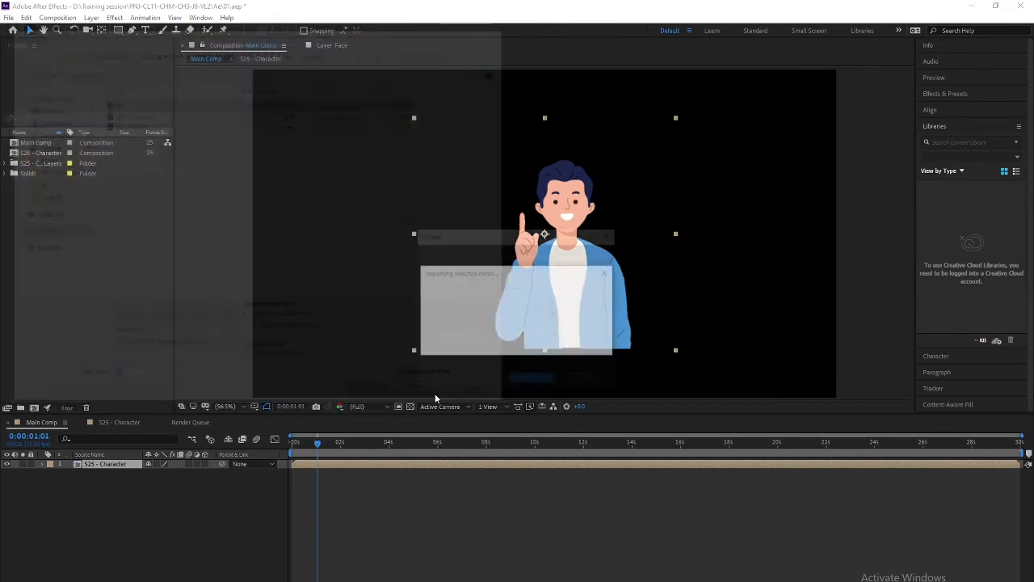
{"action": "left_click", "coordinate": [530, 380]}
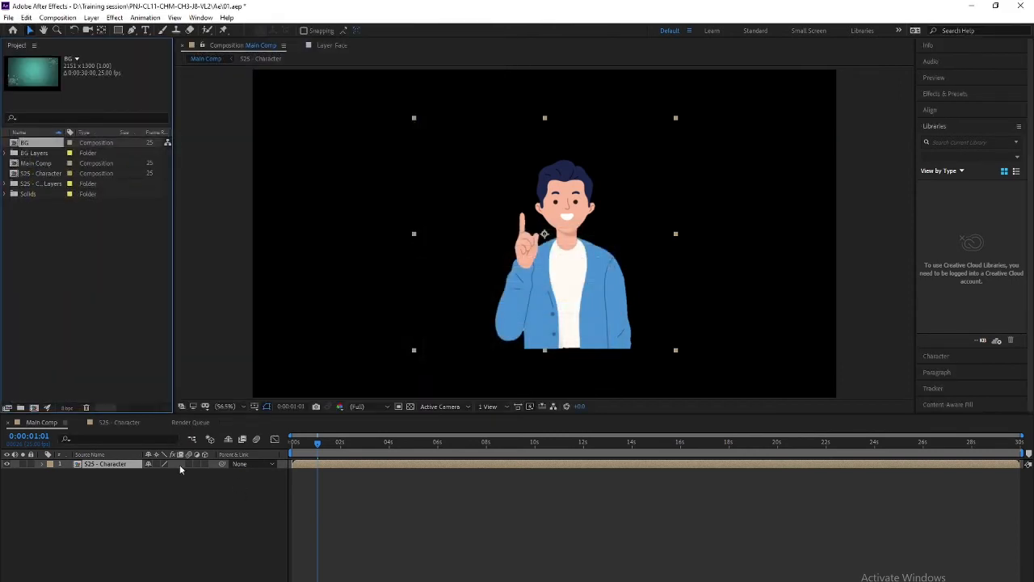
Step: Place the BG composition above S25 - Character in Main Comp, toggle its visibility off and on, and open BG
{"action": "left_click_drag", "start_coordinate": [25, 79], "coordinate": [122, 467]}
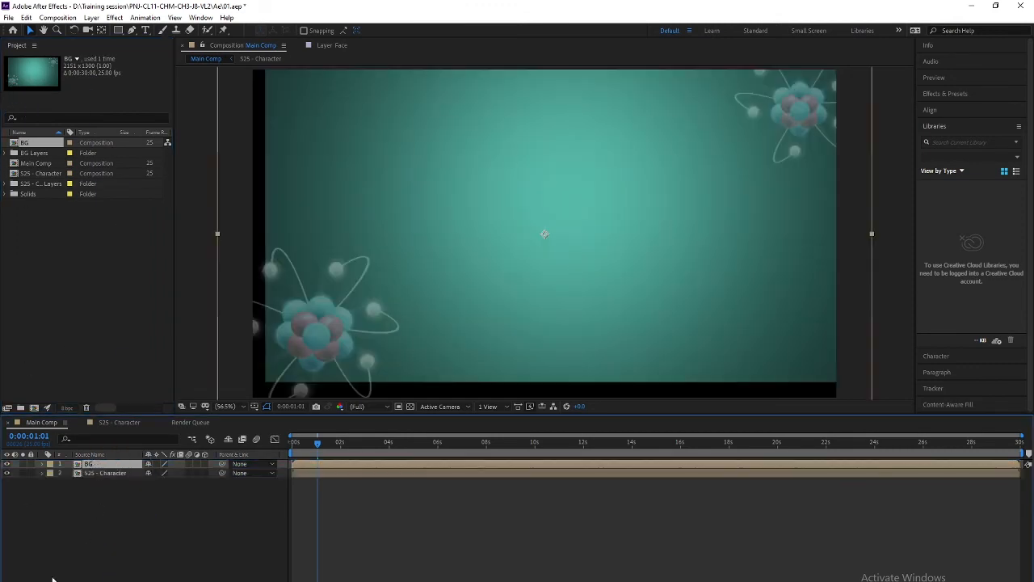
{"action": "left_click", "coordinate": [6, 465]}
{"action": "left_click", "coordinate": [7, 465]}
{"action": "double_click", "coordinate": [89, 464]}
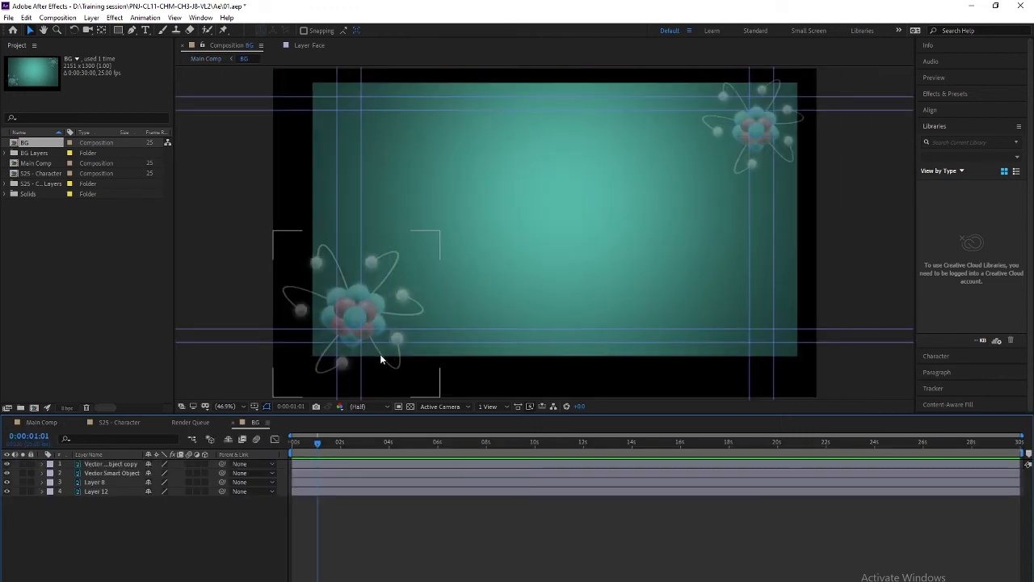
Step: Add a Rotation keyframe at 0:00:00:00 to the Vector Smart Object copy layer
{"action": "left_click", "coordinate": [293, 443]}
{"action": "left_click", "coordinate": [127, 463]}
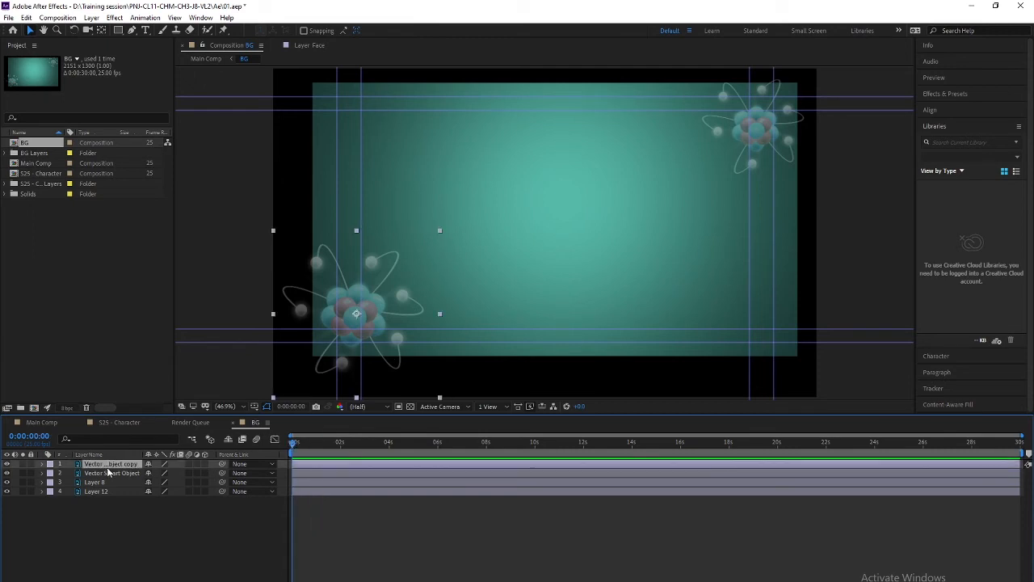
{"action": "key", "text": "r"}
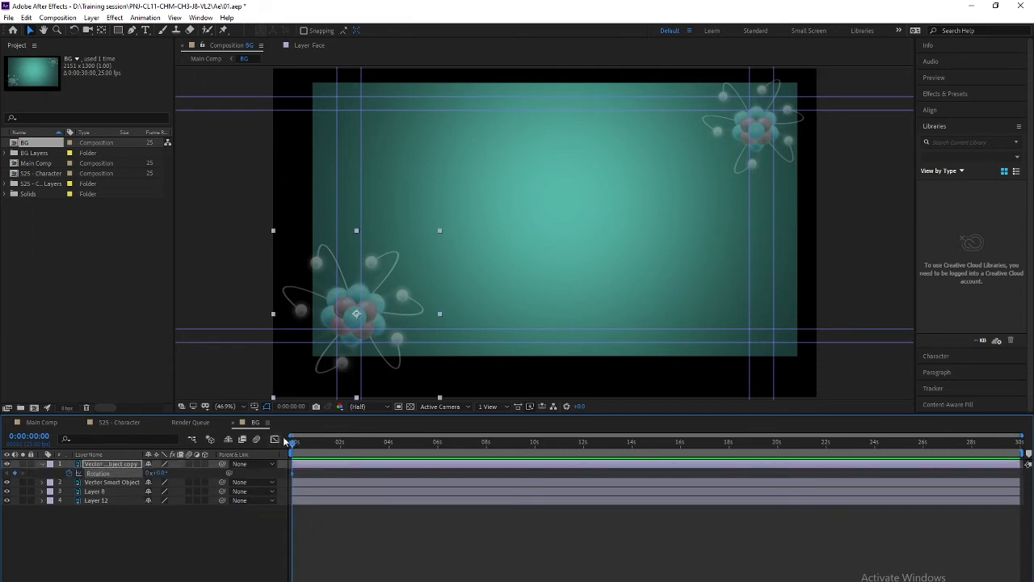
{"action": "left_click_drag", "start_coordinate": [294, 444], "coordinate": [321, 497]}
Step: Switch to Premiere Pro, change the sequence time display to 25 fps Timecode, and check the time at the sequence's end
{"action": "left_click", "coordinate": [408, 565]}
{"action": "key", "text": "minus"}
{"action": "key", "text": "minus"}
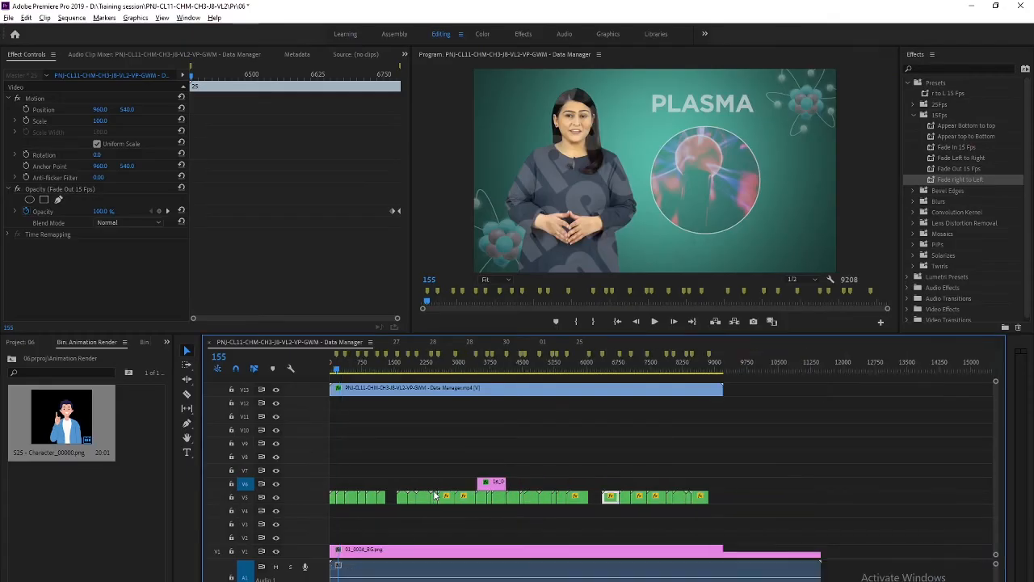
{"action": "right_click", "coordinate": [219, 357]}
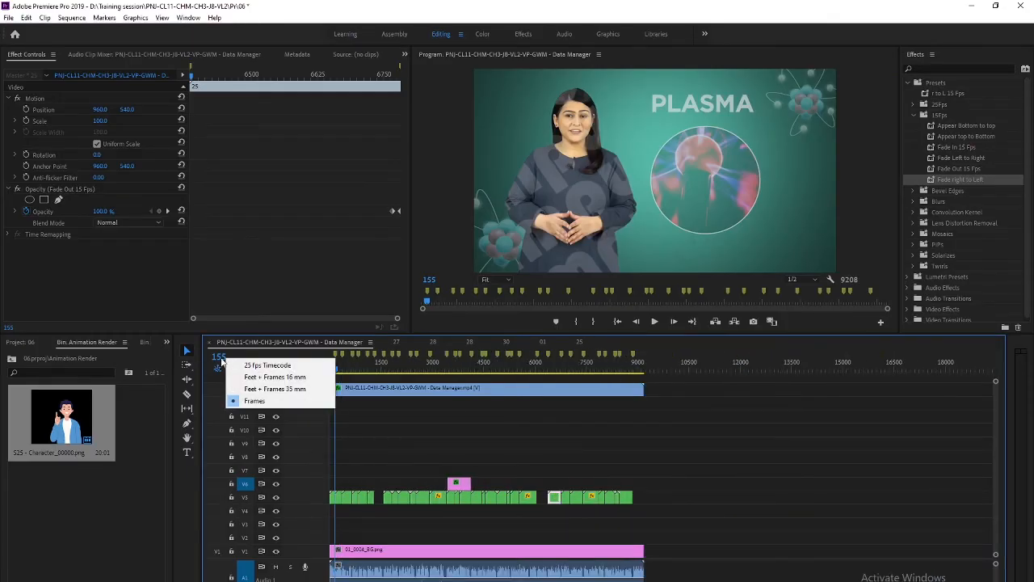
{"action": "left_click", "coordinate": [240, 362]}
{"action": "key", "text": "End"}
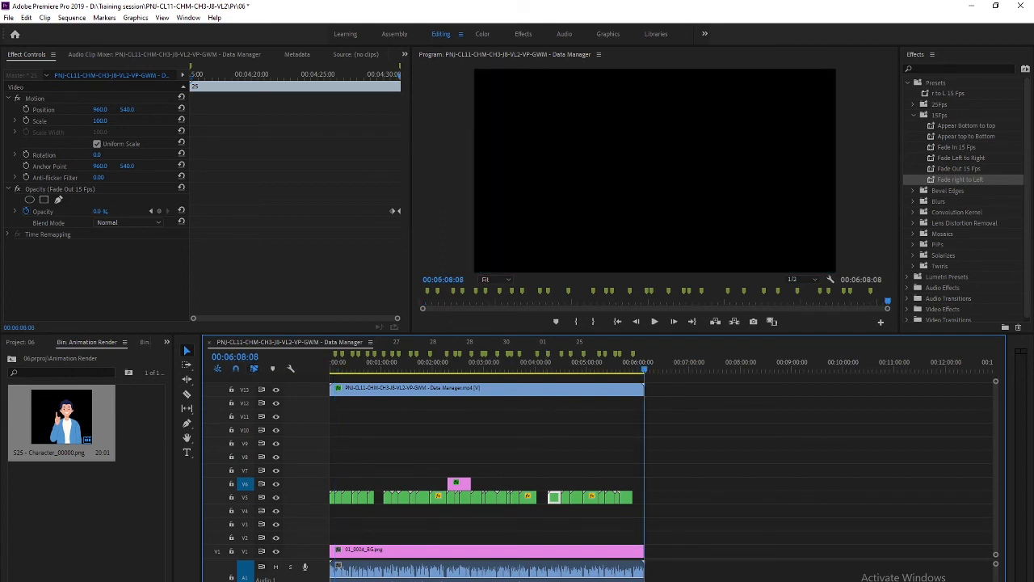
Step: Return to After Effects and set the BG composition's duration to 0:06:10:00
{"action": "left_click", "coordinate": [450, 579]}
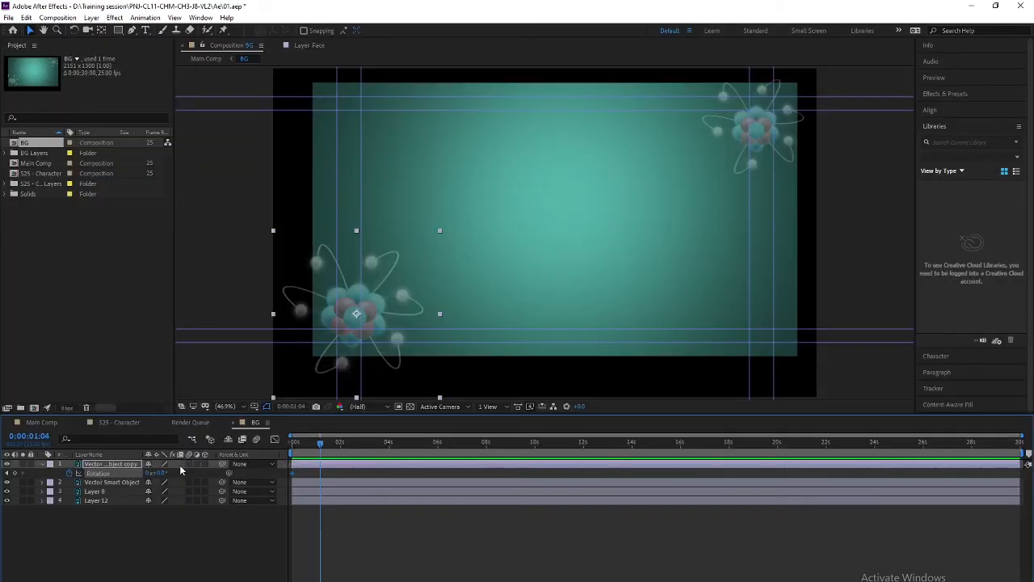
{"action": "right_click", "coordinate": [35, 142]}
{"action": "left_click", "coordinate": [48, 147]}
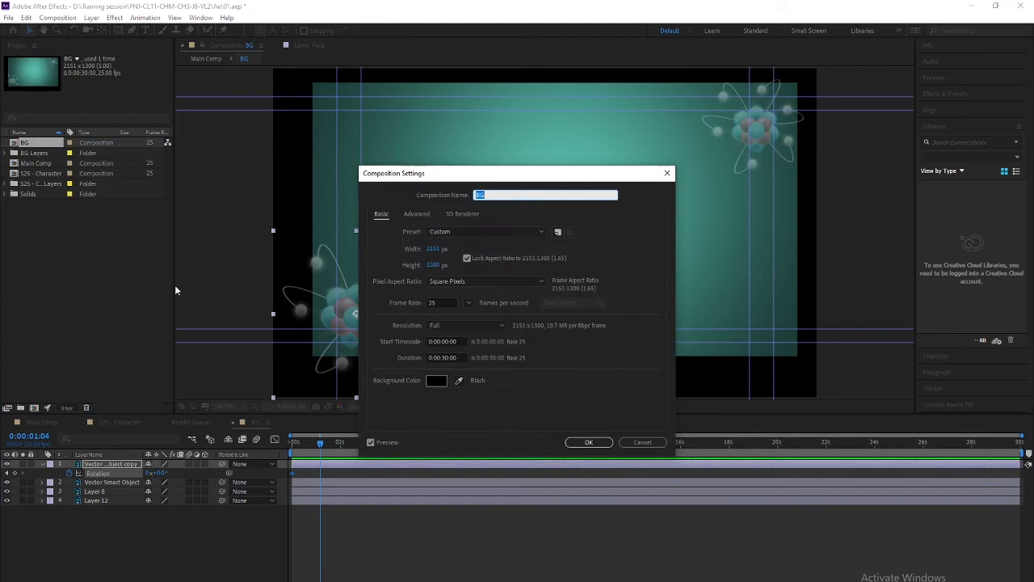
{"action": "left_click", "coordinate": [443, 357]}
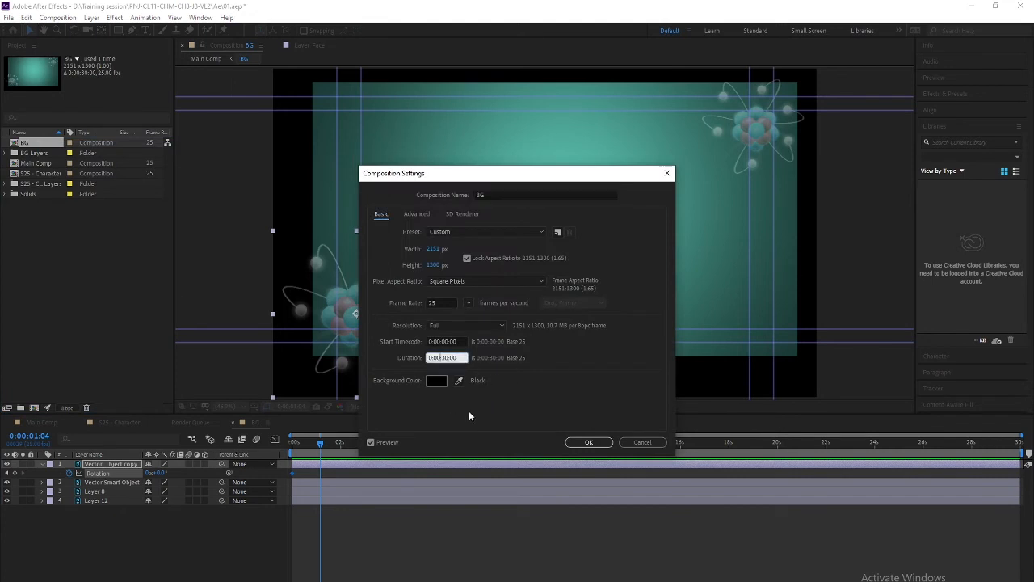
{"action": "key", "text": "BackSpace"}
{"action": "type", "text": "6"}
{"action": "key", "text": "Right"}
{"action": "key", "text": "Right"}
{"action": "key", "text": "Return"}
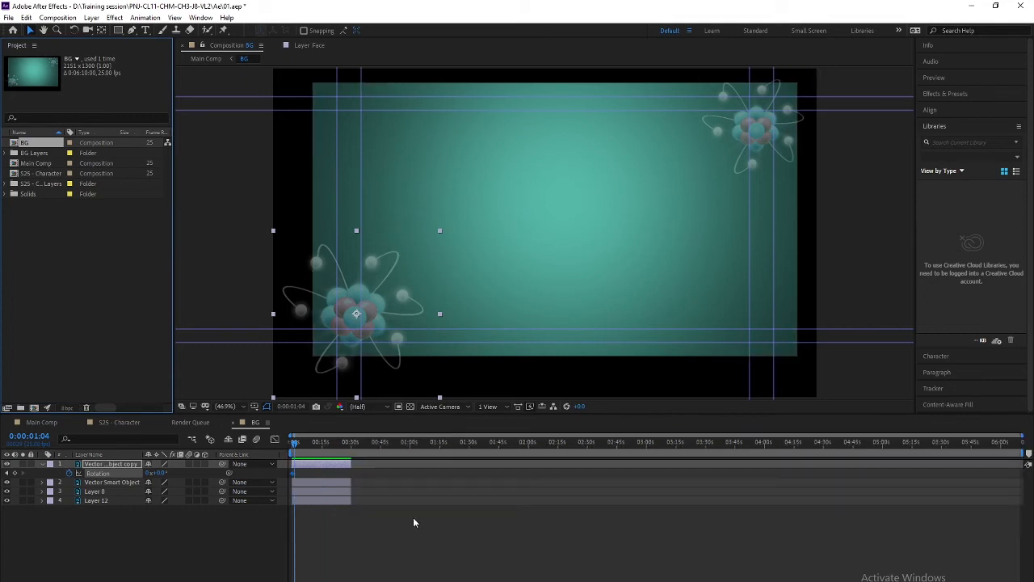
{"action": "left_click", "coordinate": [317, 506]}
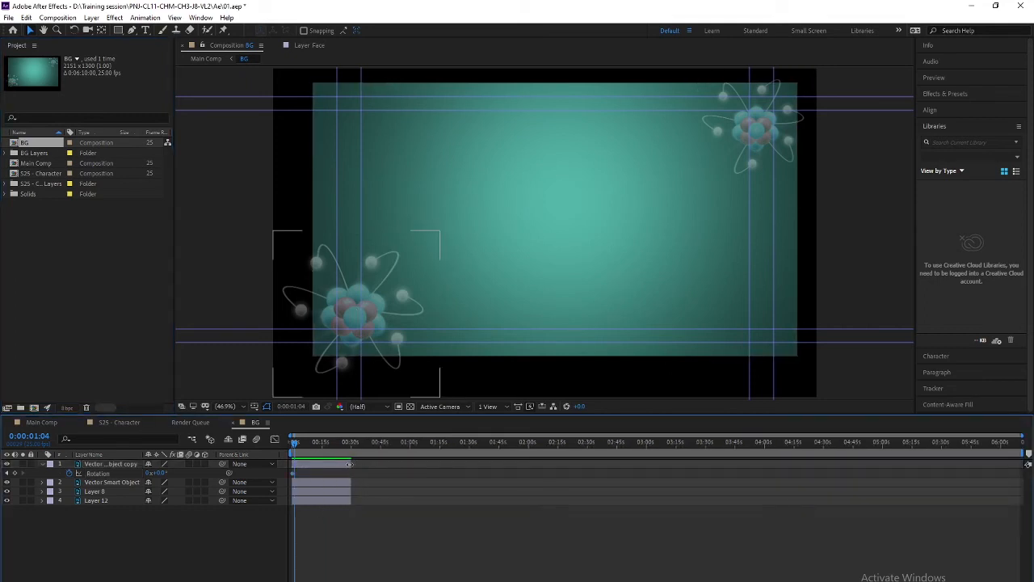
{"action": "left_click_drag", "start_coordinate": [349, 464], "coordinate": [716, 464]}
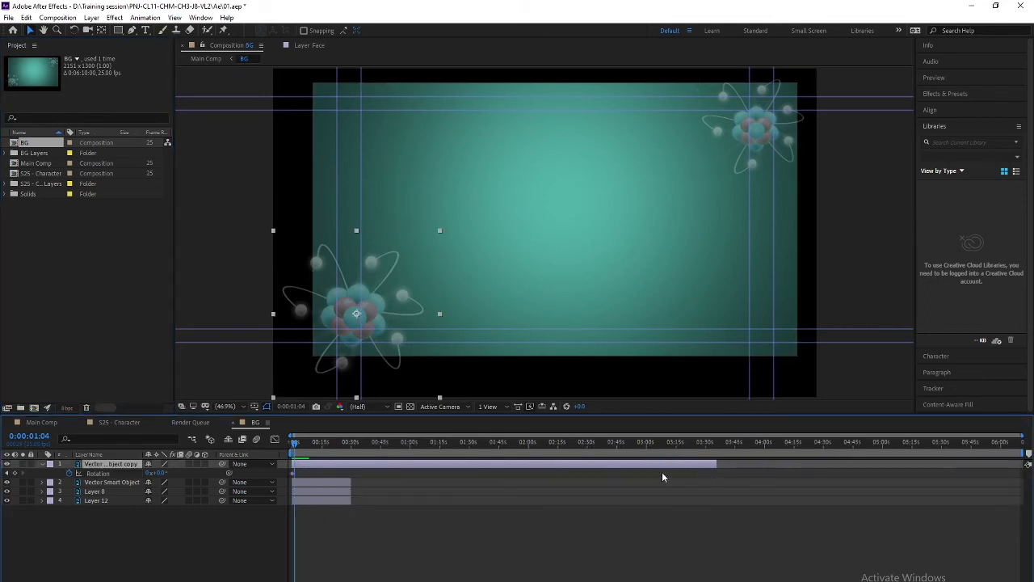
{"action": "key", "text": "ctrl+z"}
{"action": "left_click_drag", "start_coordinate": [370, 465], "coordinate": [333, 499]}
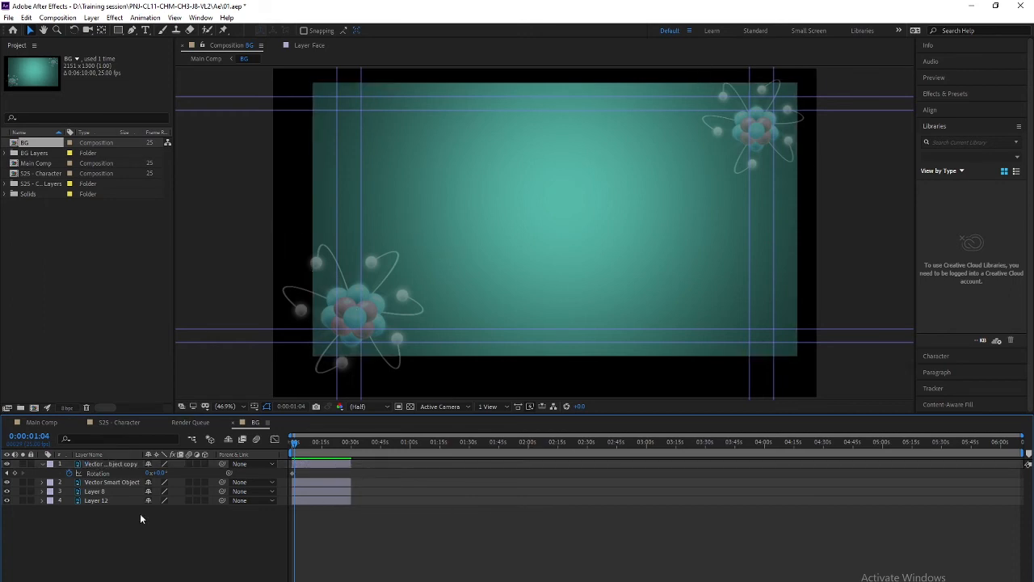
Step: Extend all four BG layers together to the end of the composition
{"action": "left_click_drag", "start_coordinate": [140, 519], "coordinate": [281, 453]}
{"action": "left_click_drag", "start_coordinate": [349, 464], "coordinate": [494, 464]}
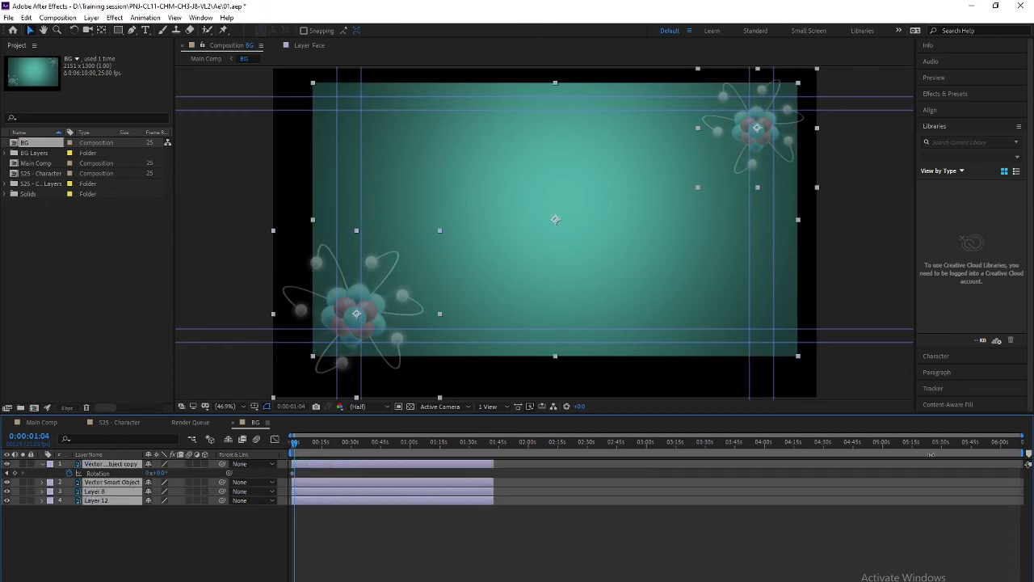
{"action": "left_click_drag", "start_coordinate": [930, 454], "coordinate": [1023, 459]}
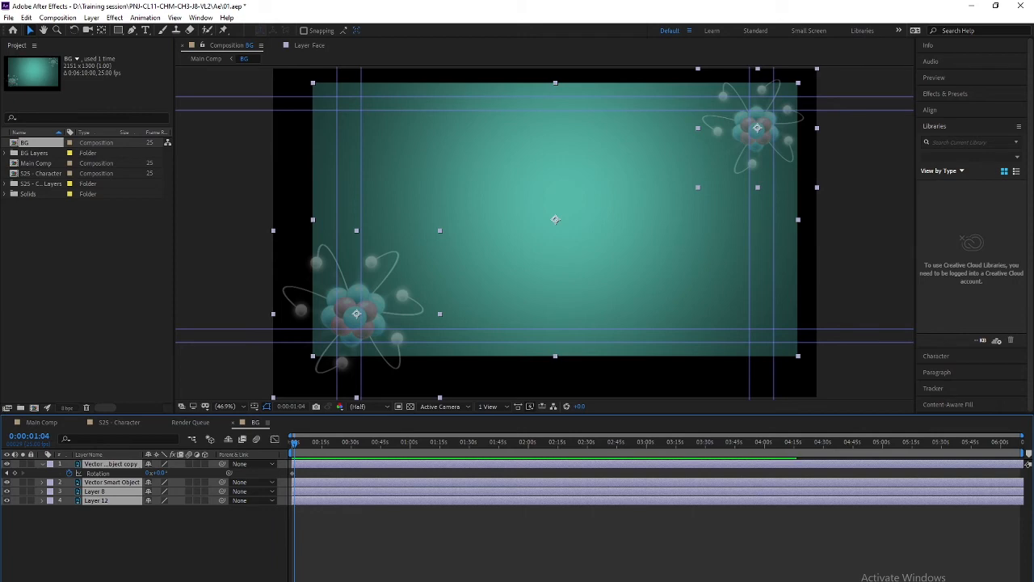
Step: Set the Vector Smart Object copy layer's Rotation to 200 revolutions at 0:06:09:24 and preview the spin from the start
{"action": "left_click", "coordinate": [505, 550]}
{"action": "left_click_drag", "start_coordinate": [294, 447], "coordinate": [1020, 443]}
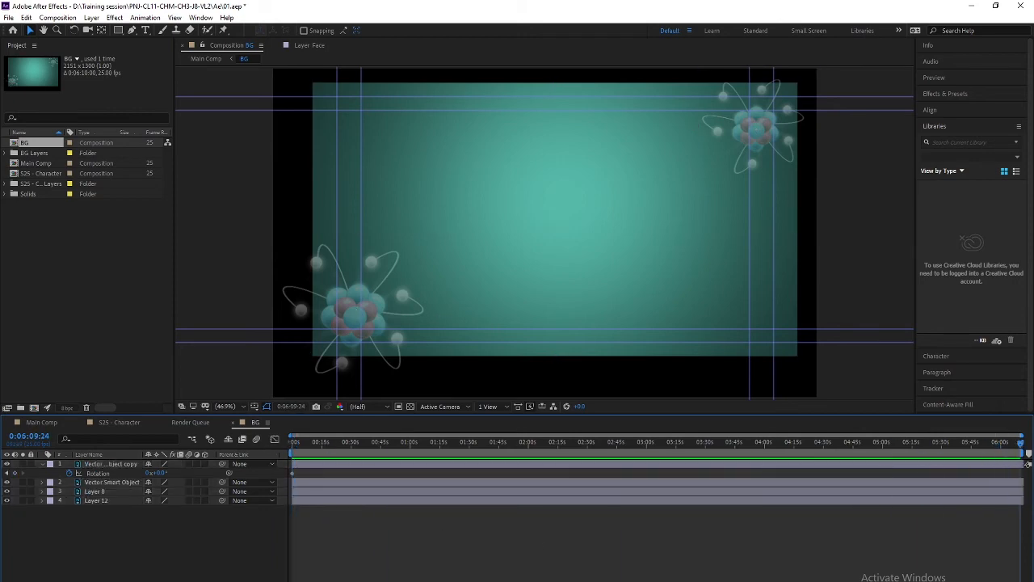
{"action": "left_click", "coordinate": [148, 474]}
{"action": "key", "text": "Return"}
{"action": "left_click_drag", "start_coordinate": [302, 443], "coordinate": [292, 443]}
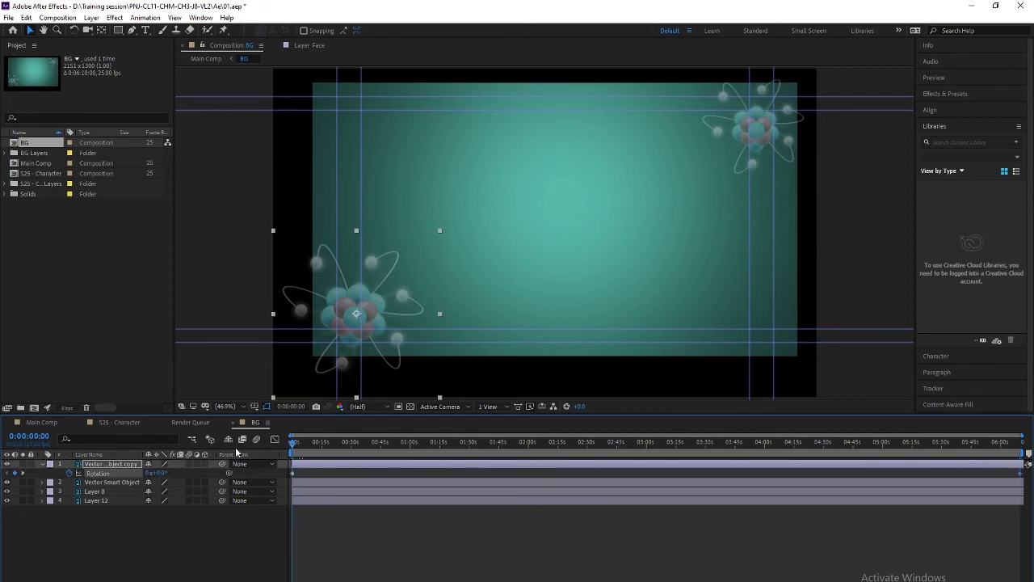
{"action": "key", "text": "space"}
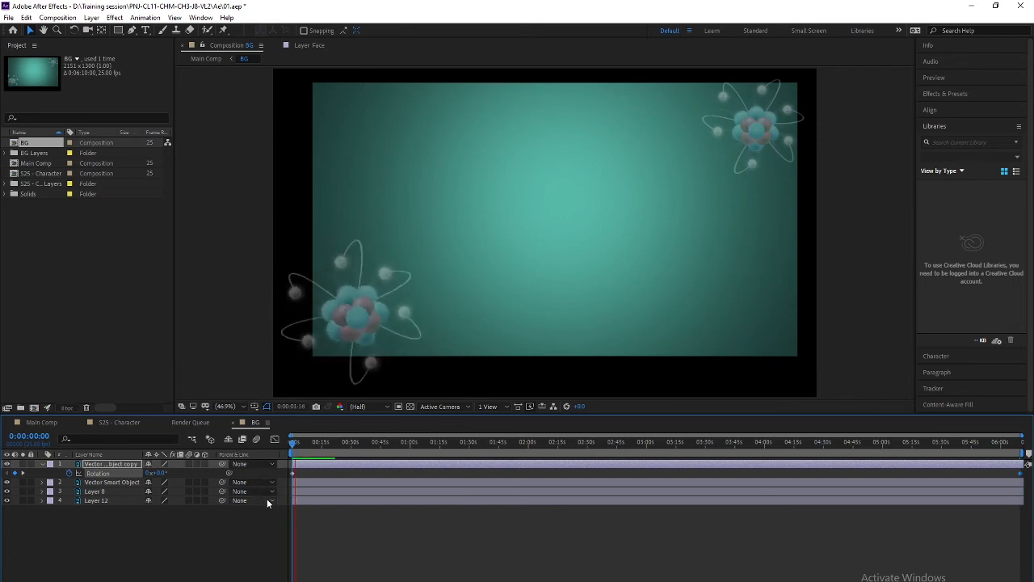
{"action": "key", "text": "space"}
{"action": "mouse_move", "coordinate": [295, 447]}
{"action": "left_mouse_down"}
{"action": "mouse_move", "coordinate": [493, 443]}
{"action": "mouse_move", "coordinate": [292, 443]}
{"action": "left_mouse_up"}
Step: Set the Vector Smart Object copy layer's end Rotation keyframe to 100 revolutions and preview the spin
{"action": "key", "text": "End"}
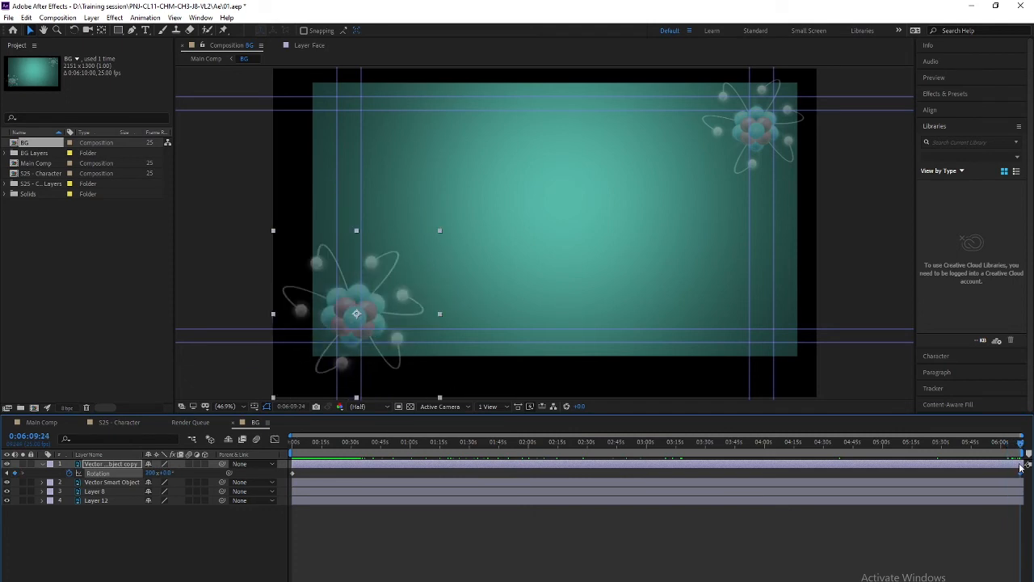
{"action": "left_click", "coordinate": [149, 473]}
{"action": "type", "text": "100"}
{"action": "key", "text": "Return"}
{"action": "left_click_drag", "start_coordinate": [304, 445], "coordinate": [1030, 437]}
{"action": "key", "text": "space"}
{"action": "key", "text": "space"}
Step: Set the Vector Smart Object copy layer's end Rotation keyframe to 12 revolutions and preview the slower spin
{"action": "left_click", "coordinate": [148, 473]}
{"action": "type", "text": "13"}
{"action": "key", "text": "Return"}
{"action": "left_click", "coordinate": [298, 439]}
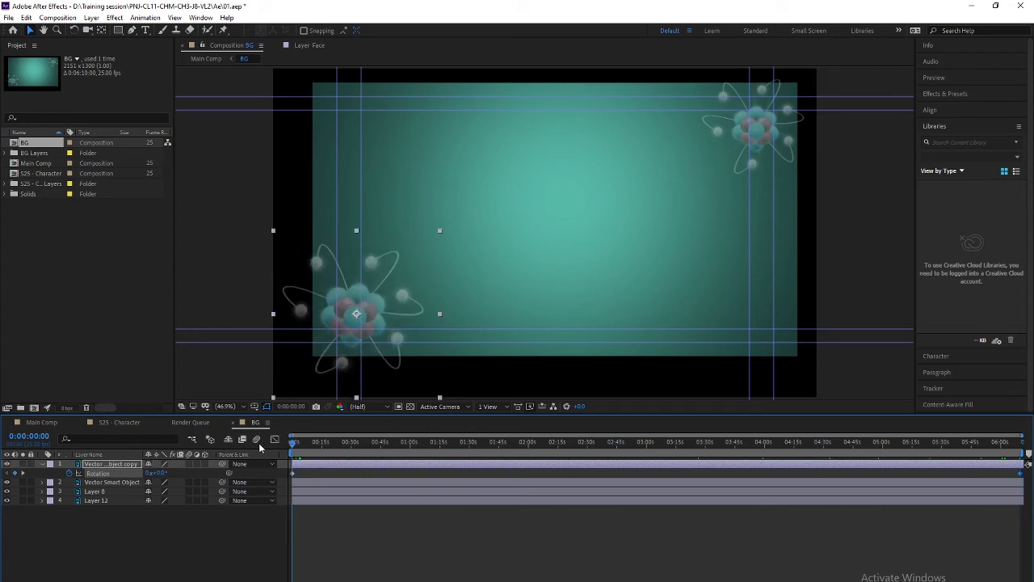
{"action": "key", "text": "space"}
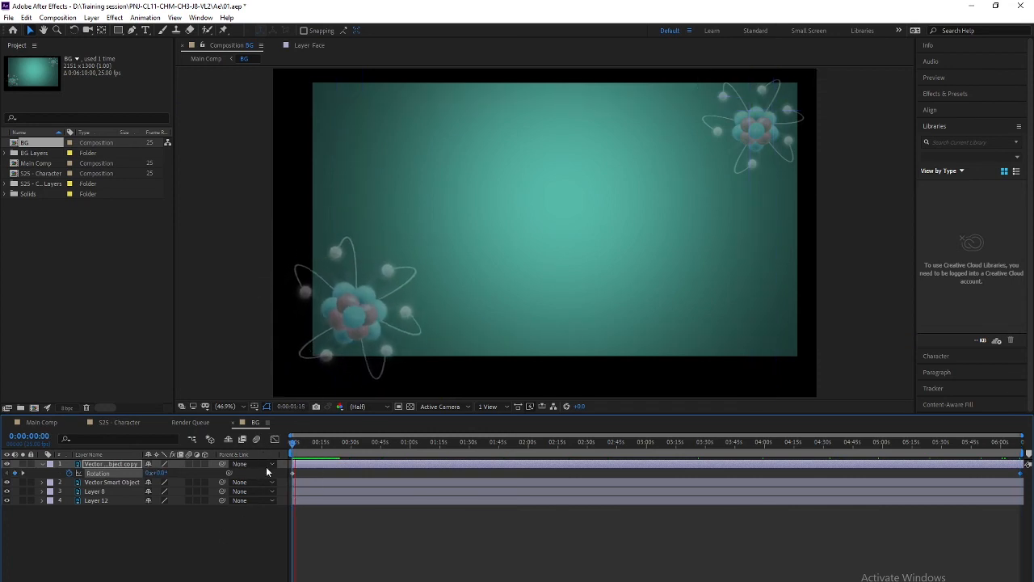
{"action": "key", "text": "space"}
{"action": "left_click_drag", "start_coordinate": [289, 440], "coordinate": [1030, 431]}
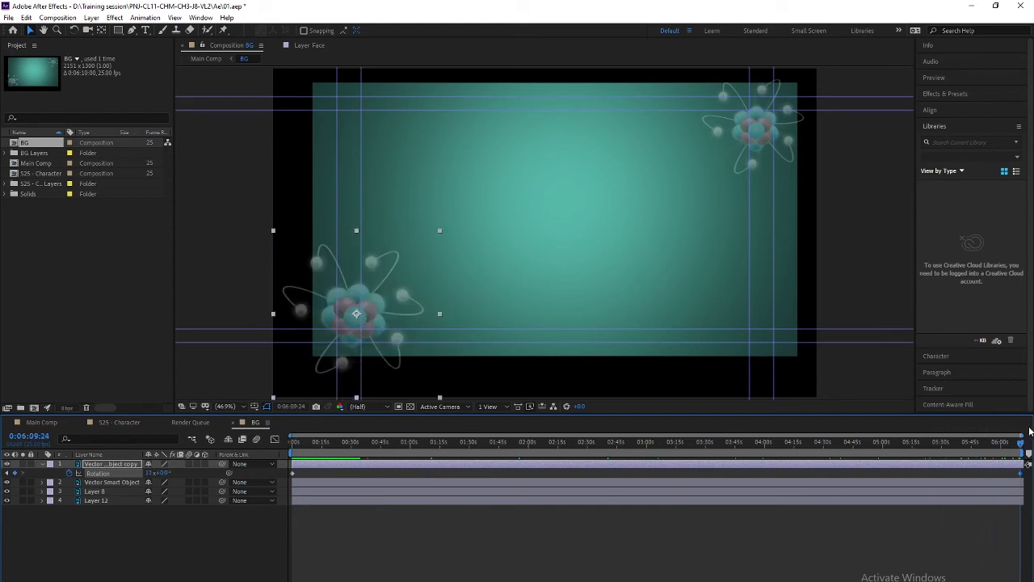
Step: Keyframe the Vector Smart Object layer's Rotation at -12 revolutions at the composition's end and 0 at its start, and preview
{"action": "left_click", "coordinate": [113, 482]}
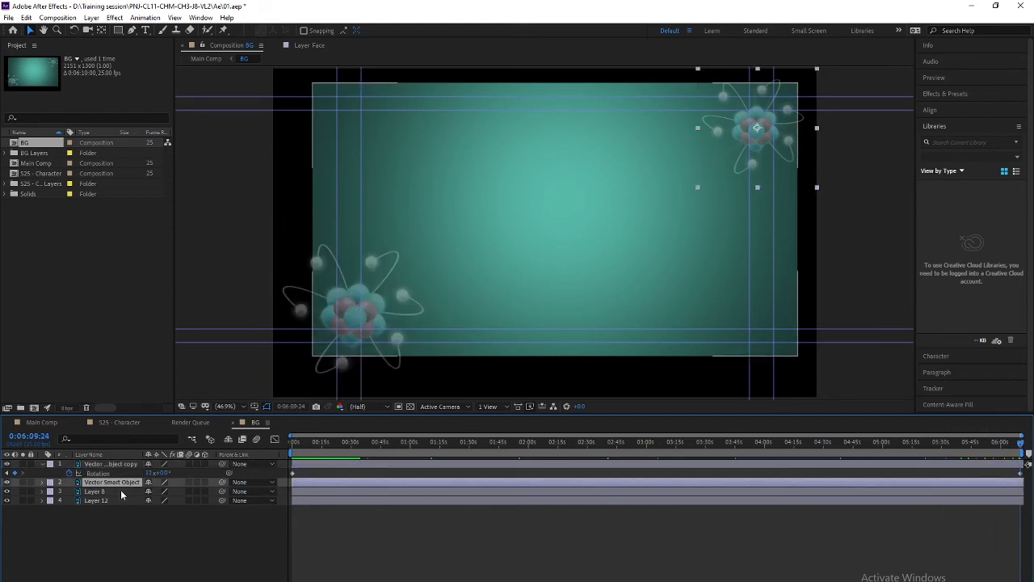
{"action": "key", "text": "r"}
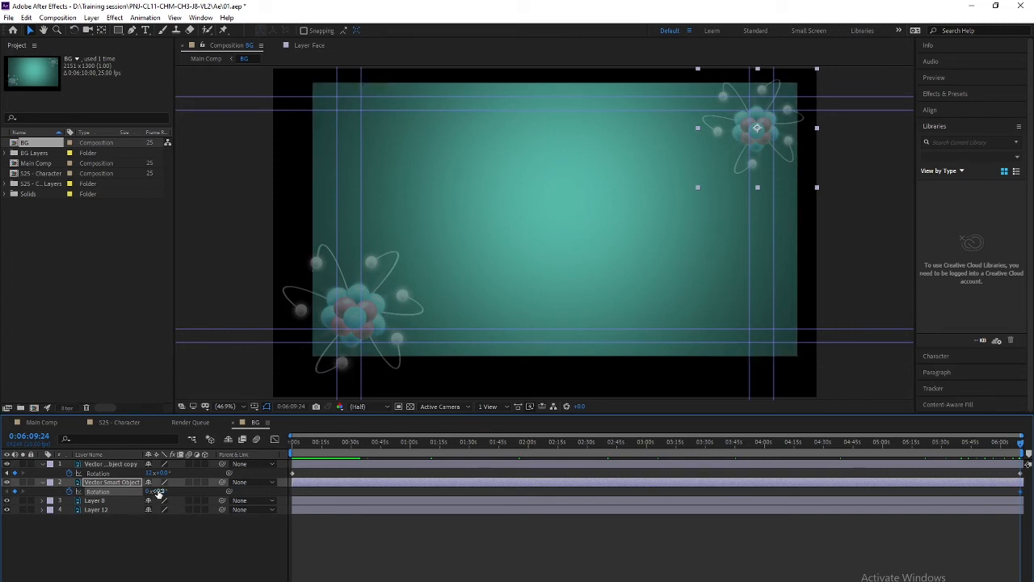
{"action": "left_click", "coordinate": [149, 492]}
{"action": "key", "text": "Return"}
{"action": "left_click", "coordinate": [294, 442]}
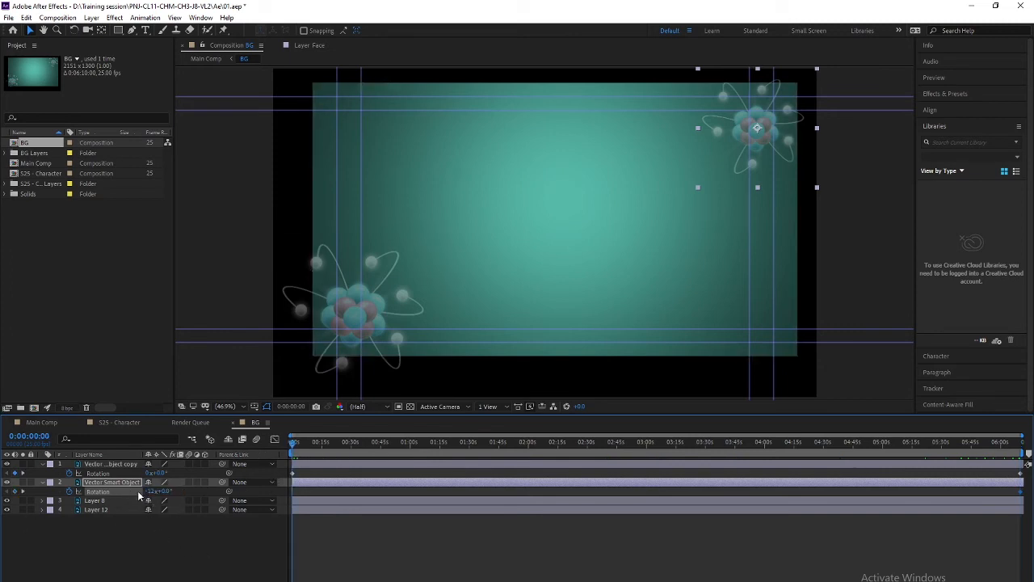
{"action": "key", "text": "space"}
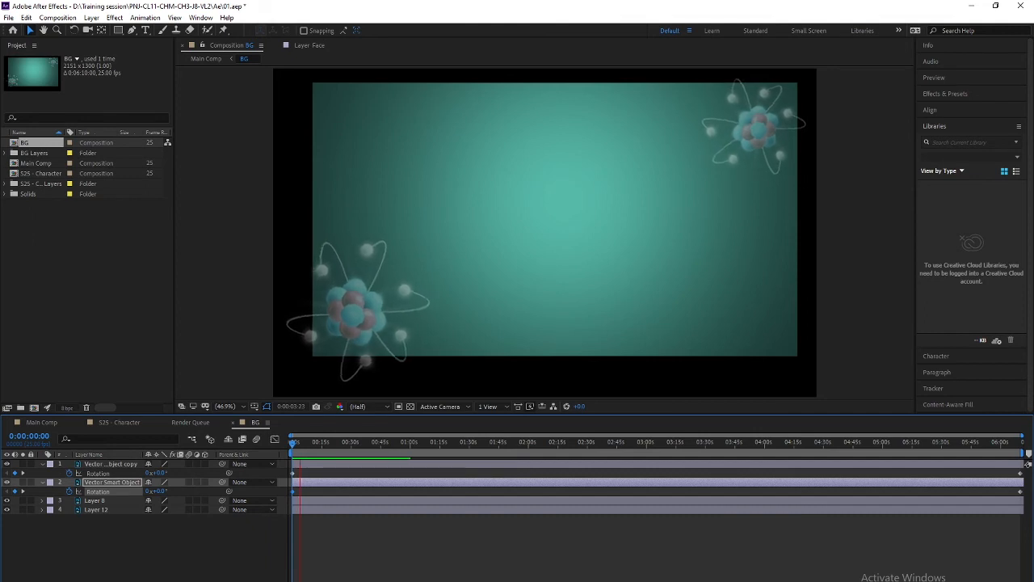
{"action": "key", "text": "space"}
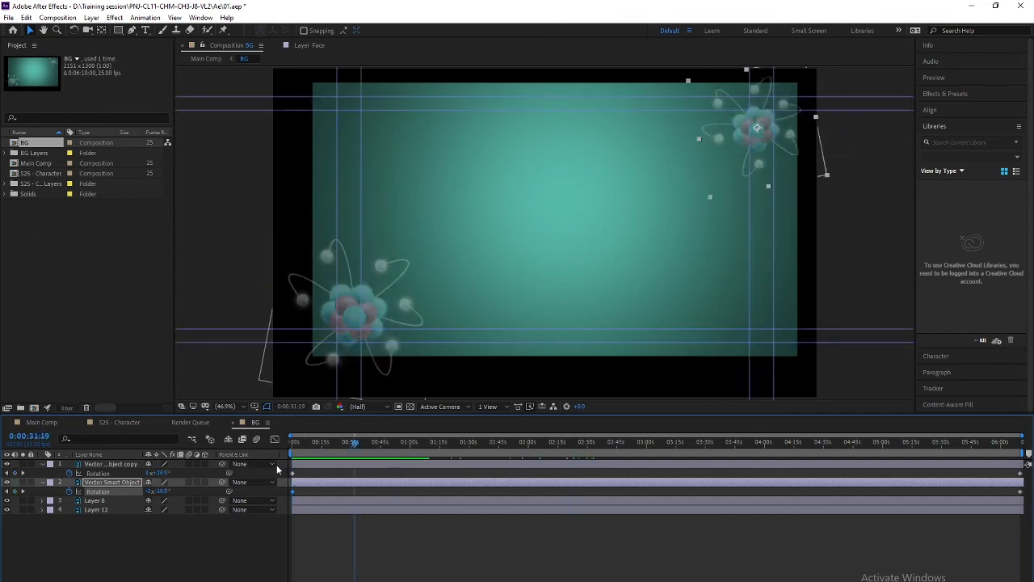
Step: Save the project, check Main Comp, and add the BG composition to the Render Queue
{"action": "key", "text": "ctrl+s"}
{"action": "left_click_drag", "start_coordinate": [297, 447], "coordinate": [250, 436]}
{"action": "left_click", "coordinate": [41, 422]}
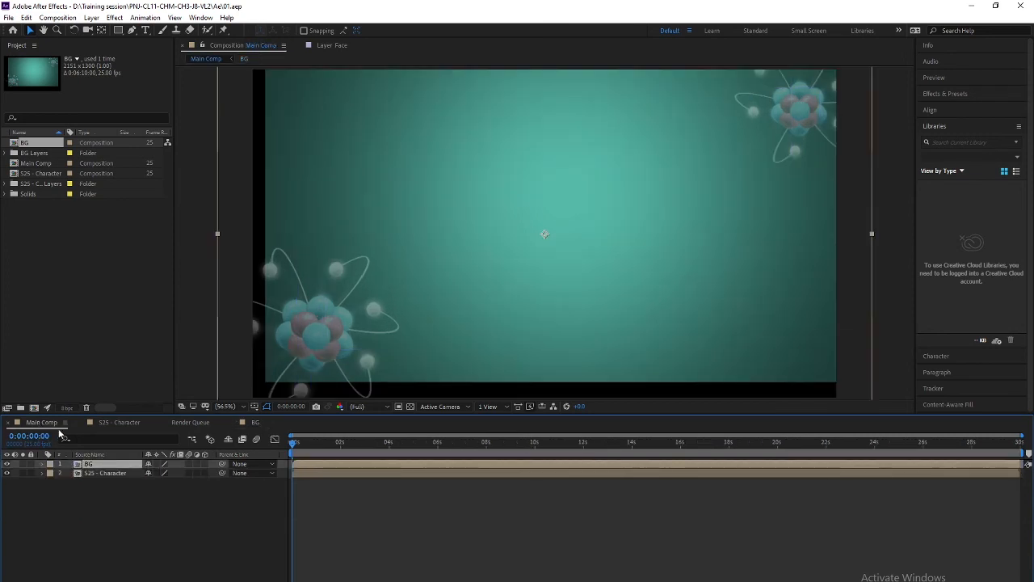
{"action": "double_click", "coordinate": [95, 463]}
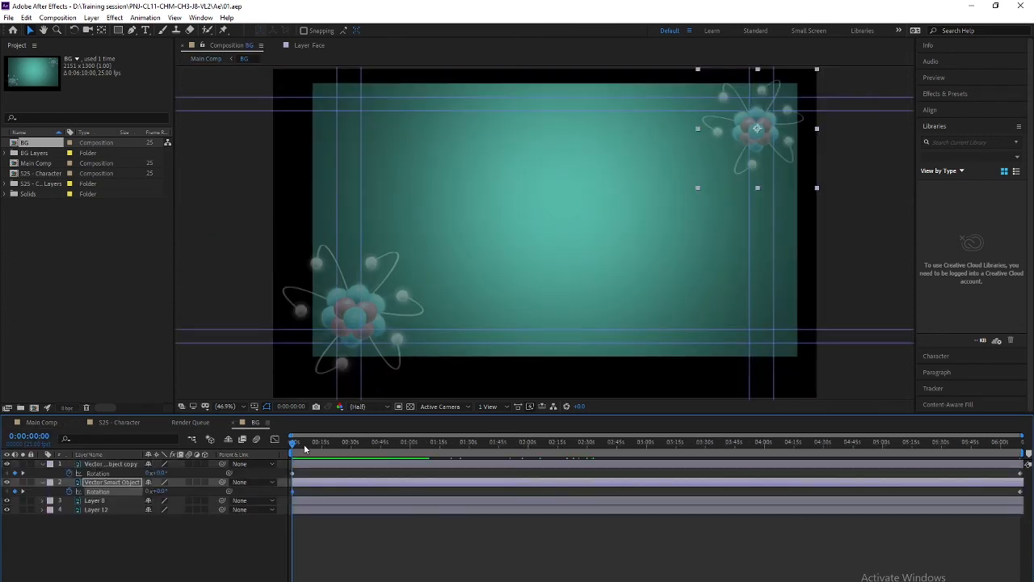
{"action": "key", "text": "ctrl+m"}
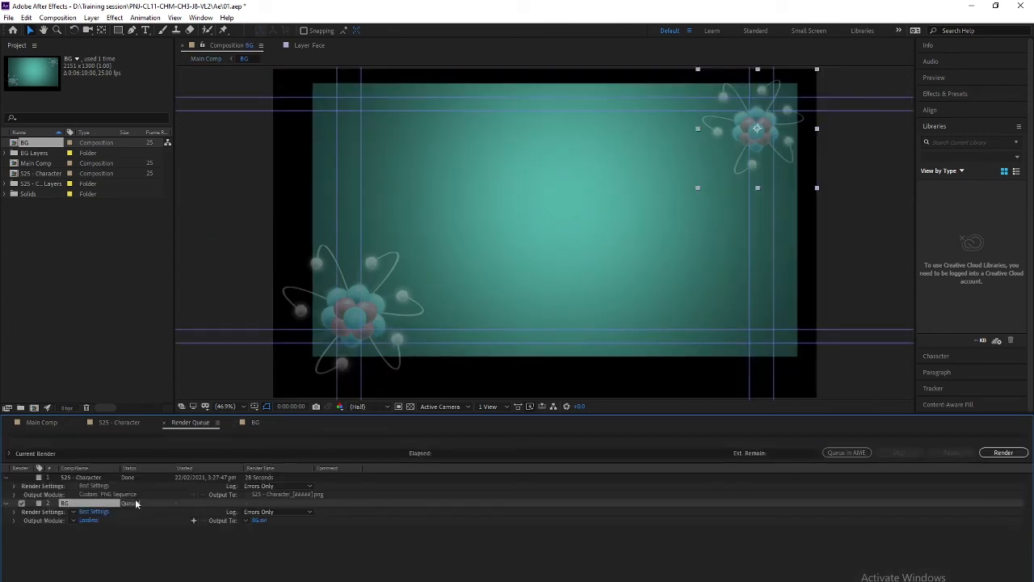
Step: Set the queued BG render's output module to PNG Sequence format with RGB + Alpha channels
{"action": "left_click", "coordinate": [86, 520]}
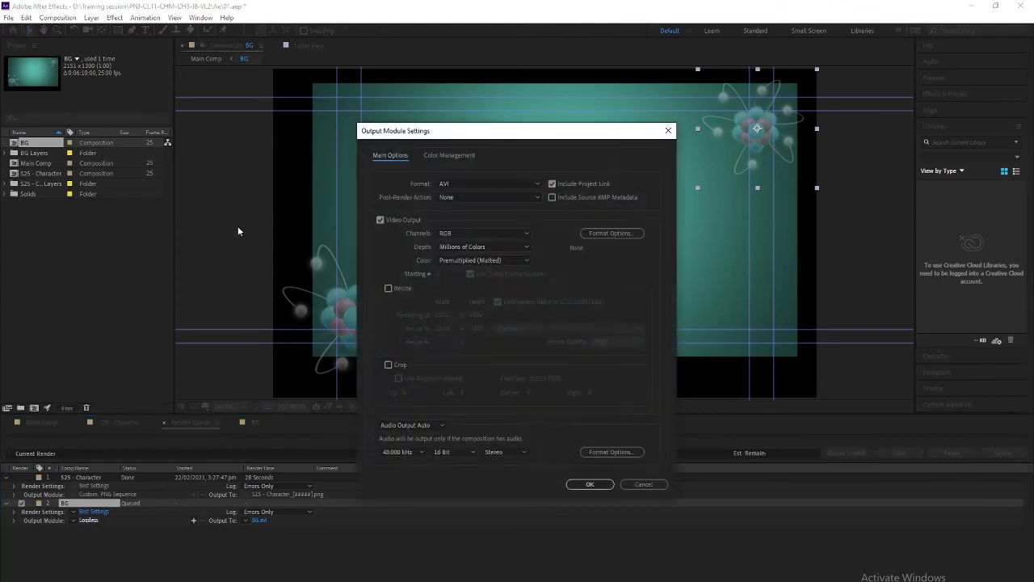
{"action": "left_click", "coordinate": [485, 184]}
{"action": "left_click", "coordinate": [466, 277]}
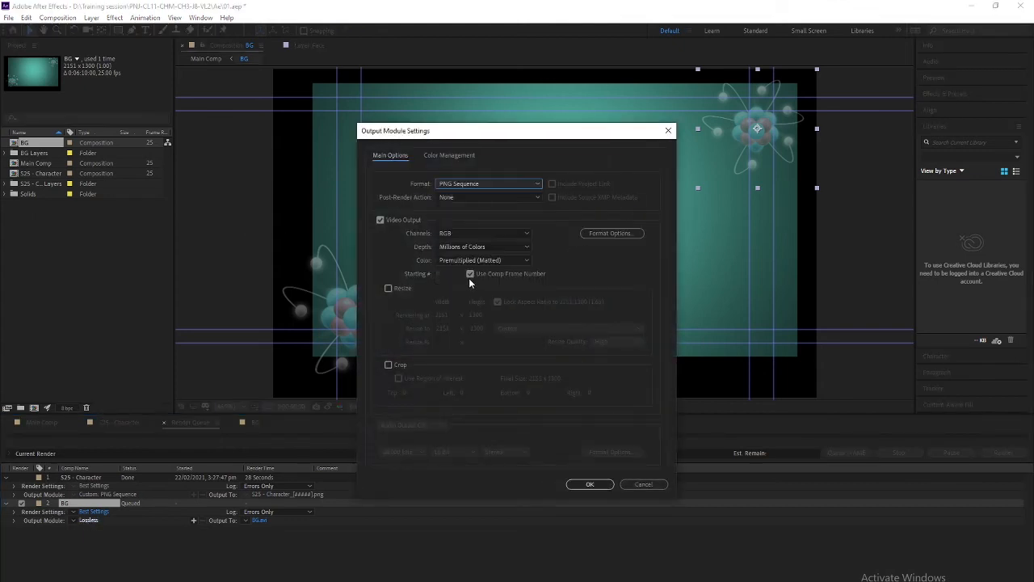
{"action": "left_click", "coordinate": [462, 233]}
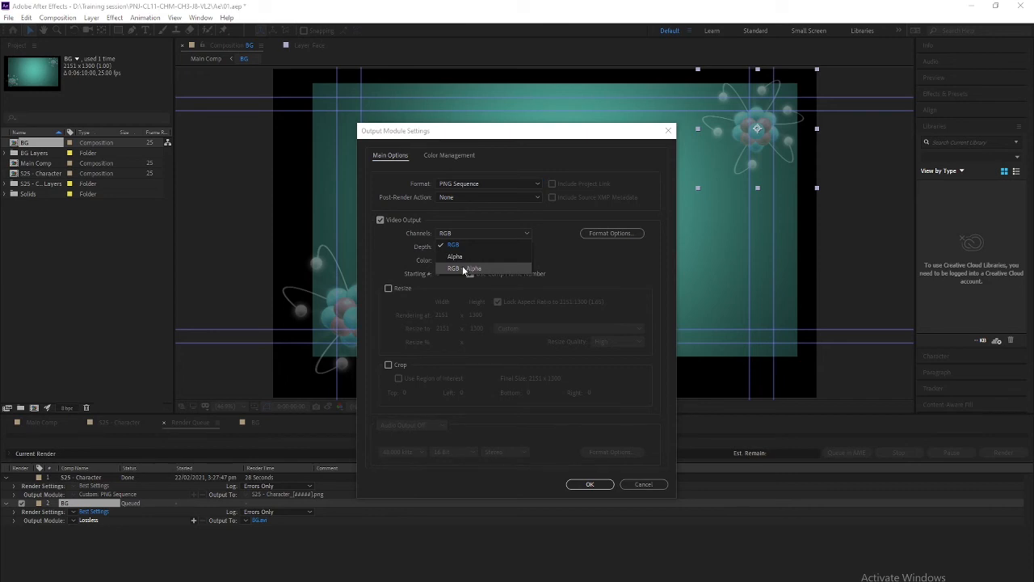
{"action": "left_click", "coordinate": [465, 269]}
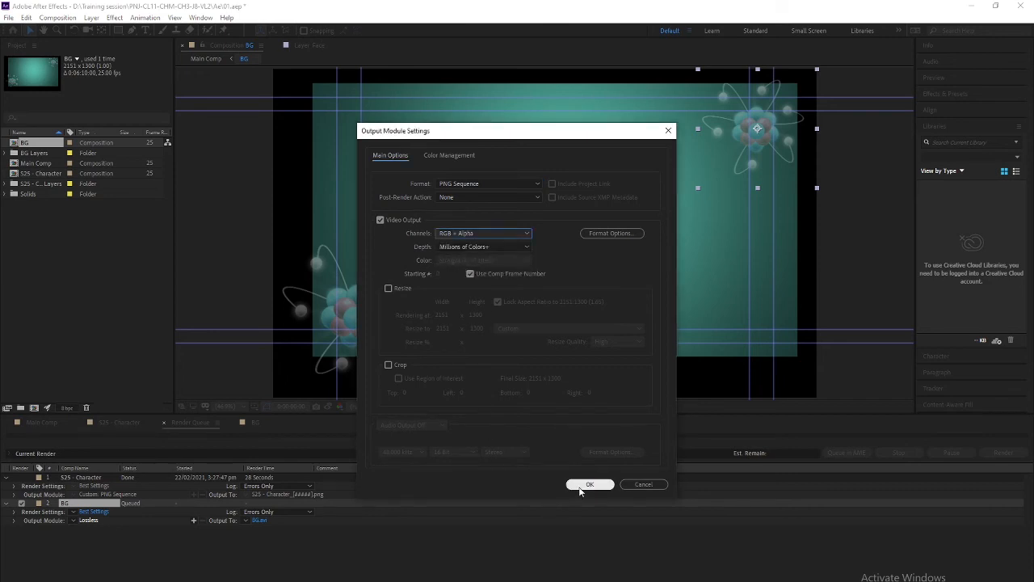
{"action": "left_click", "coordinate": [589, 485]}
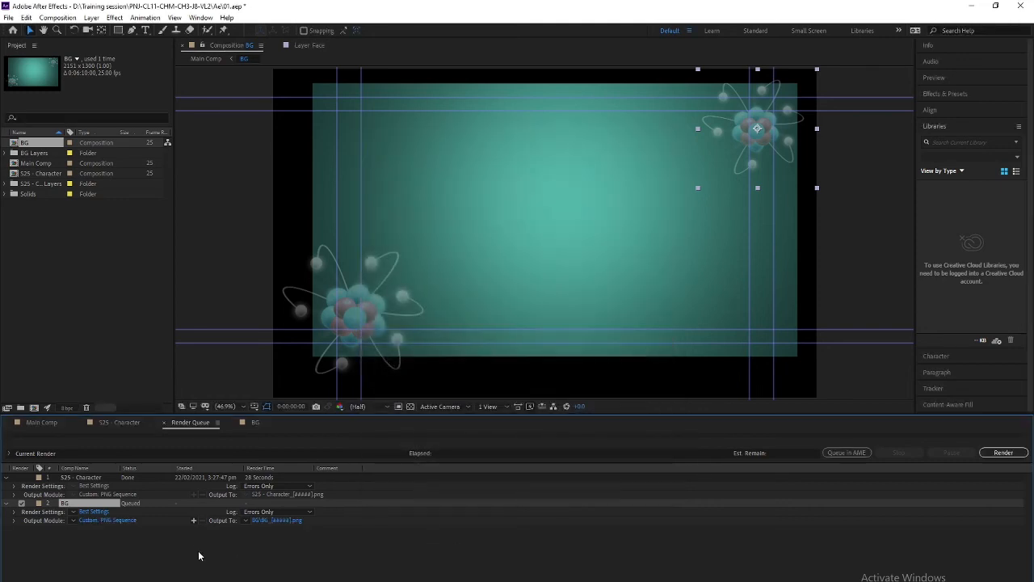
Step: Output the BG render to a new Bg folder inside Animation Render without a subfolder, and start rendering
{"action": "left_click", "coordinate": [286, 524]}
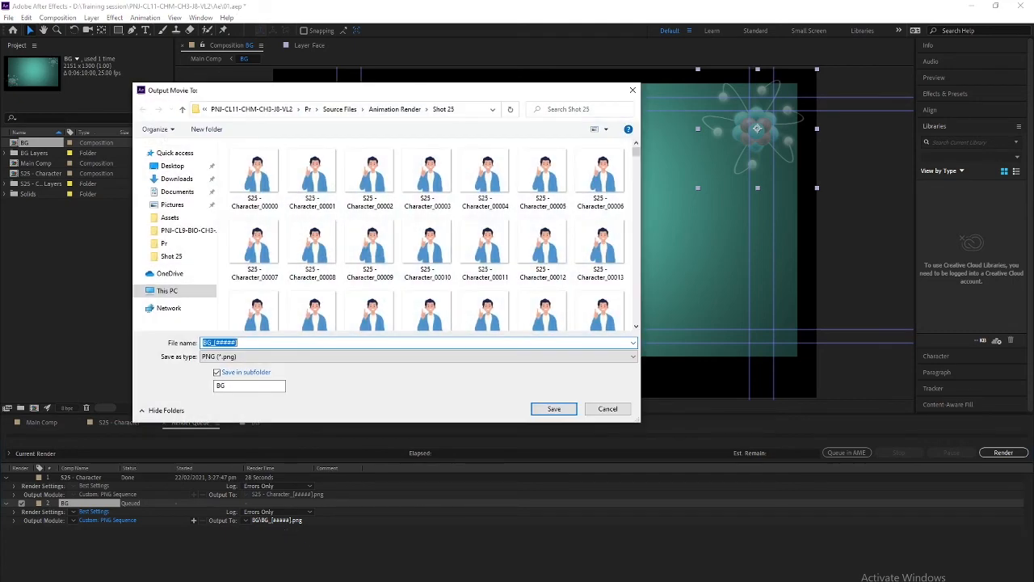
{"action": "left_click", "coordinate": [381, 110]}
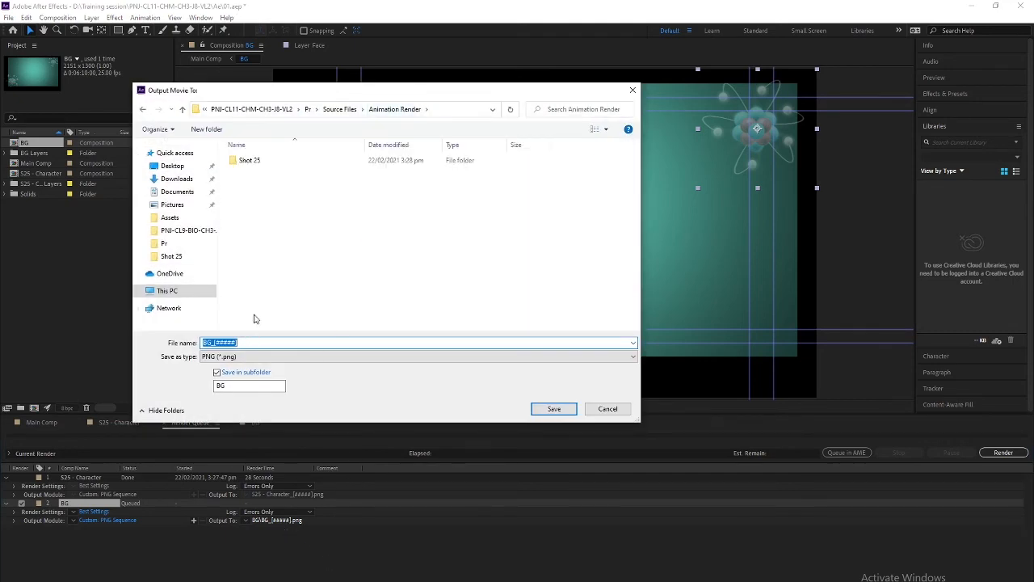
{"action": "left_click", "coordinate": [207, 129]}
{"action": "type", "text": "BG"}
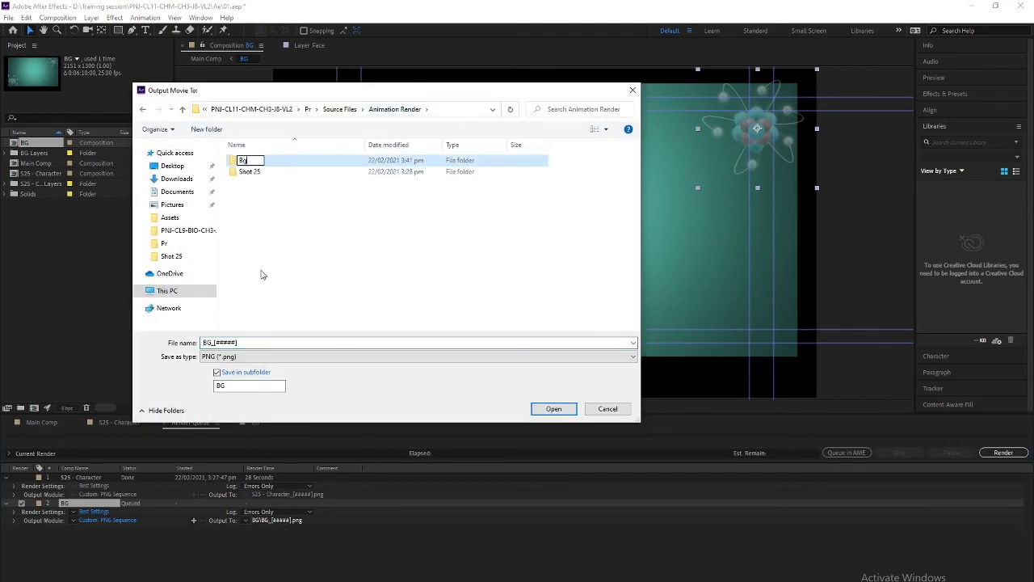
{"action": "key", "text": "Return"}
{"action": "double_click", "coordinate": [240, 161]}
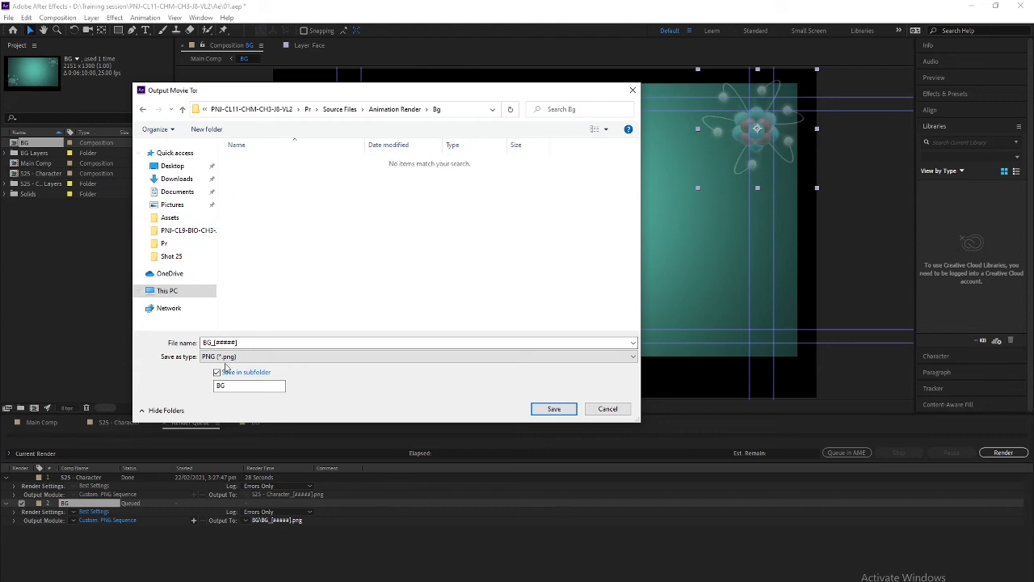
{"action": "left_click", "coordinate": [216, 372]}
{"action": "left_click", "coordinate": [554, 409]}
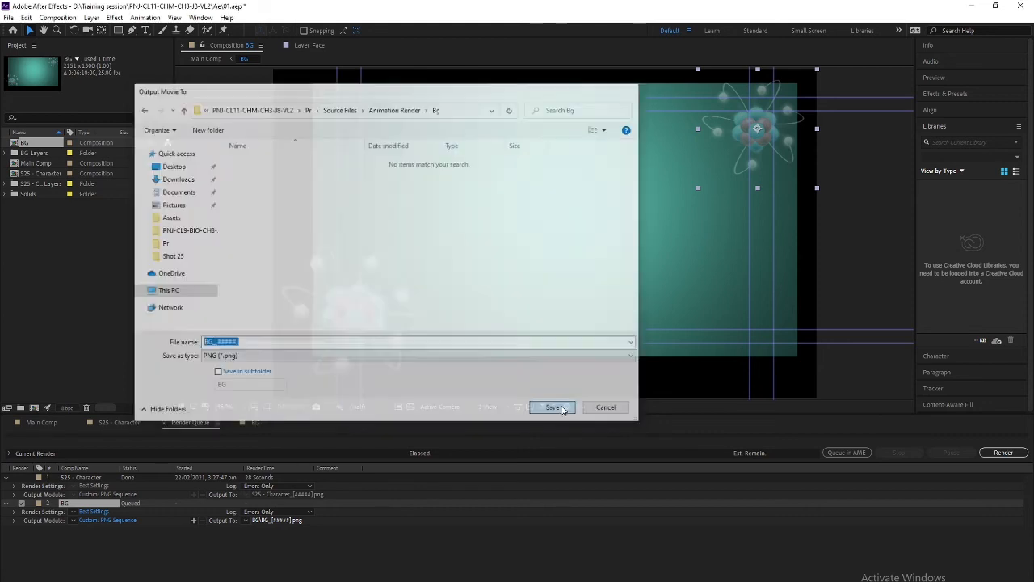
{"action": "left_click", "coordinate": [1002, 452]}
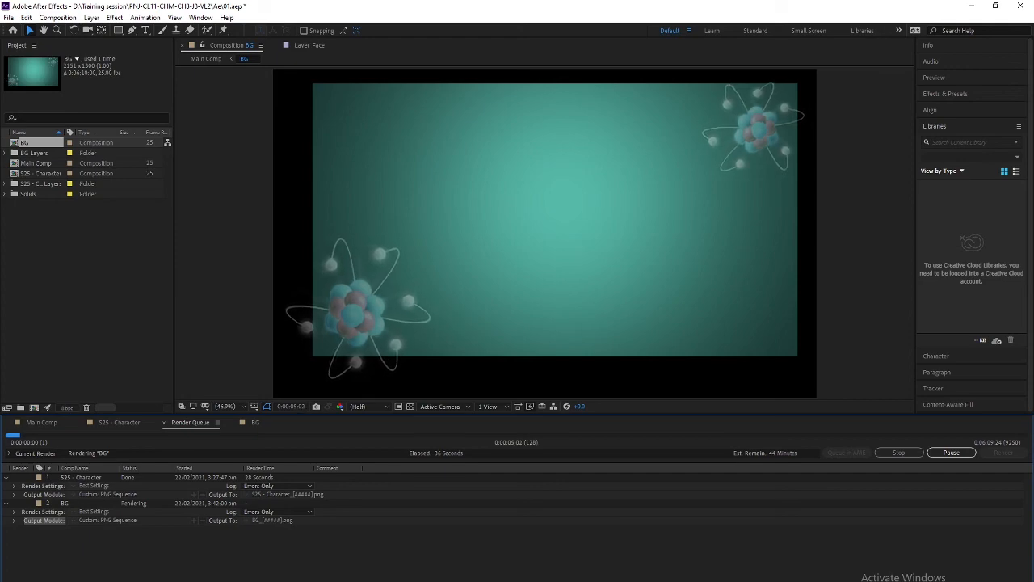
Step: Check the lesson timeline in Premiere Pro, return to After Effects and stop the BG render
{"action": "key", "text": "alt+Tab"}
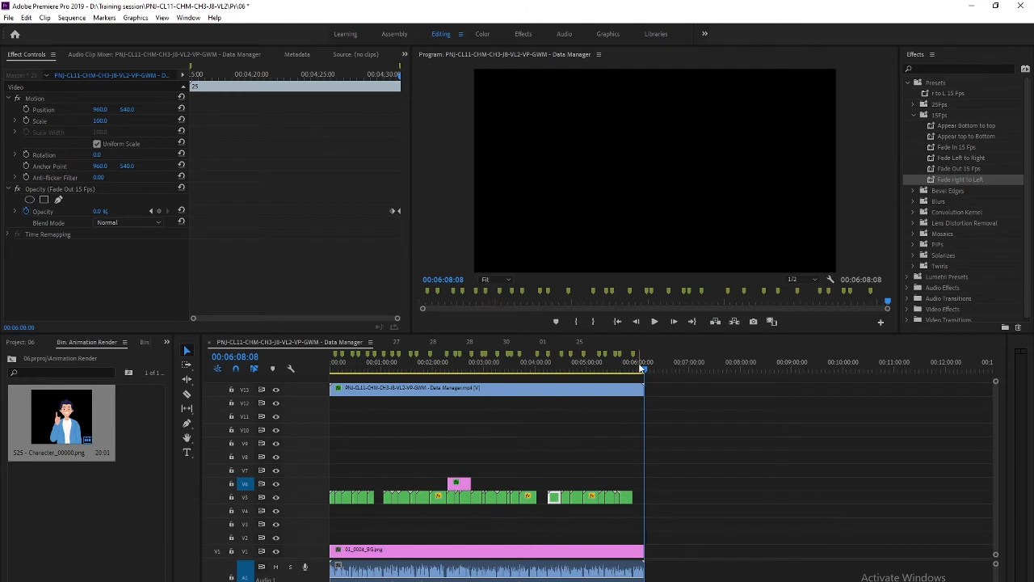
{"action": "left_click_drag", "start_coordinate": [641, 368], "coordinate": [377, 369]}
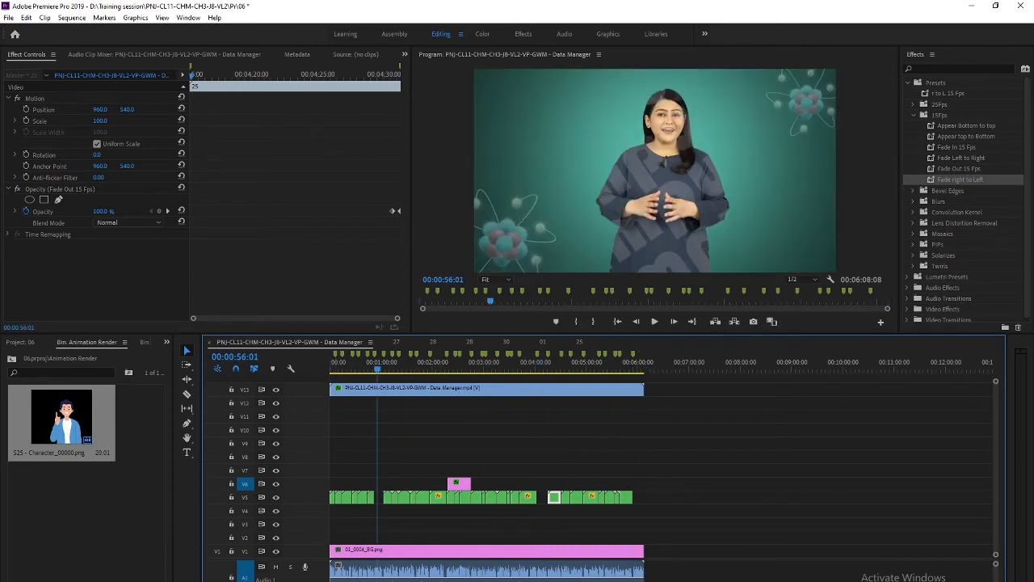
{"action": "mouse_move", "coordinate": [437, 581]}
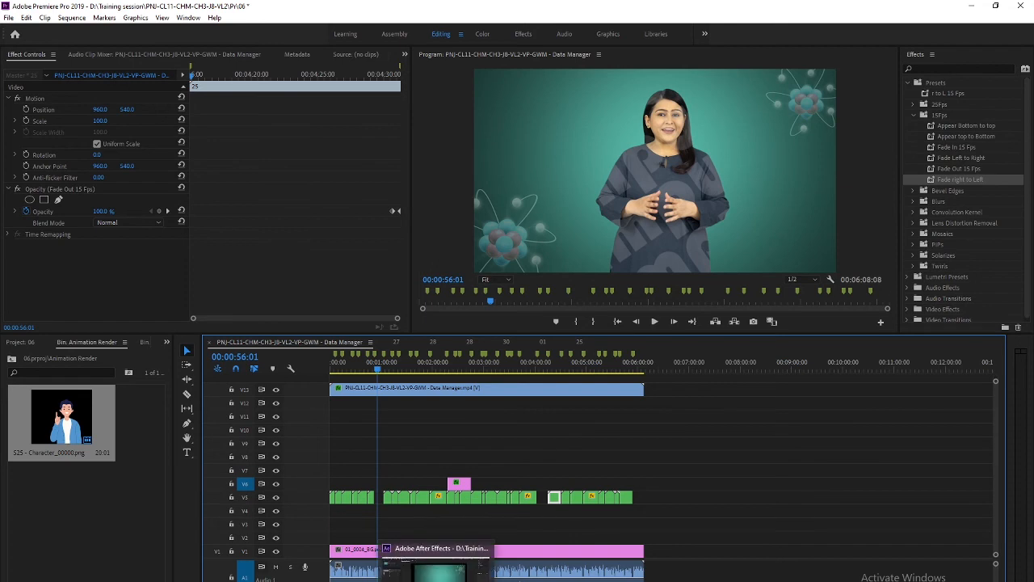
{"action": "left_click", "coordinate": [437, 570]}
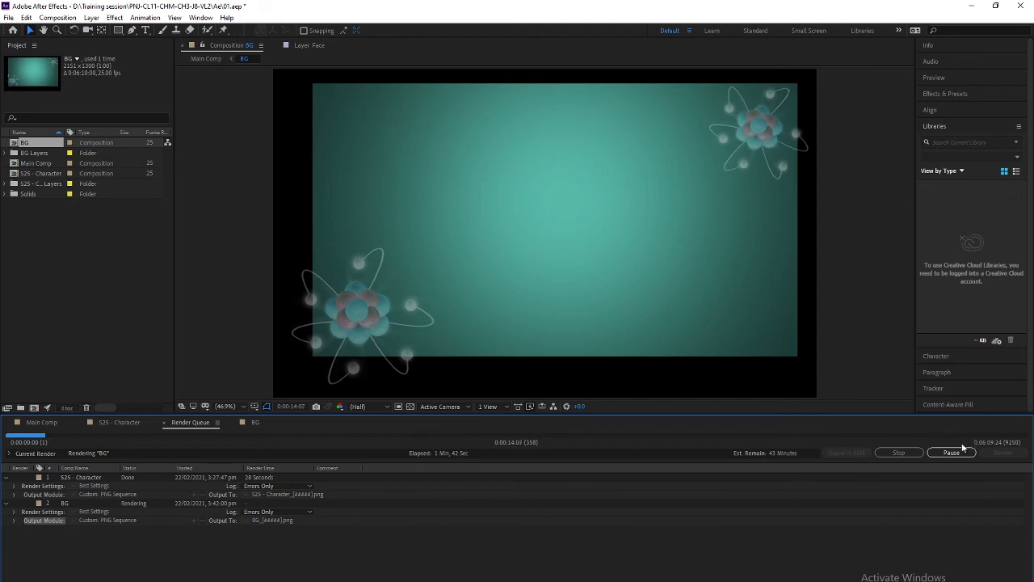
{"action": "left_click", "coordinate": [902, 451]}
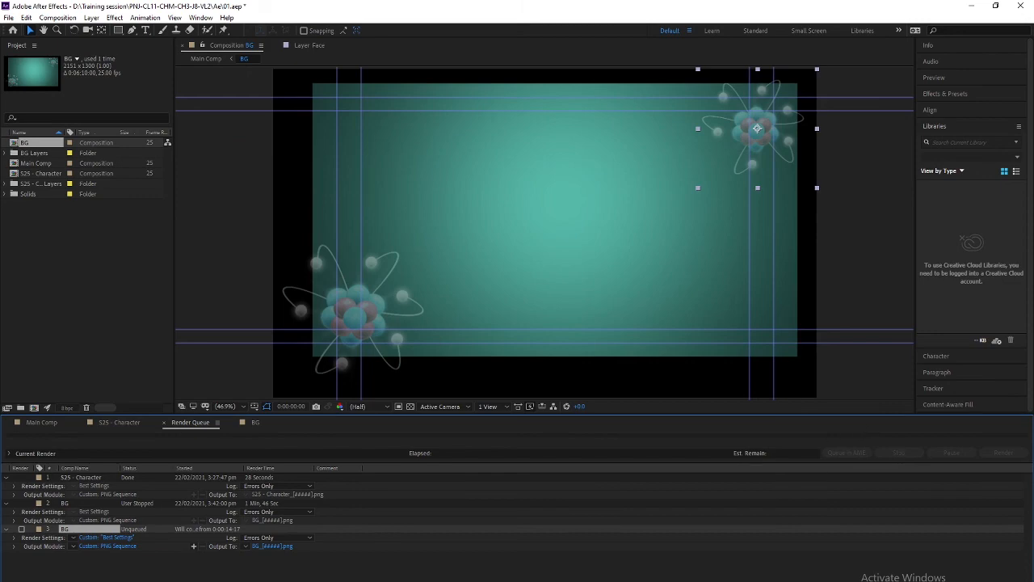
Step: Open Pr > Source Files > Animation Render > Bg in File Explorer and check the rendered BG frames
{"action": "left_click", "coordinate": [380, 580]}
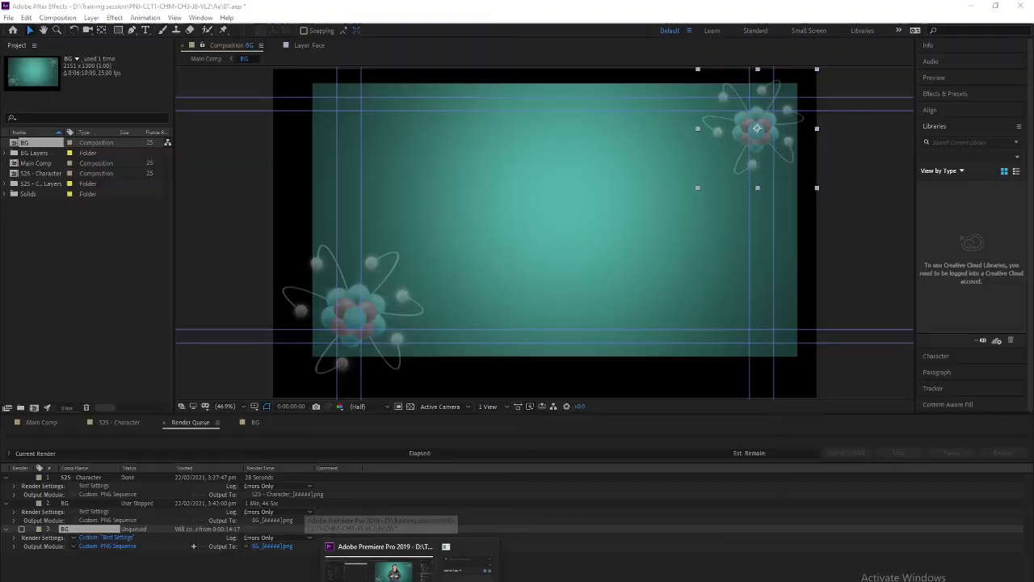
{"action": "left_click", "coordinate": [202, 581]}
{"action": "left_click", "coordinate": [194, 530]}
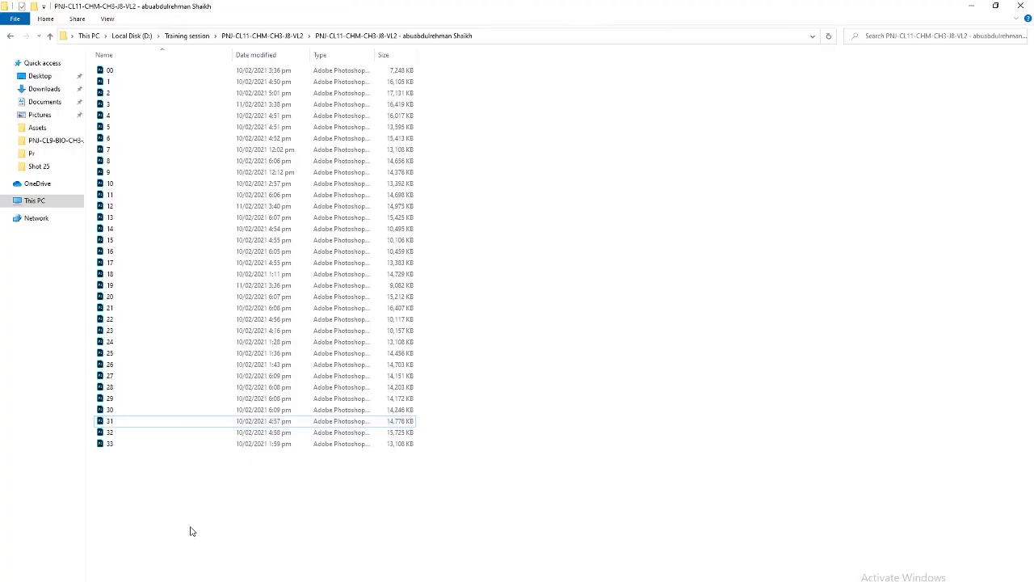
{"action": "key", "text": "BackSpace"}
{"action": "double_click", "coordinate": [109, 93]}
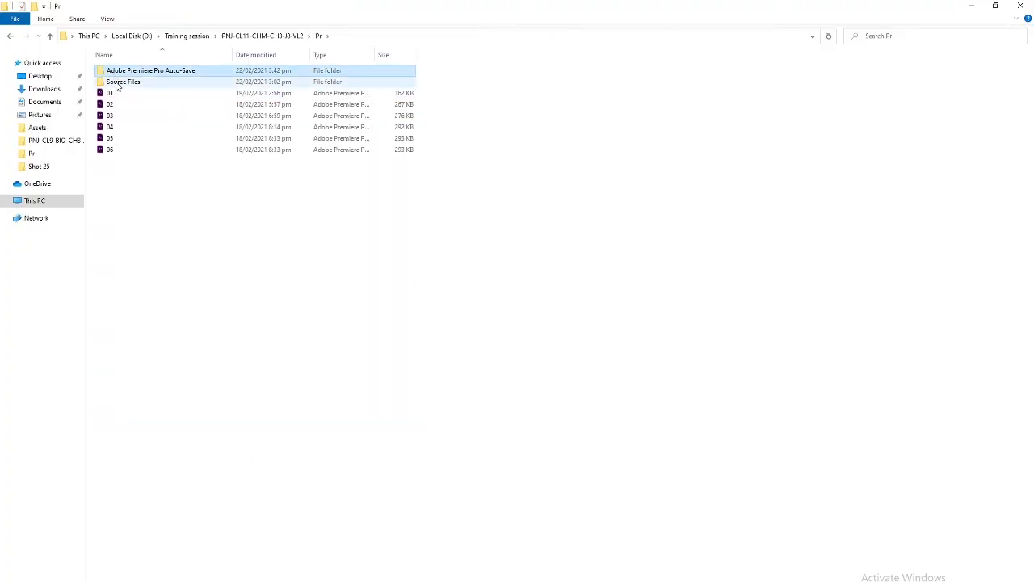
{"action": "double_click", "coordinate": [117, 81]}
{"action": "left_click", "coordinate": [115, 94]}
{"action": "double_click", "coordinate": [122, 71]}
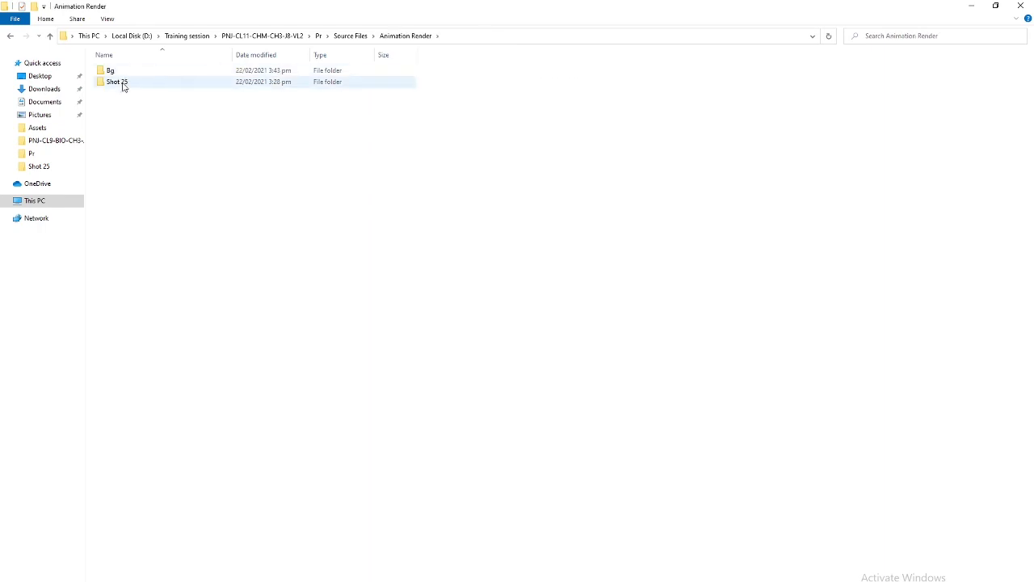
{"action": "double_click", "coordinate": [121, 71]}
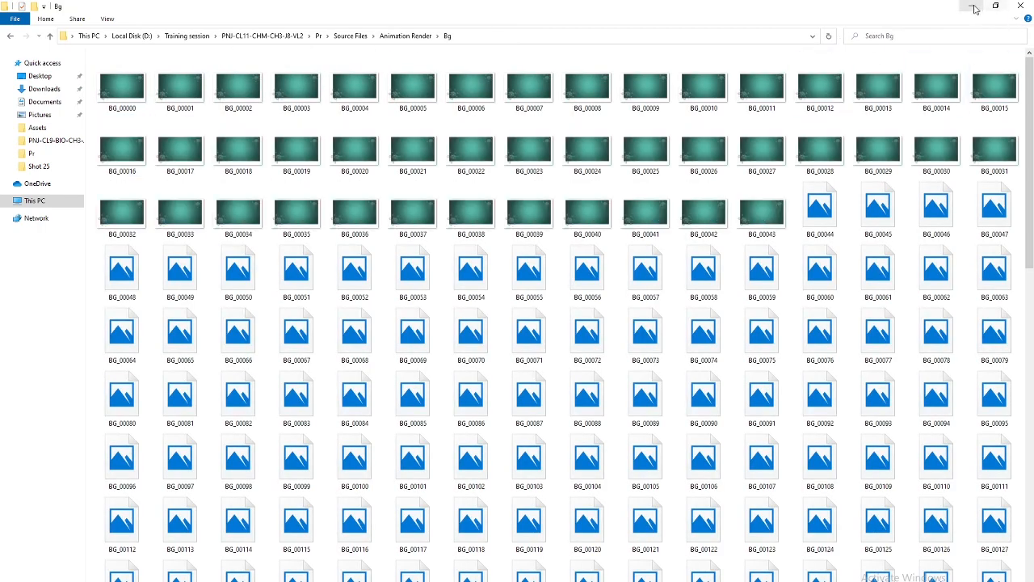
{"action": "left_click", "coordinate": [972, 7]}
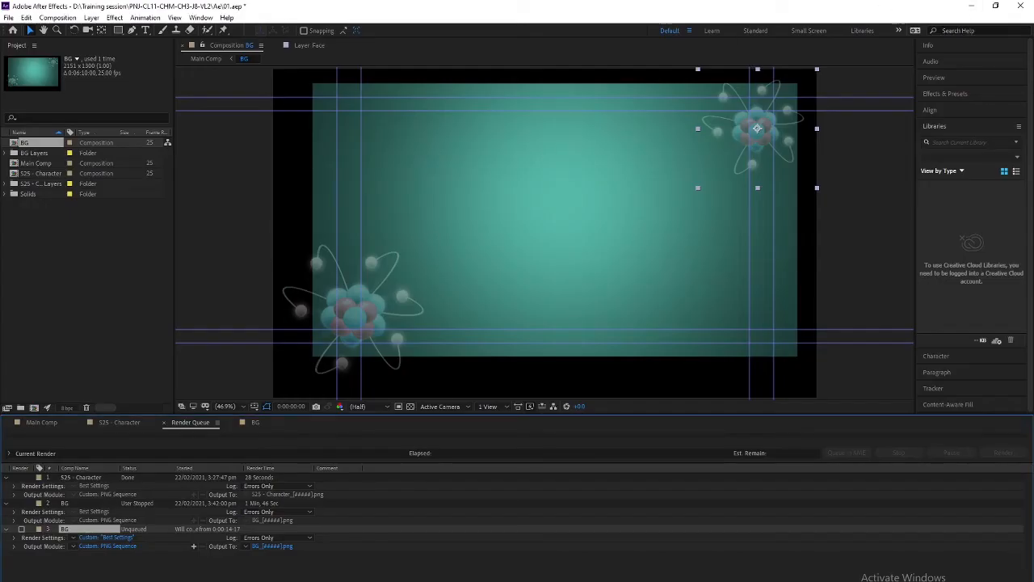
Step: Switch to Premiere Pro and import BG_00000 from the Bg folder as an image sequence into the Animation Render bin
{"action": "left_click", "coordinate": [376, 564]}
{"action": "double_click", "coordinate": [95, 534]}
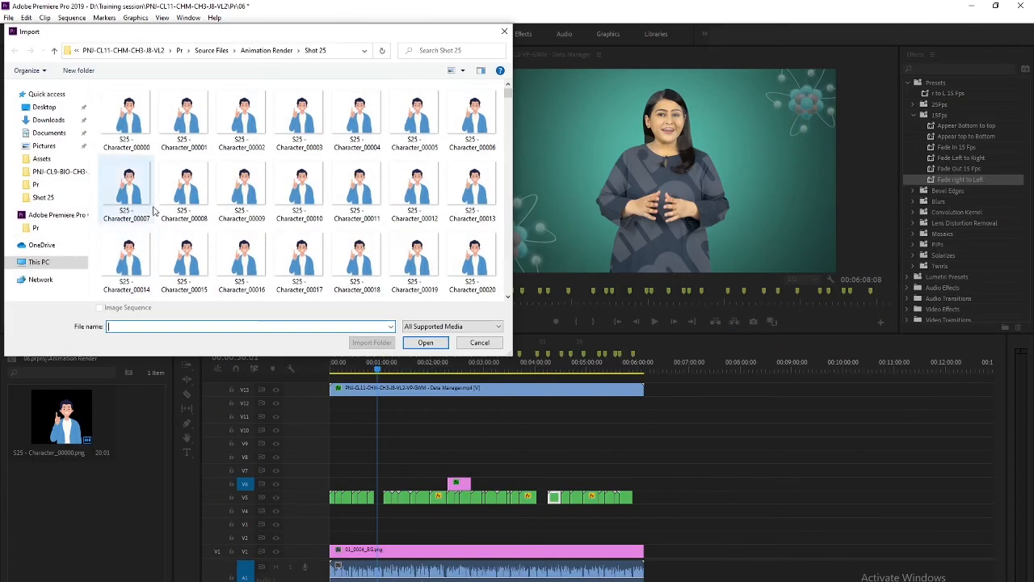
{"action": "left_click", "coordinate": [260, 51]}
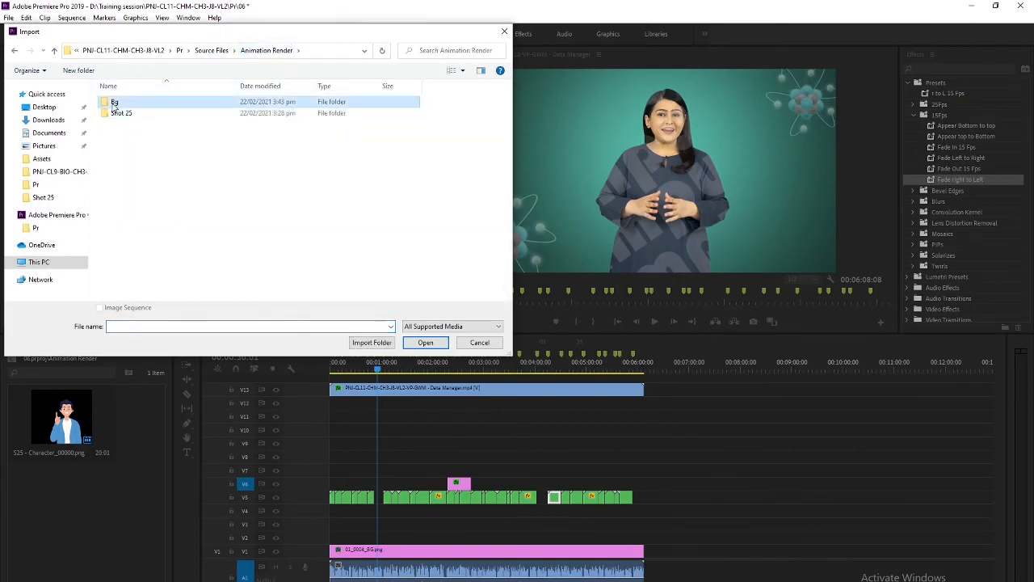
{"action": "double_click", "coordinate": [114, 104]}
{"action": "left_click", "coordinate": [108, 104]}
{"action": "left_click", "coordinate": [101, 307]}
{"action": "left_click", "coordinate": [433, 343]}
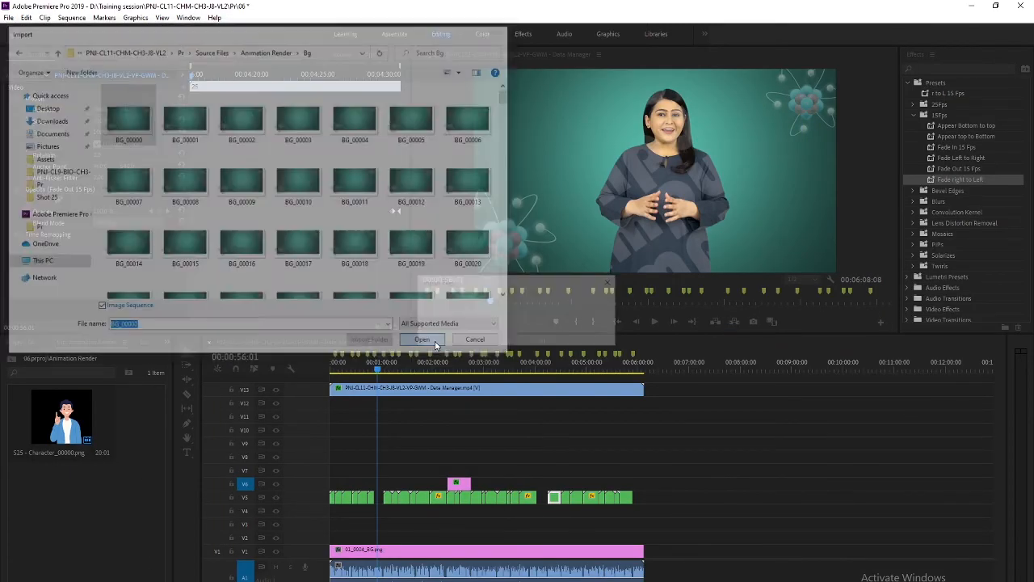
Step: Place the BG image sequence at the start of track V2 and hide the static background on track V1
{"action": "left_click_drag", "start_coordinate": [106, 444], "coordinate": [337, 538]}
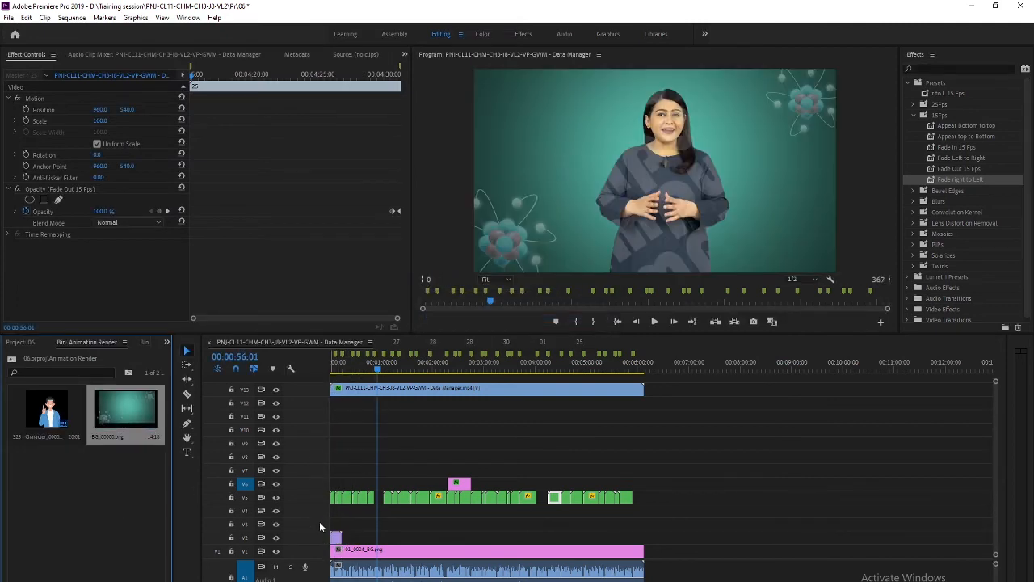
{"action": "left_click", "coordinate": [335, 370]}
{"action": "left_click_drag", "start_coordinate": [333, 367], "coordinate": [335, 368]}
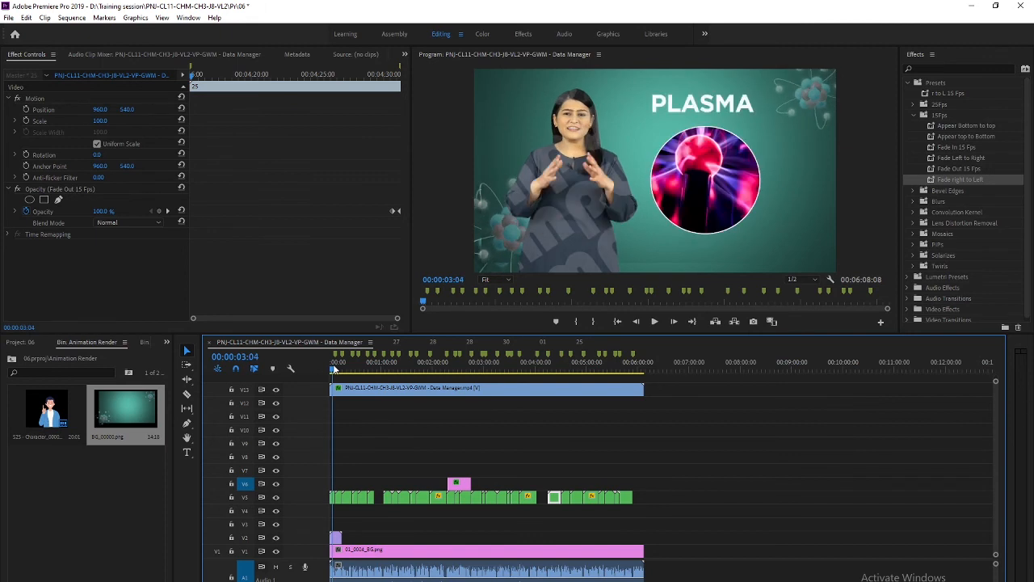
{"action": "scroll", "coordinate": [338, 492], "scroll_direction": "up", "scroll_amount": 2}
{"action": "scroll", "coordinate": [344, 502], "scroll_direction": "up", "scroll_amount": 2}
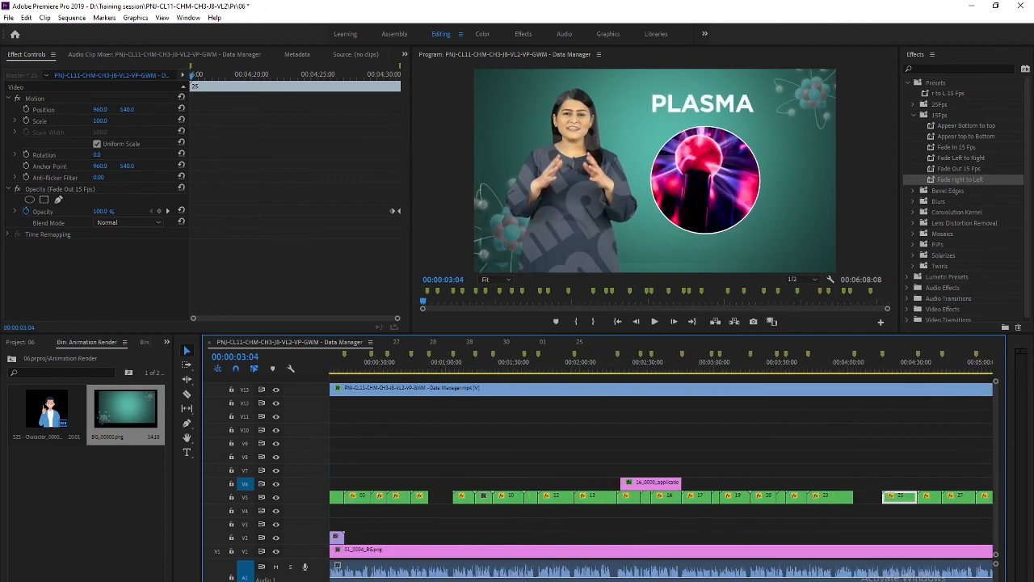
{"action": "scroll", "coordinate": [343, 561], "scroll_direction": "up", "scroll_amount": 1}
{"action": "left_click", "coordinate": [348, 555]}
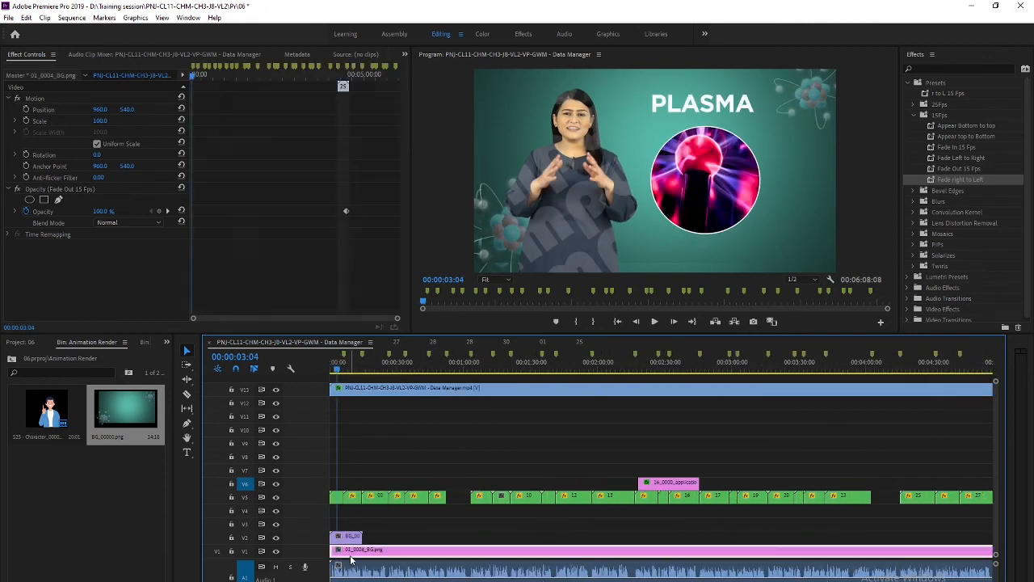
{"action": "left_click", "coordinate": [276, 551]}
Step: Set the BG clip's Position to 918, 598 and preview the animated background behind the presenter
{"action": "left_click", "coordinate": [346, 536]}
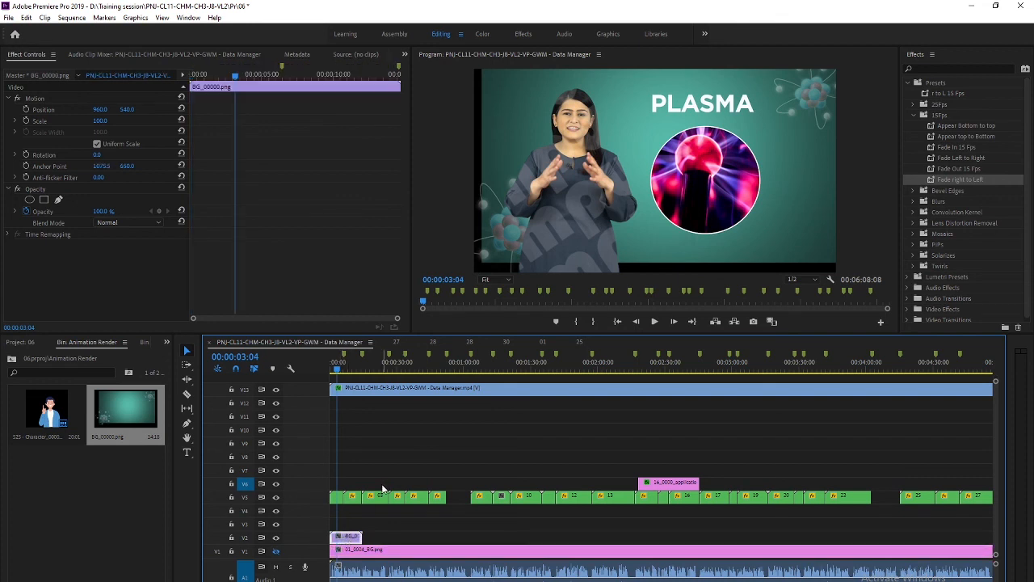
{"action": "left_click_drag", "start_coordinate": [97, 109], "coordinate": [62, 110]}
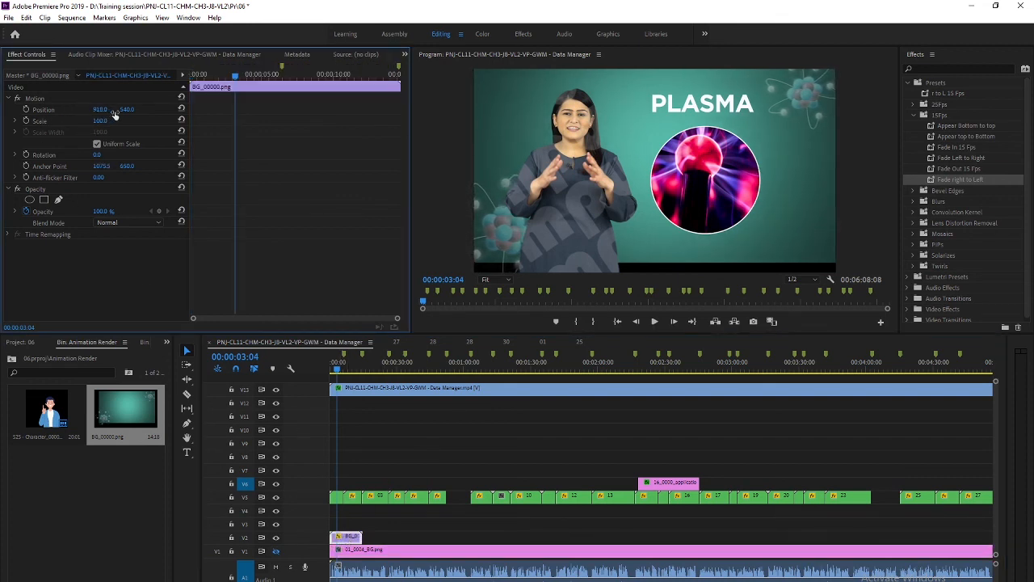
{"action": "left_click_drag", "start_coordinate": [127, 110], "coordinate": [173, 110]}
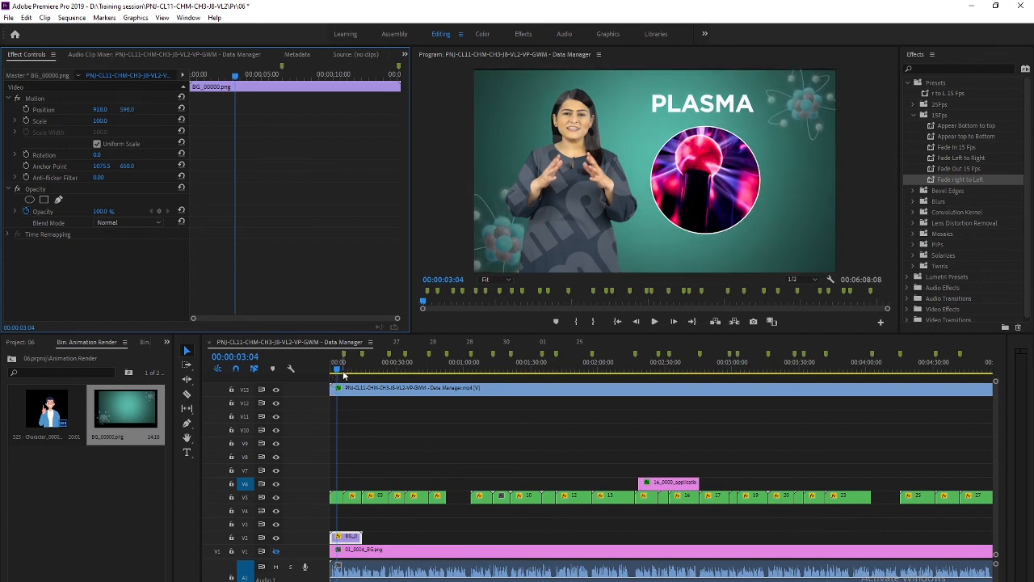
{"action": "left_click_drag", "start_coordinate": [337, 370], "coordinate": [19, 353]}
{"action": "key", "text": "space"}
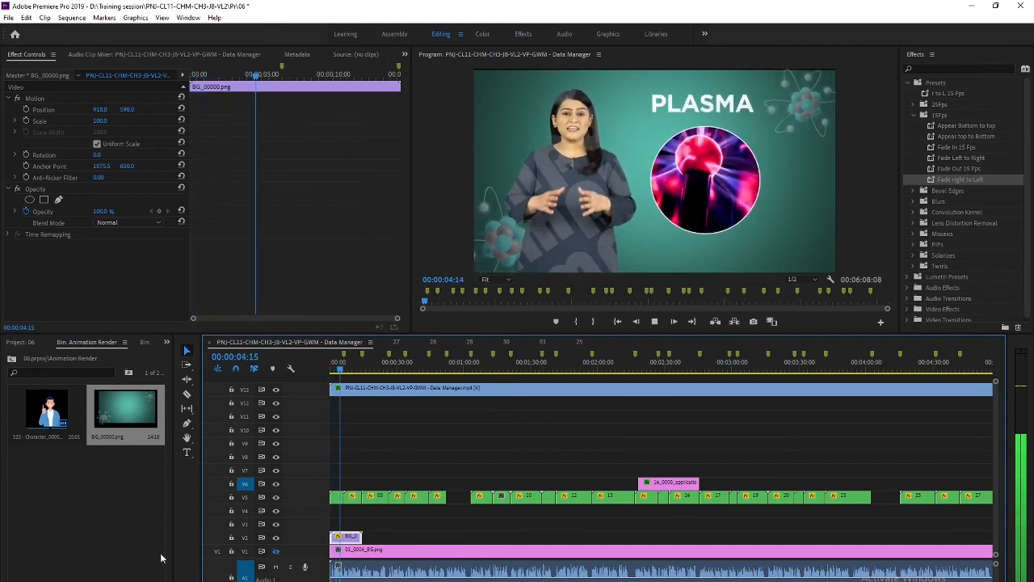
{"action": "key", "text": "space"}
{"action": "left_click_drag", "start_coordinate": [343, 361], "coordinate": [352, 361]}
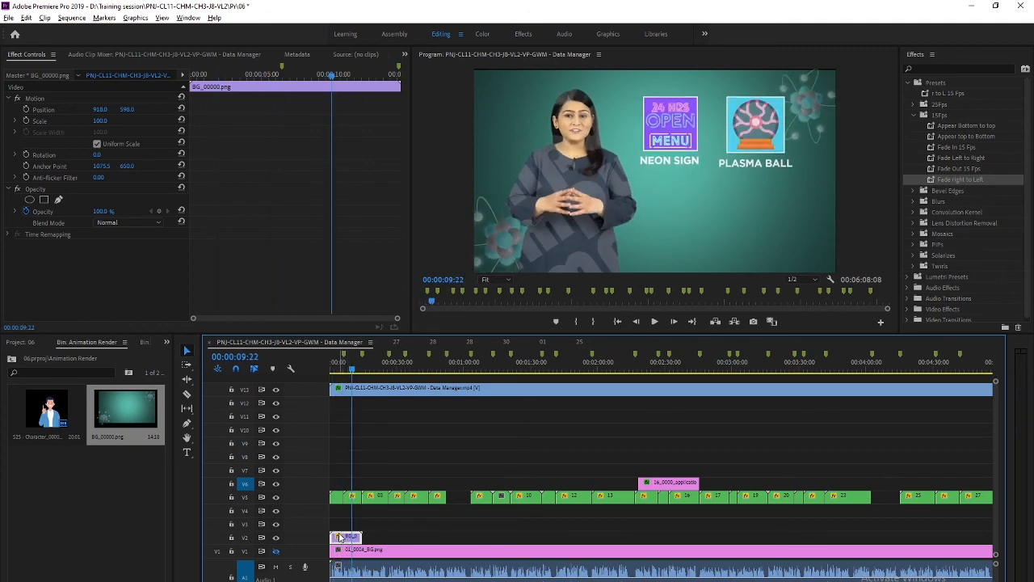
Step: Duplicate the BG clip end to end along track V2 so four copies play in a row
{"action": "left_click_drag", "start_coordinate": [346, 540], "coordinate": [412, 540]}
{"action": "scroll", "coordinate": [433, 538], "scroll_direction": "up", "scroll_amount": 2}
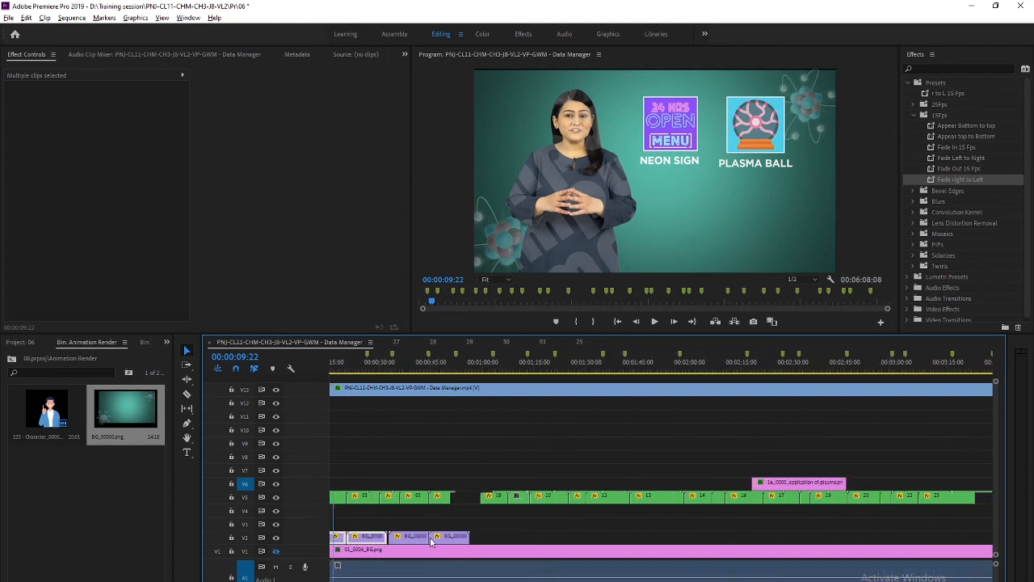
{"action": "scroll", "coordinate": [422, 541], "scroll_direction": "down", "scroll_amount": 1}
{"action": "left_click_drag", "start_coordinate": [492, 534], "coordinate": [378, 540]}
{"action": "scroll", "coordinate": [342, 379], "scroll_direction": "down", "scroll_amount": 4}
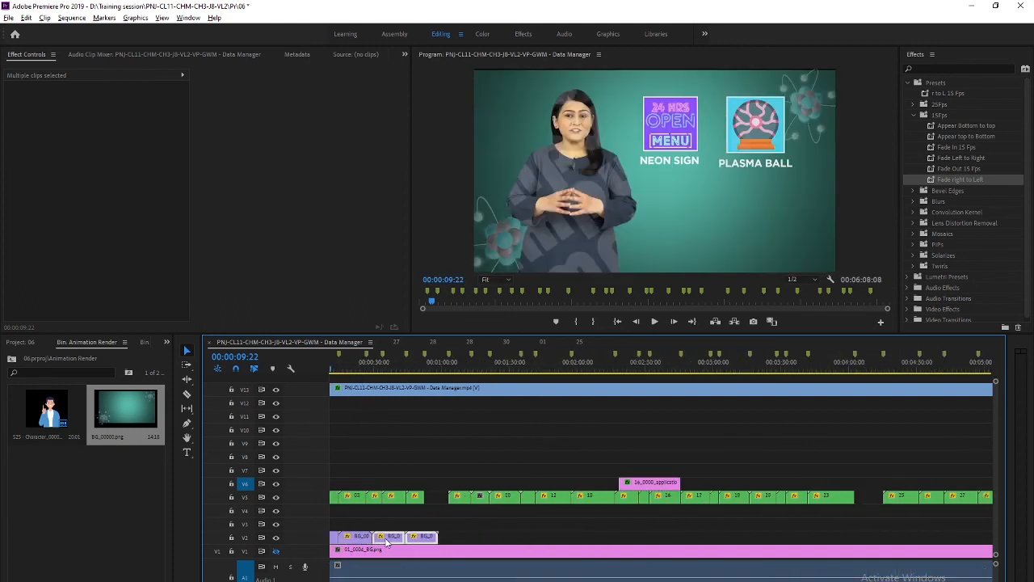
Step: Delete all the BG clips from track V2 and return the playhead to 00:00:10:00
{"action": "left_click_drag", "start_coordinate": [343, 368], "coordinate": [409, 355]}
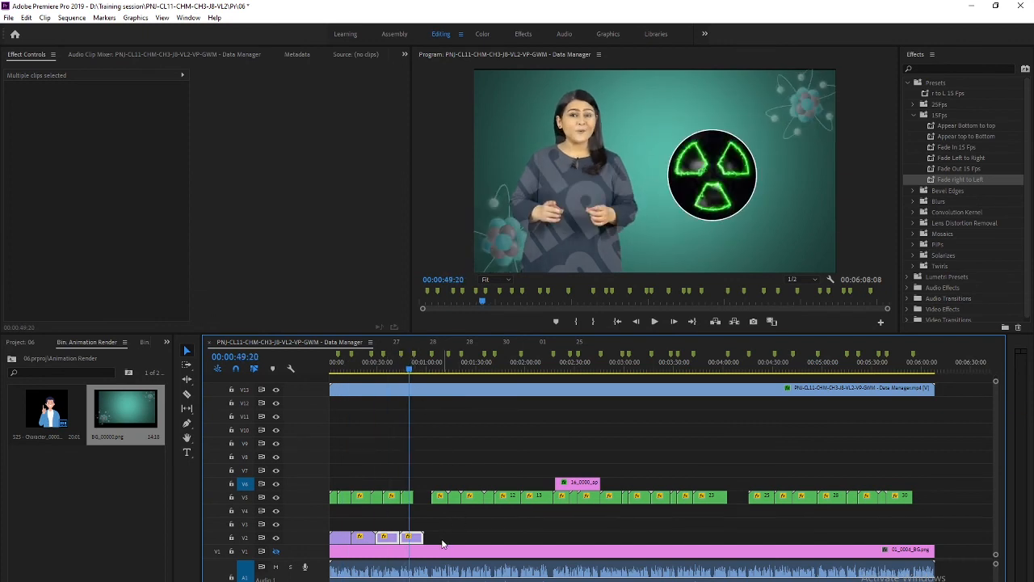
{"action": "key", "text": "Delete"}
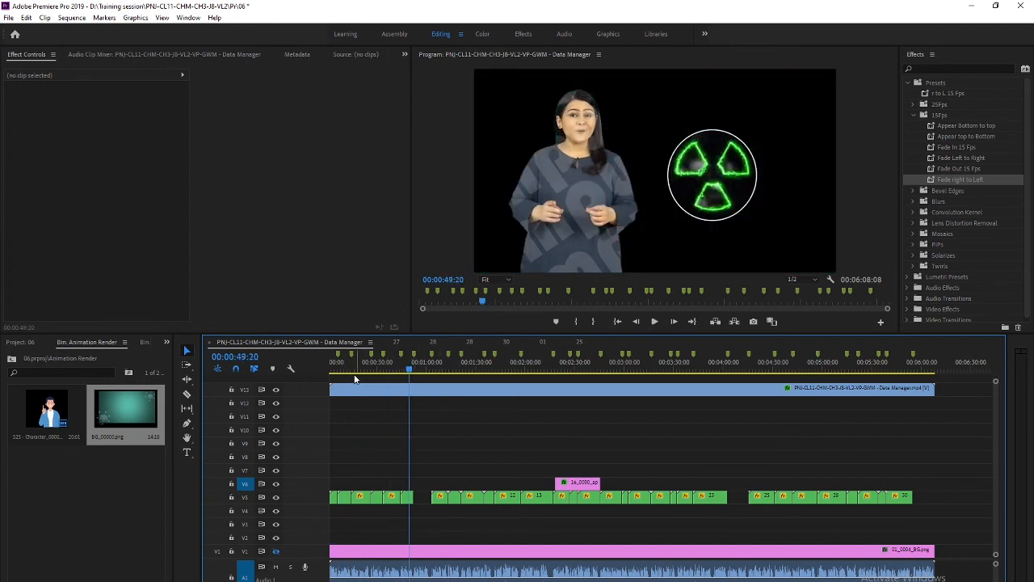
{"action": "left_click_drag", "start_coordinate": [404, 370], "coordinate": [345, 371]}
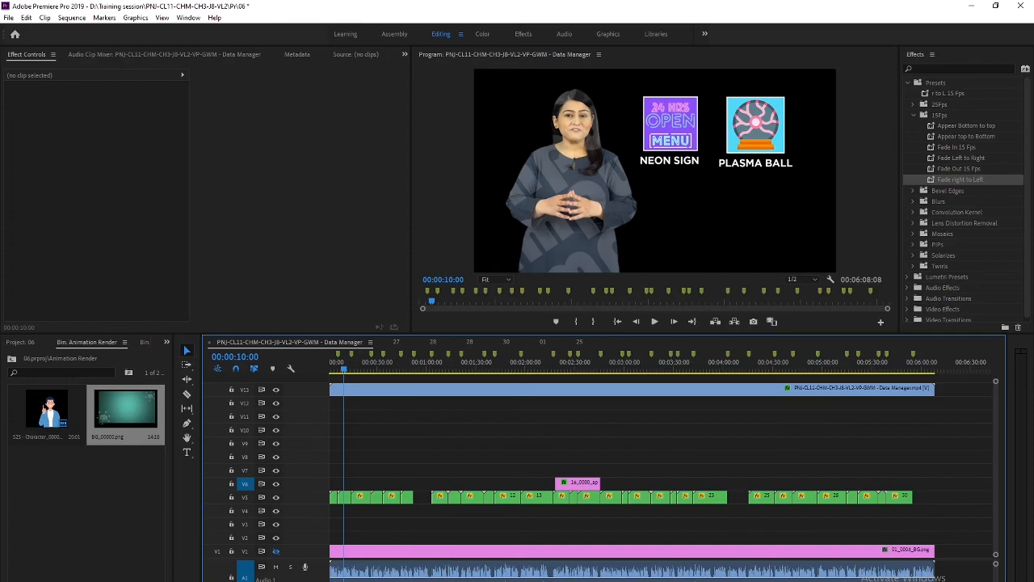